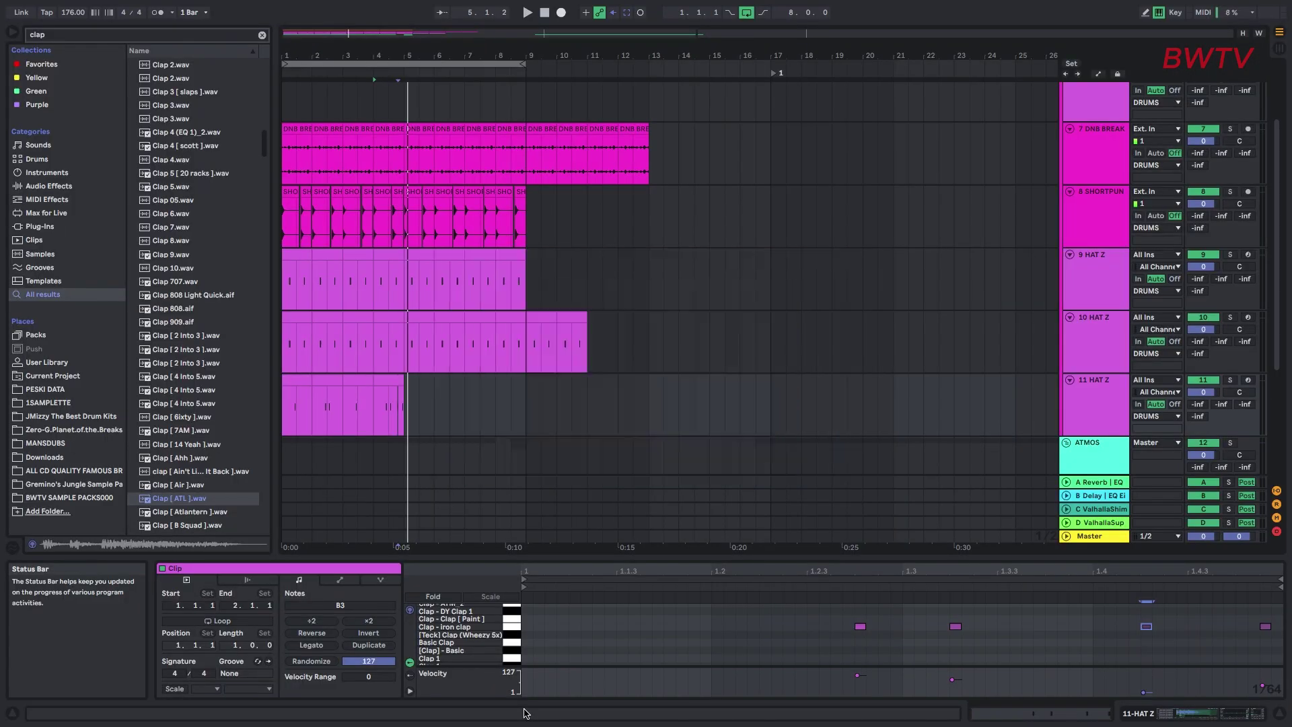
Step: Create a new Live Set and expand the DRUMS folder in the BWTV SAMPLE PACKS000 library
left_click(76, 7)
left_click(81, 23)
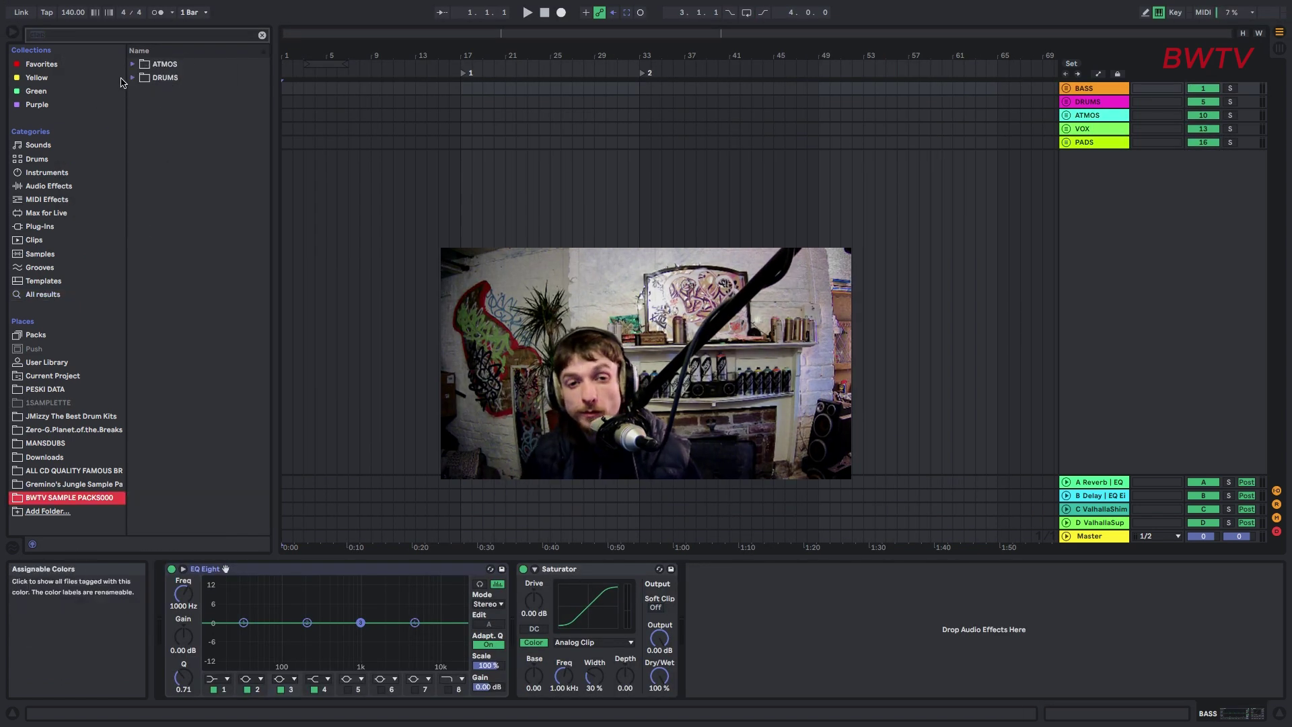
left_click(130, 77)
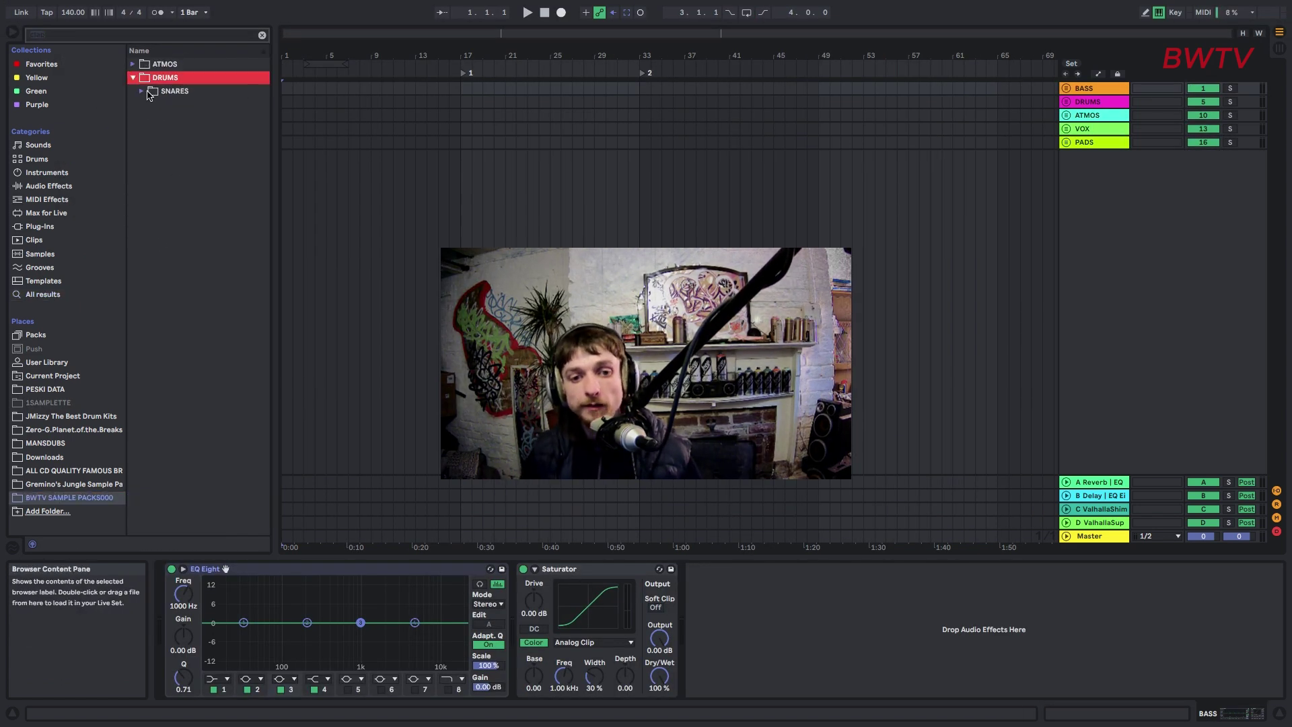
Step: Unfold the DRUMS group and rename its first audio track as kick
left_click(1088, 116)
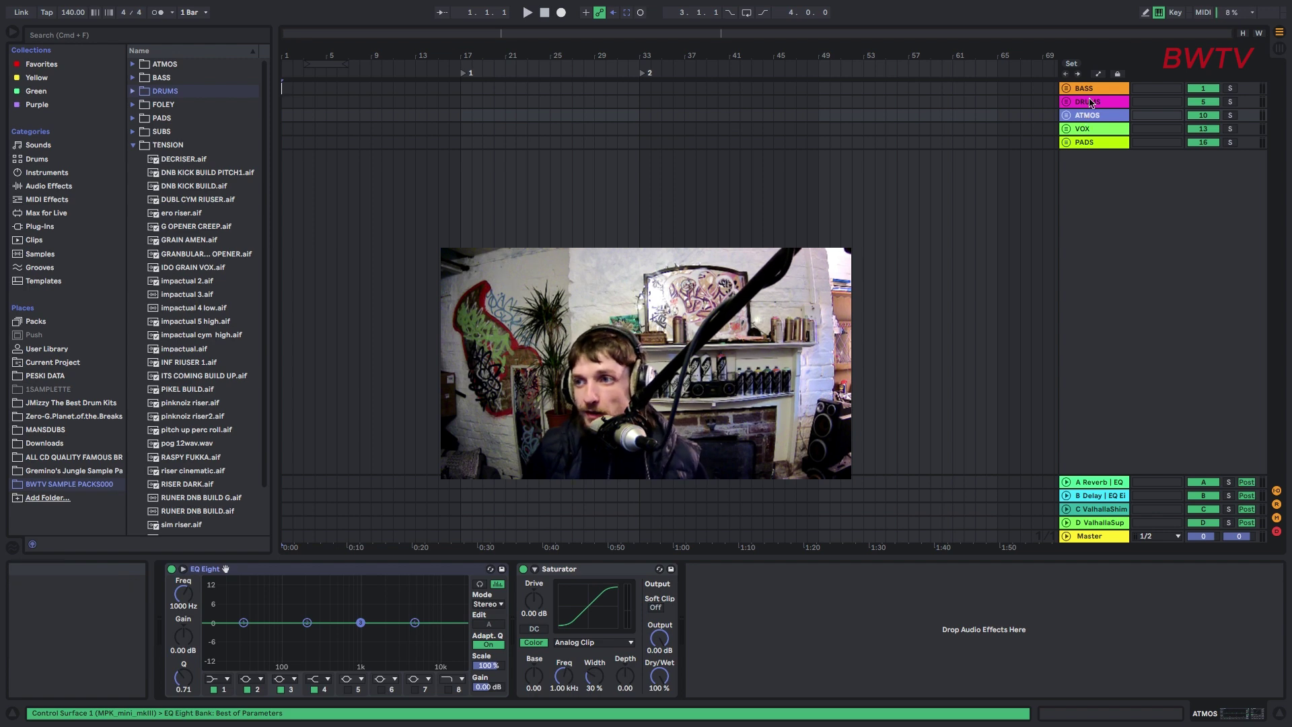
left_click(1066, 102)
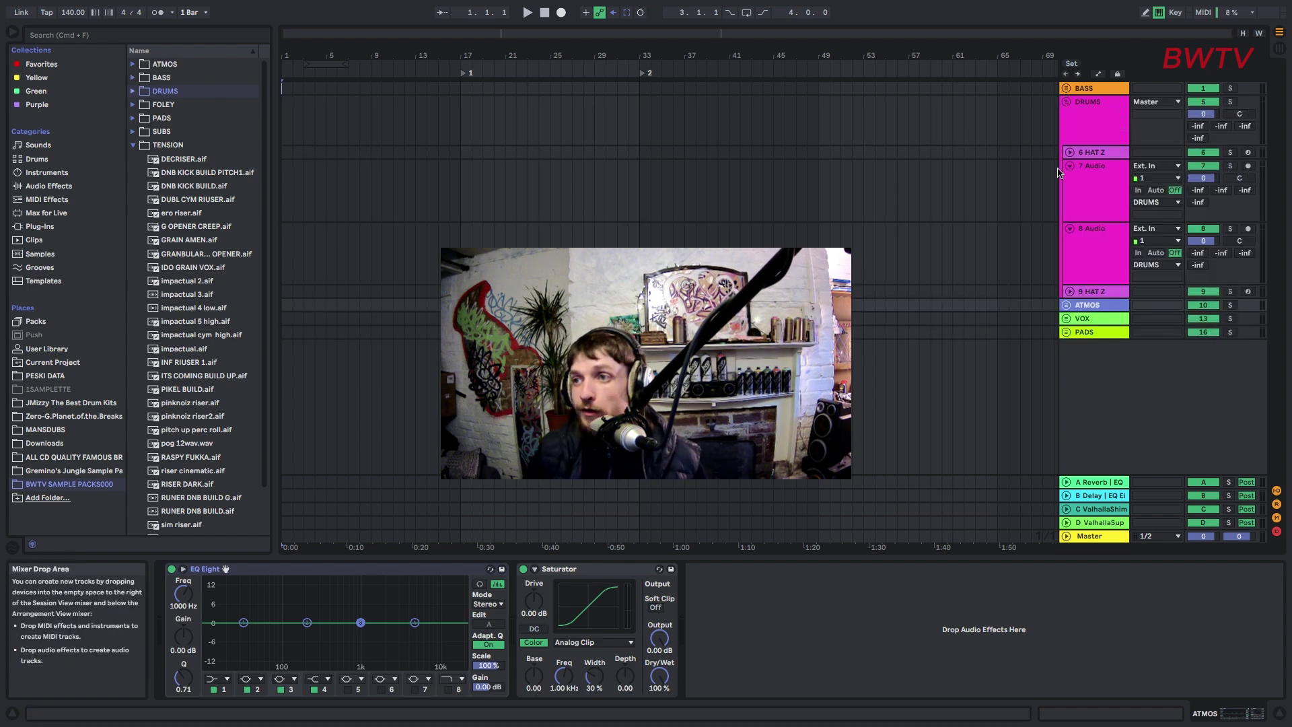
left_click(1106, 184)
key("super+r")
type("ki")
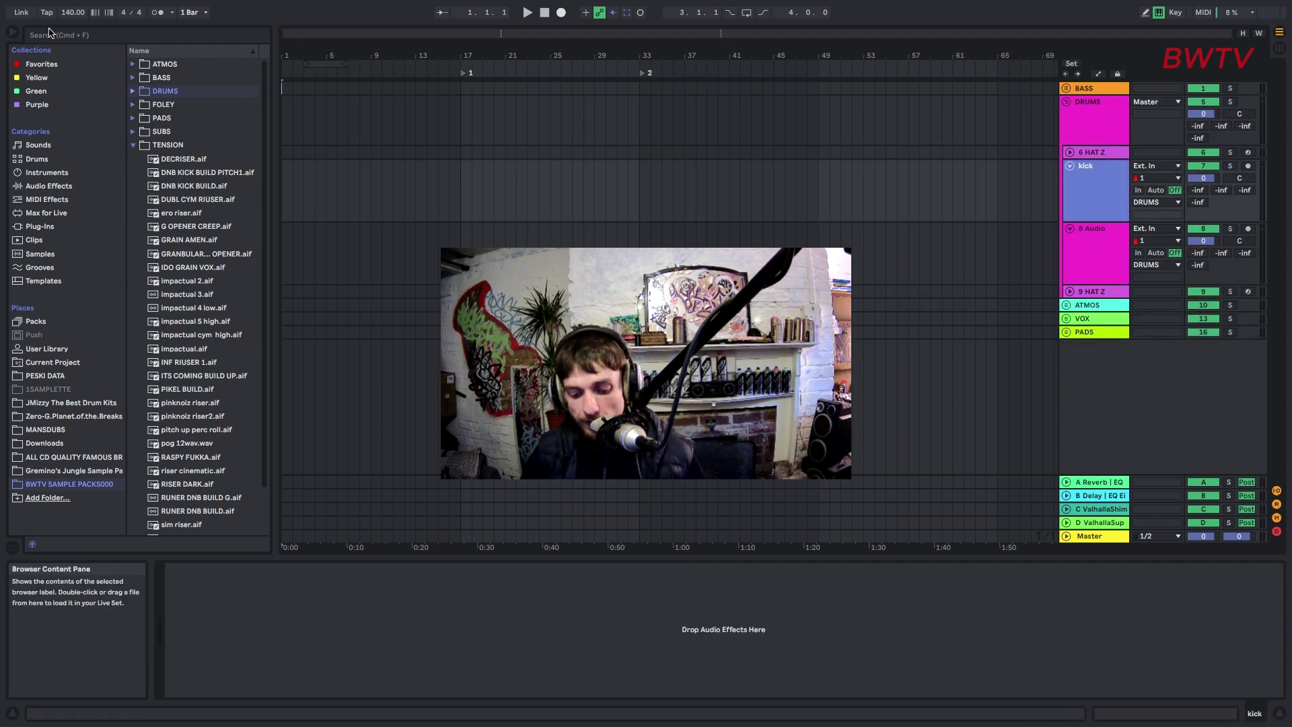
Step: Search the samples for "kick", audition several kicks and place PNCHKICK CLIP SAT YO.aif at the start of the kick track
key("super+f")
type("kick")
left_click(192, 161)
left_click(188, 227)
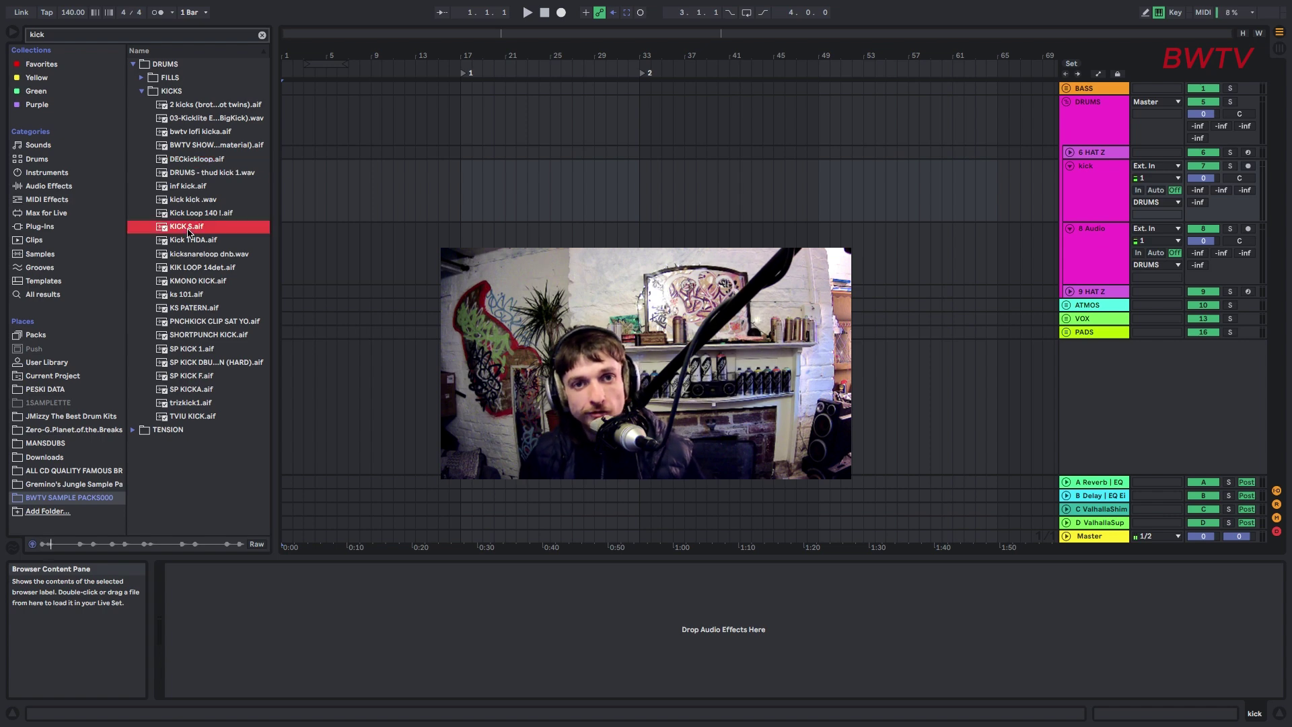
left_click(202, 268)
left_click(197, 308)
left_click(196, 336)
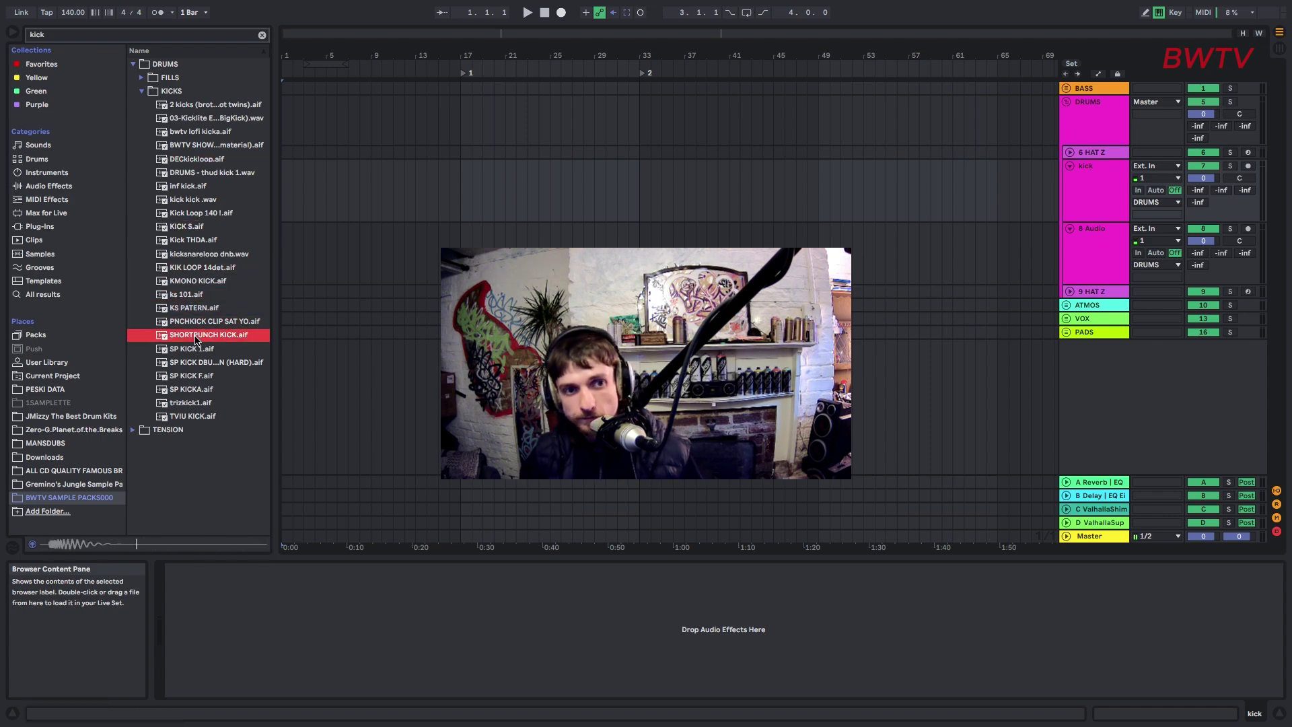
left_click(180, 349)
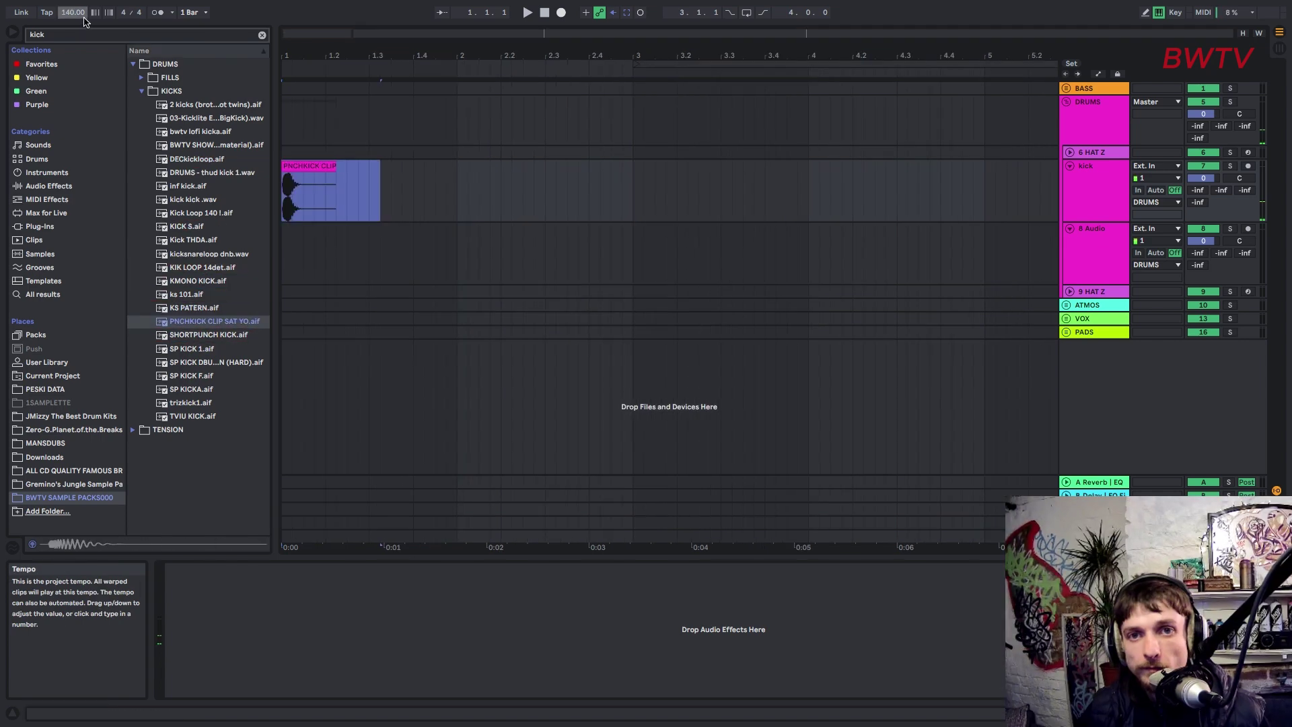
Step: Set the project tempo to 170 BPM and turn on the metronome
left_click(74, 14)
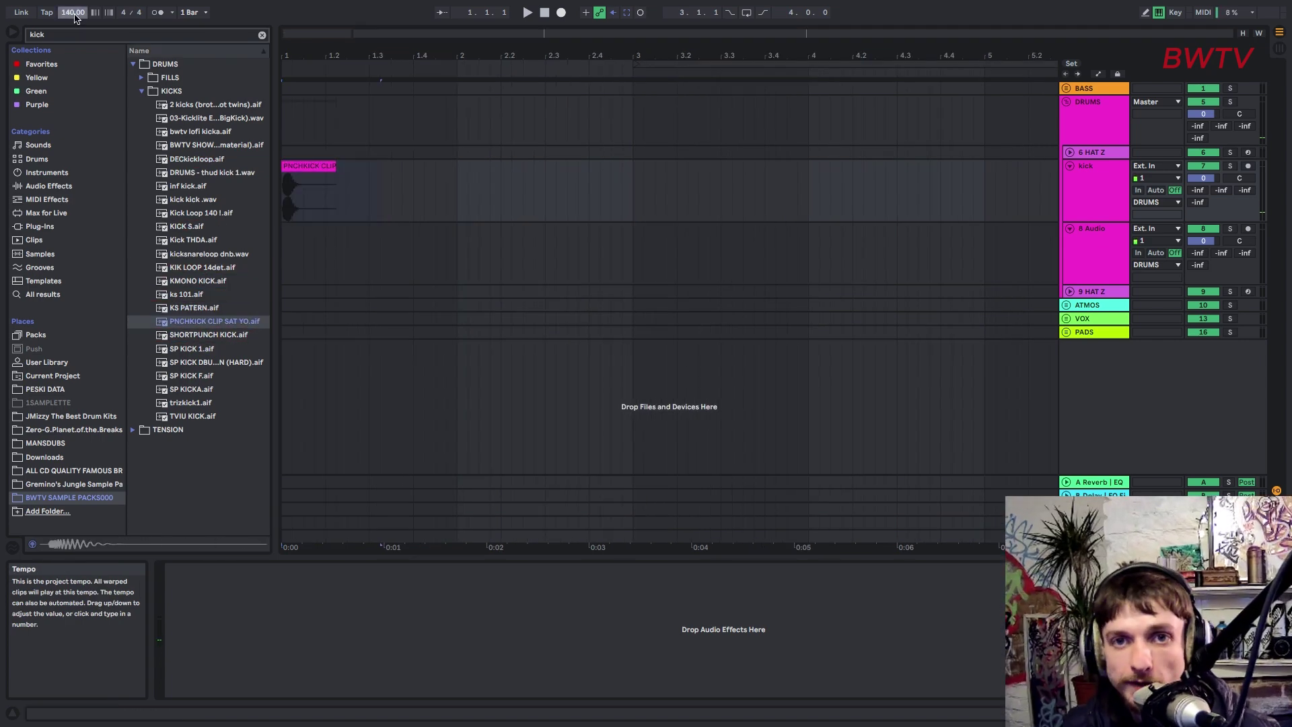
type("1")
left_click(74, 13)
type("70")
key("Return")
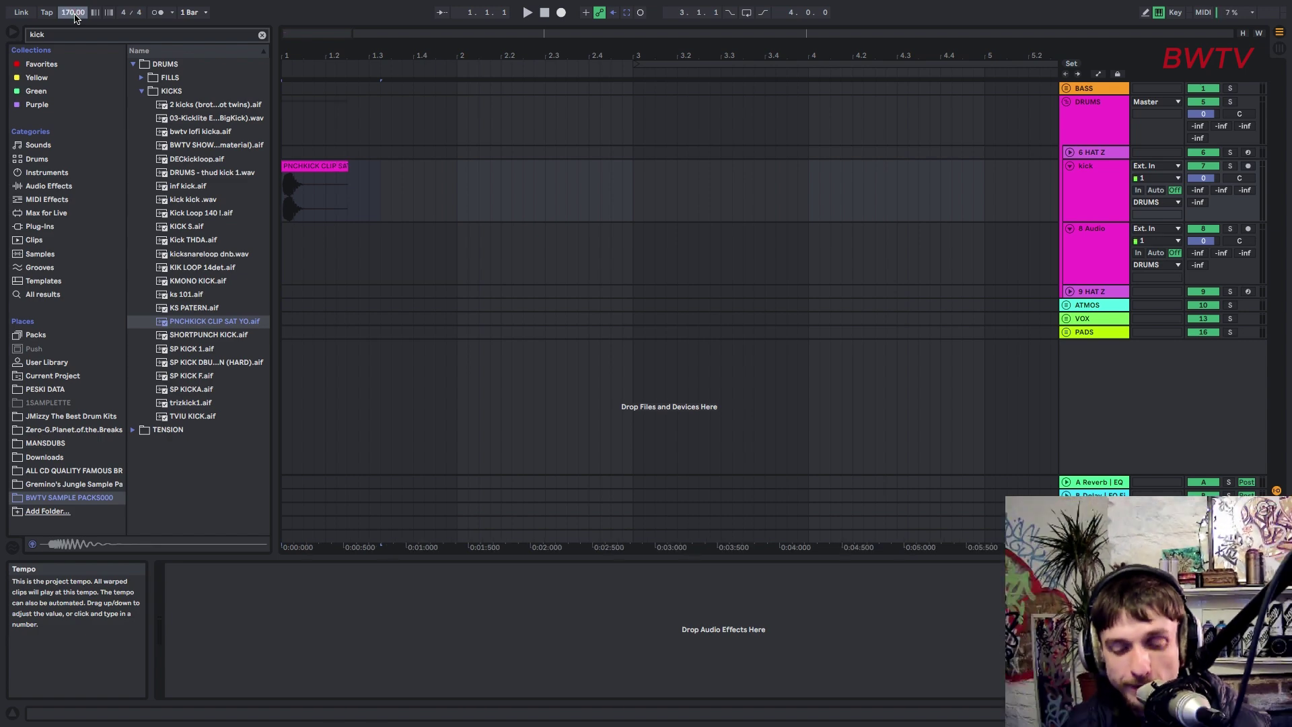
left_click(157, 12)
Step: Play the kick against the metronome and copy its clip along the kick track to build a four-bar pattern
key("space")
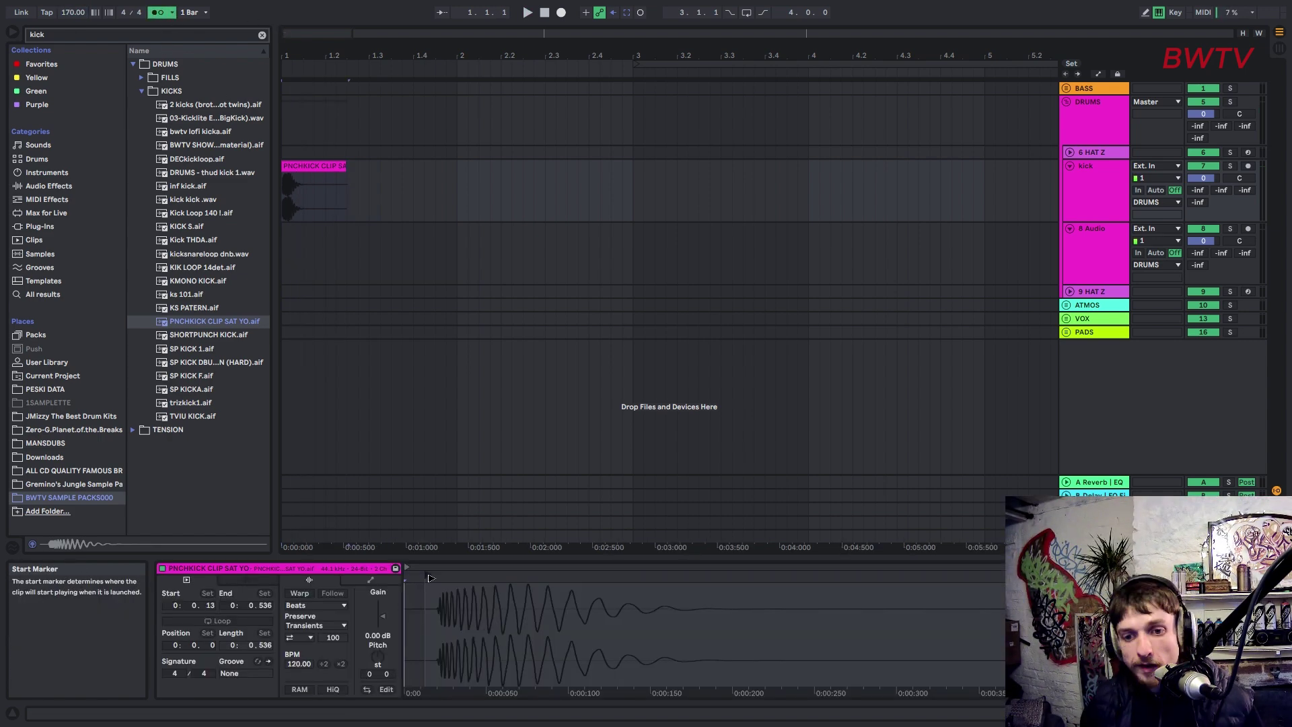
key("space")
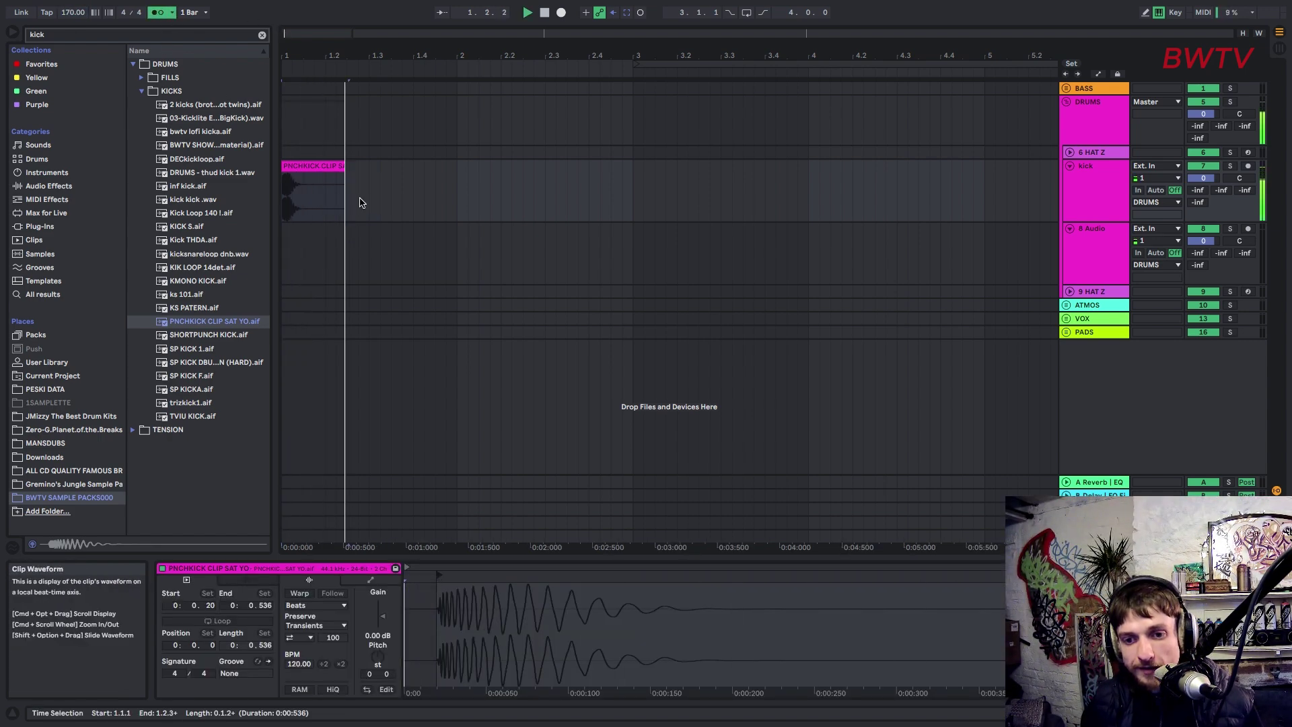
left_click_drag(308, 167, 409, 177)
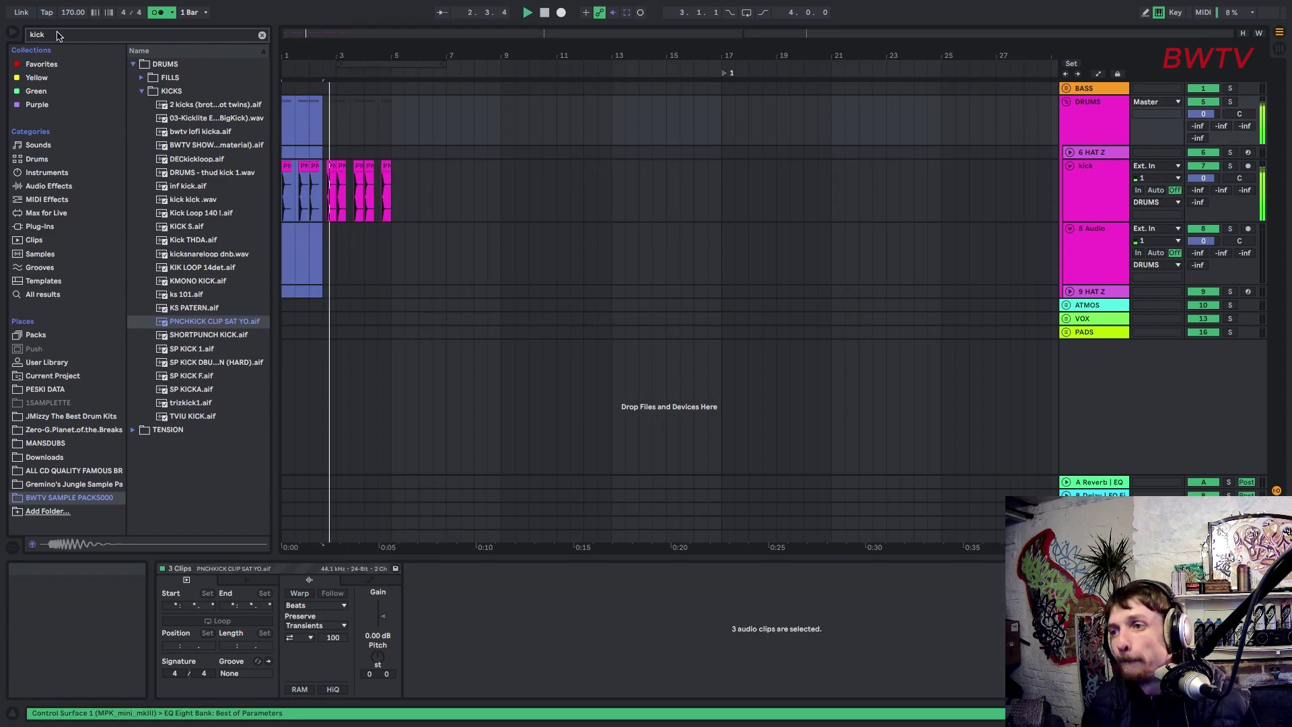
Step: Search the samples for "clap", audition claps and place one on beat 2 of the track below the kick
left_click(57, 35)
type("clap")
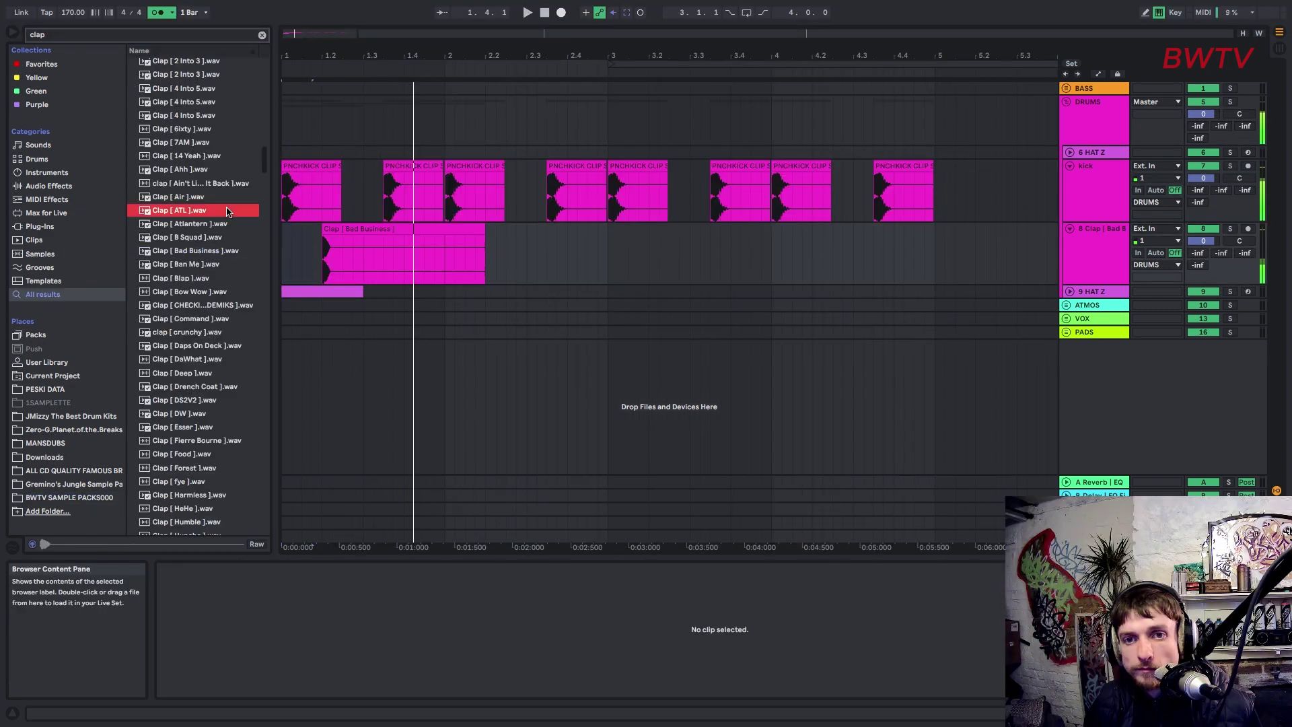
left_click(213, 197)
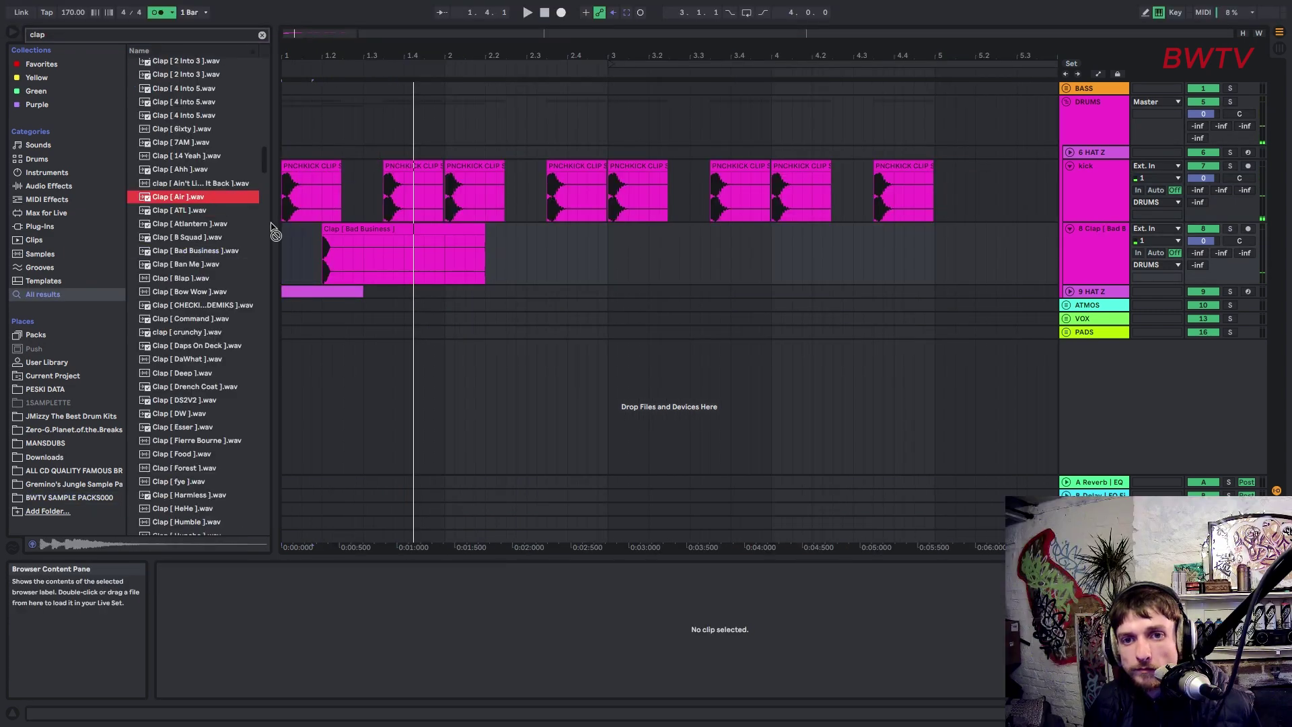
left_click_drag(316, 249, 323, 249)
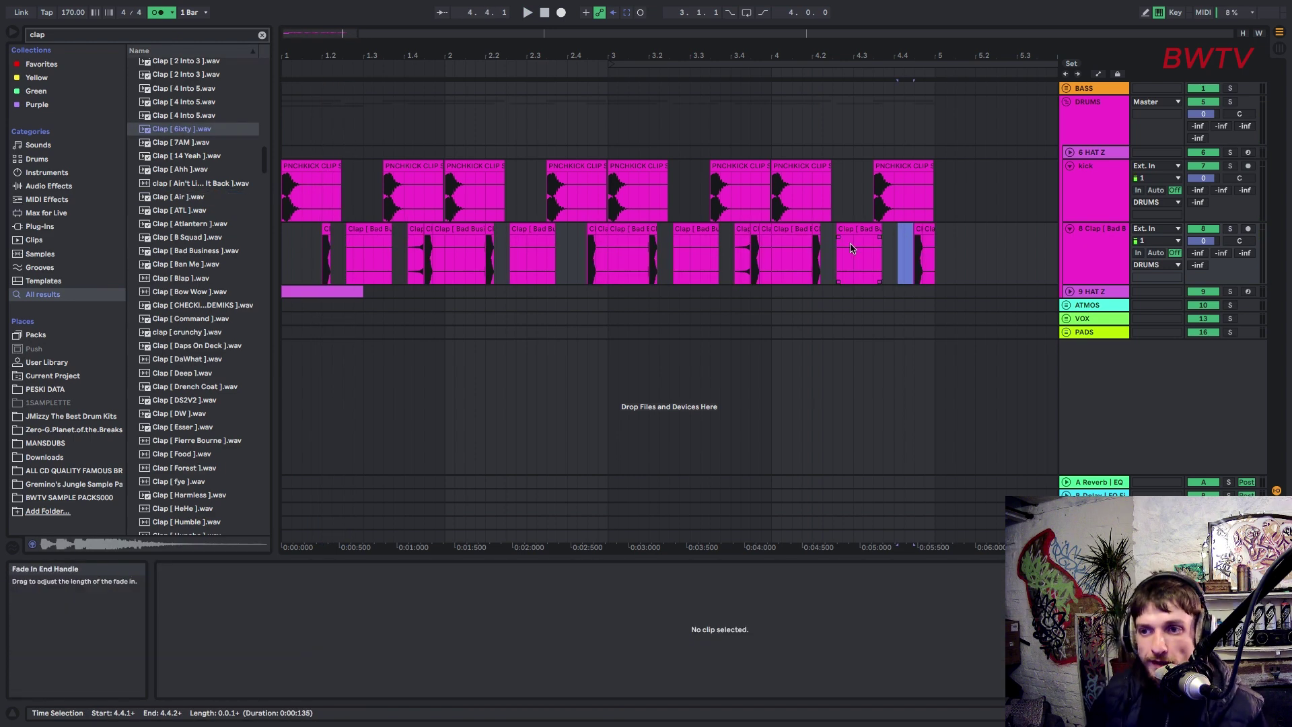
Step: Consolidate the kick and clap clips into four-bar clips and group the two tracks
key("super+a")
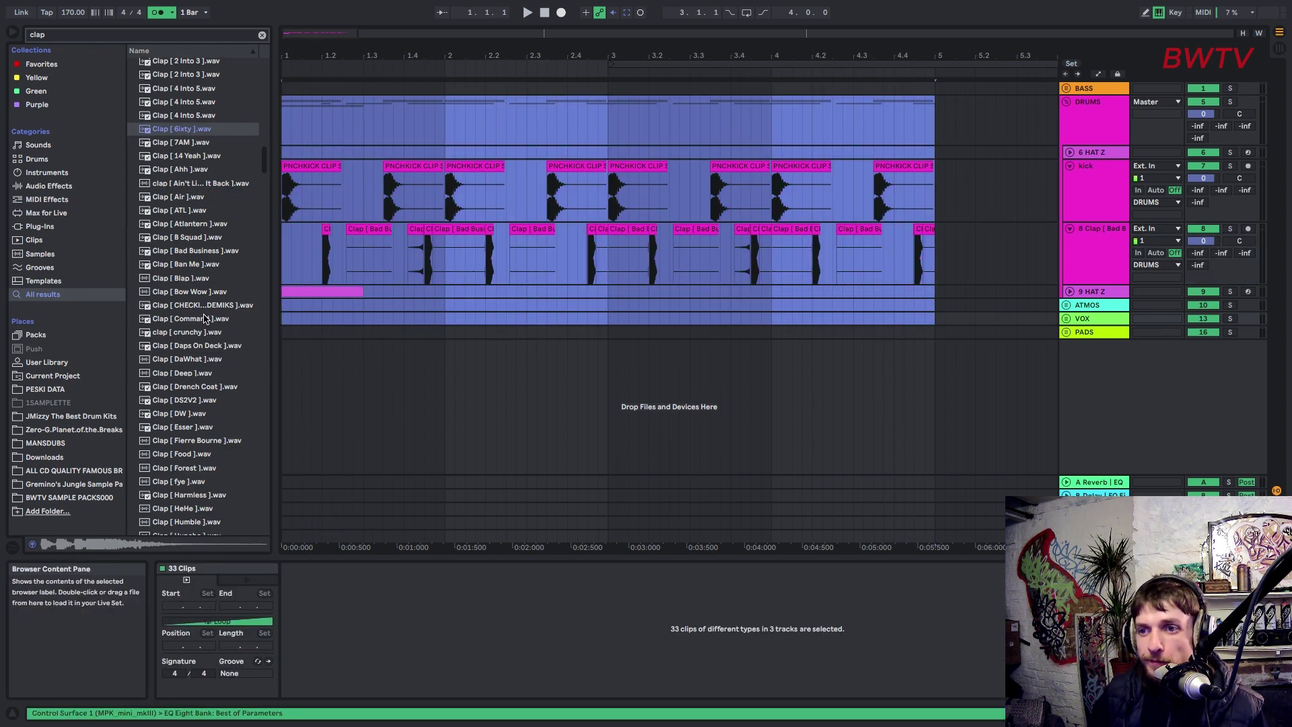
key("super+j")
key("space")
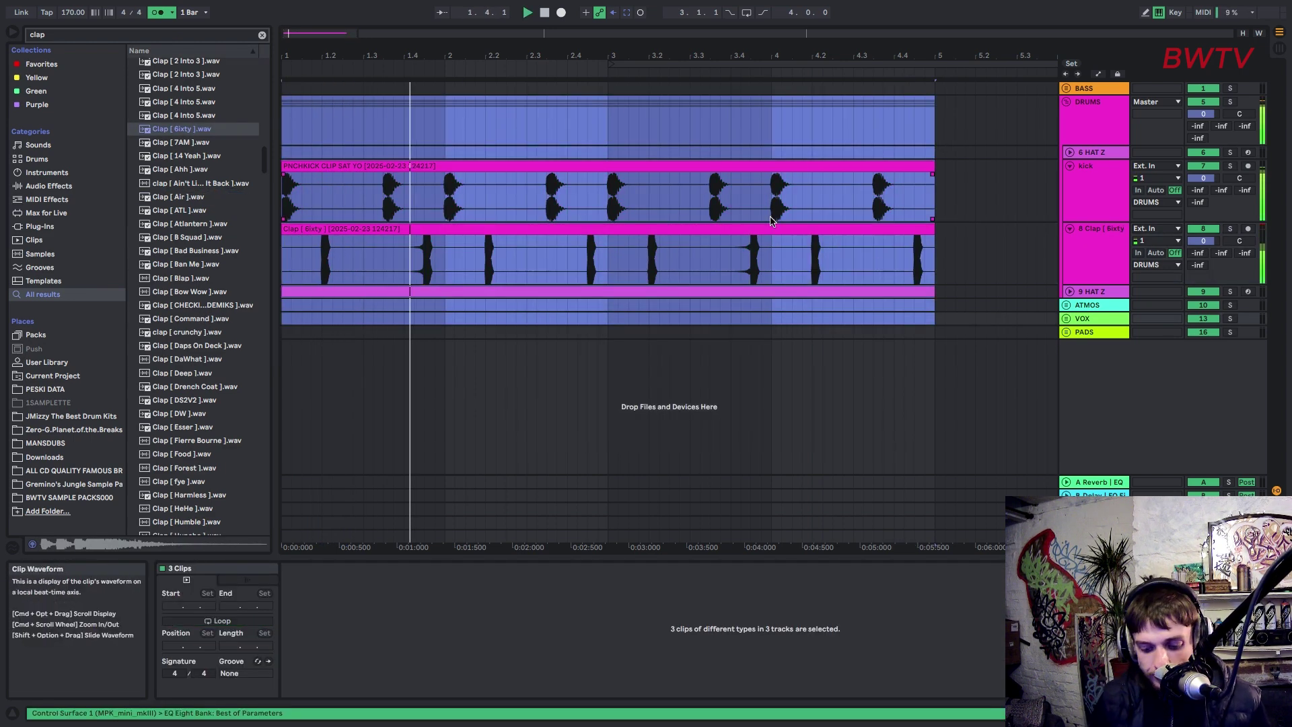
key("space")
key("space")
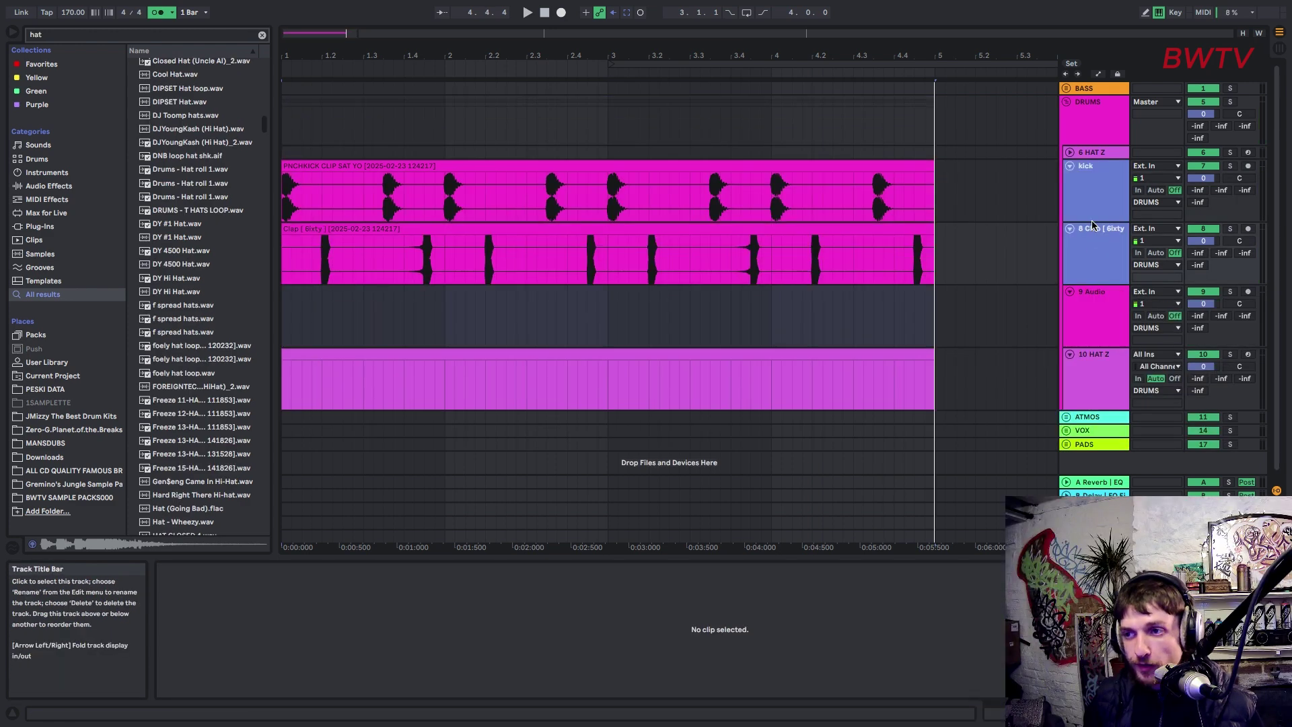
key("super+g")
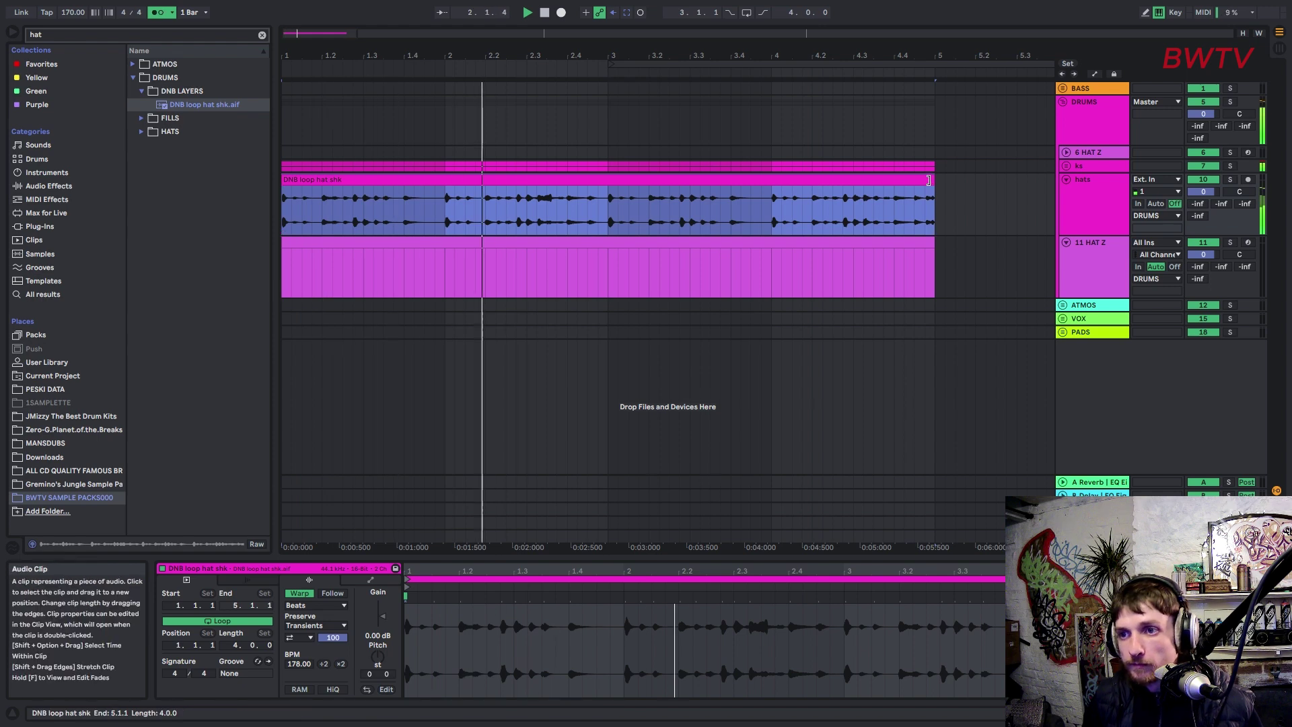
Step: Play the hat loop together with the drums and turn off the metronome
key("space")
left_click(162, 16)
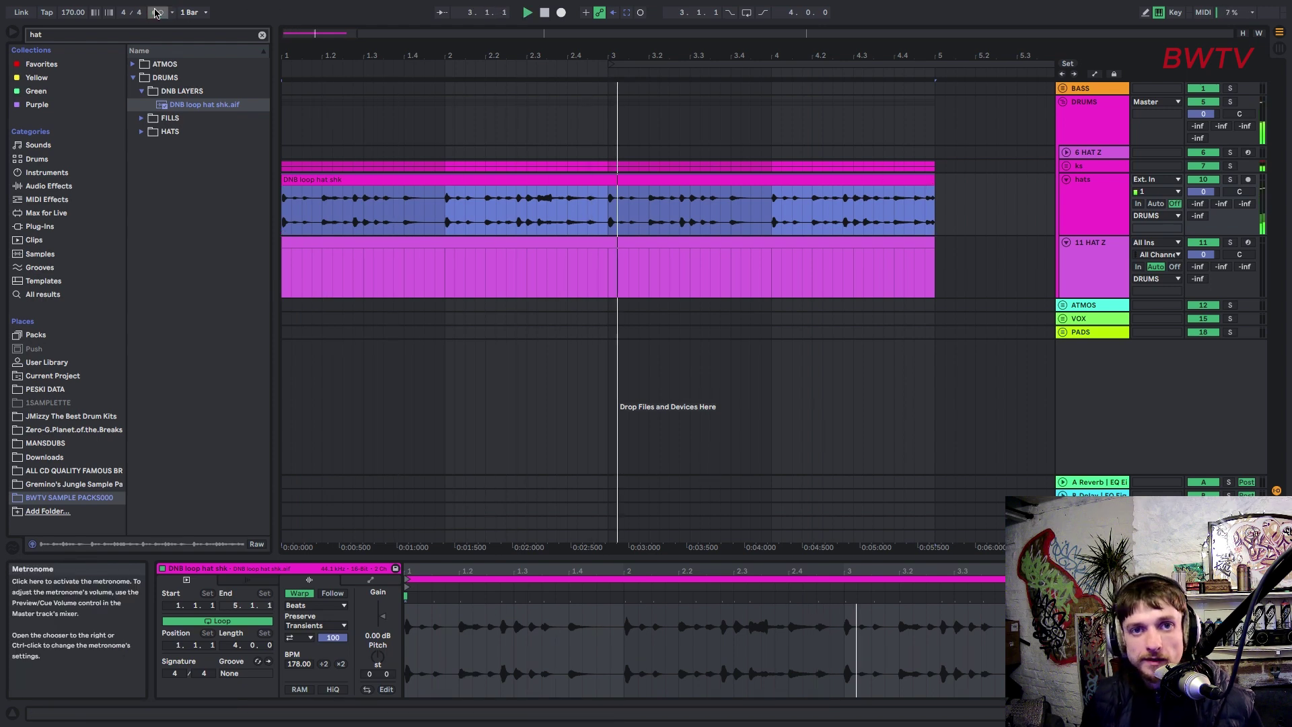
key("space")
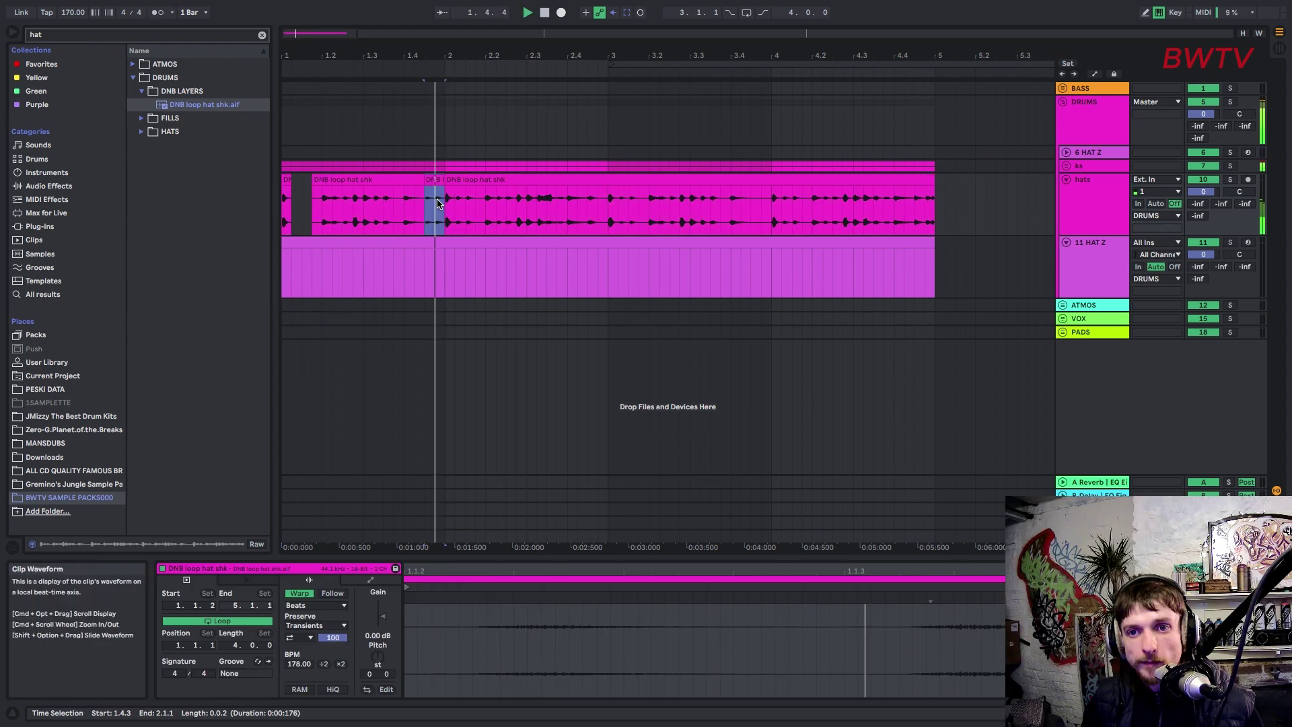
Step: Consolidate the first two bars of the edited hat loop and duplicate them into bars 3 and 4
left_click_drag(425, 195, 251, 196)
key("space")
key("space")
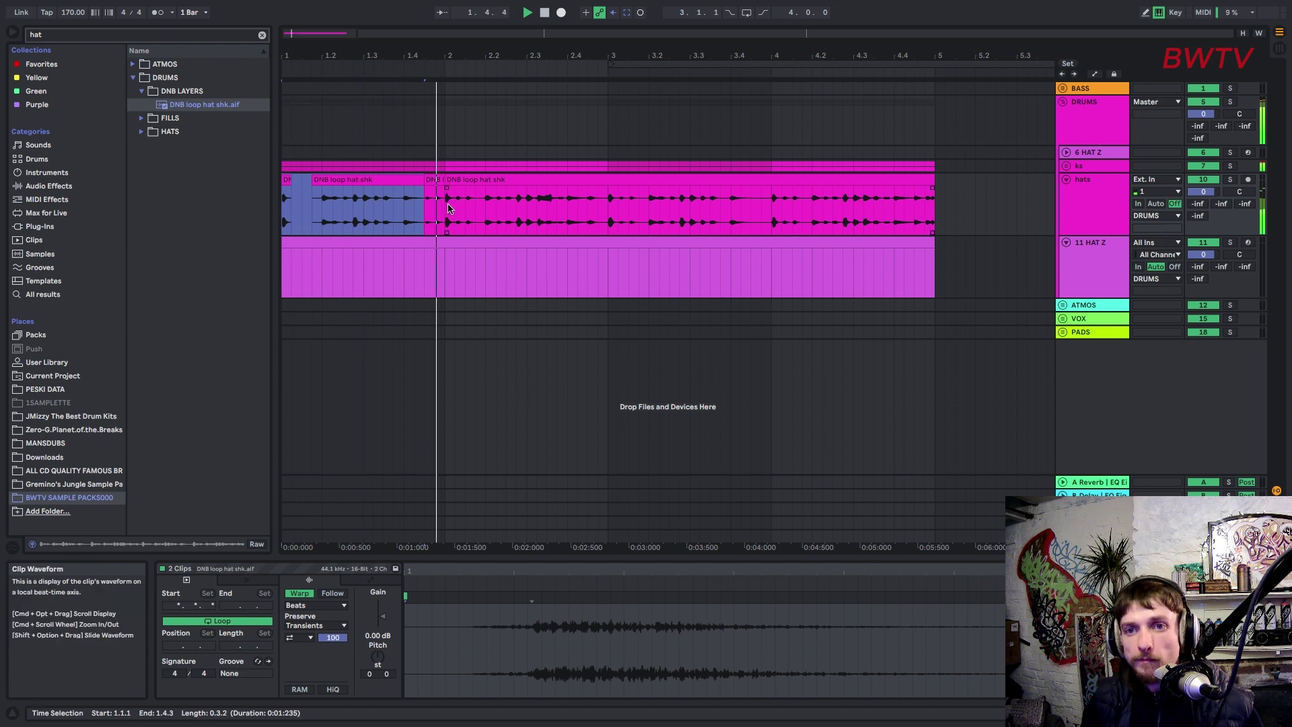
key("space")
left_click_drag(609, 211, 264, 183)
key("super+j")
key("super+d")
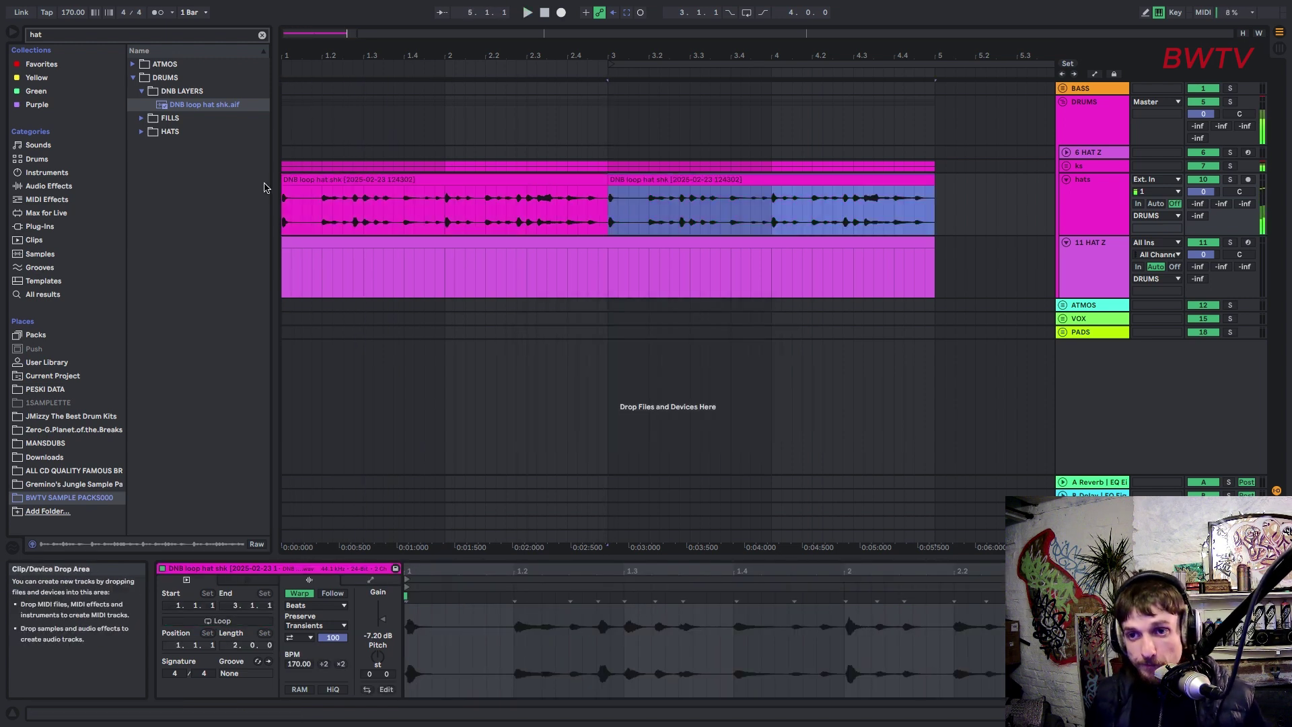
Step: Draw SP HAT 1 notes on successive beats in the 6 HAT Z clip and delete its extra repeat in bar 5
key("space")
left_click_drag(454, 270, 225, 136)
key("space")
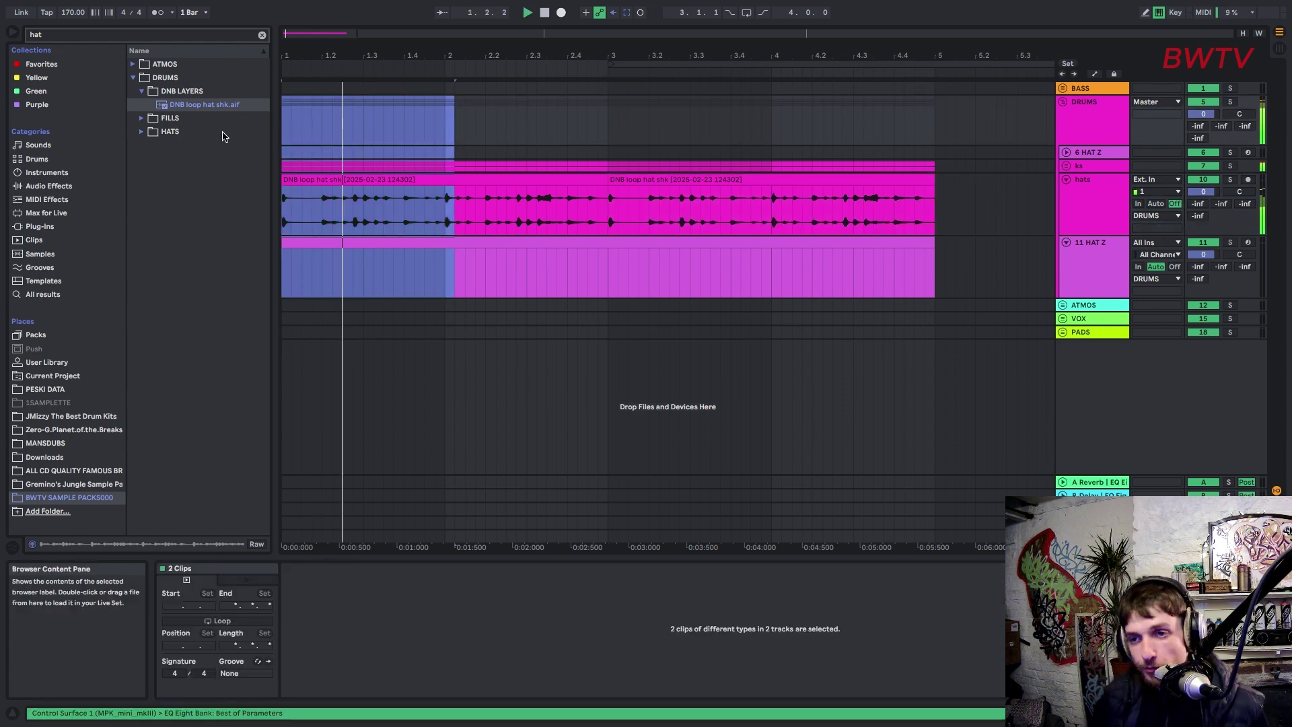
left_click(1066, 154)
double_click(516, 622)
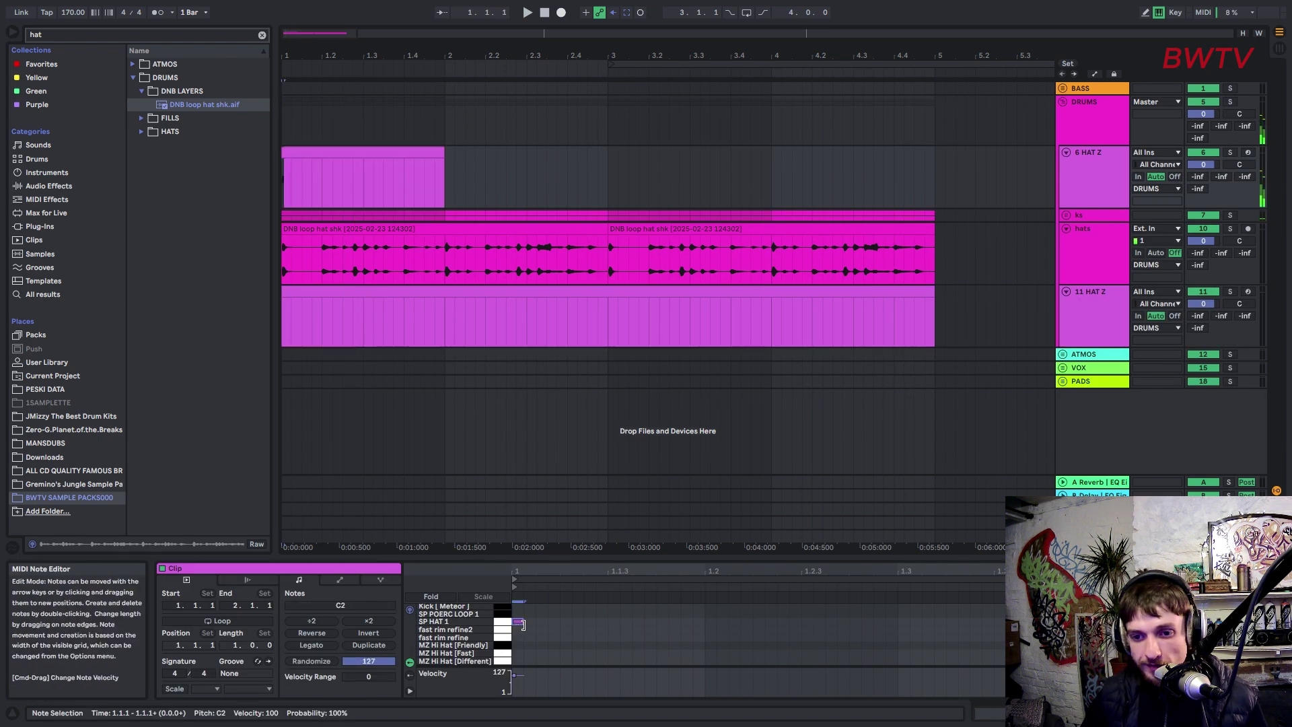
left_click_drag(522, 622, 583, 622)
key("space")
key("space")
double_click(708, 623)
scroll(346, 104, "down", 2)
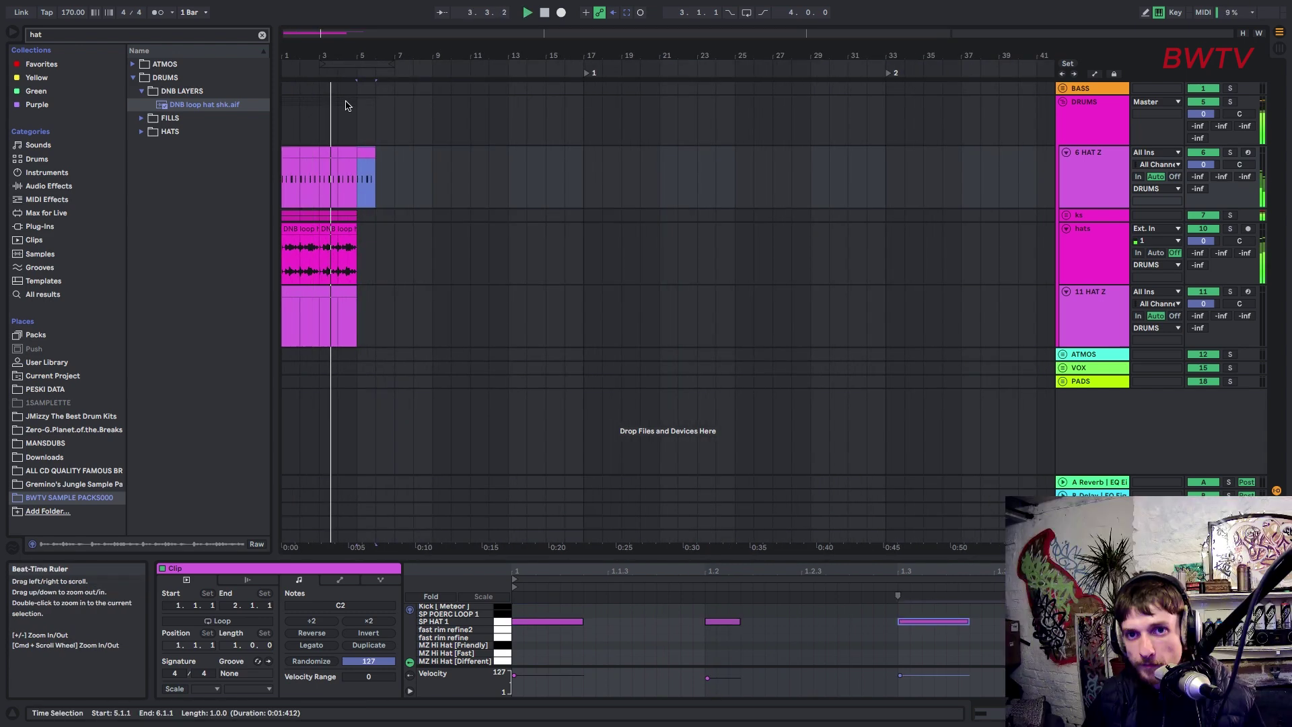
key("Delete")
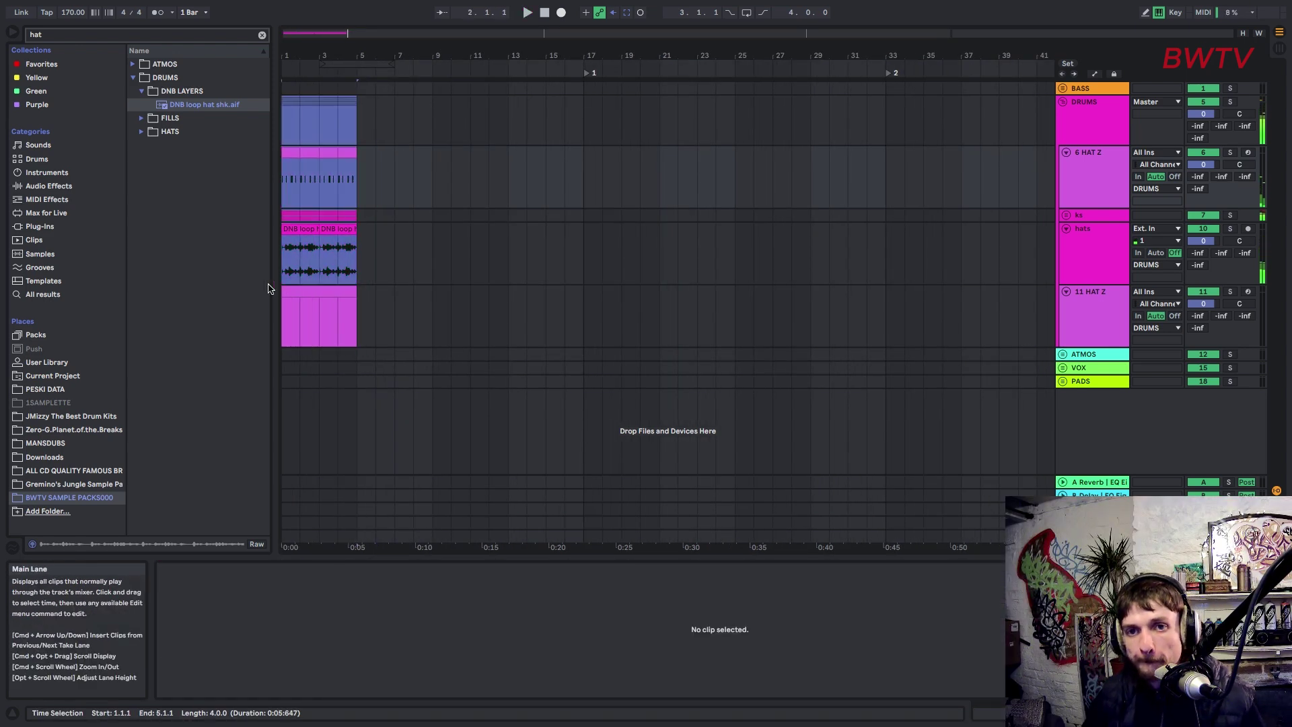
Step: Repeat a one-bar clip with an MZ Hi Hat (Different) note on beat 3 across bars 1 to 4 of 11 HAT Z
left_click(292, 317)
key("space")
left_click_drag(293, 317, 248, 310)
key("space")
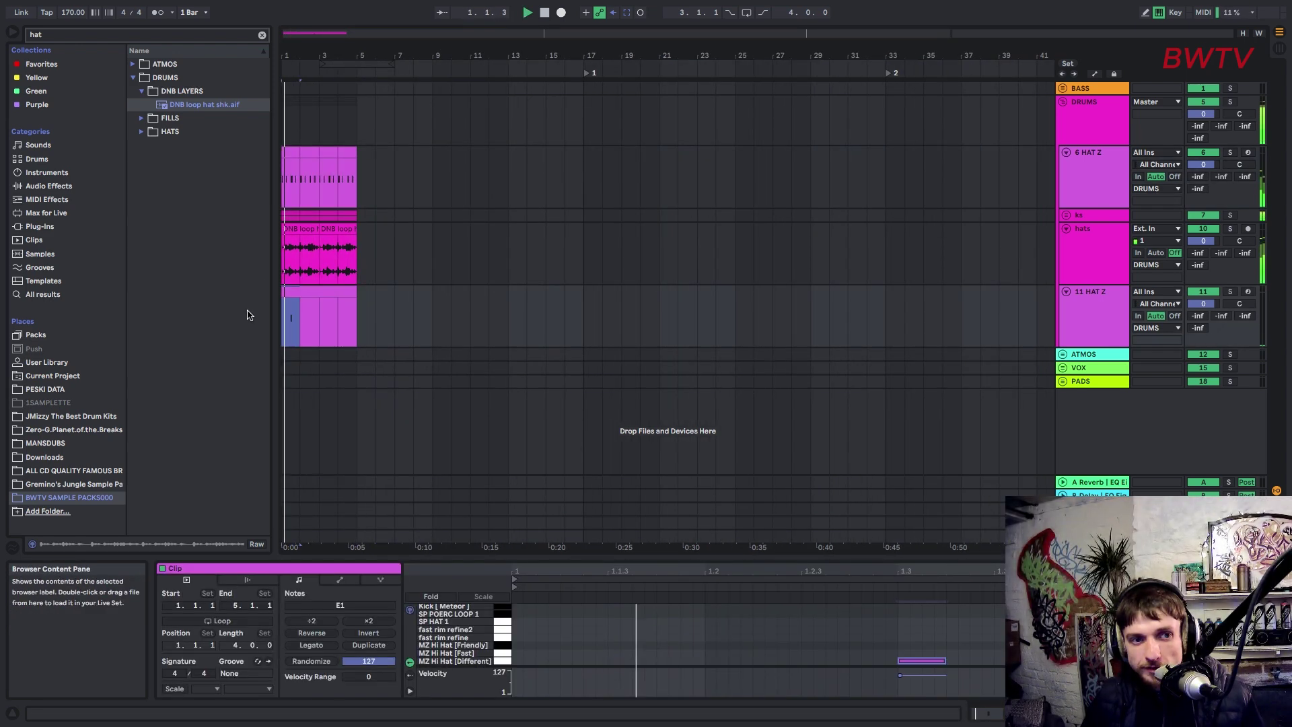
key("space")
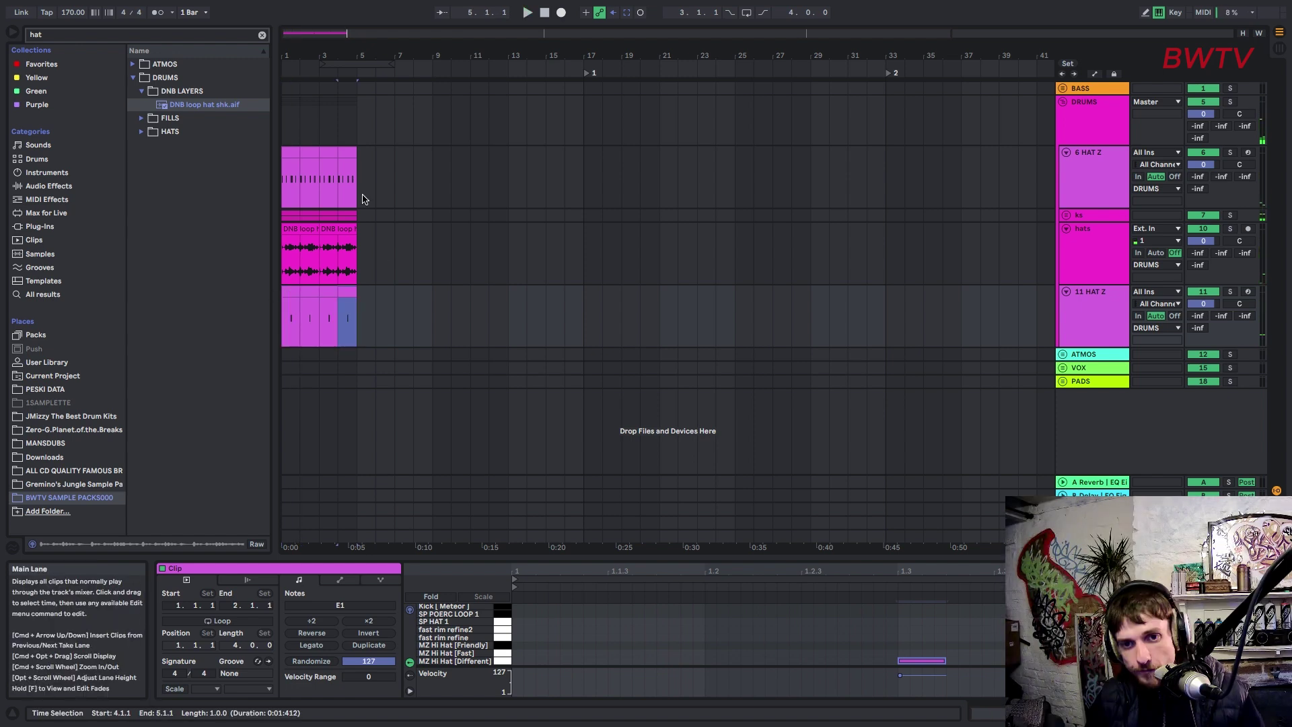
key("ctrl+a")
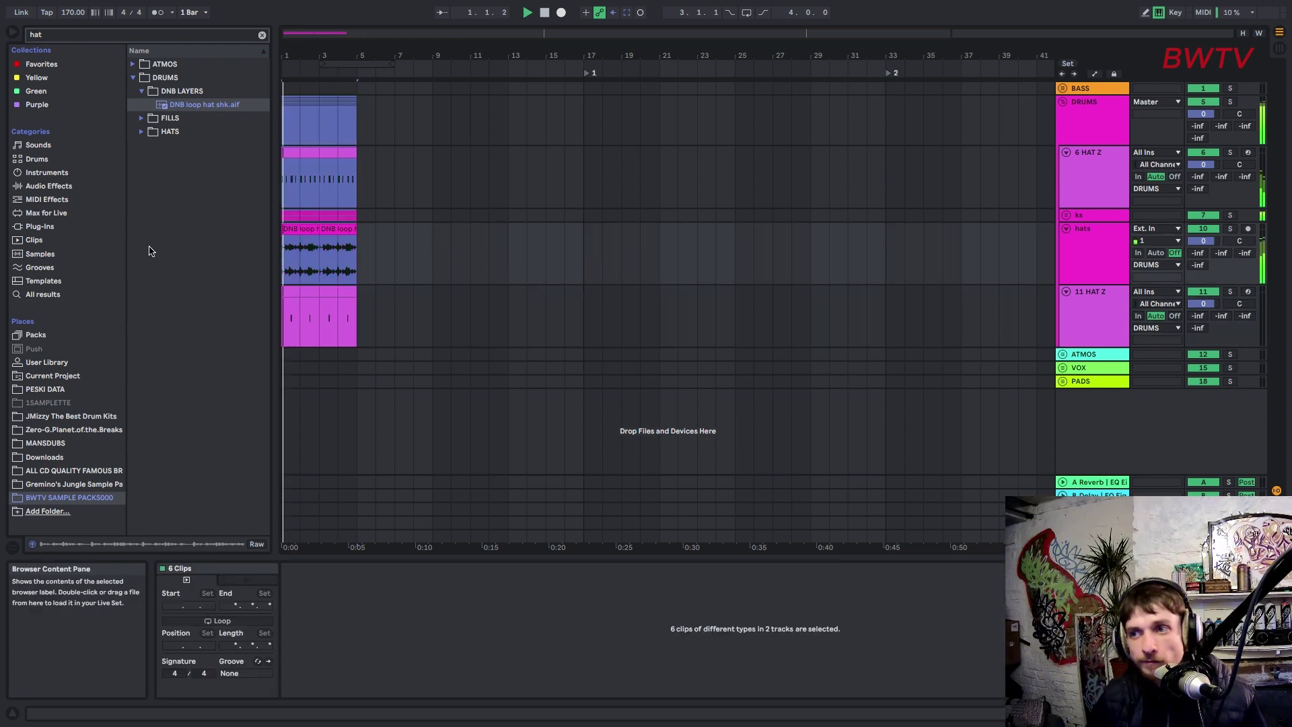
Step: Fold the DRUMS group and shape its EQ Eight with a slight low boost and a 2.60 dB cut at 4.26 kHz
left_click(1063, 101)
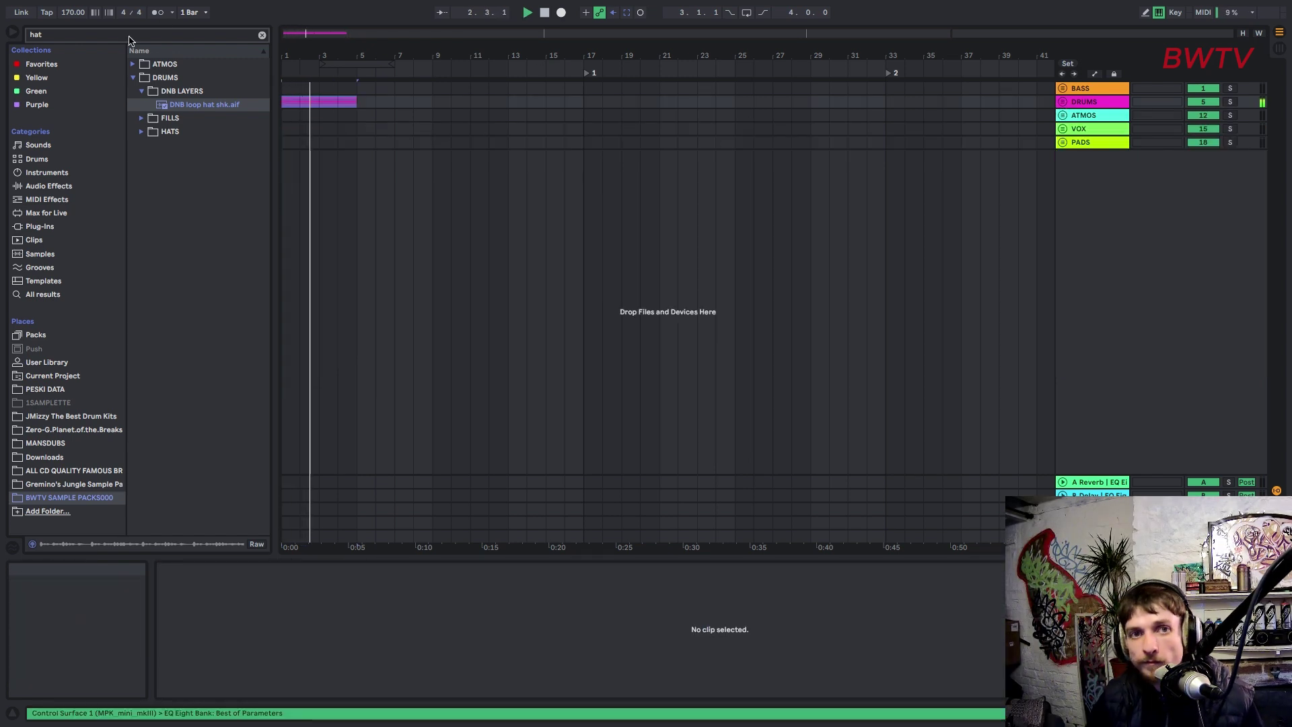
double_click(1086, 103)
left_click_drag(307, 623, 269, 615)
left_click_drag(360, 622, 413, 631)
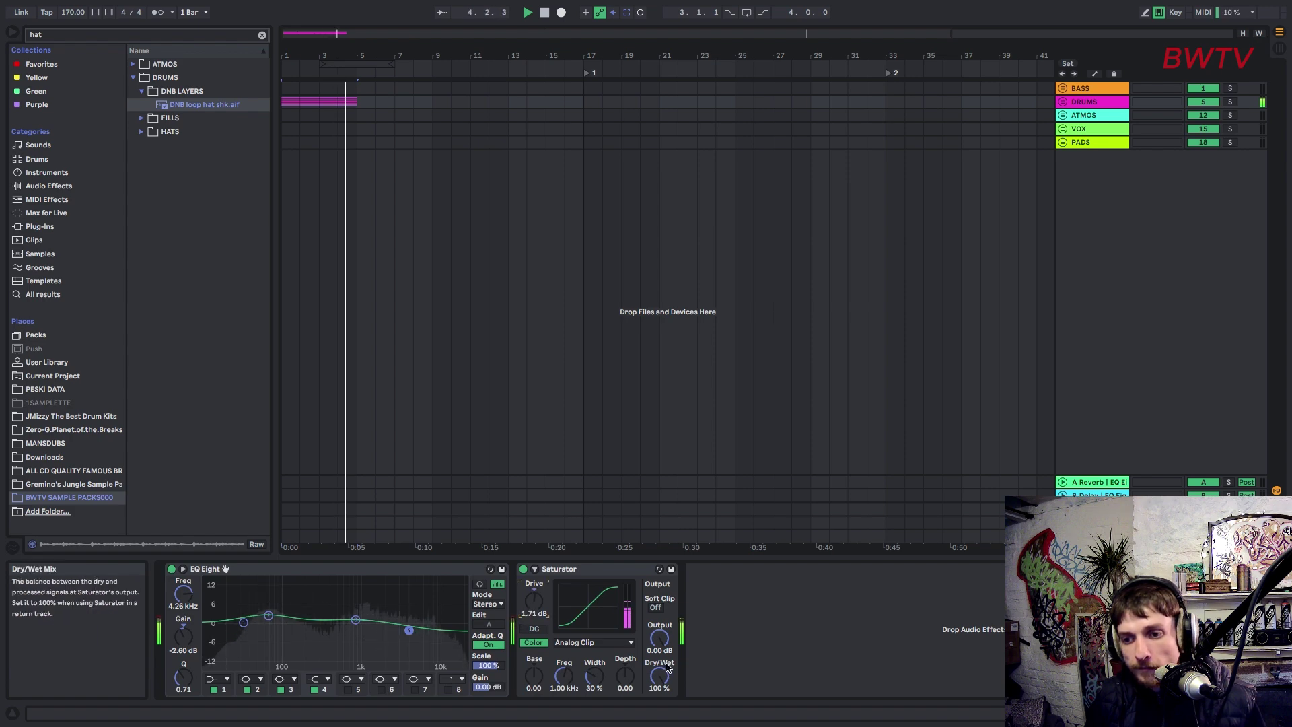
Step: Find the Initial Clipper VST3 plug-in and add it after the Saturator on the DRUMS group
mouse_move(20, 6)
key("super+f")
type("cli")
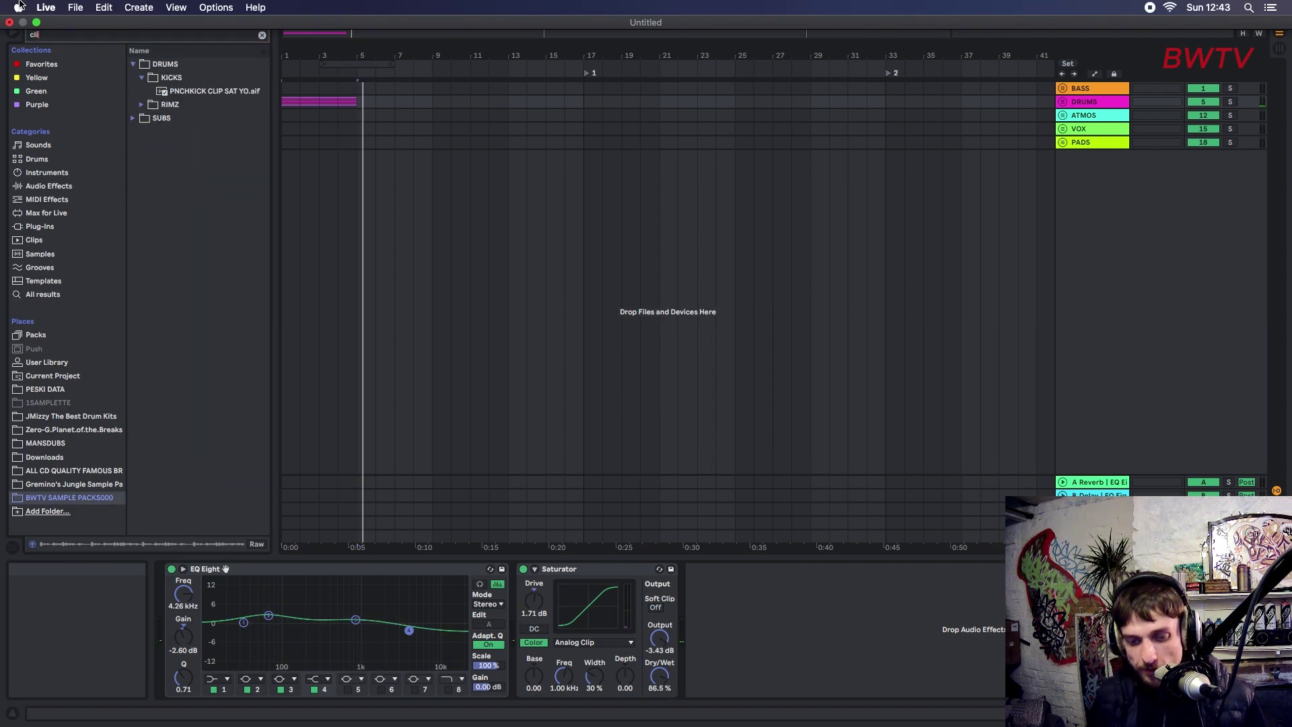
left_click(39, 226)
left_click(143, 104)
left_click(167, 117)
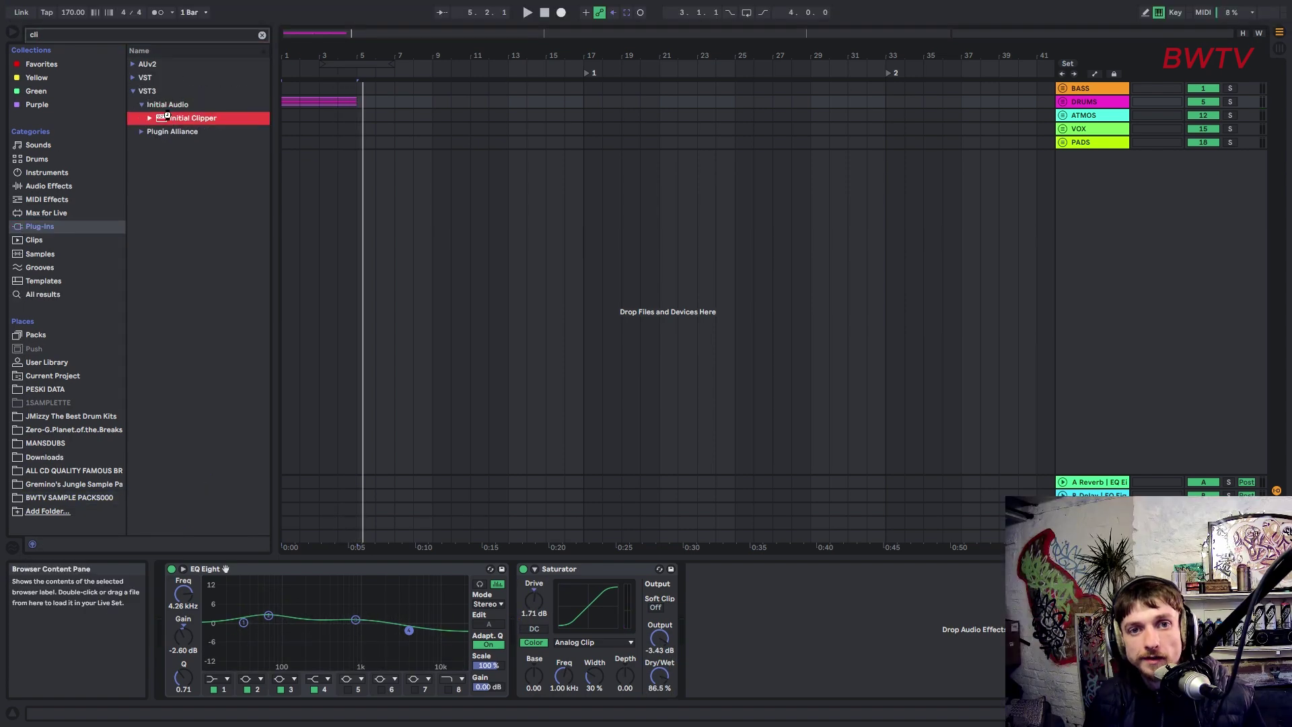
left_click_drag(705, 532, 738, 595)
key("space")
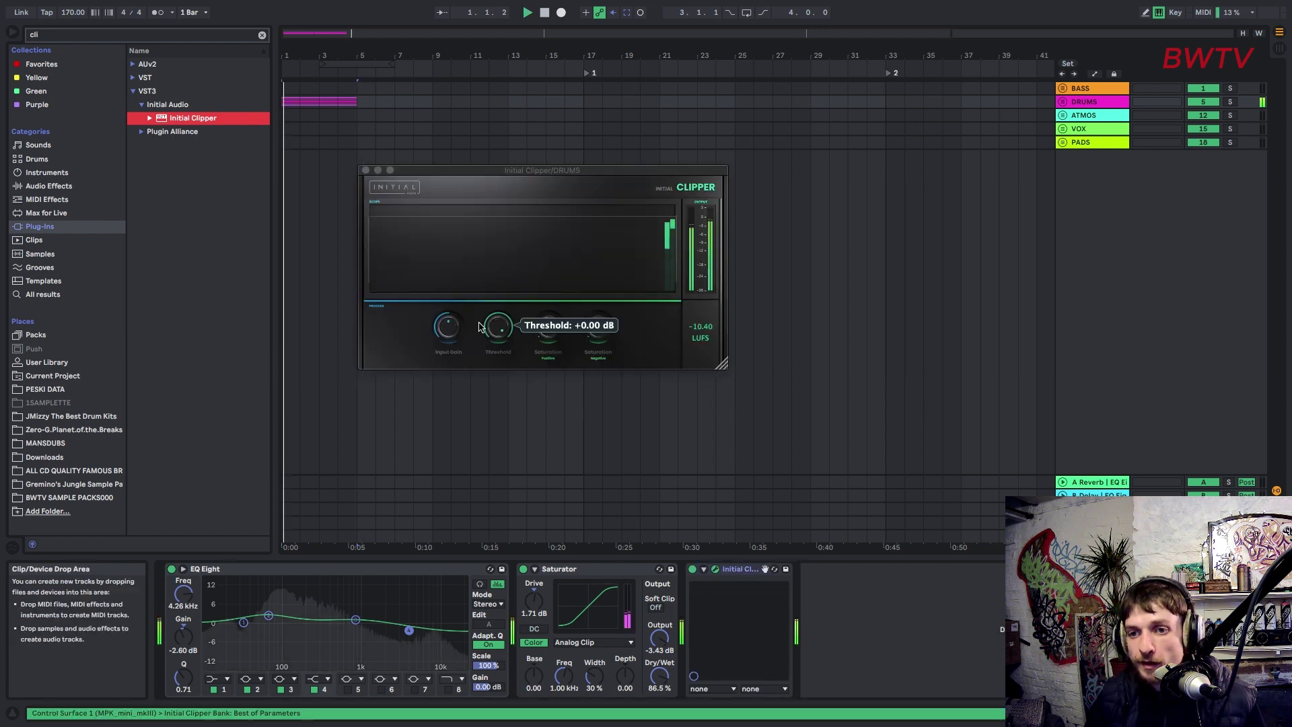
Step: Shape Initial Clipper's saturation with Negative Saturation at 0.82 and set its input gain to -1.80 dB
left_click_drag(492, 335, 549, 329)
mouse_move(548, 334)
left_click_drag(448, 329, 449, 336)
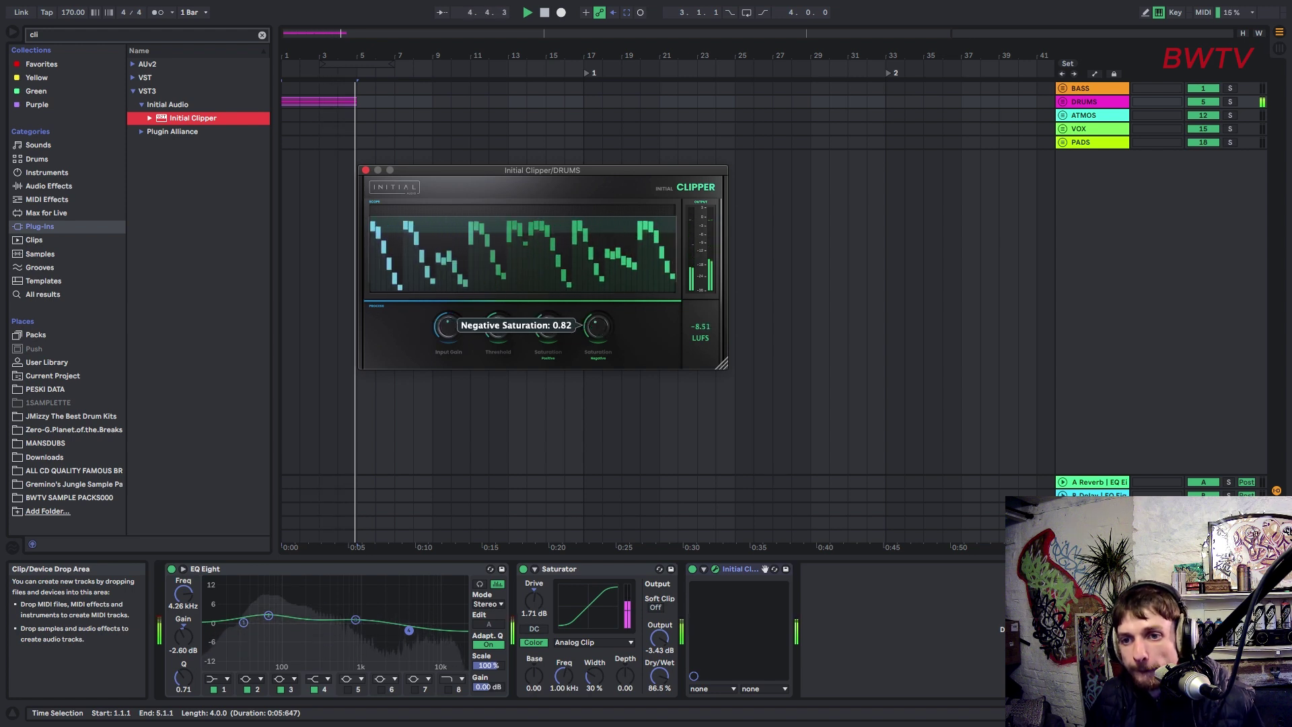
left_click(366, 171)
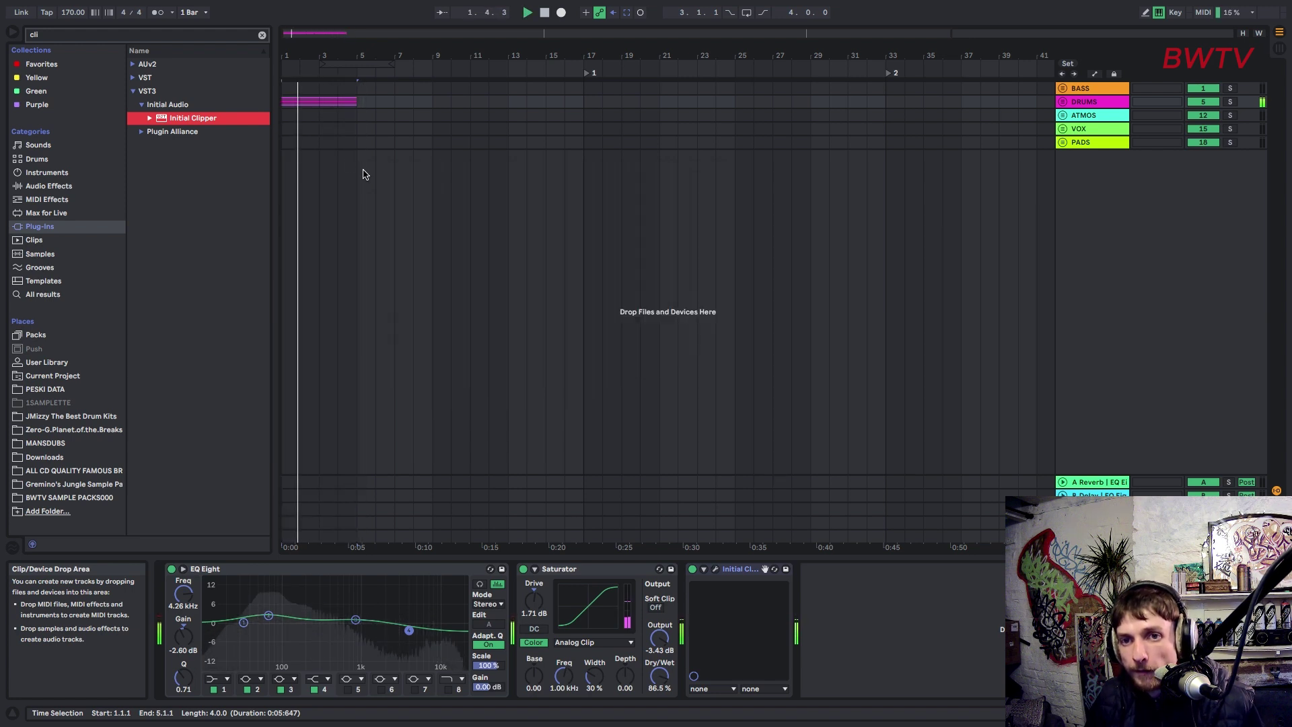
left_click(715, 568)
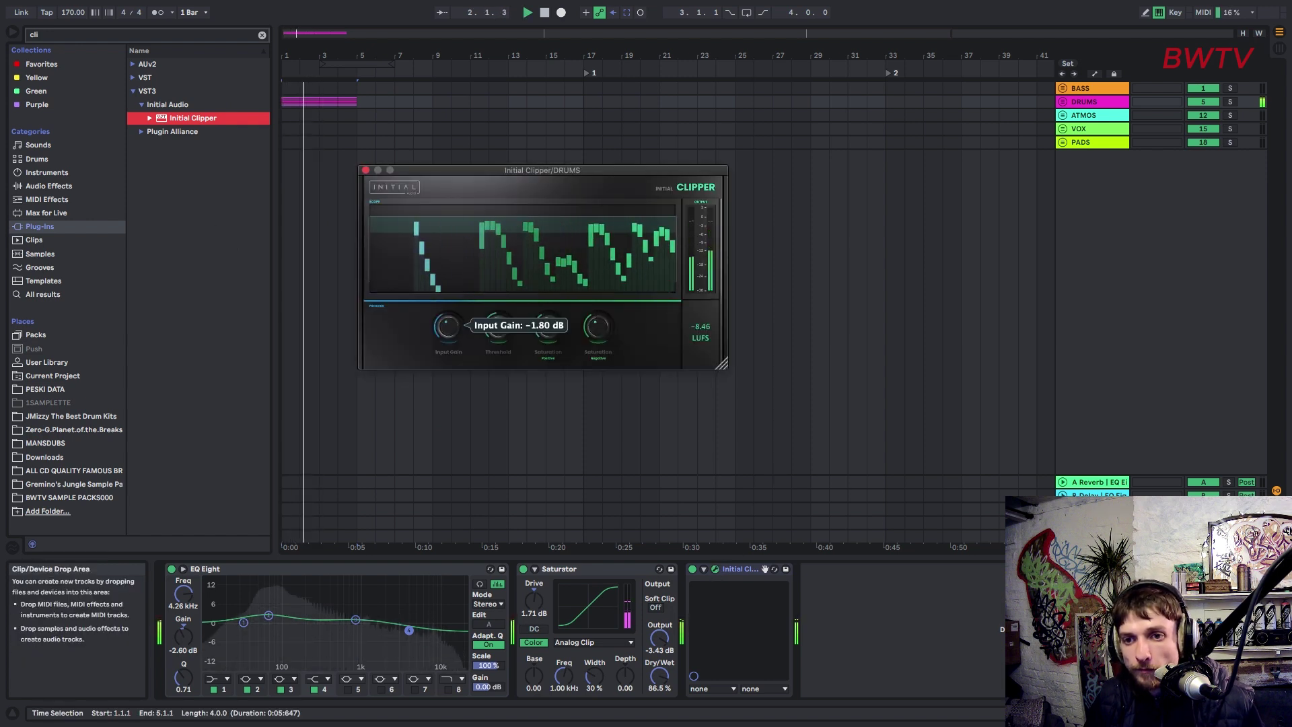
left_click(366, 171)
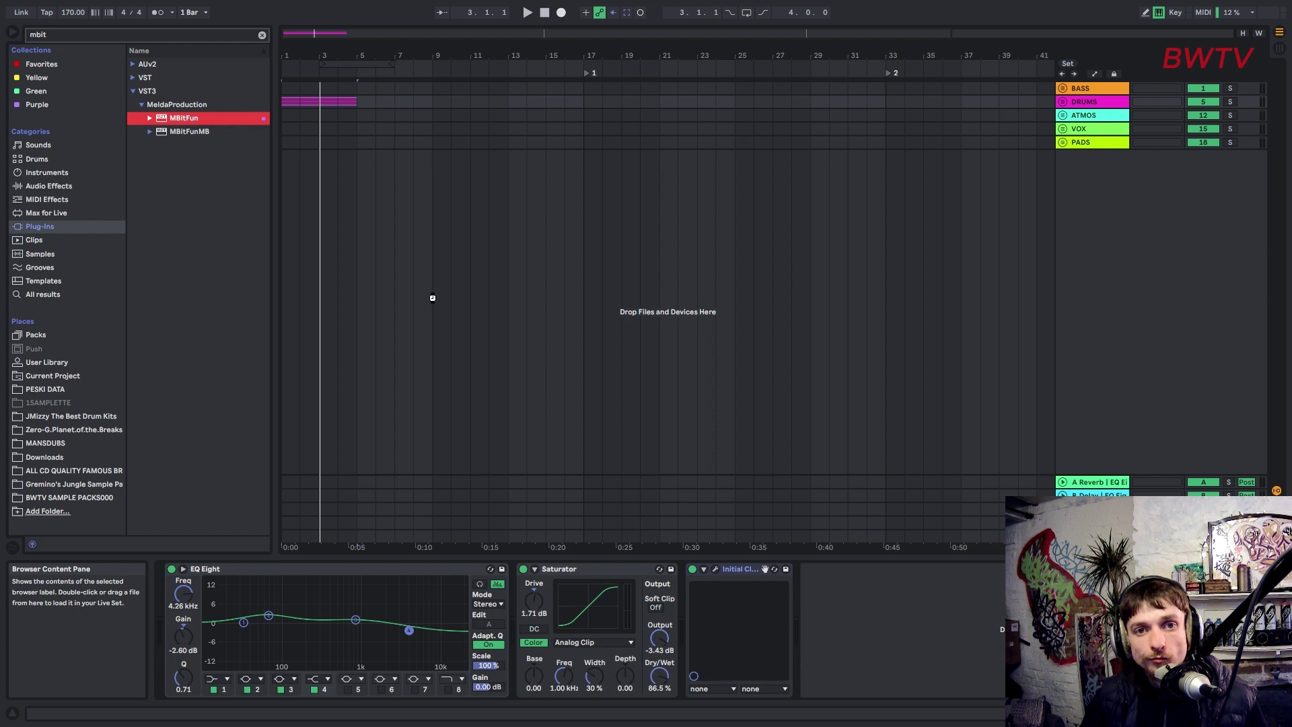
Step: Add MBitFun after Initial Clipper on the DRUMS group and raise its low-pass to 14.3 kHz
key("Return")
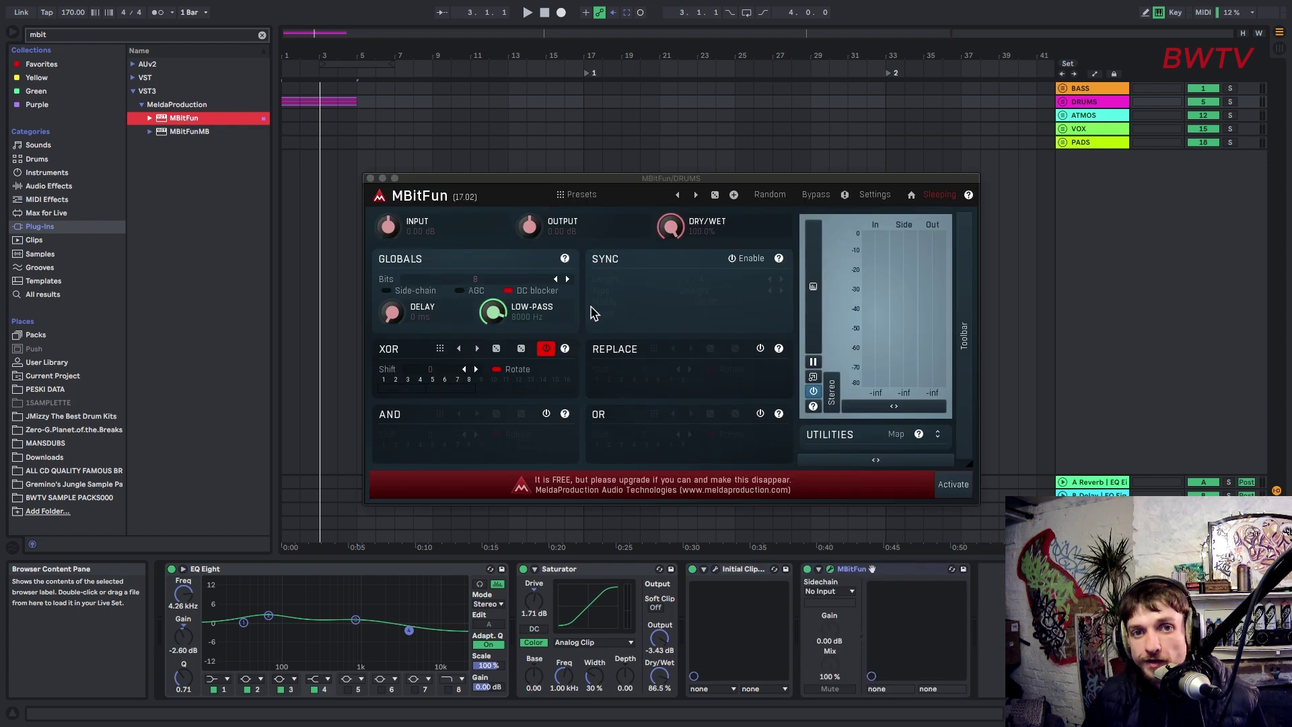
key("space")
left_click_drag(492, 312, 492, 286)
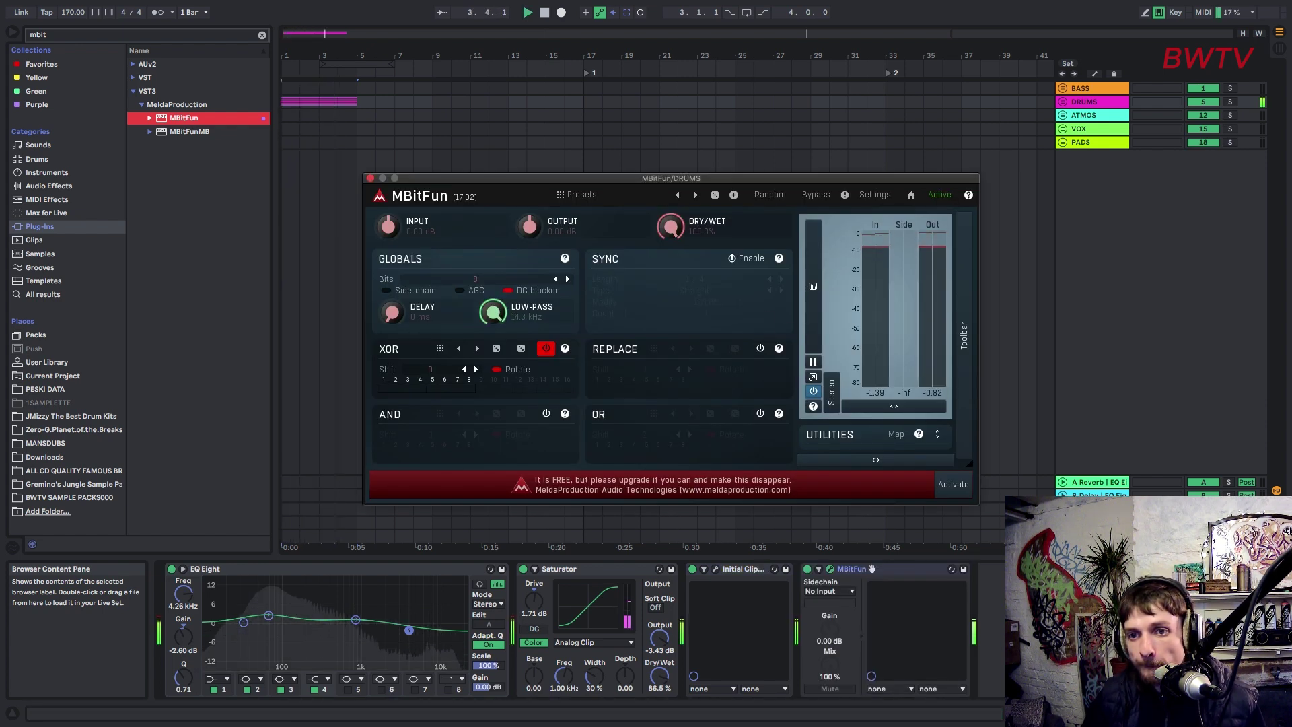
Step: Raise MBitFun's Bits setting beyond 11 while the drums play
left_click(568, 280)
left_click(567, 279)
left_click(567, 279)
left_click(567, 279)
left_click(567, 279)
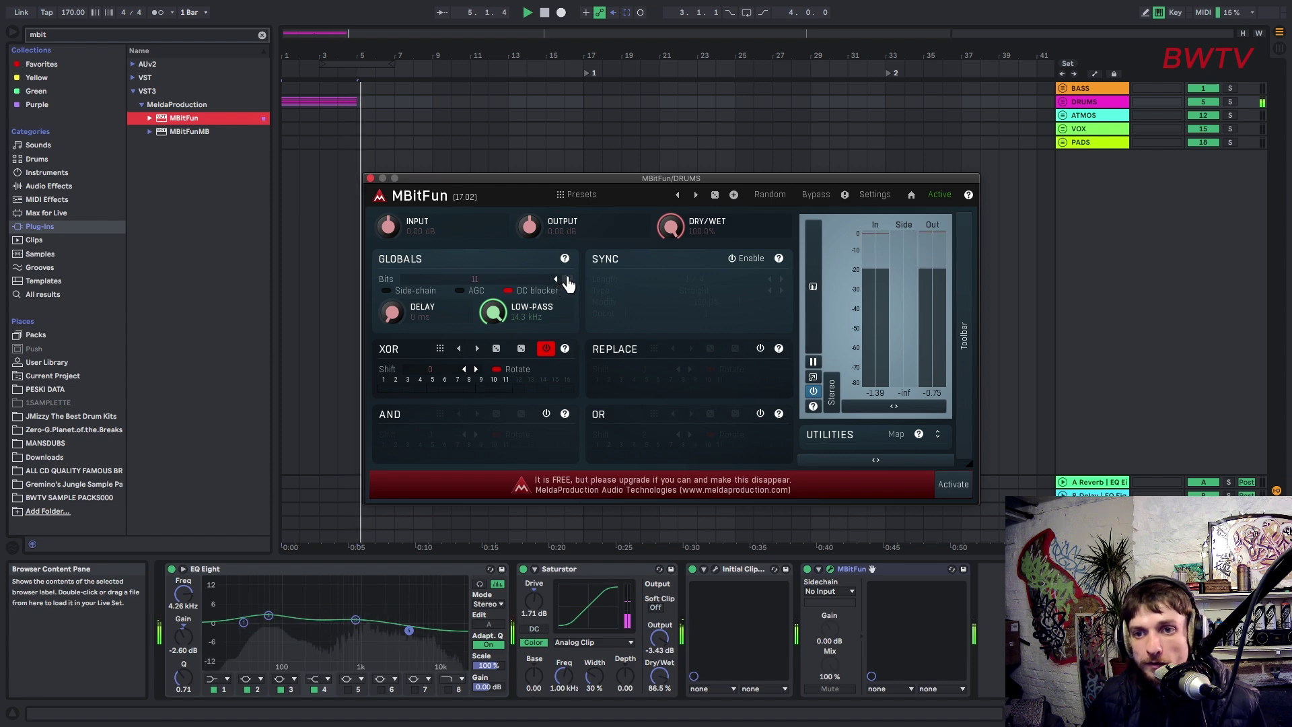
left_click(568, 280)
left_click(567, 279)
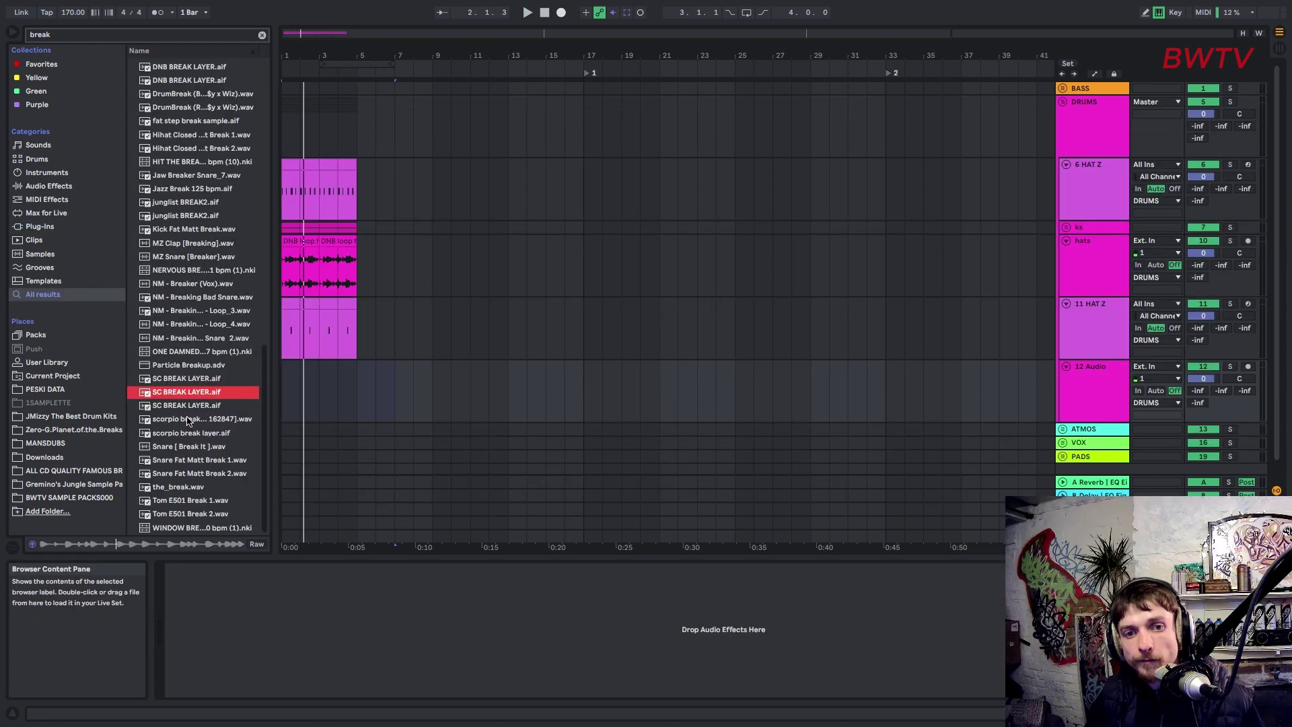
Step: Place SC BREAK LAYER.aif at bar 1 of the 12 Audio track and shorten its Beats transient envelope to 19
left_click_drag(284, 396, 285, 395)
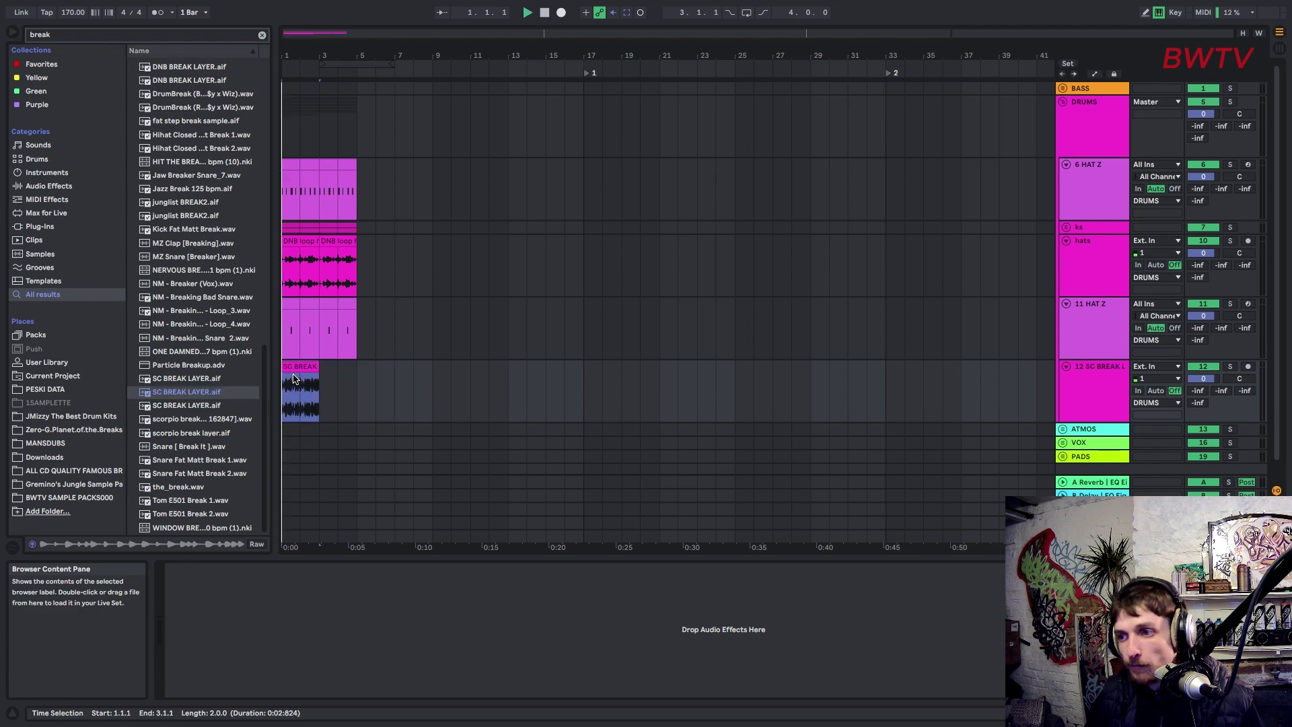
left_click(298, 637)
left_click(300, 651)
left_click_drag(333, 637, 333, 658)
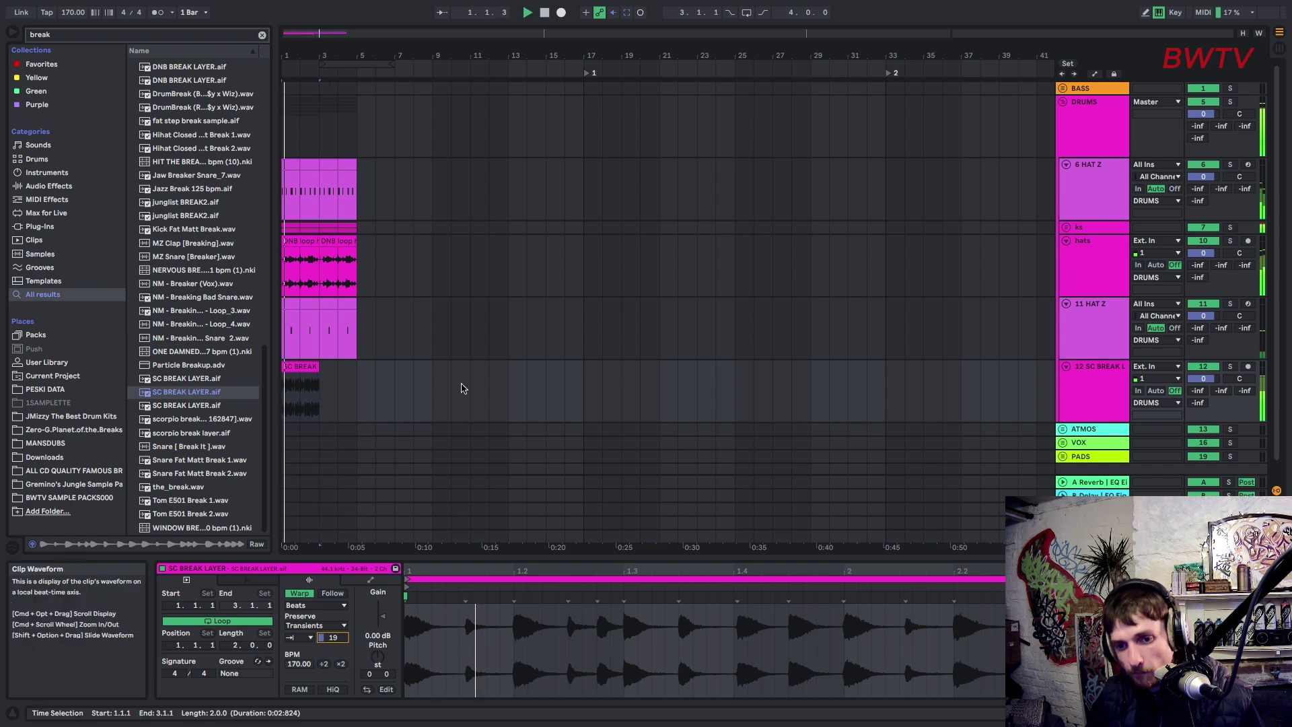
Step: Transpose the SC BREAK LAYER clip by +4 semitones with its track at -6.3 dB and repeat it in bars 3 and 4
left_click_drag(1202, 377, 1203, 377)
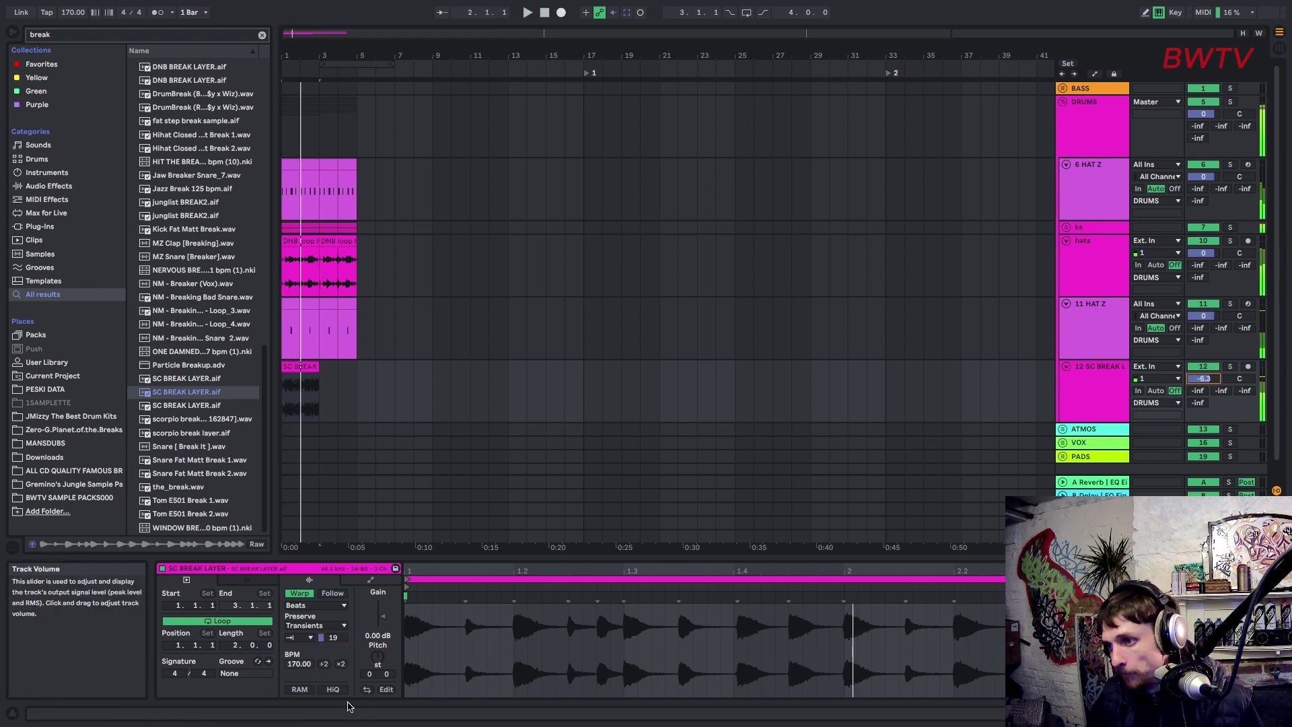
left_click_drag(377, 664, 377, 652)
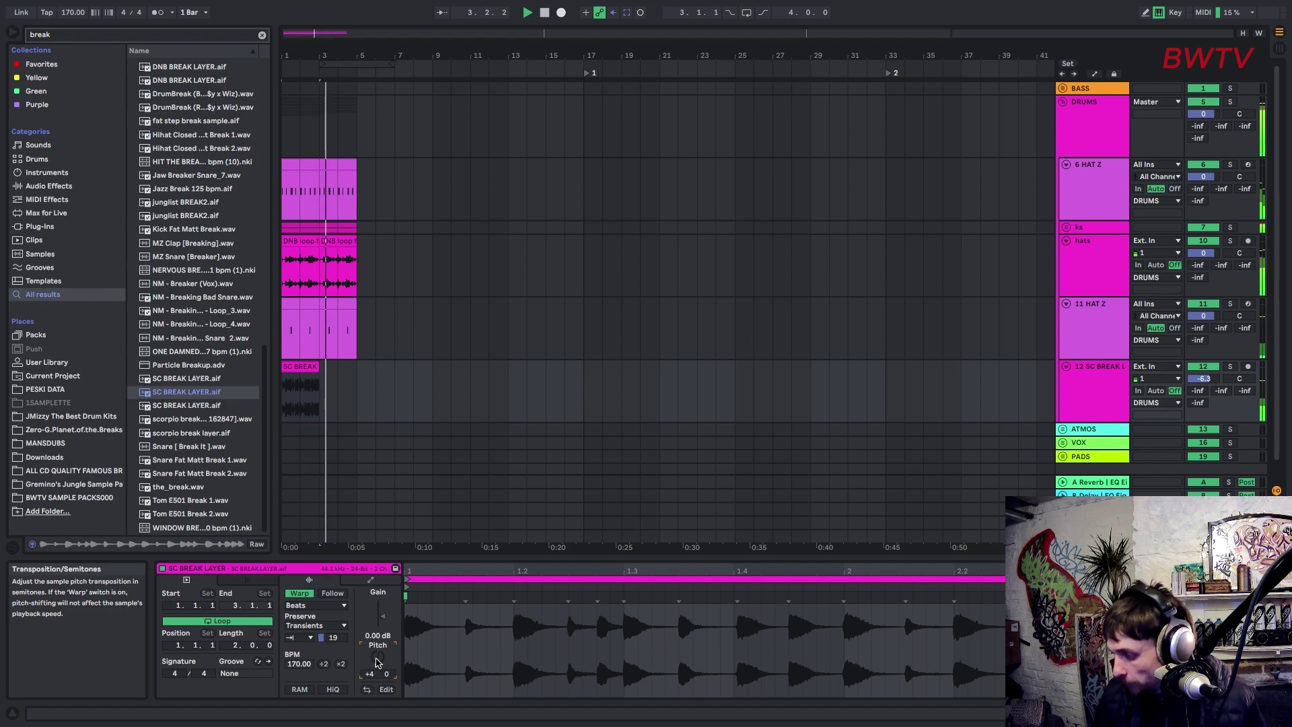
left_click(303, 367)
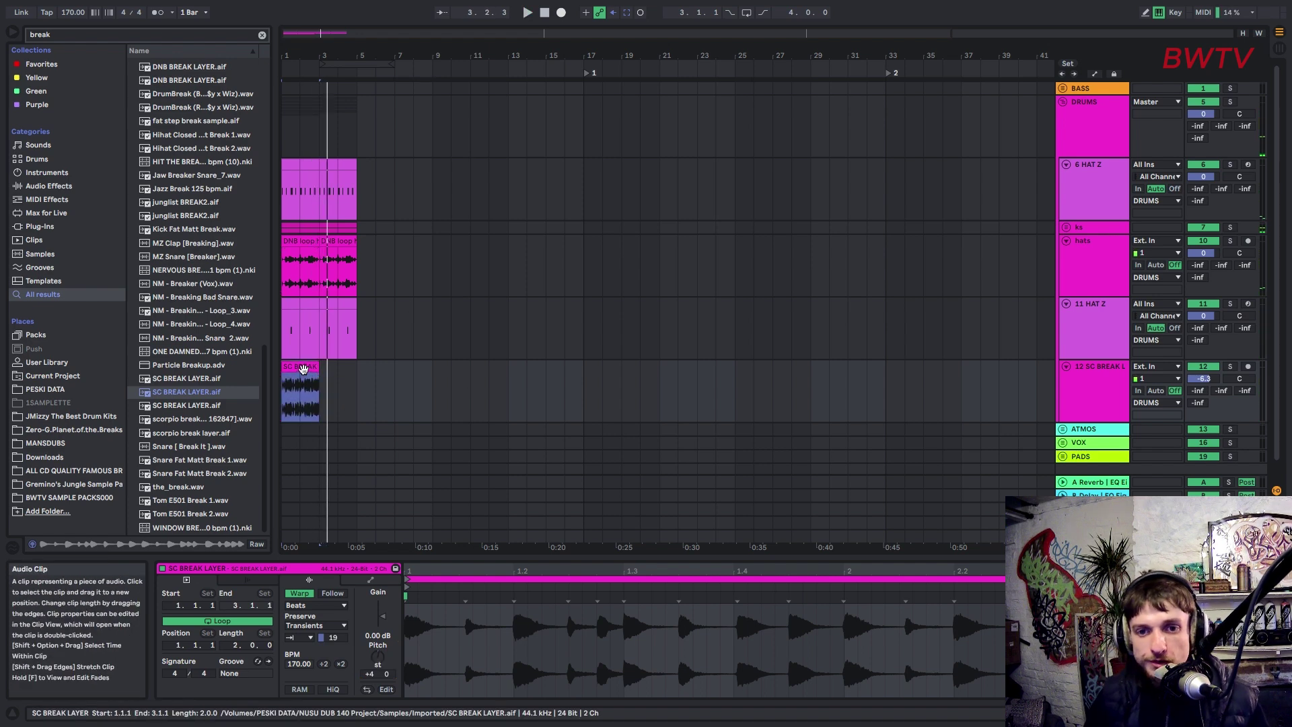
key("super+d")
Step: Lower the break layer track to -7.4 dB and group it with hats and 11 HAT Z under the name hats
left_click(1100, 388)
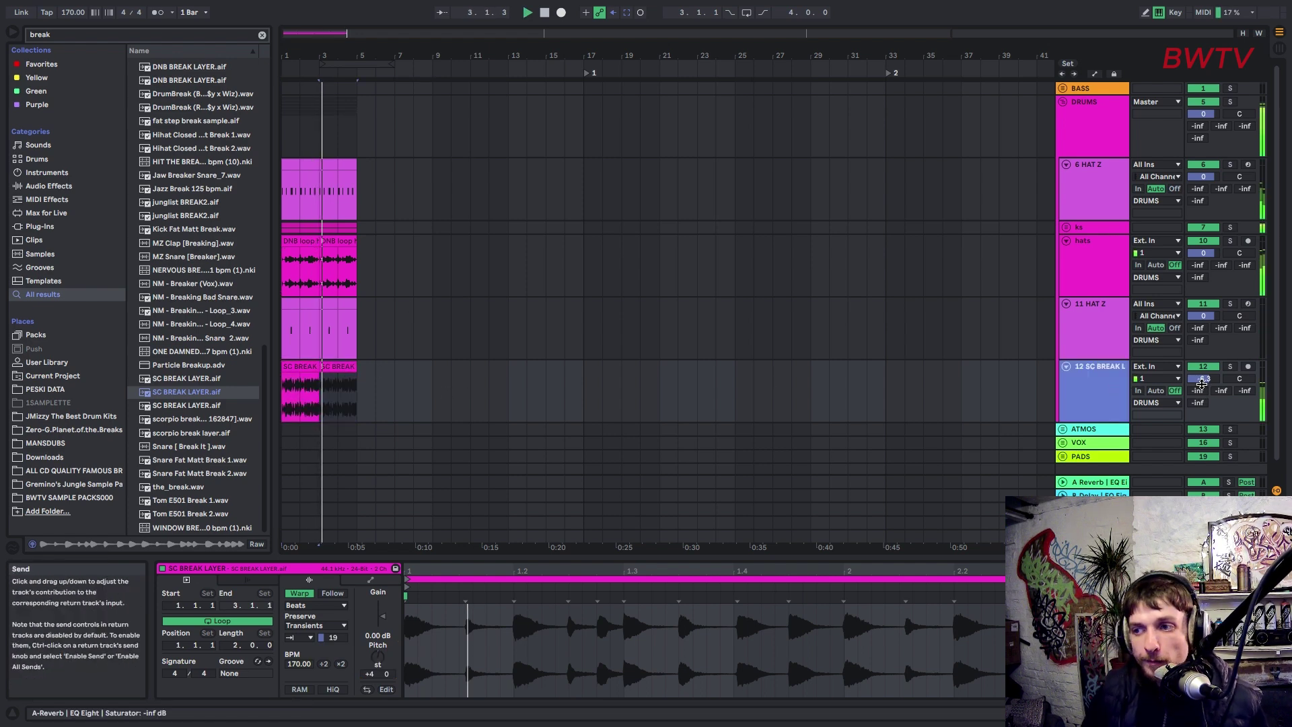
key("space")
left_click(1106, 287, "shift")
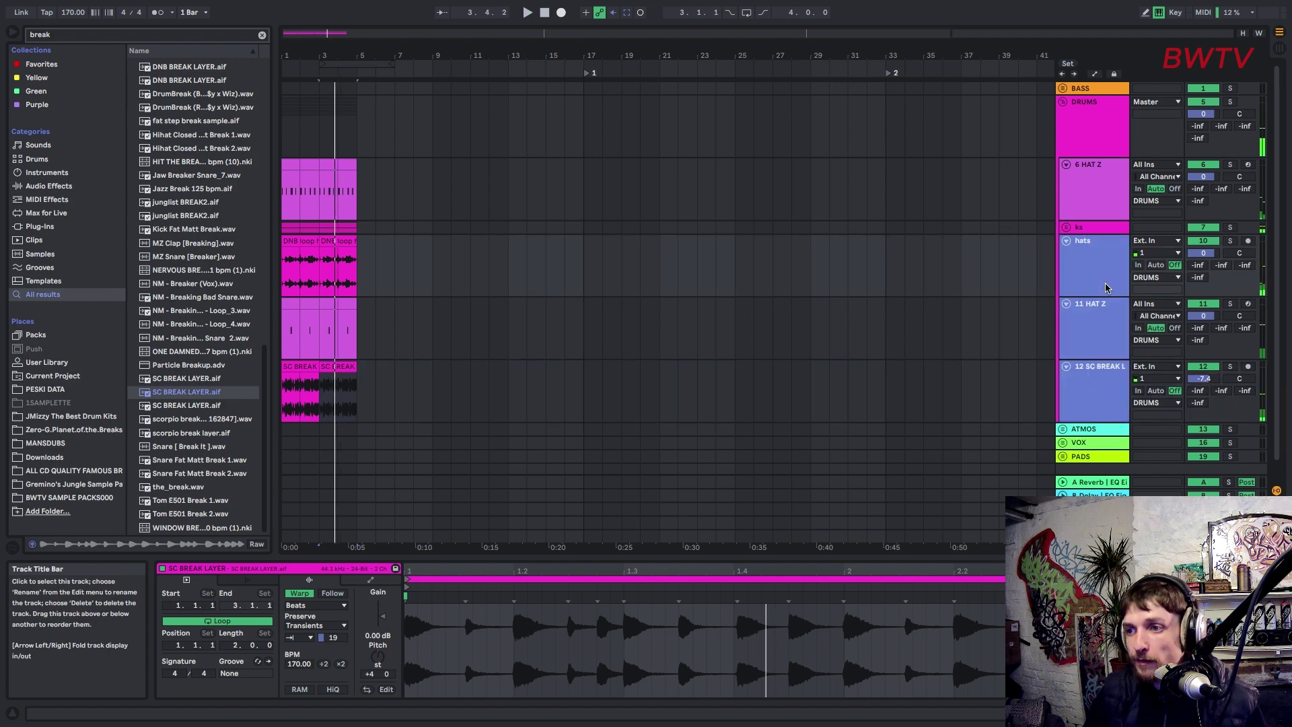
key("ctrl+g")
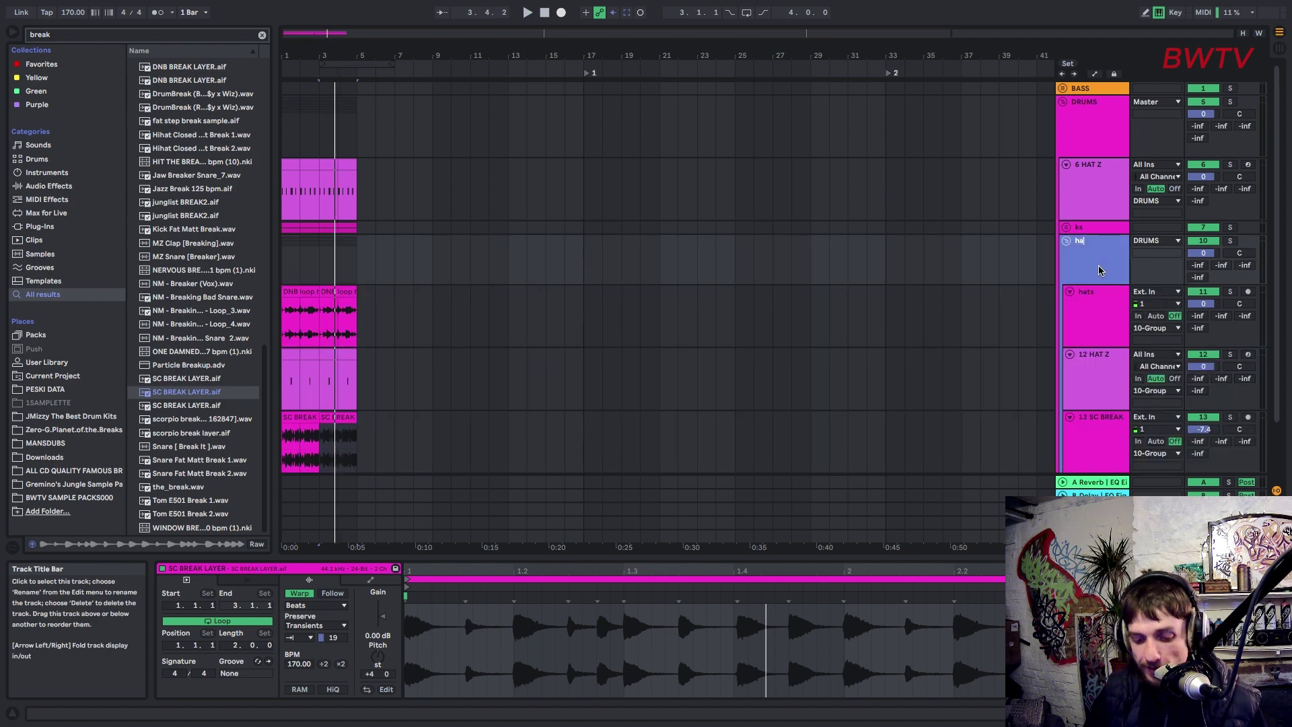
Step: Add HOFA IQ-Transient to the hats group with Transient at -23.2% and Sustain at 45.6%
left_click(42, 228)
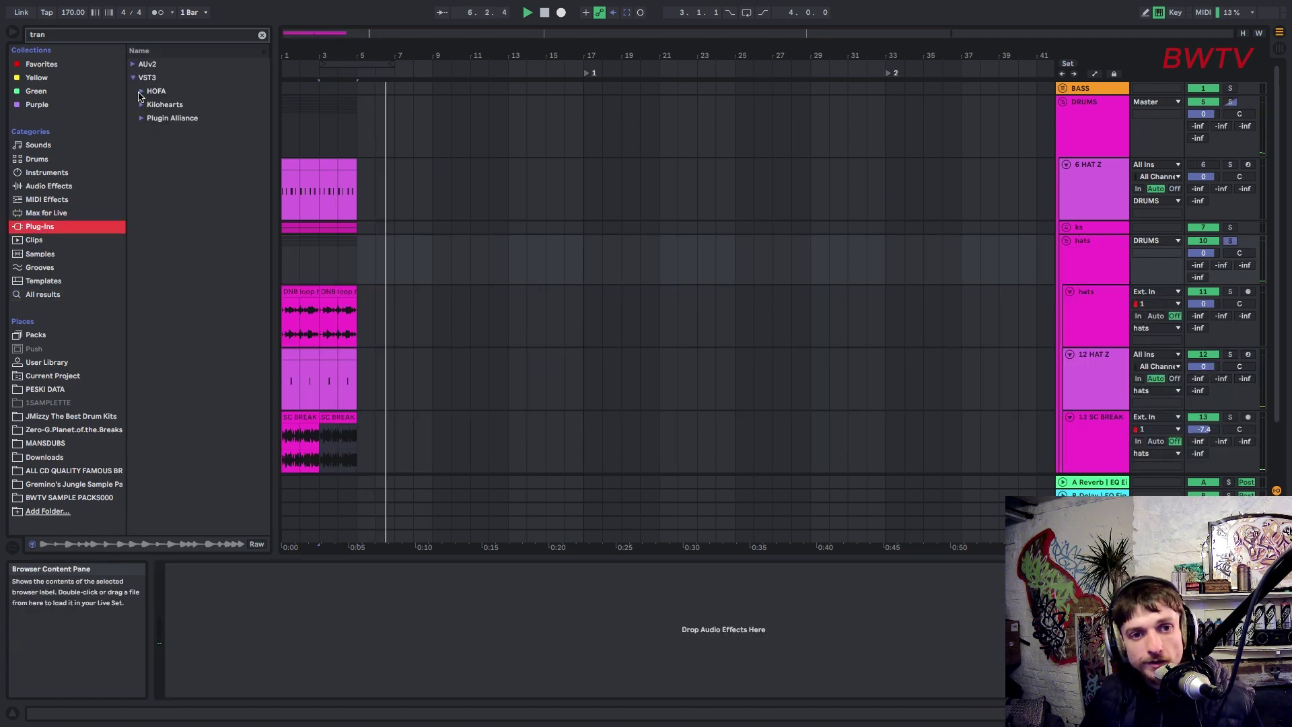
left_click(141, 92)
left_click(165, 105)
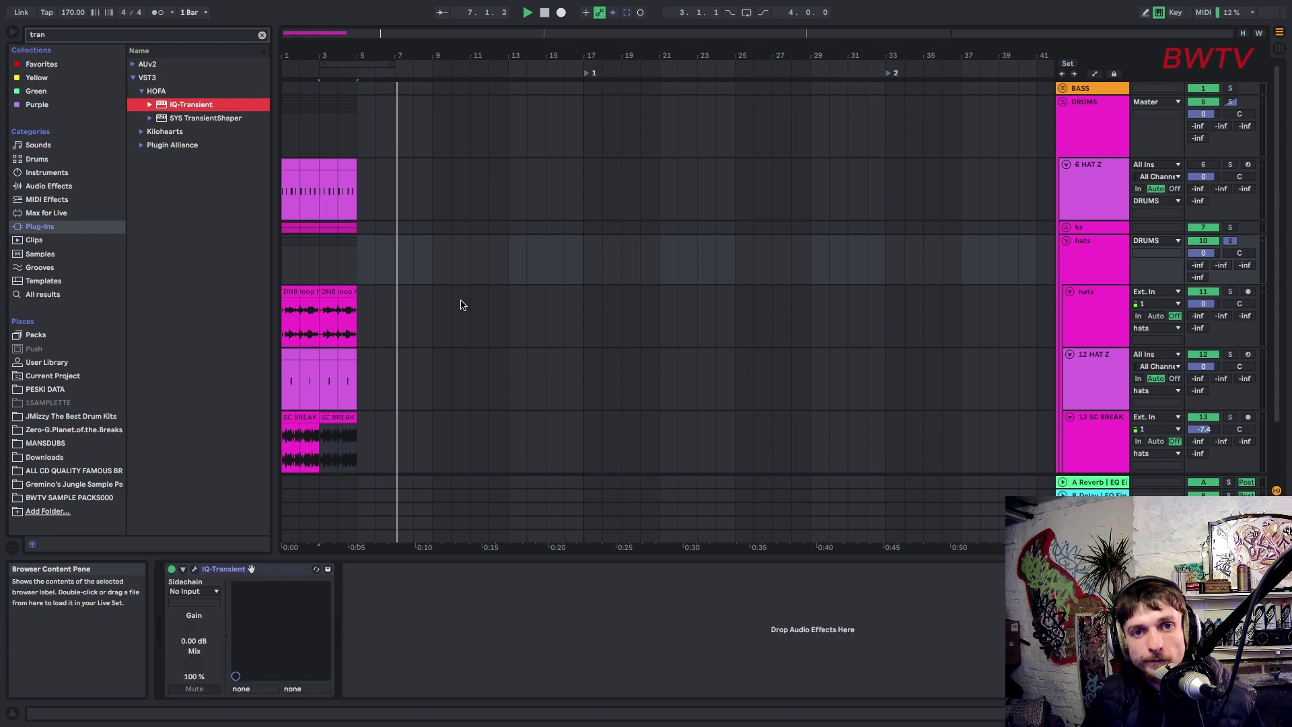
key("space")
key("space")
mouse_move(404, 342)
left_mouse_down()
mouse_move(404, 374)
mouse_move(405, 360)
left_mouse_up()
left_click_drag(404, 499, 413, 448)
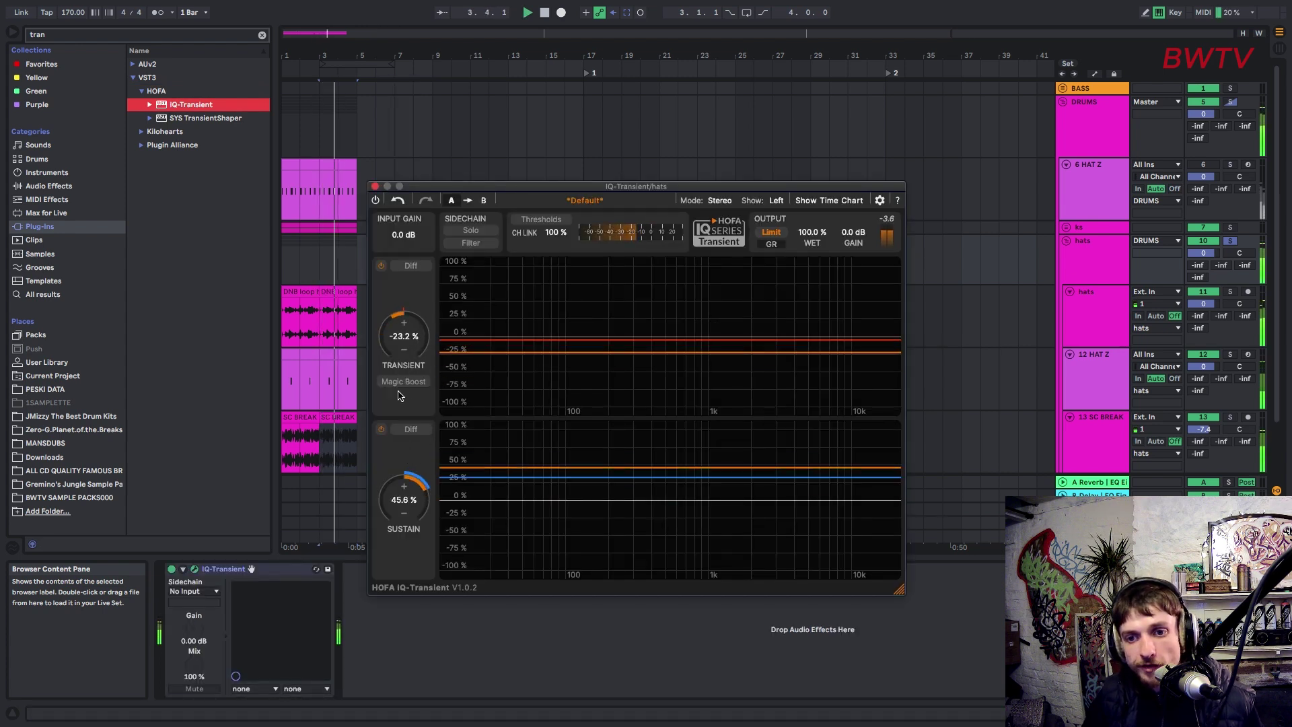
left_click(375, 186)
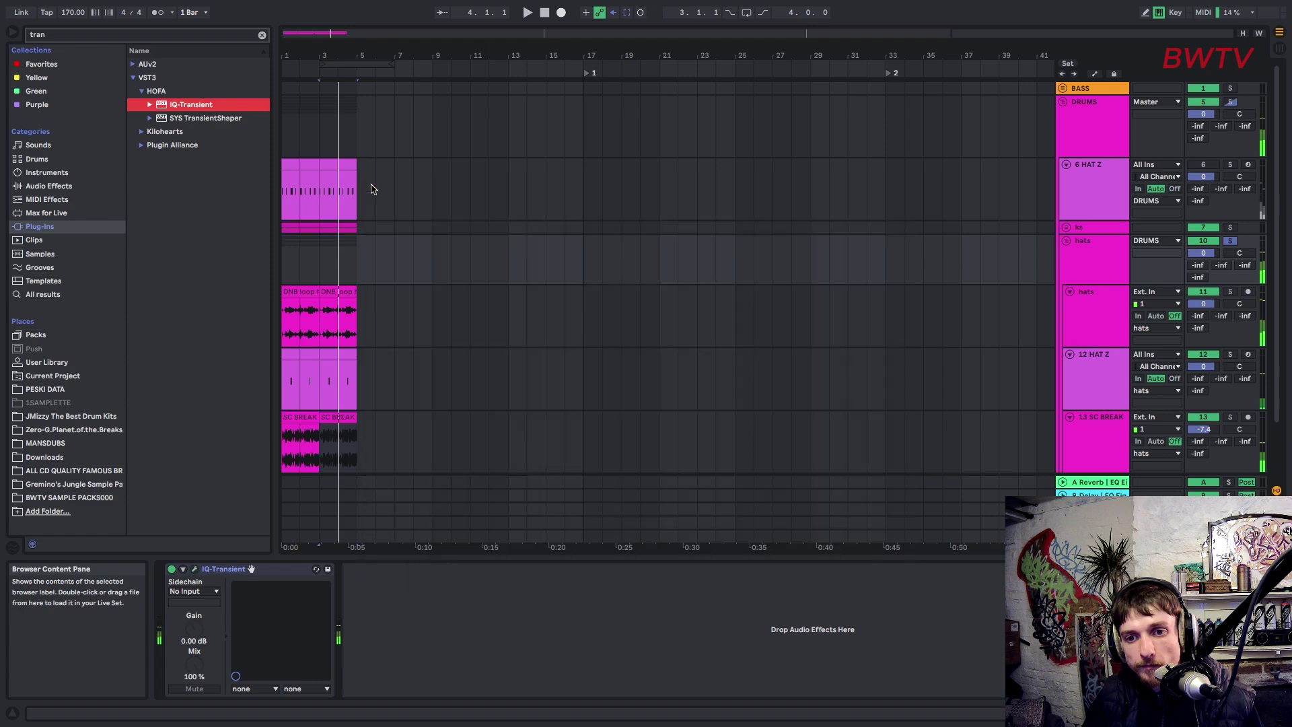
Step: Put IQ-Transient on the ks group too, with Transient at 16.8% and Sustain at -12.0%
left_click(294, 572)
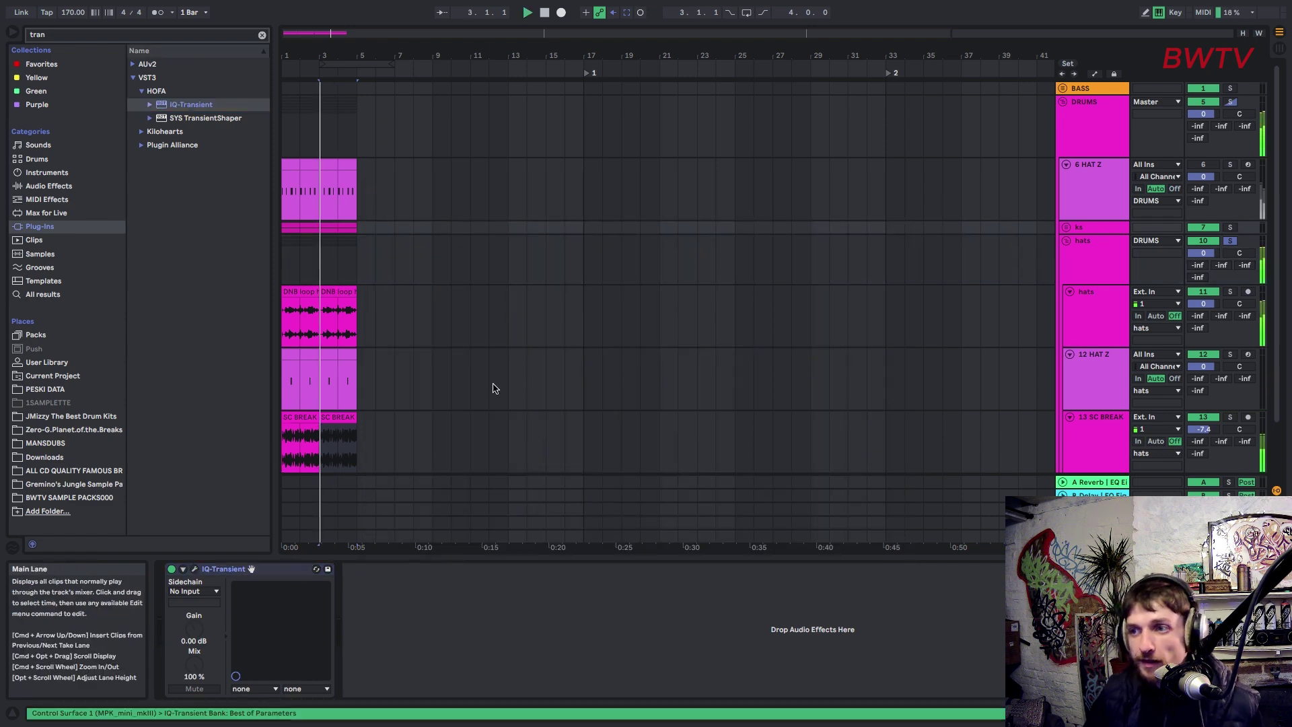
left_click(195, 568)
left_click_drag(400, 346, 401, 326)
left_click_drag(416, 475, 386, 540)
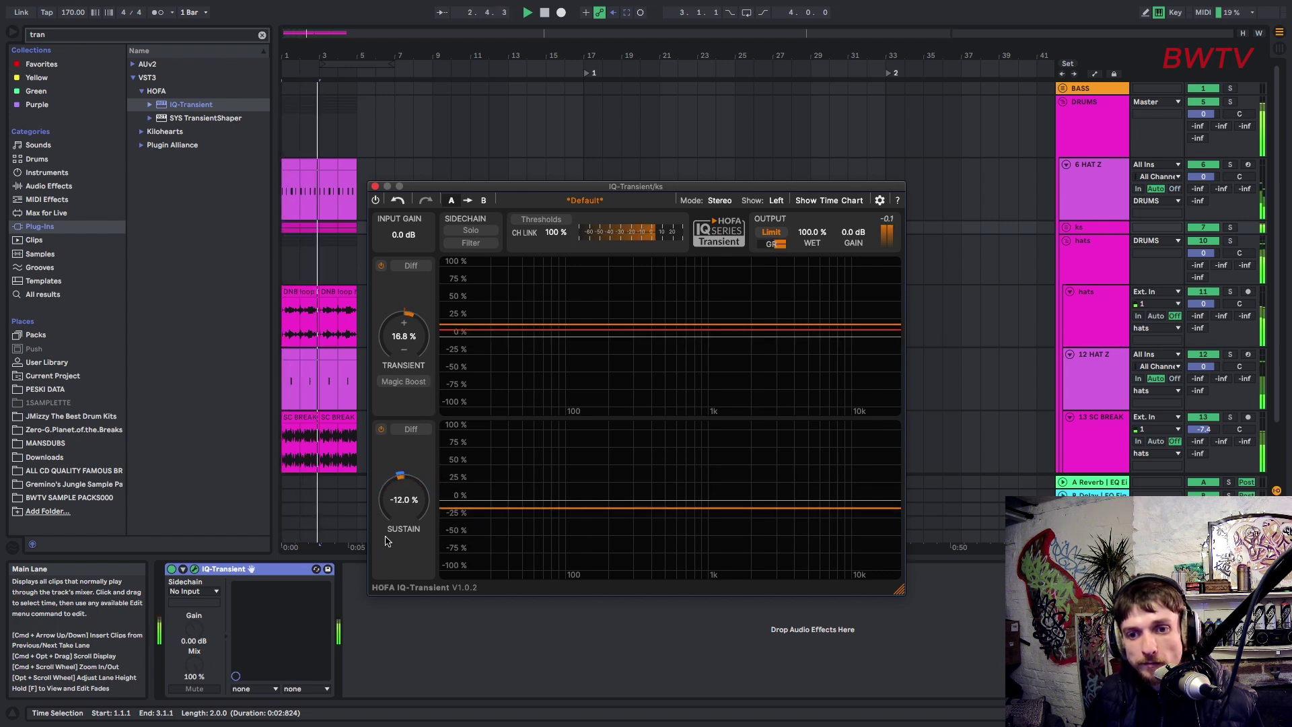
left_click(375, 185)
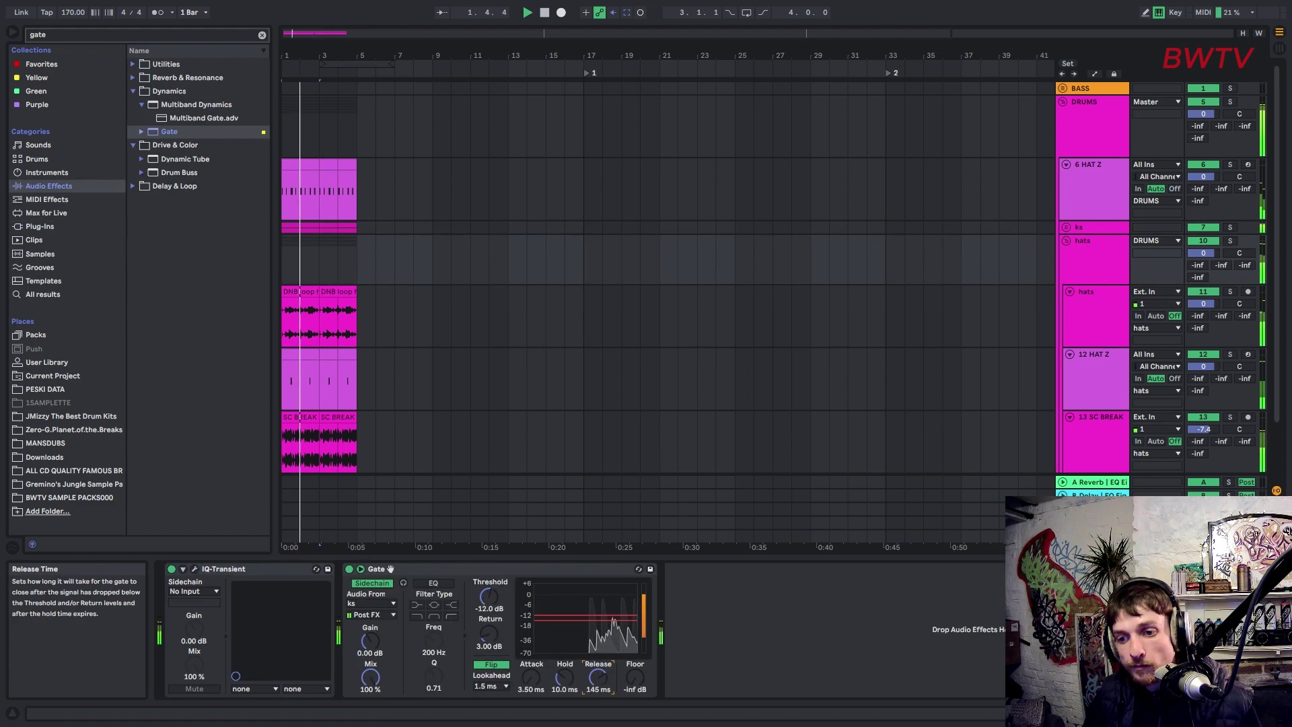
Step: Adjust the release time of the Gate sidechained from ks on the hats group
left_click_drag(598, 677, 635, 666)
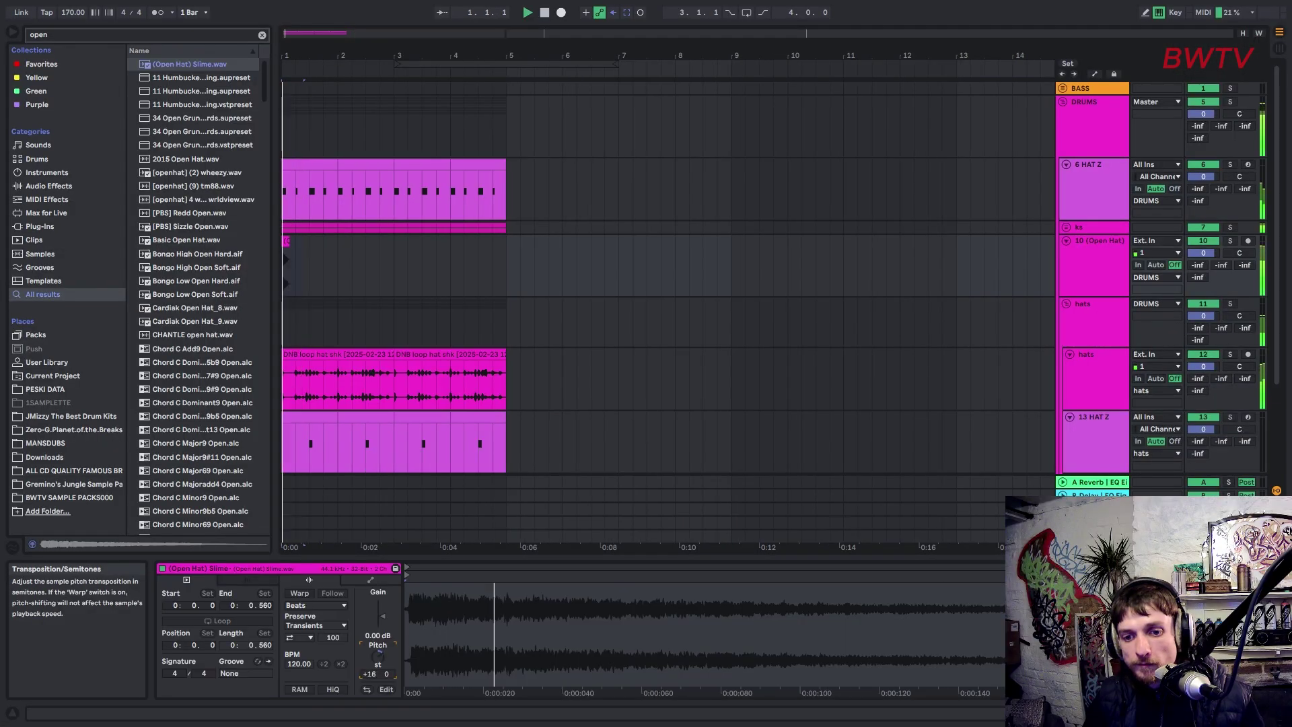
Step: Transpose the (Open Hat) Slime clip to +13 semitones and mark a range around it at the start of bar 1
left_click_drag(378, 656, 378, 659)
key("space")
key("space")
key("space")
key("space")
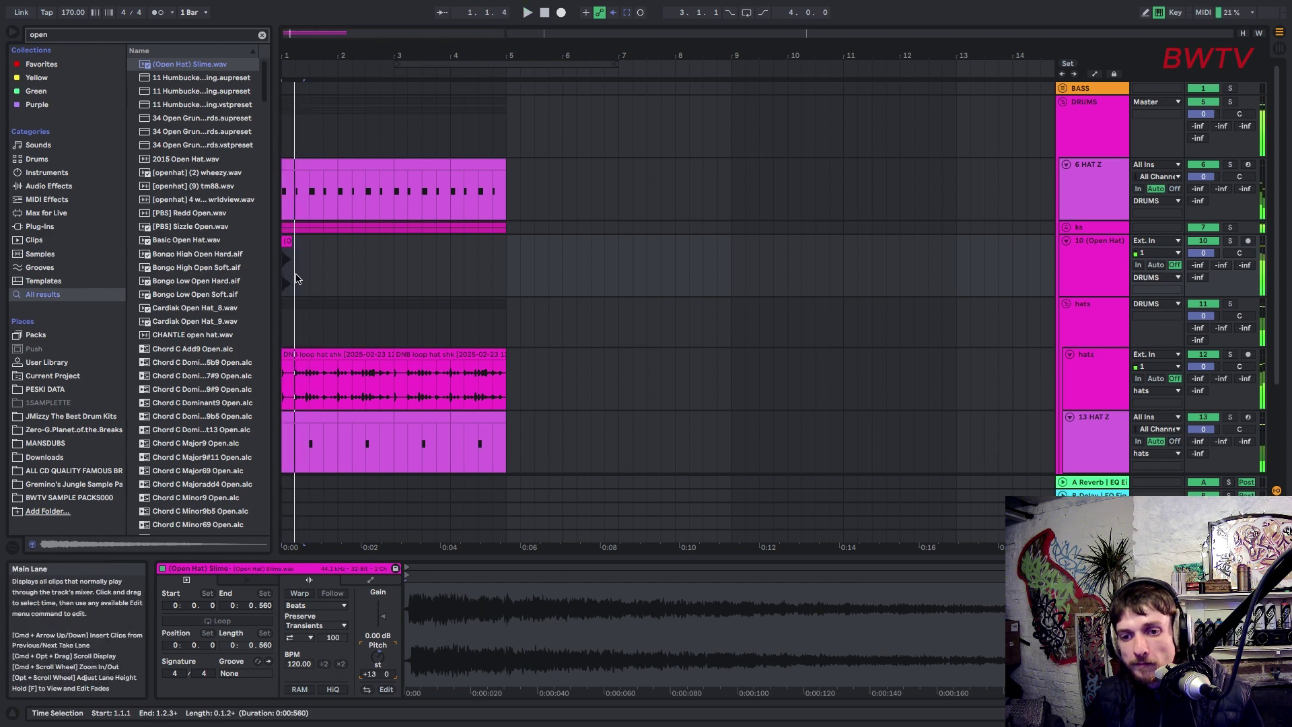
left_click_drag(295, 277, 250, 273)
key("space")
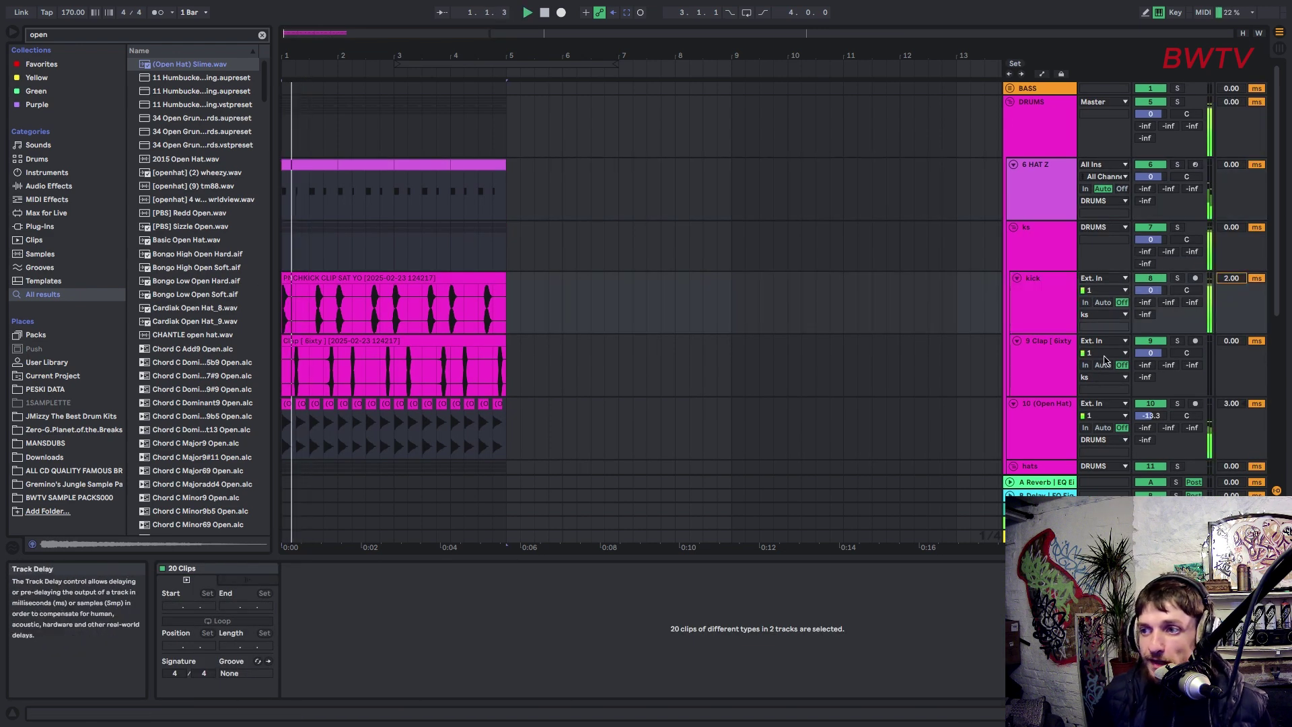
Step: Set the 9 Clap track's delay to 7.00 ms and lower its volume to -1.9 dB
left_click(1231, 340)
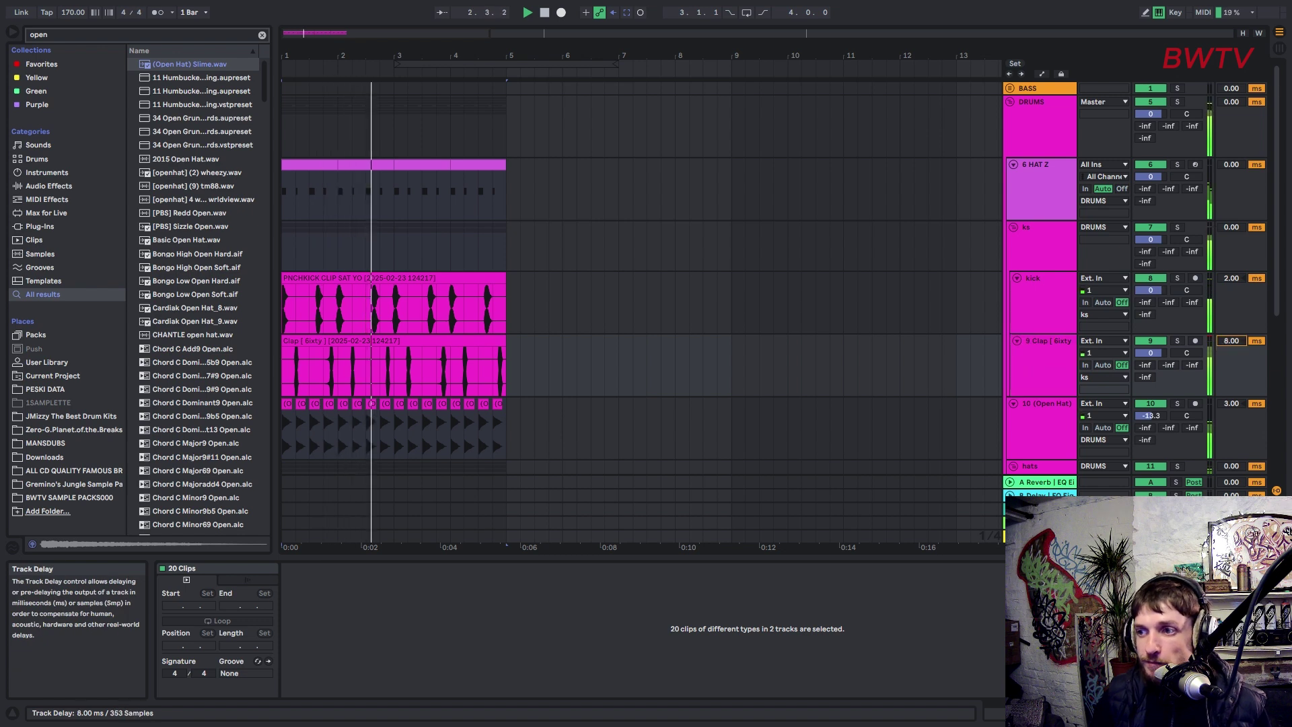
key("space")
left_click_drag(1150, 352, 1148, 356)
key("space")
key("space")
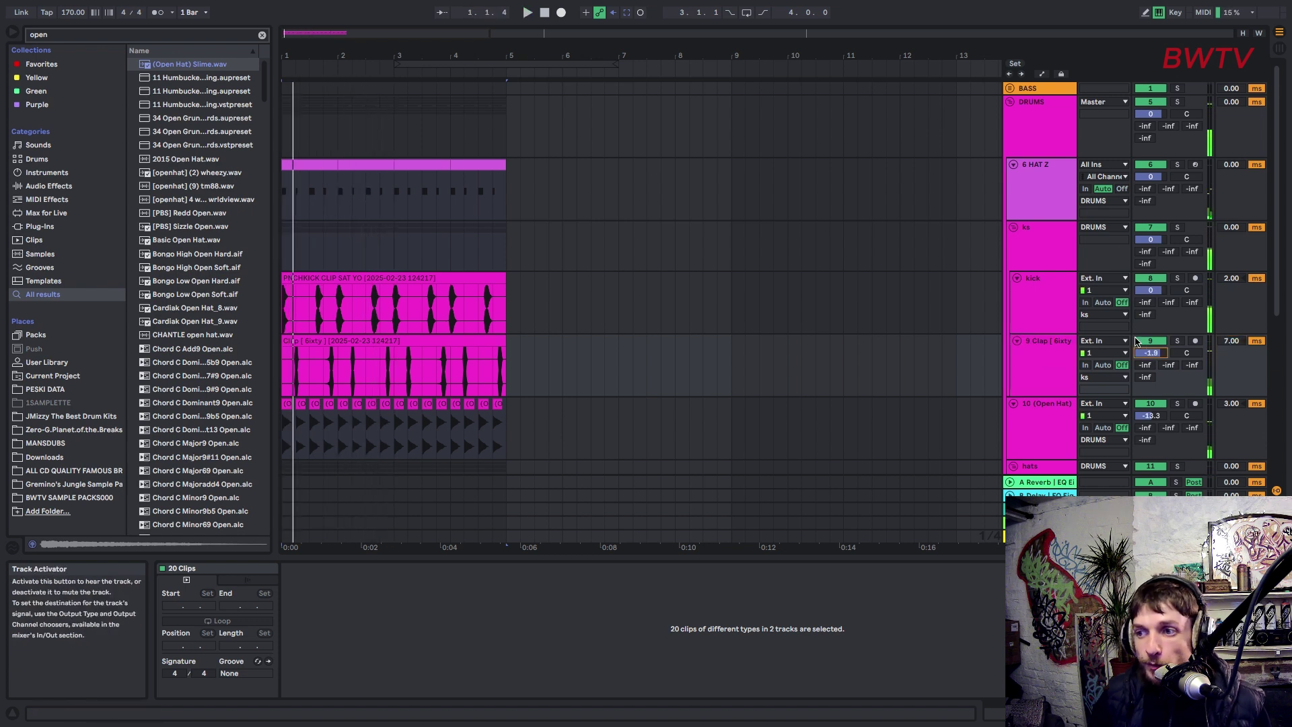
Step: Increase the track delay of the hats group while the loop plays
scroll(1184, 377, "down", 2)
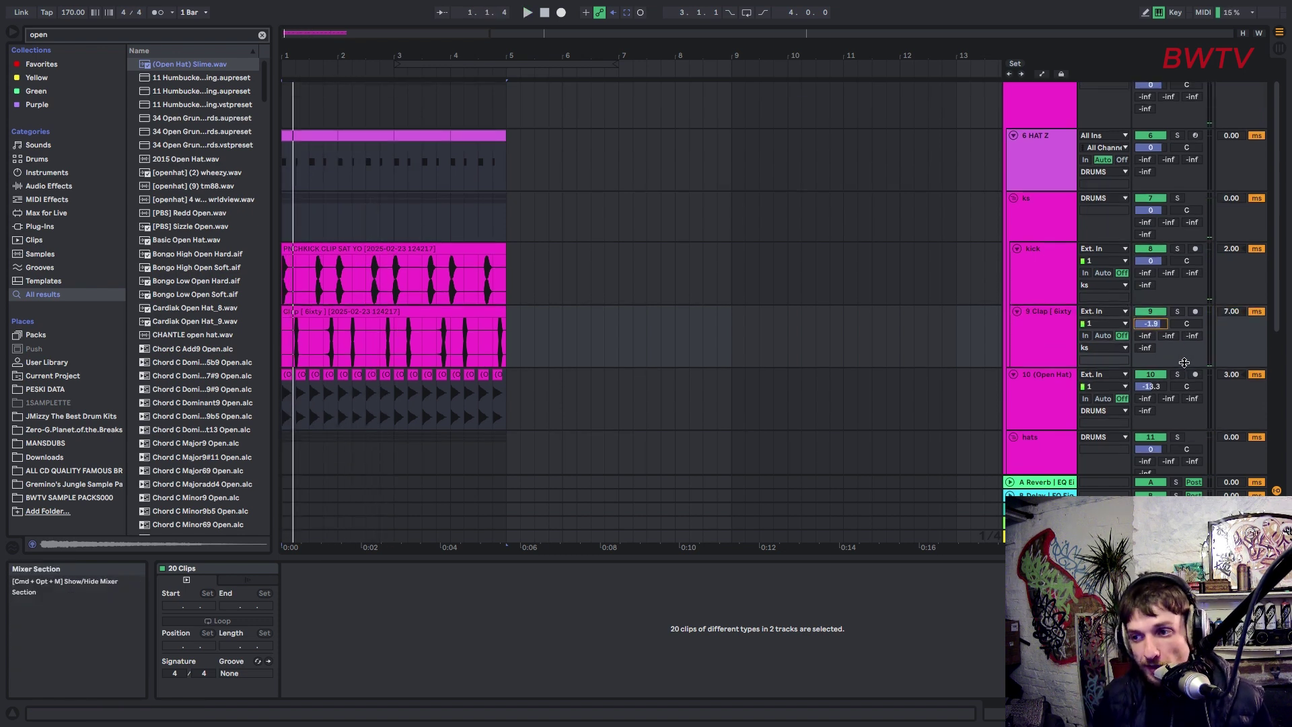
key("space")
scroll(1207, 397, "down", 2)
scroll(1207, 397, "down", 1)
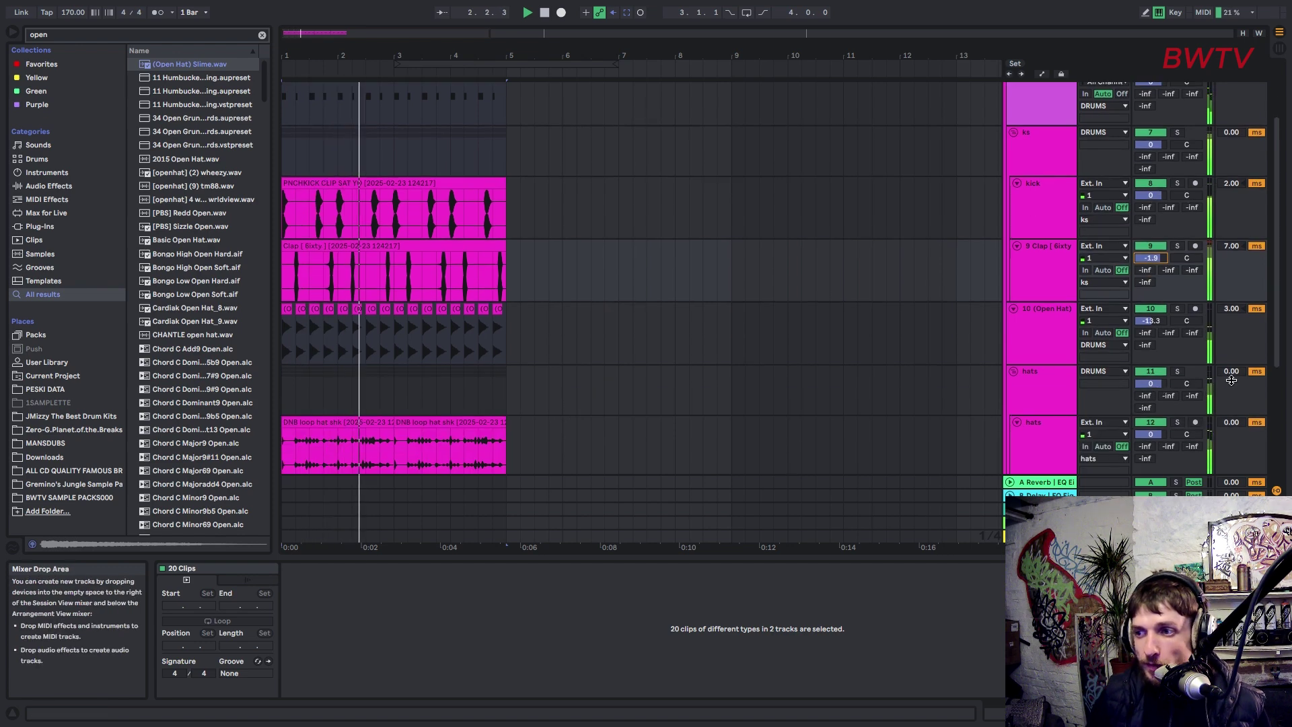
left_click_drag(1231, 375, 1231, 357)
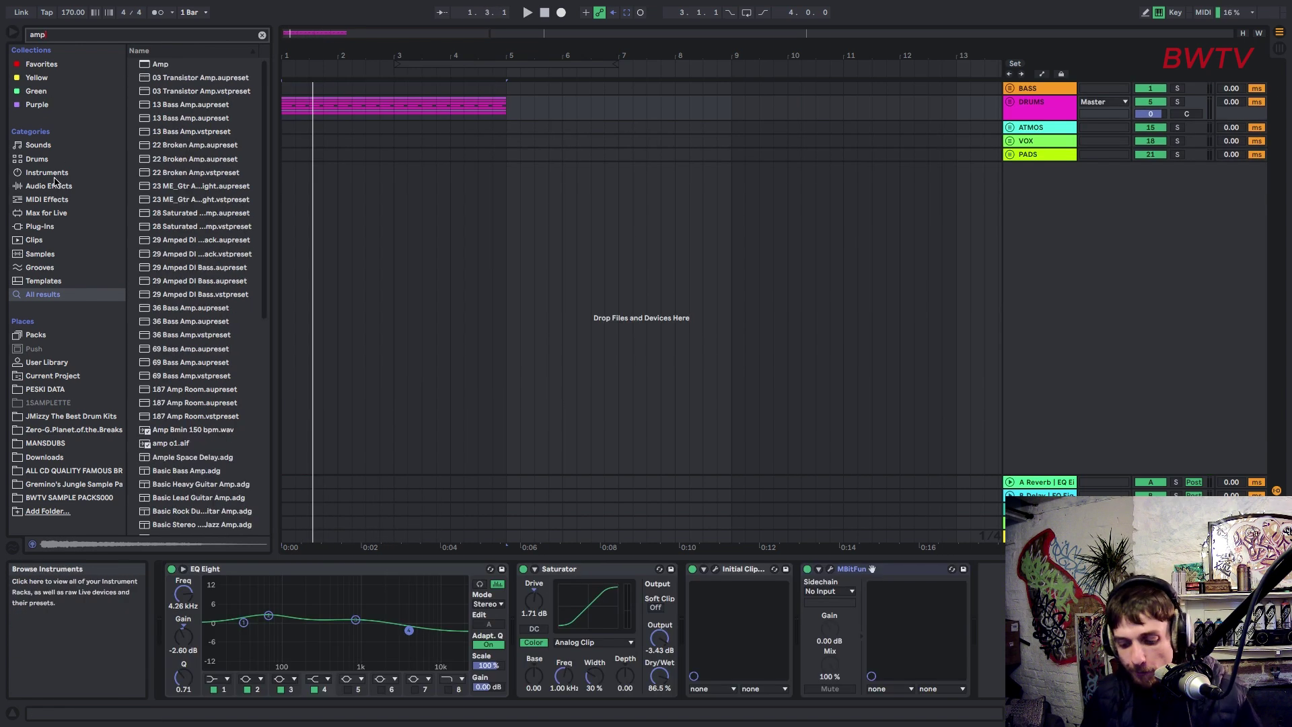
Step: Set the Amp on the DRUMS group to the Bass type with treble 3.10, volume 4.44 and dry/wet 55.6%
left_click(1122, 650)
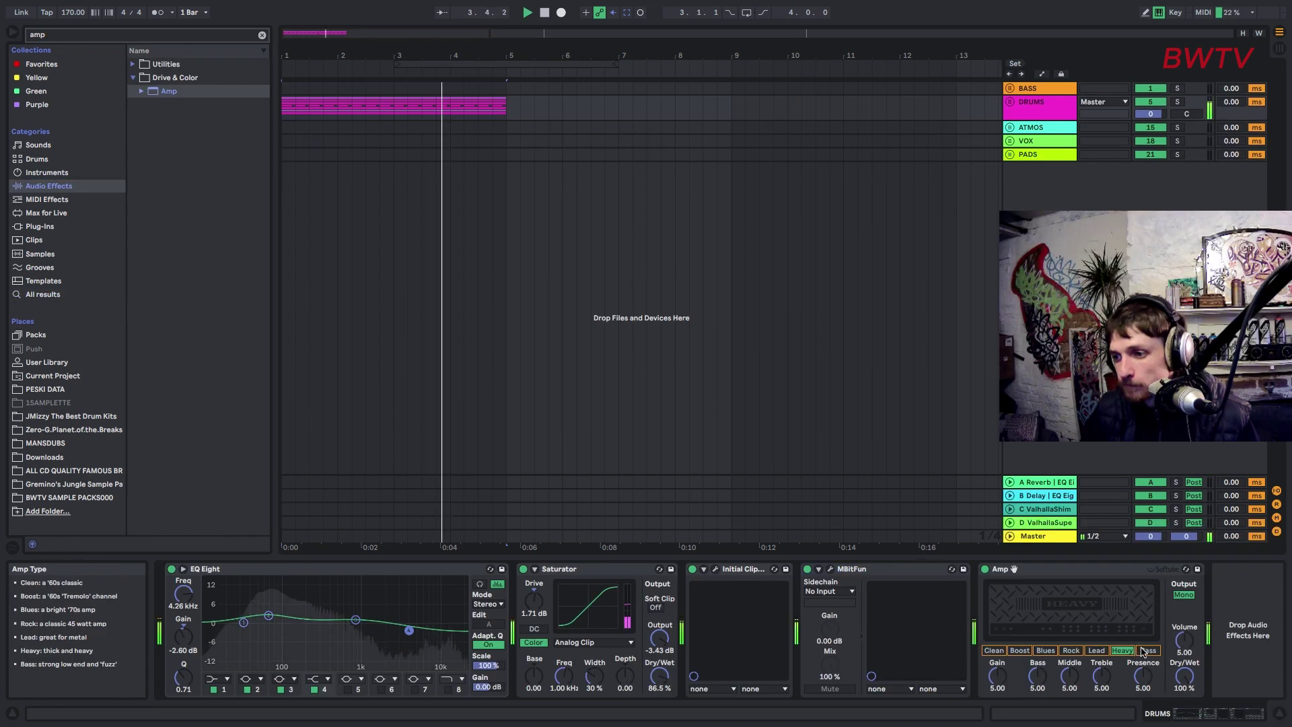
left_click(1070, 649)
left_click_drag(1184, 639, 1183, 688)
left_click(1122, 650)
left_click(1147, 650)
left_click_drag(1101, 674, 1101, 687)
key("space")
key("space")
key("space")
Step: Add an EQ Eight after the Amp on the DRUMS group and switch it to M/S mode
key("super+f")
type("eq")
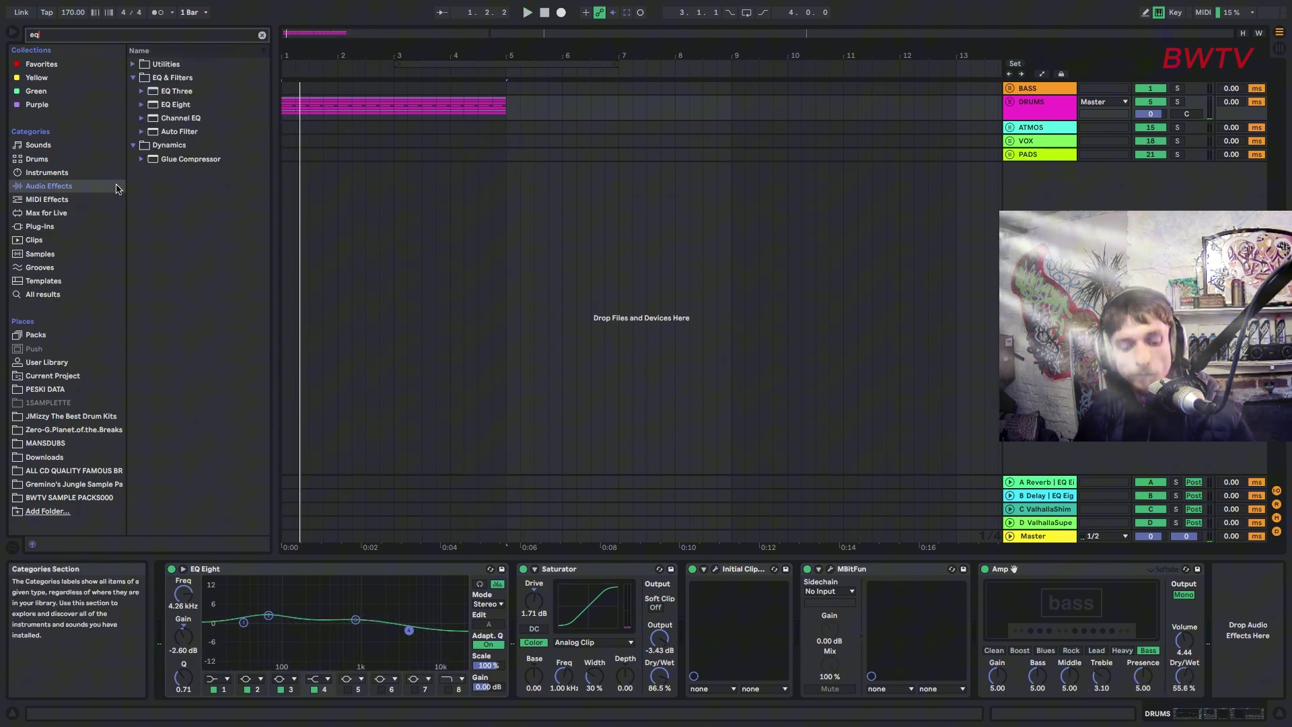
double_click(173, 105)
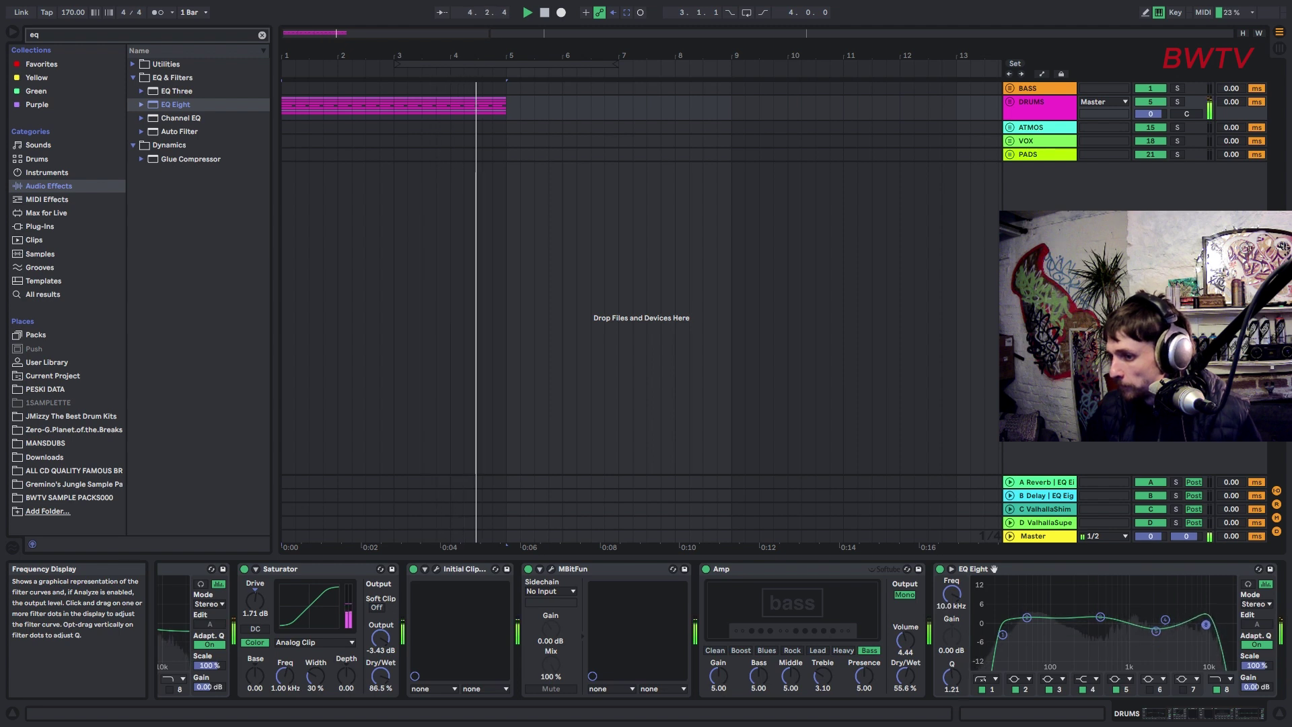
left_click(1256, 604)
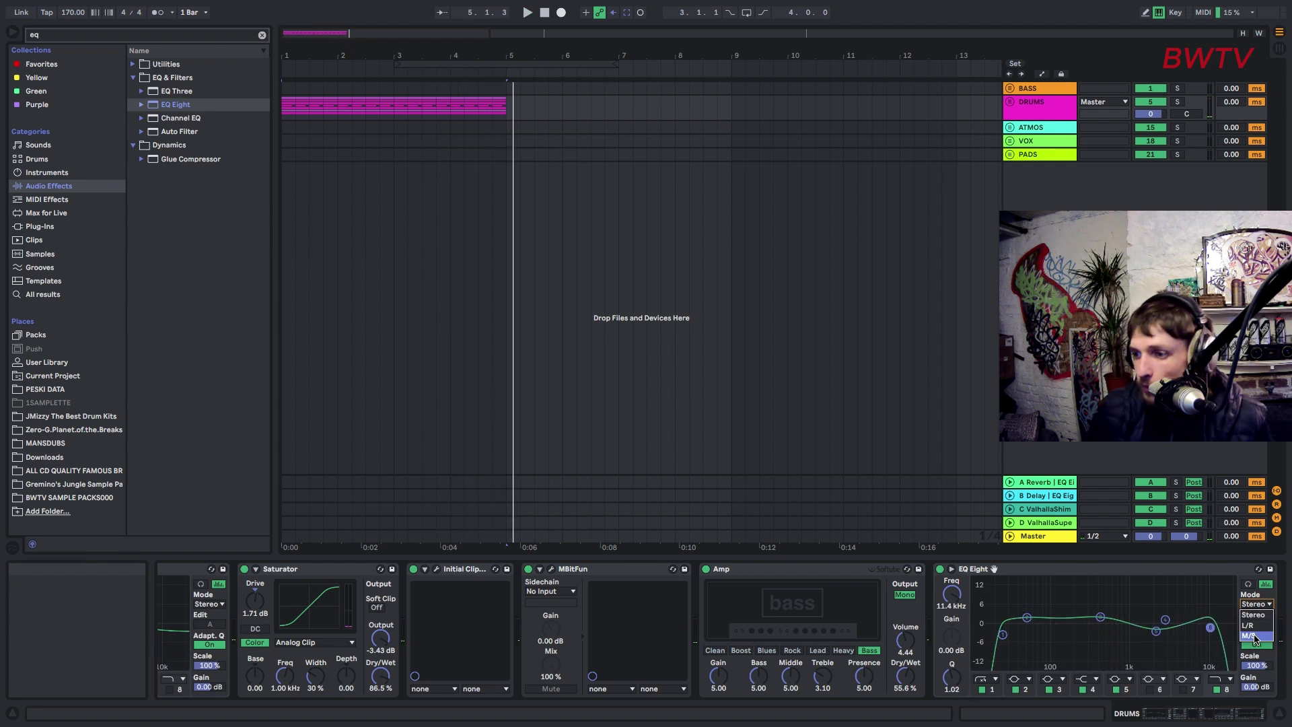
left_click(1251, 636)
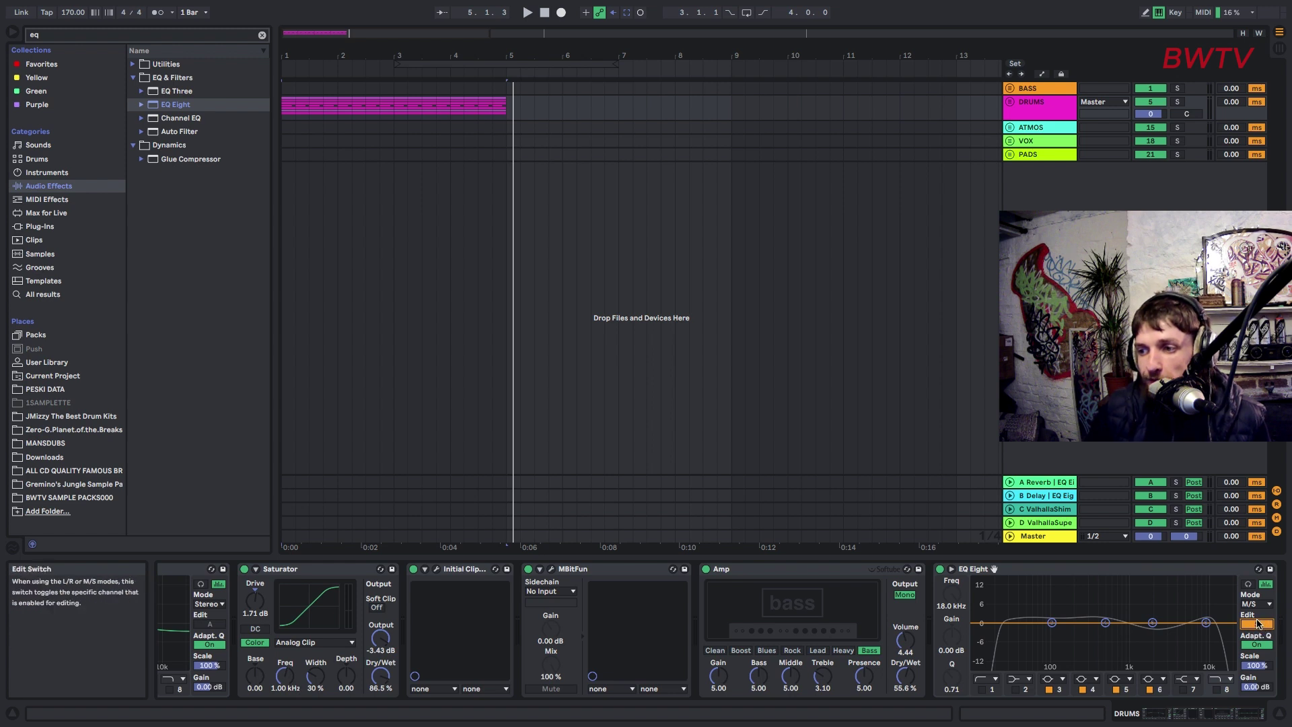
Step: Shape the side channel of the DRUMS EQ Eight with a cut of about 13.5 dB at 202 Hz and boosted upper bands
key("space")
left_click_drag(1206, 622, 1064, 658)
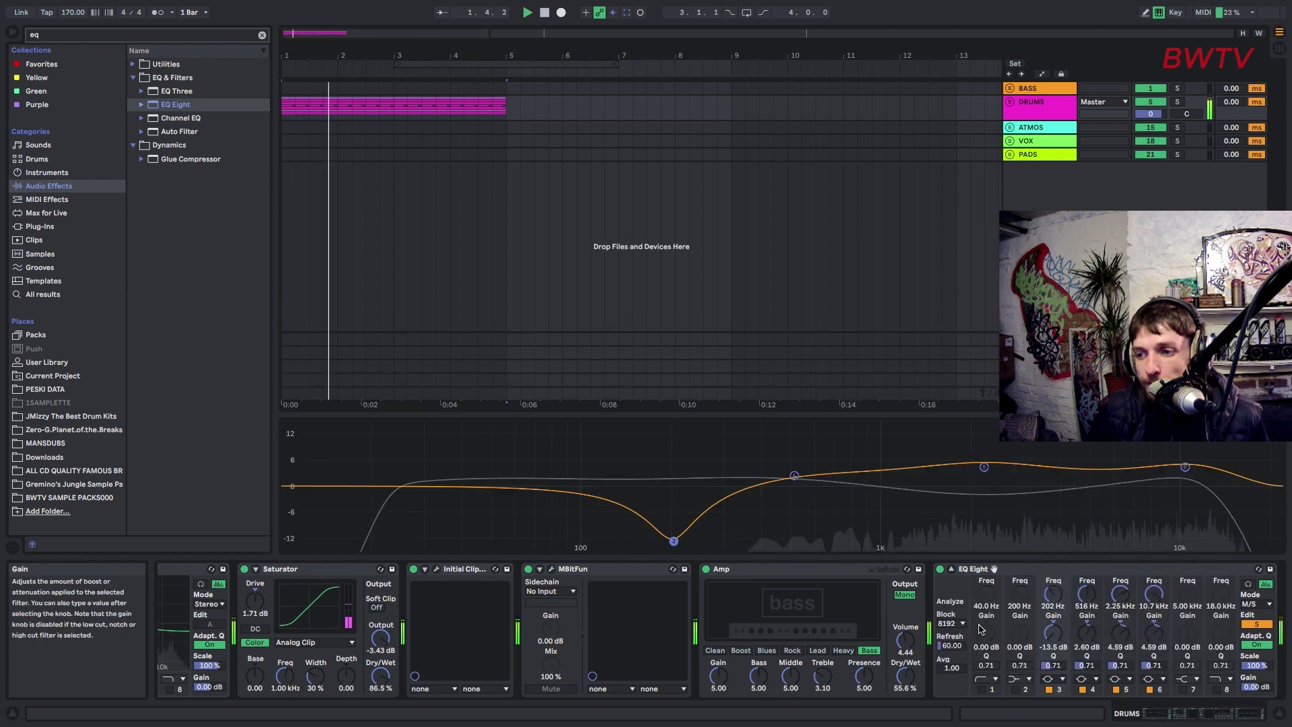
left_click(950, 569)
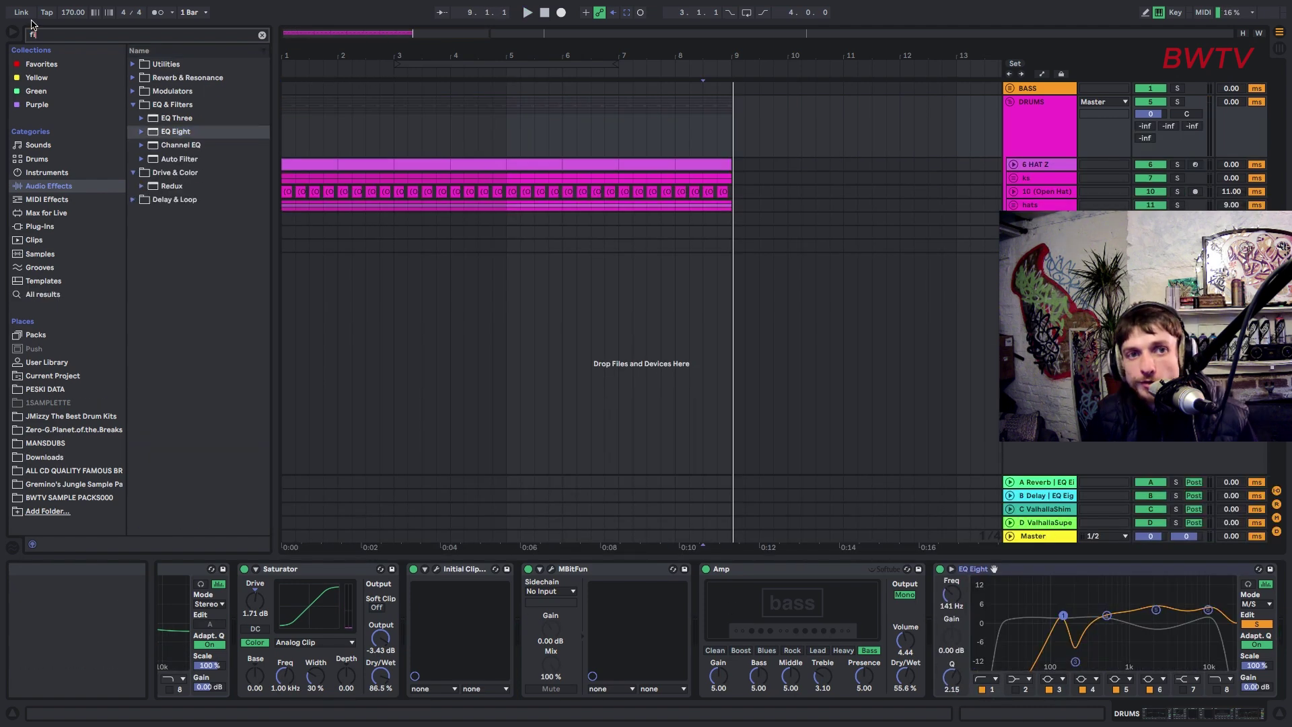
Step: Find fill samples, place dnb fill.aif at the end of bar 4 in the drums group, and lower its track volume
type("ll")
left_click(873, 187)
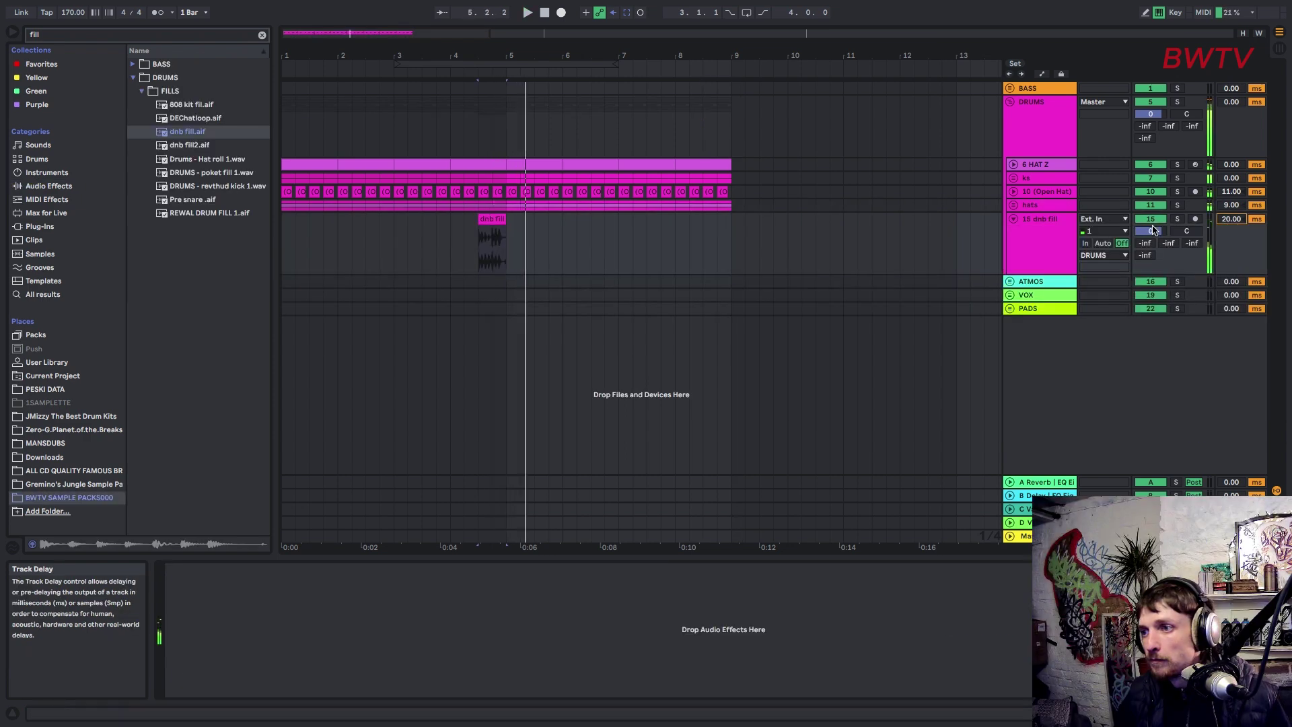
left_click_drag(1153, 230, 1154, 250)
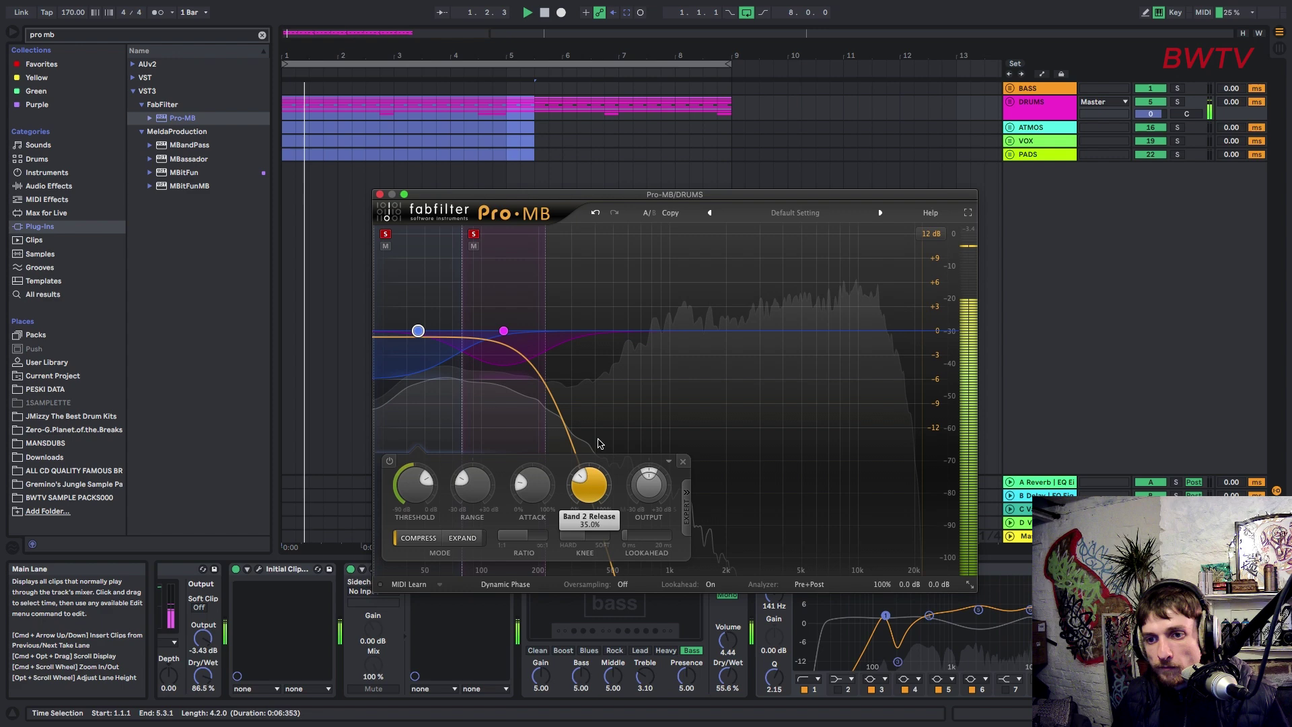
Step: Add a third compression band in Pro-MB, raise its high crossover, and adjust its range, attack and release
left_click(577, 233)
left_click(558, 234)
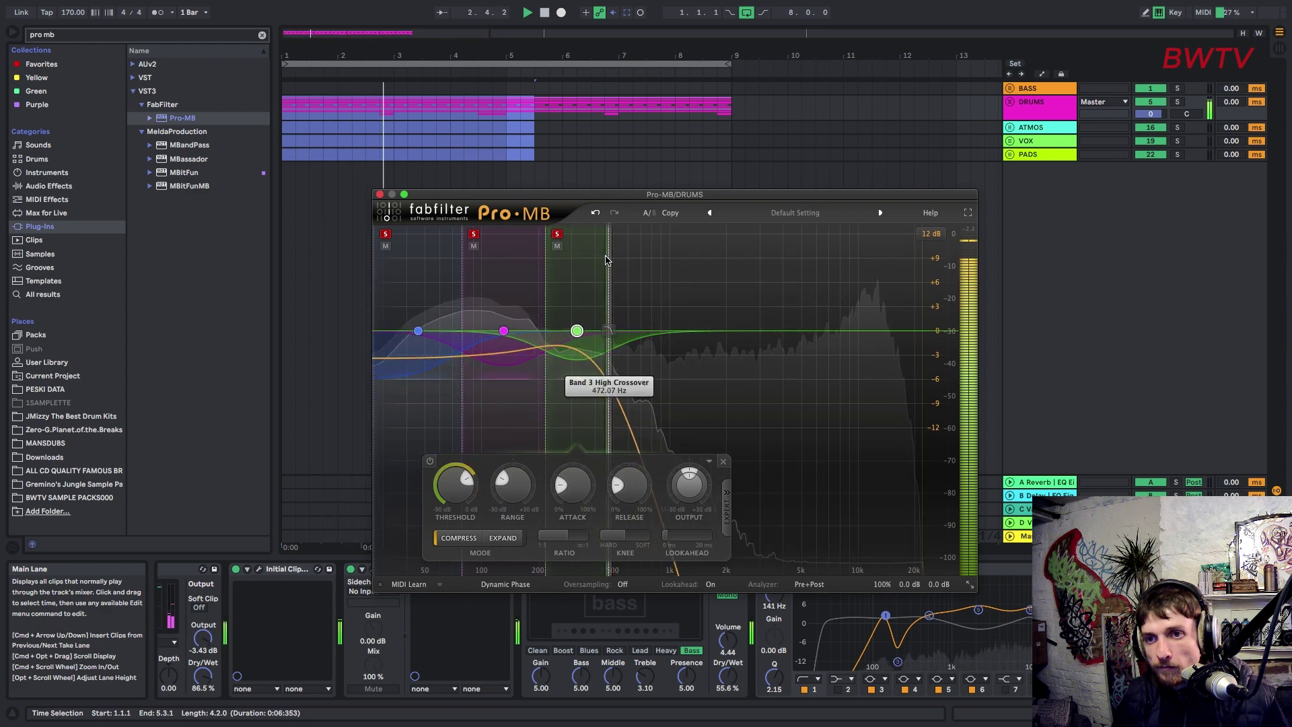
left_click_drag(608, 269, 647, 273)
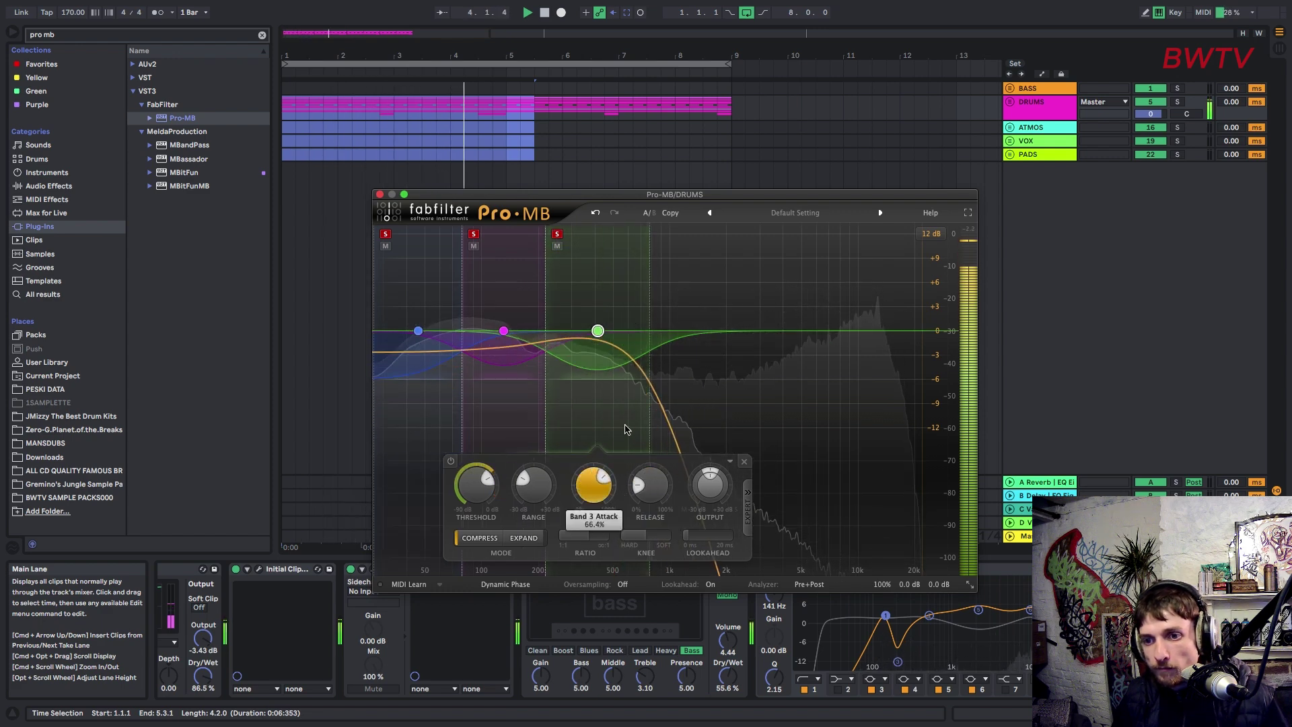
left_click_drag(538, 473, 538, 481)
left_click_drag(644, 486, 647, 449)
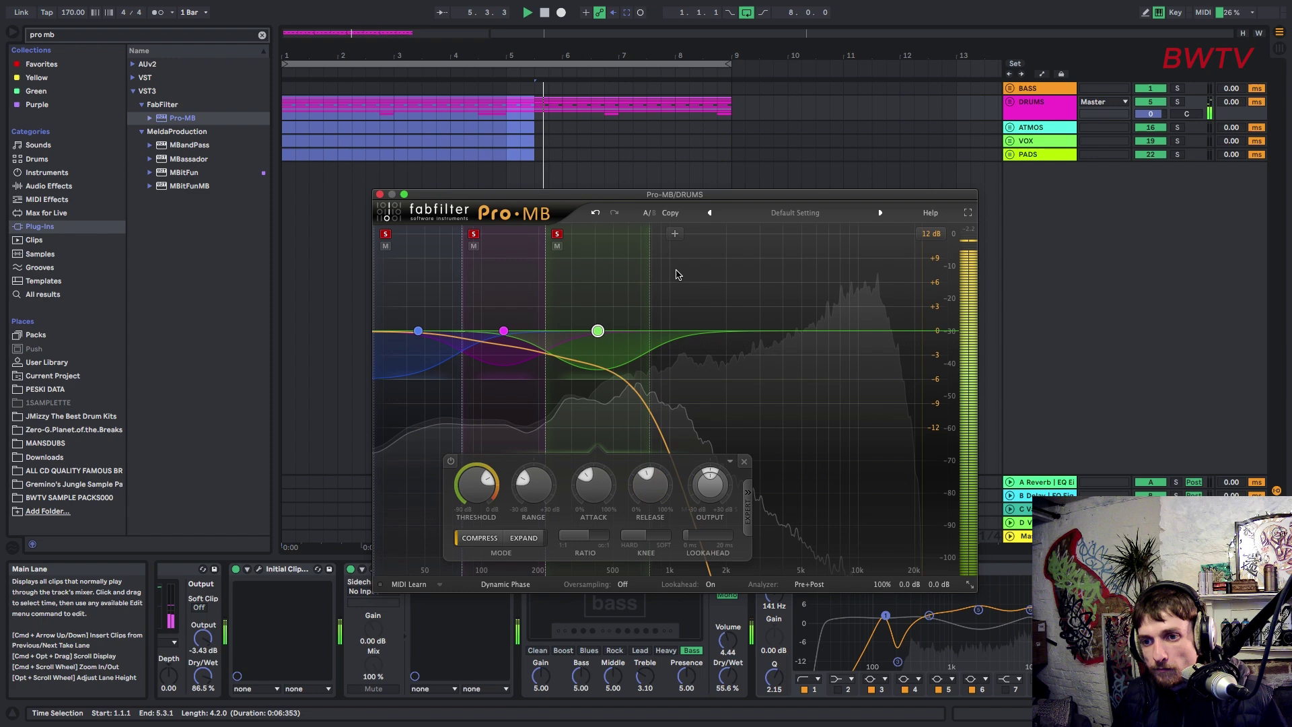
Step: Add a fourth Pro-MB band above the third, widen it into the upper mids, and adjust its attack and release
left_click(680, 236)
left_click_drag(708, 275, 786, 282)
left_click_drag(721, 436, 719, 459)
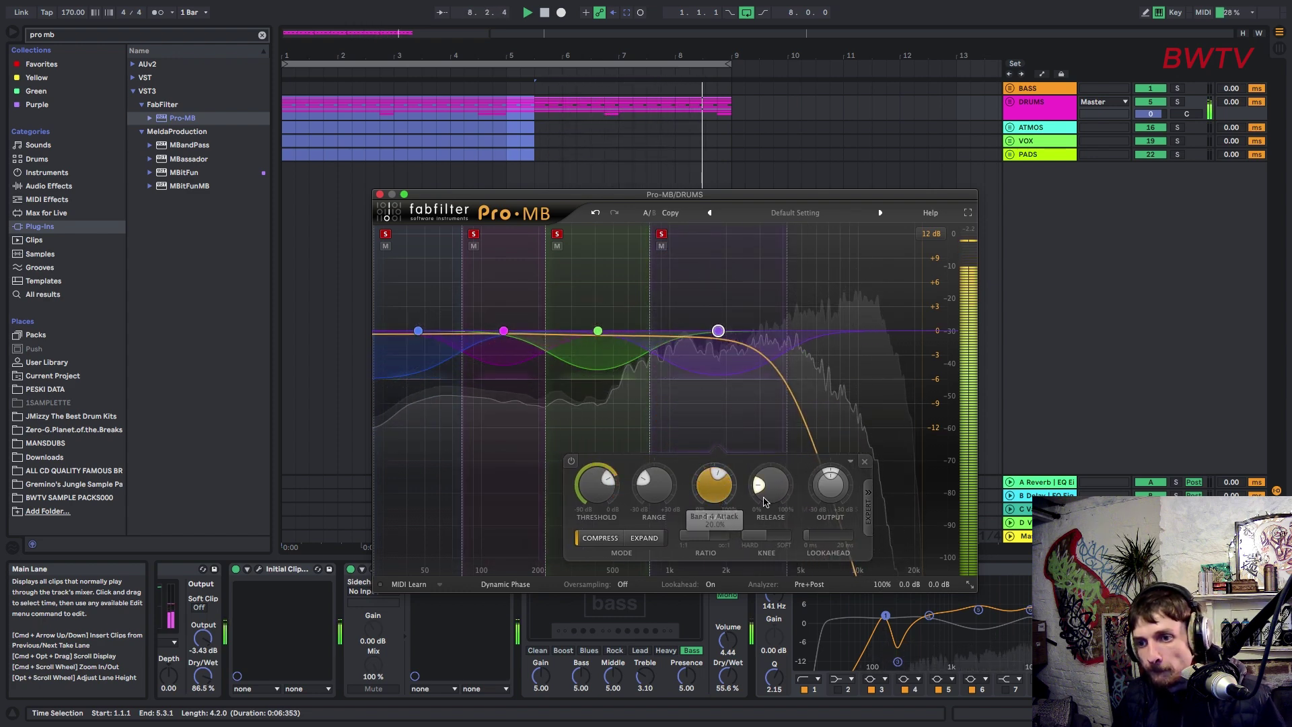
left_click_drag(770, 497, 774, 470)
Step: Take all Pro-MB bands out of solo and mute, and reduce the plug-in's overall mix
left_click(661, 245)
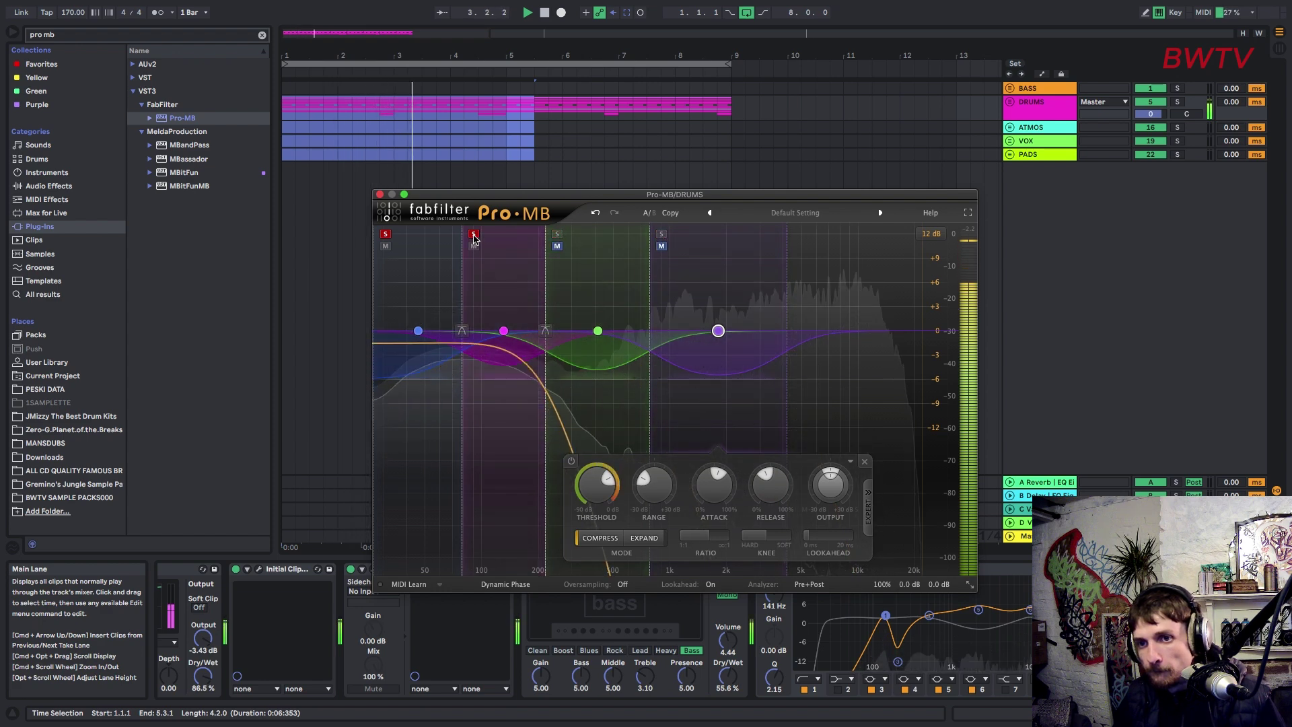
left_click(474, 234)
left_click(385, 234)
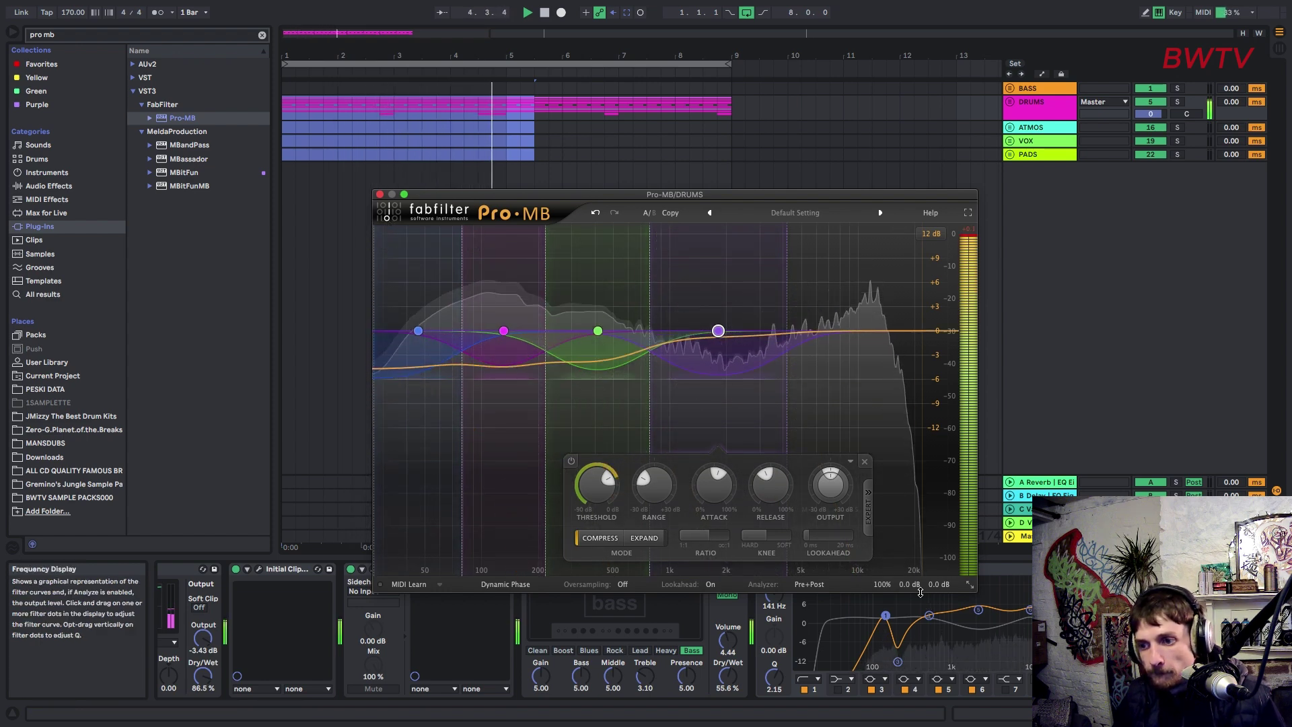
mouse_move(911, 590)
left_click_drag(886, 592, 877, 605)
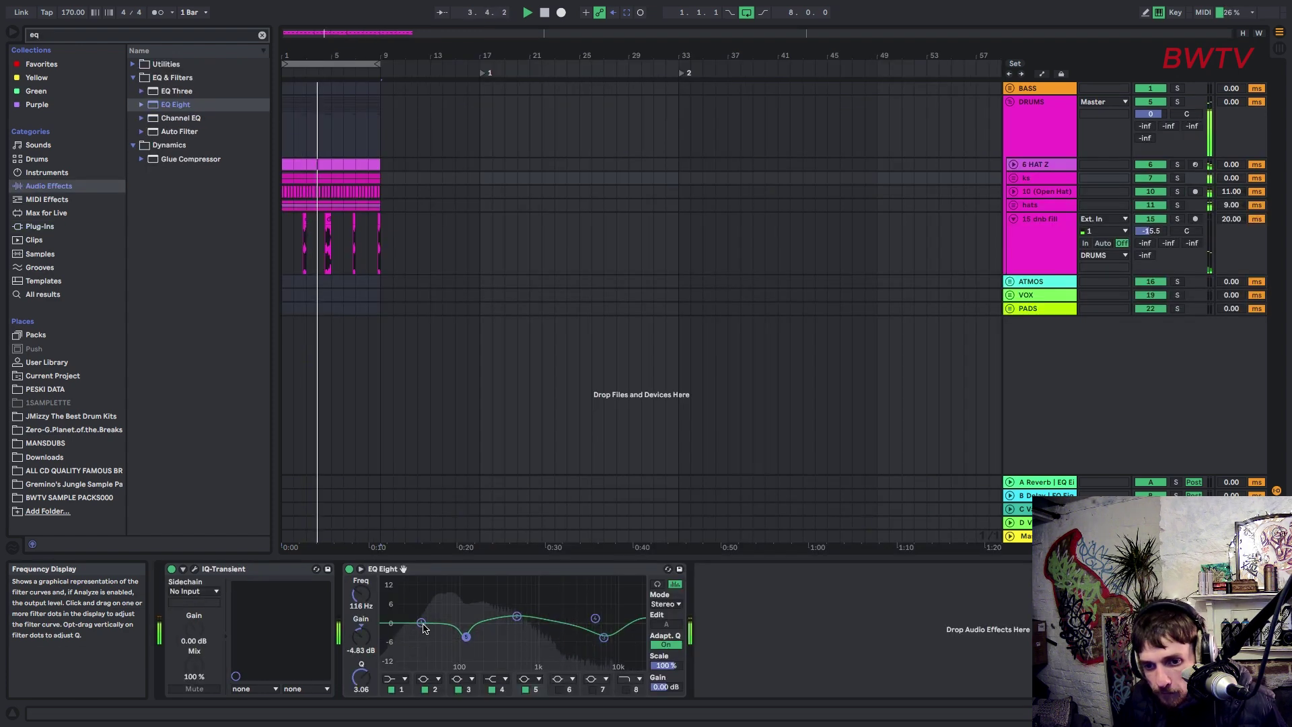
Step: Move the first band of the EQ Eight following IQ-Transient to a higher frequency with slightly more gain
left_click_drag(422, 623, 443, 617)
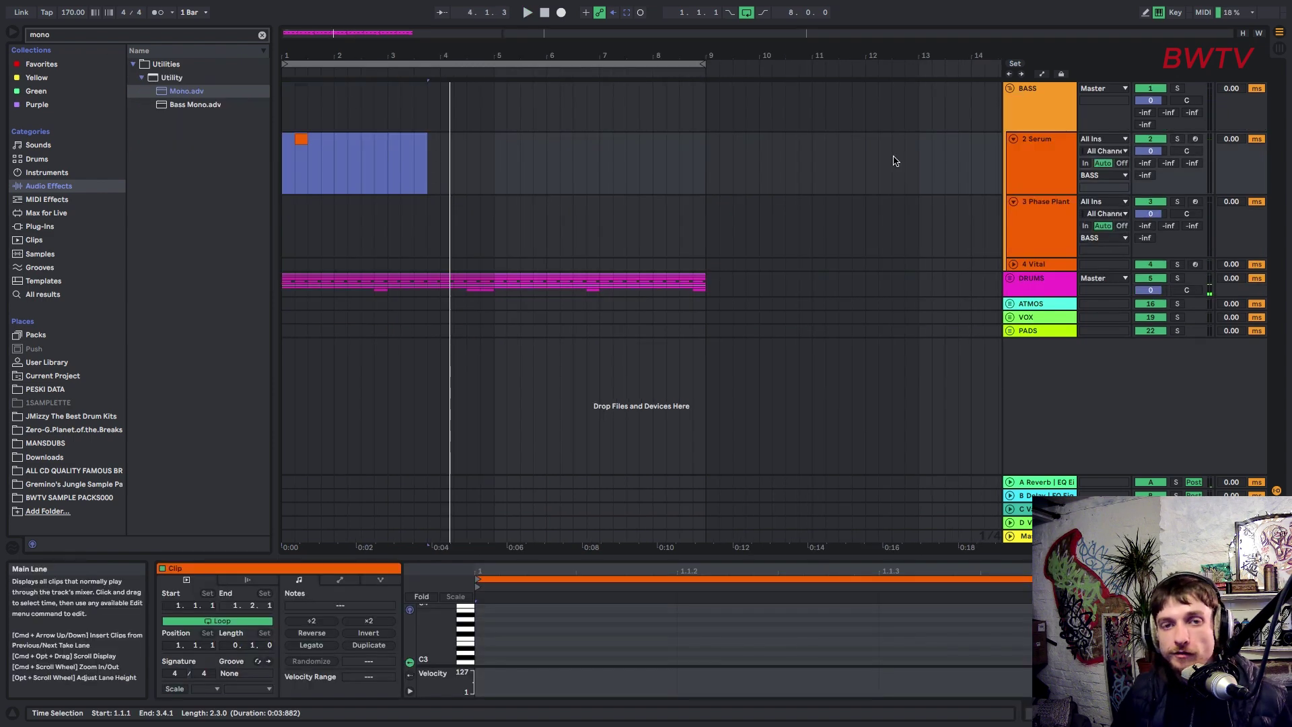
Step: Open Serum on the 2 Serum track and set its Saturator to 9.14 dB drive and -10.0 dB output
left_click(894, 161)
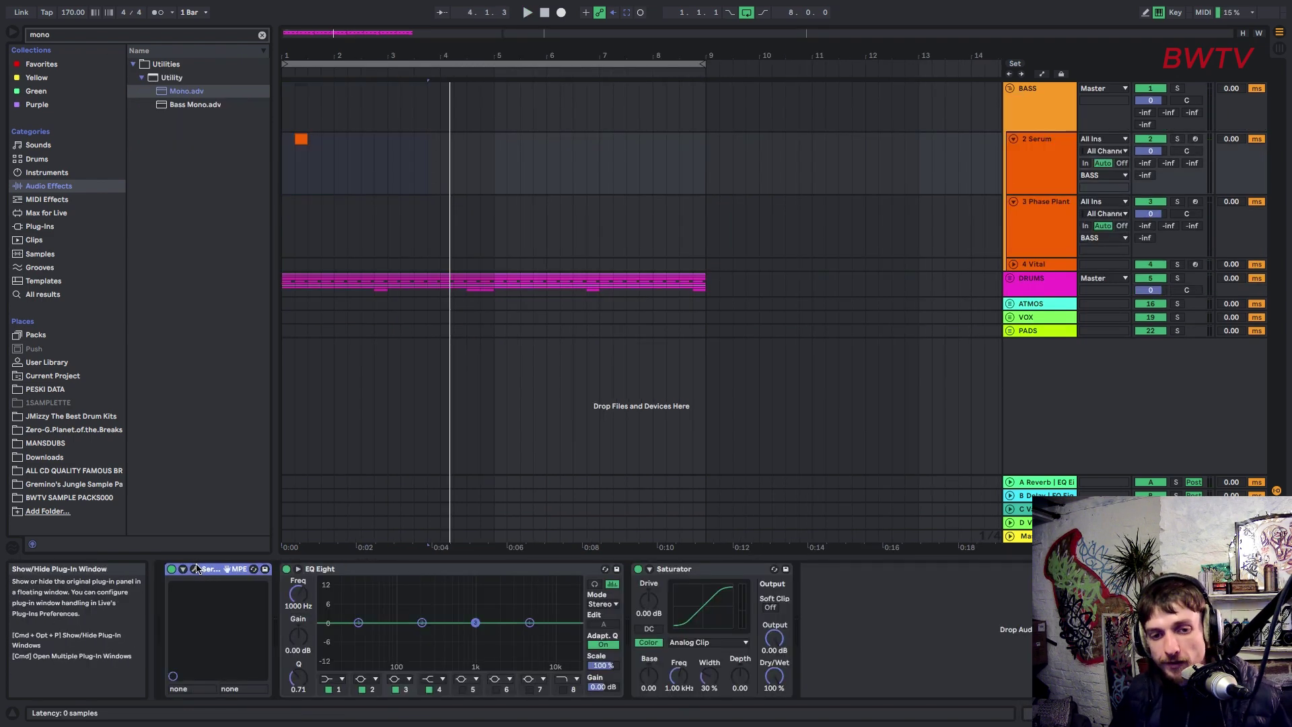
left_click(196, 569)
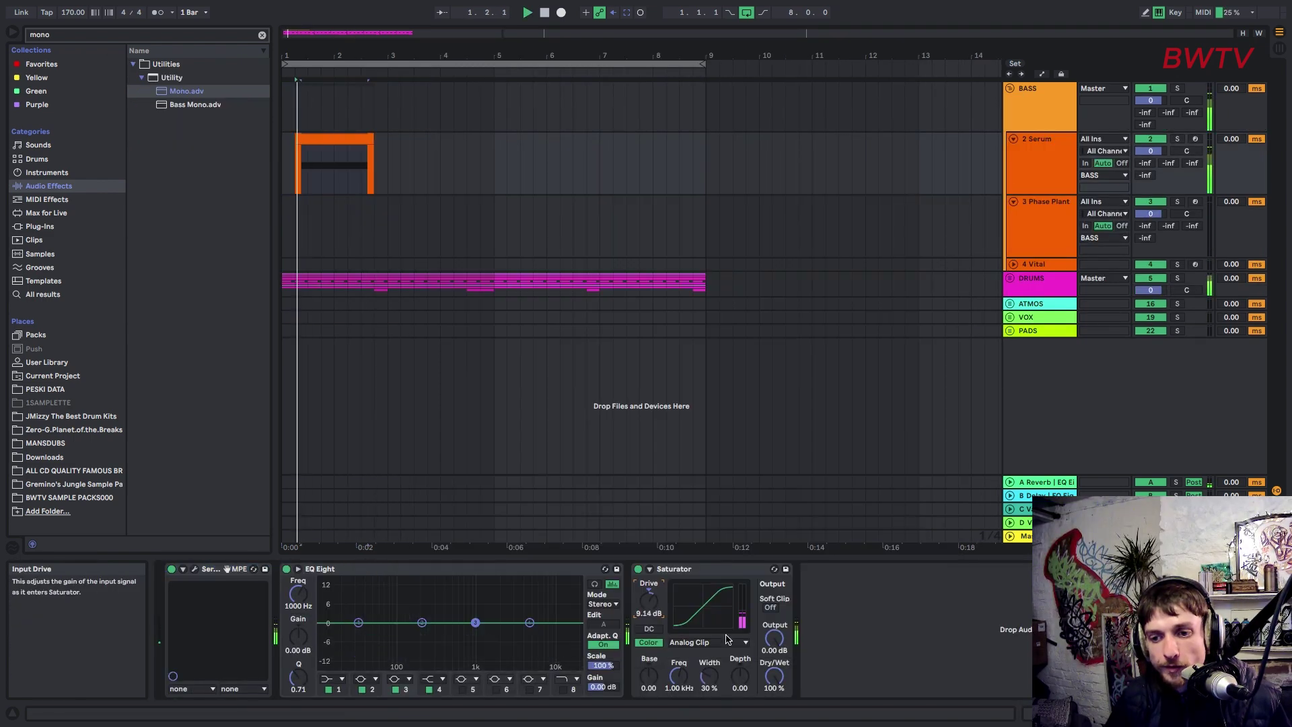
left_click_drag(774, 637, 774, 666)
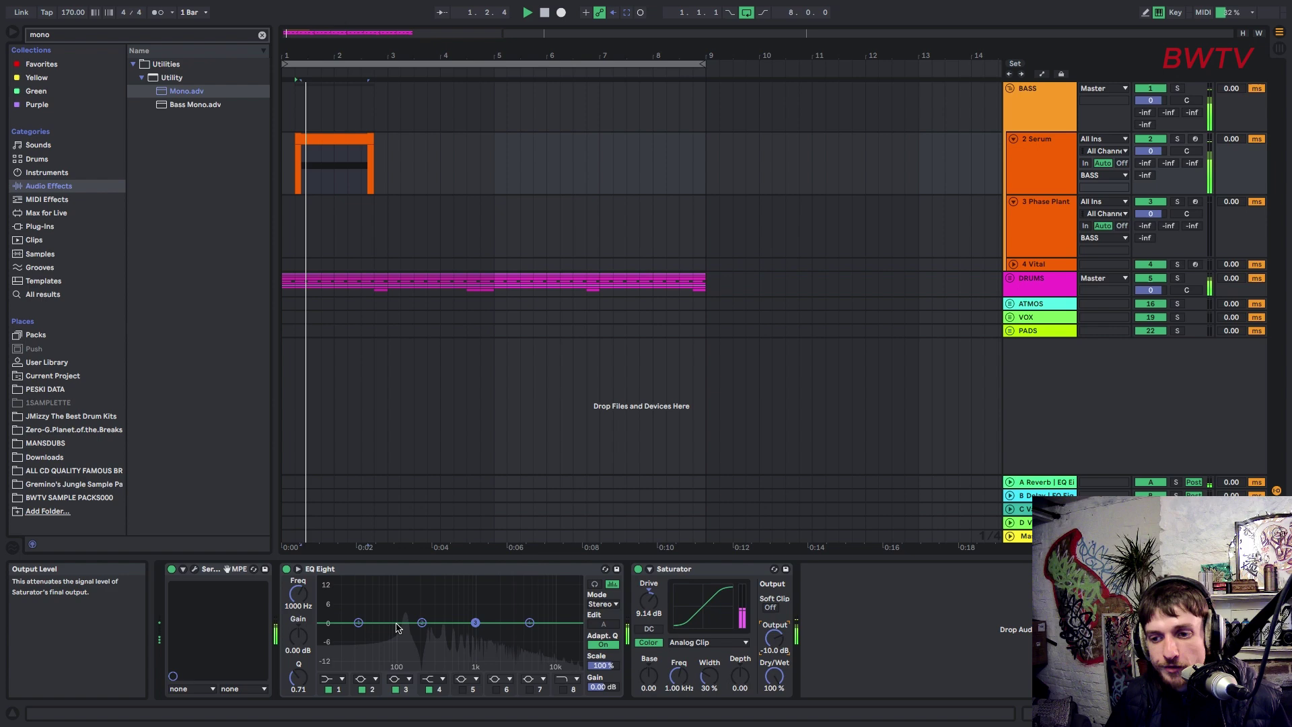
key("space")
Step: Give Serum's Osc A two unison voices and reshape LFO 1 into a falling curve in Env mode
left_click(193, 569)
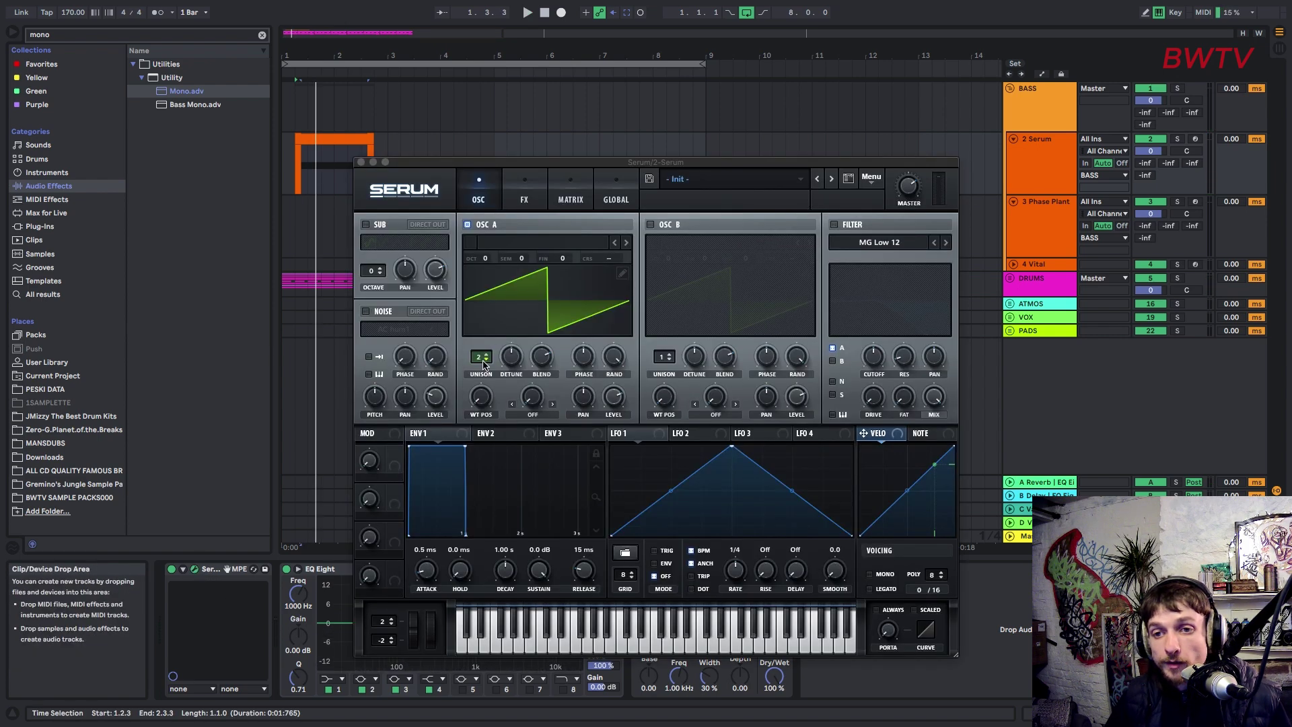
key("space")
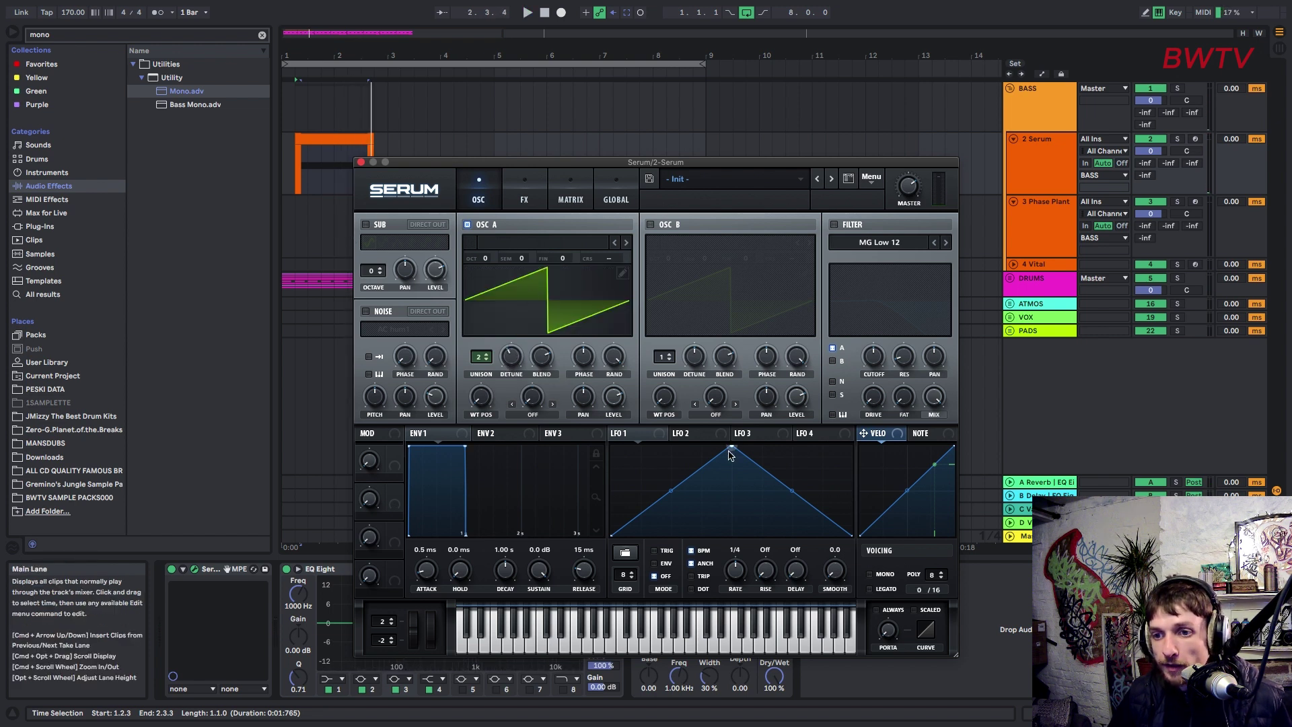
left_click_drag(729, 451, 576, 425)
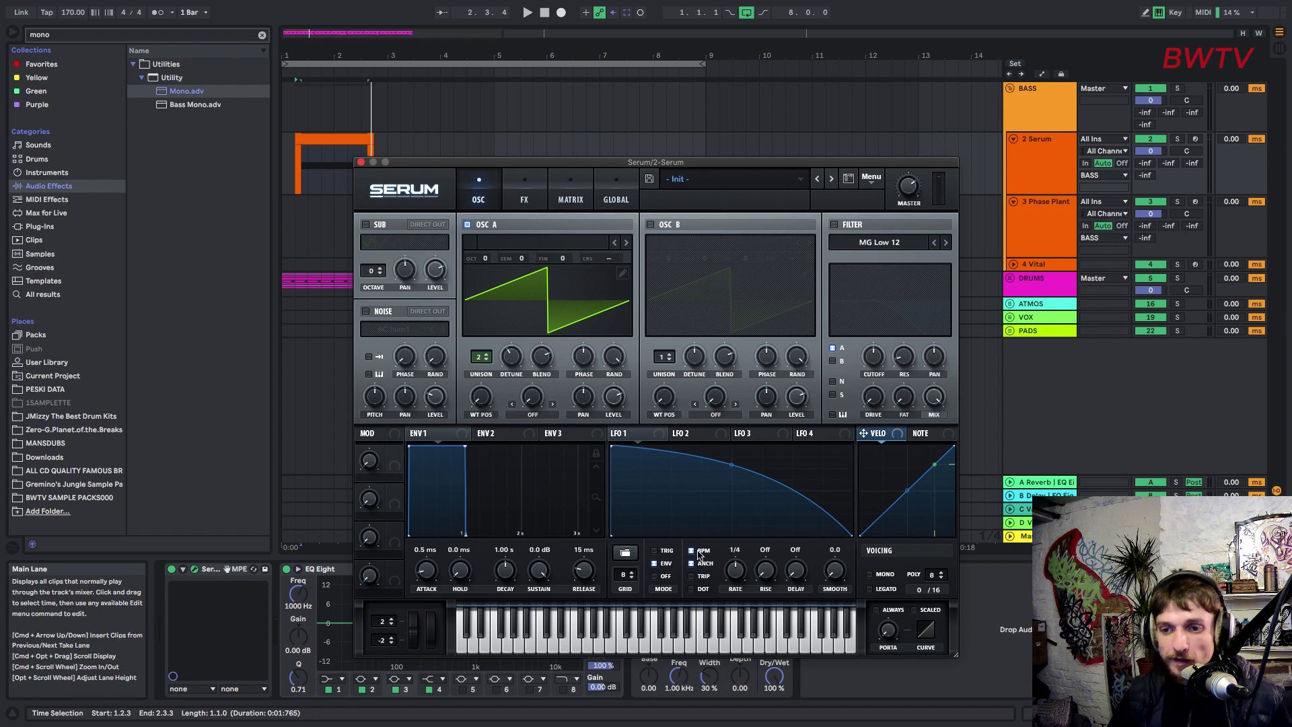
Step: Route LFO 1 to master tuning in Serum's modulation matrix with an amount of 7
left_click(568, 199)
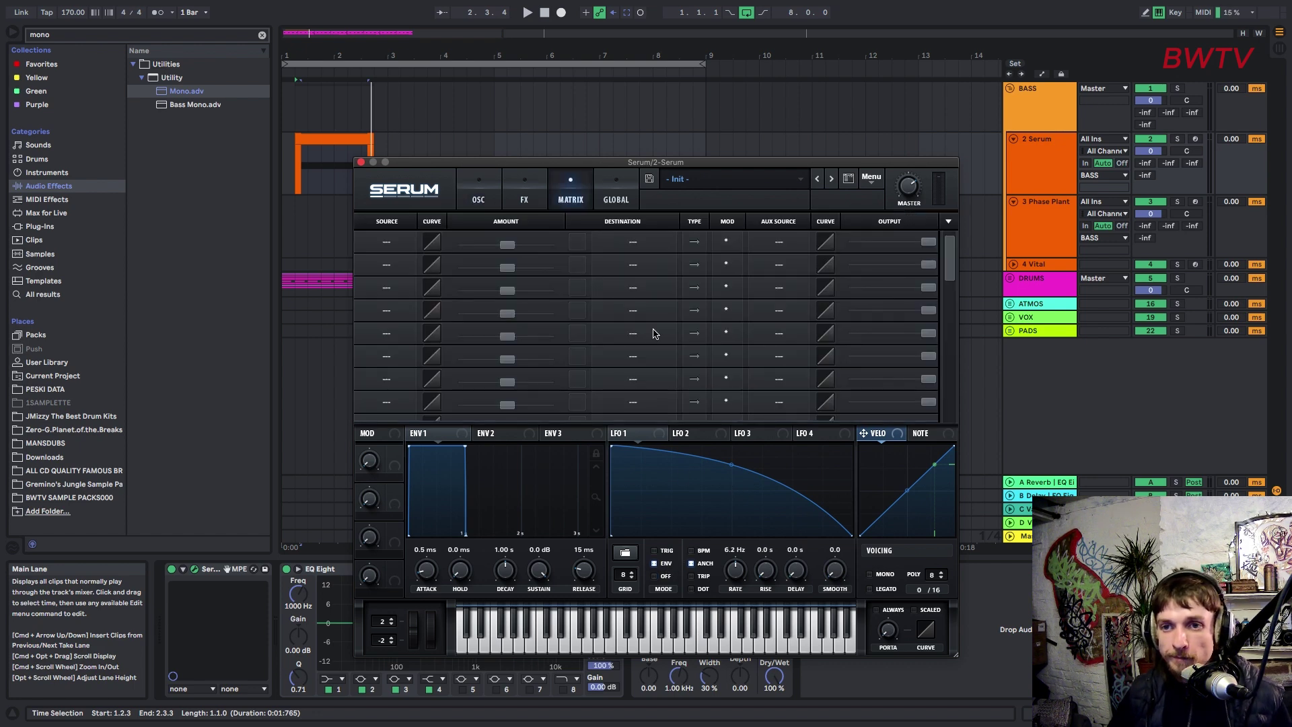
left_click(609, 238)
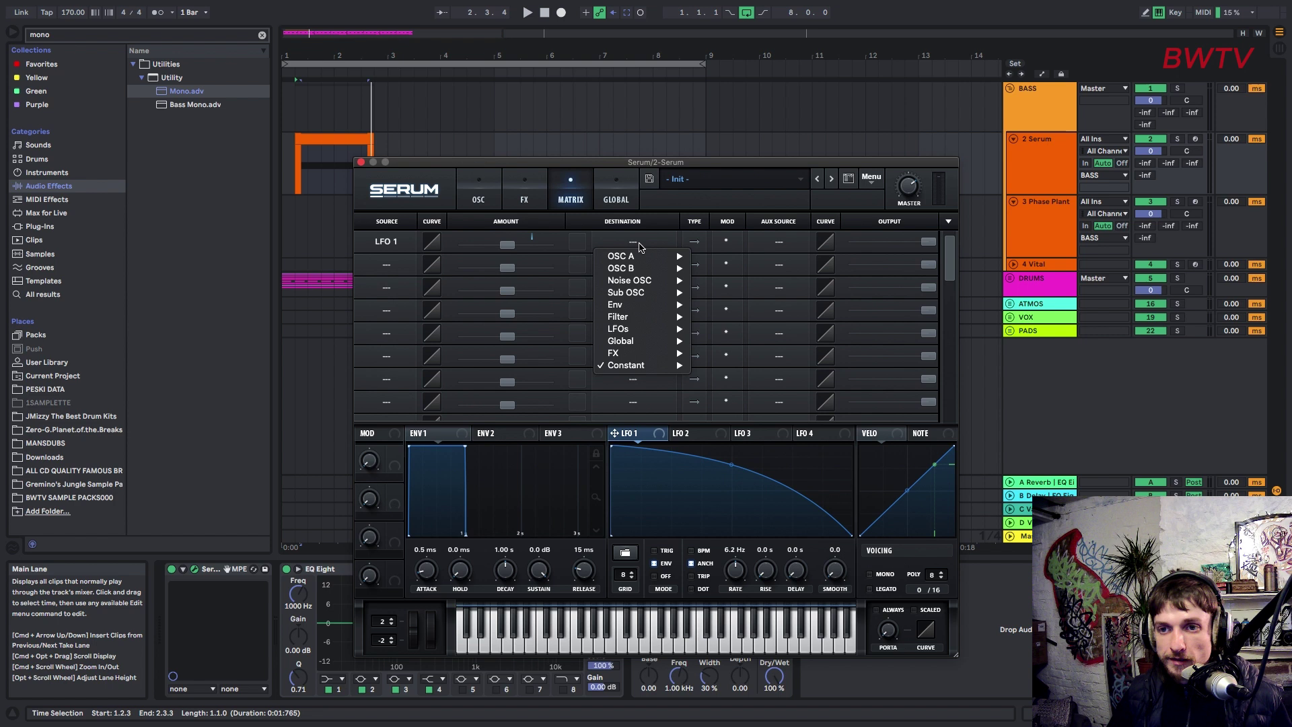
mouse_move(675, 342)
left_click(720, 340)
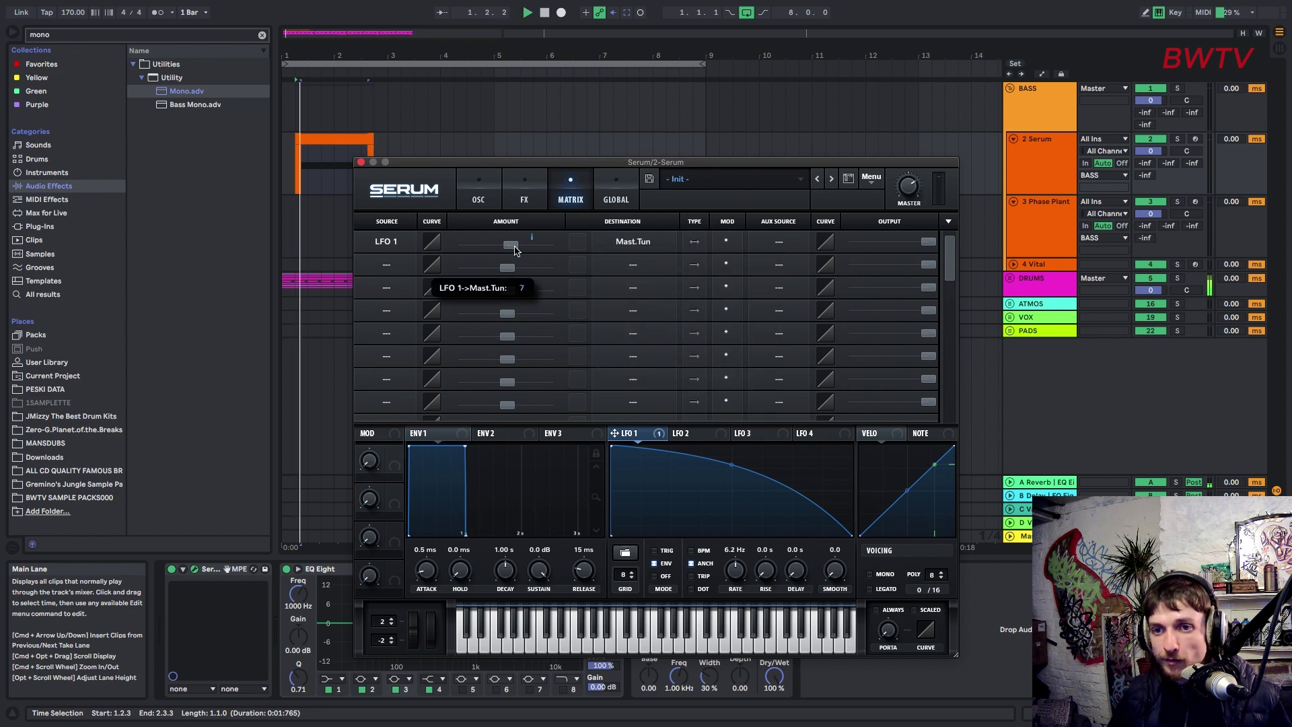
Step: Set the LFO 1 rate to 0.4 Hz while the bass plays, and close Serum
left_click_drag(735, 569, 727, 599)
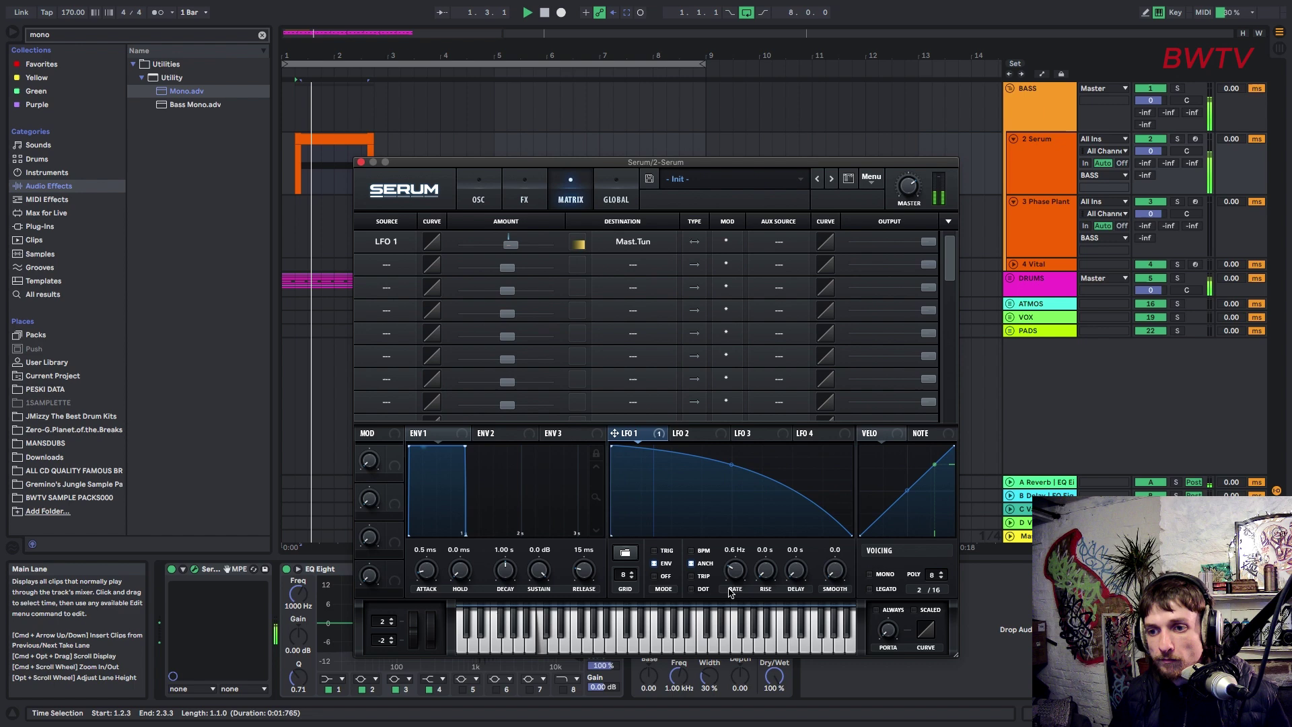
left_click_drag(736, 571, 737, 578)
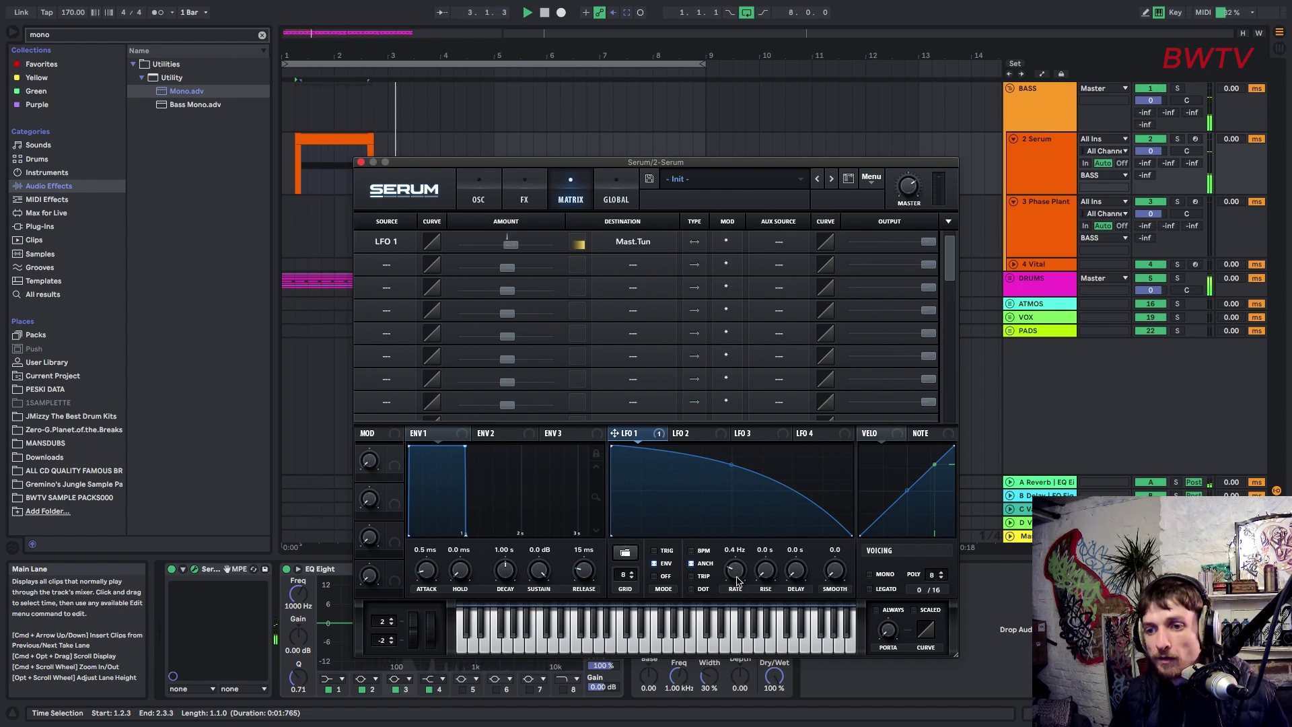
left_click(361, 162)
Step: Shorten the Serum clip to end at 2.3.1, select bars 1 to 3, and play the loop
left_click(360, 146)
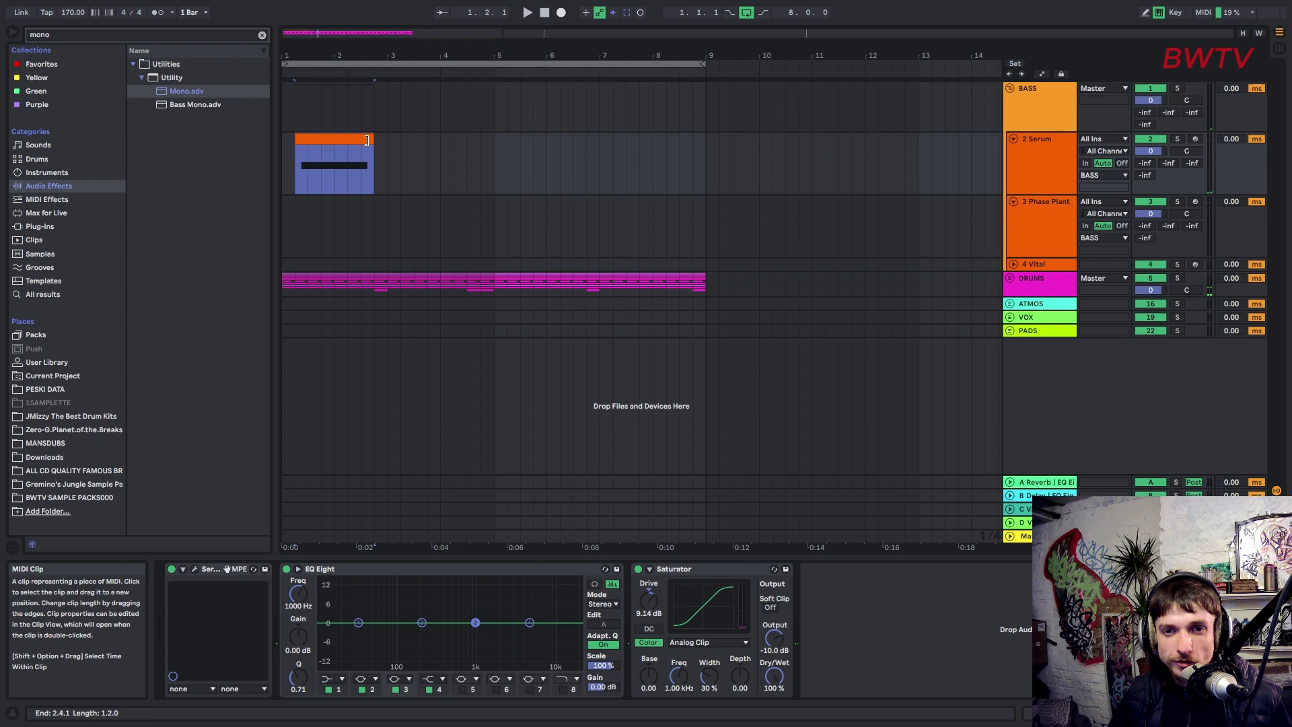
key("space")
left_click_drag(373, 139, 285, 161)
key("space")
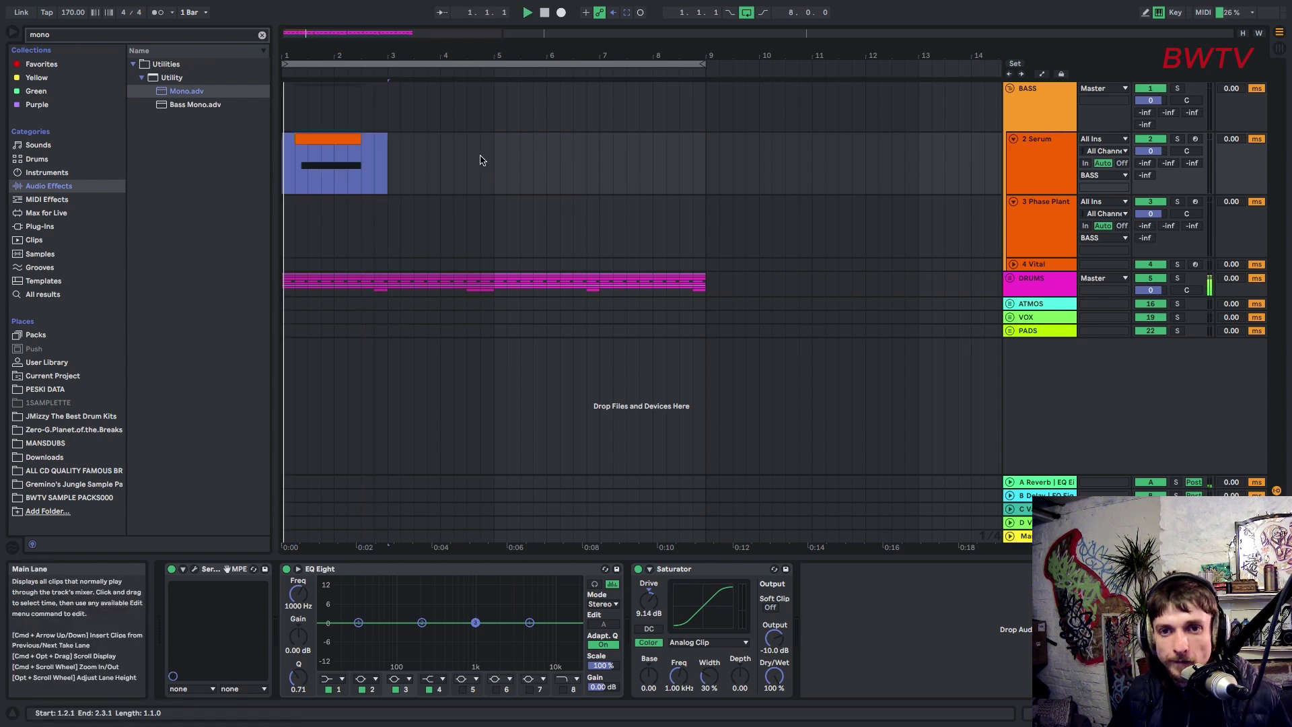
left_click(1045, 162)
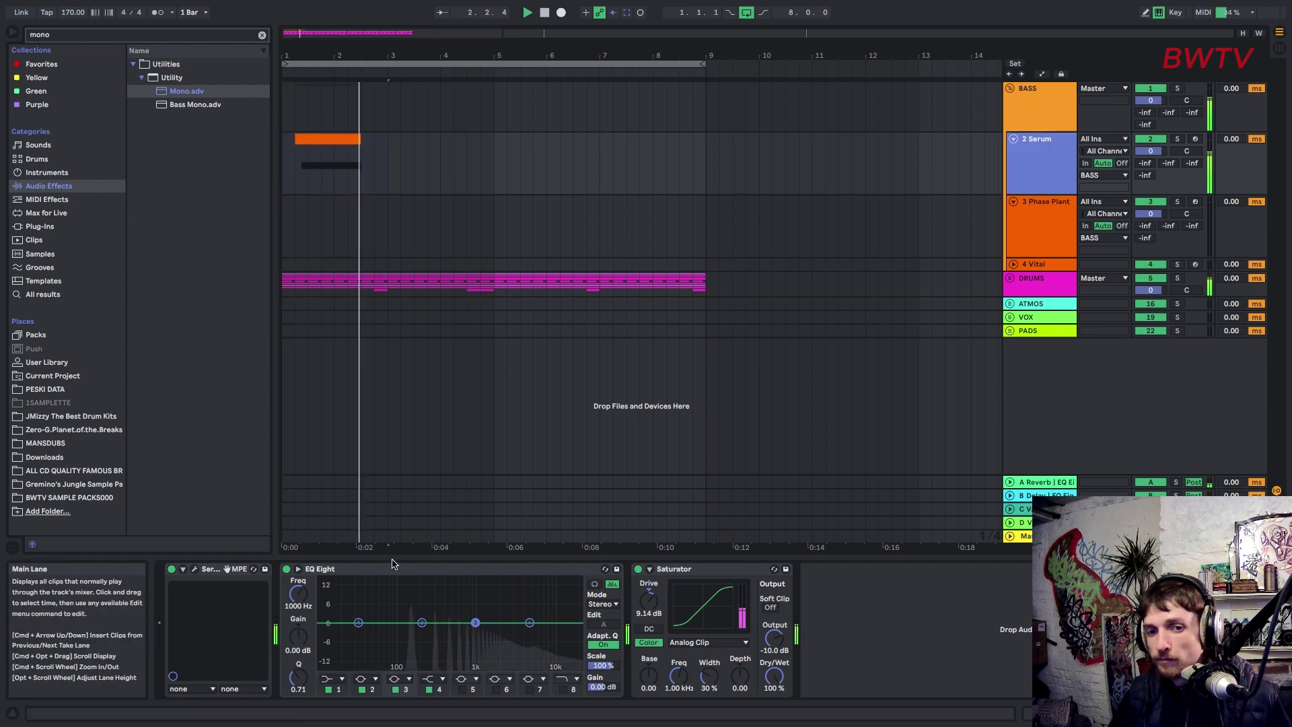
Step: Reopen Serum and set the bass track's Saturator to 22.9 dB drive and -8.86 dB output
left_click(195, 569)
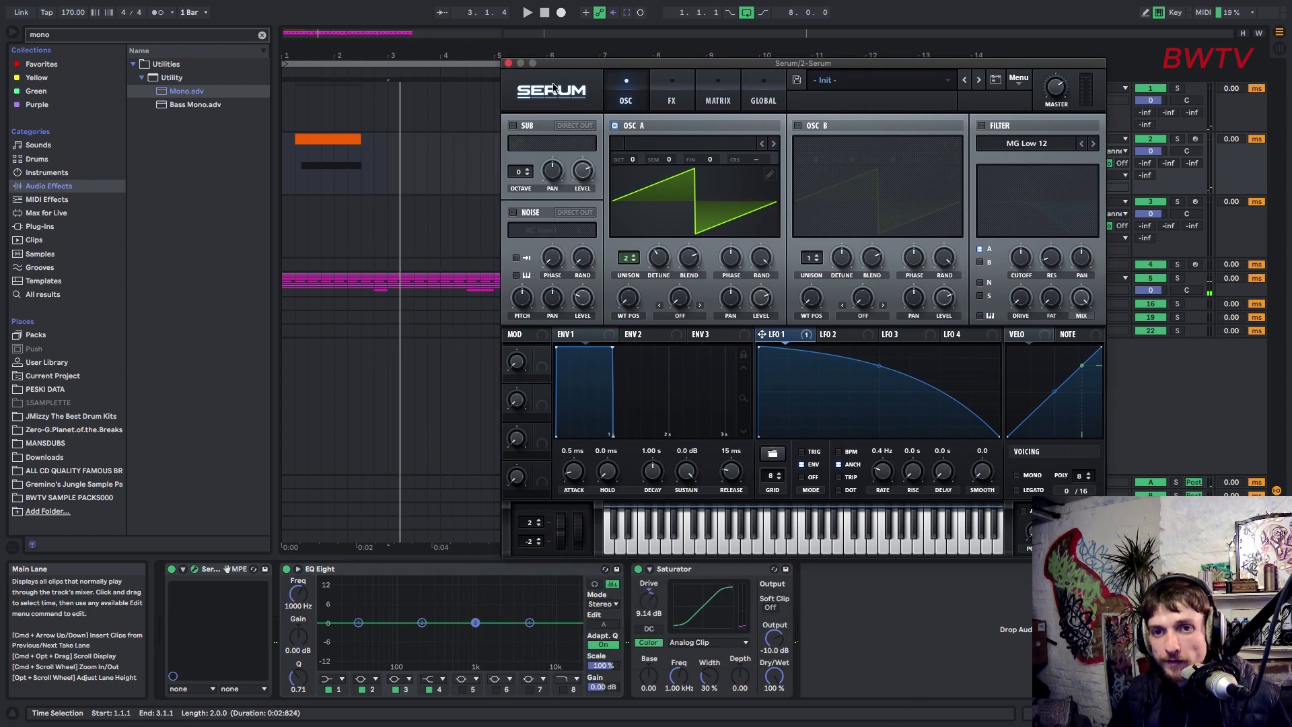
left_click_drag(648, 600, 649, 574)
key("space")
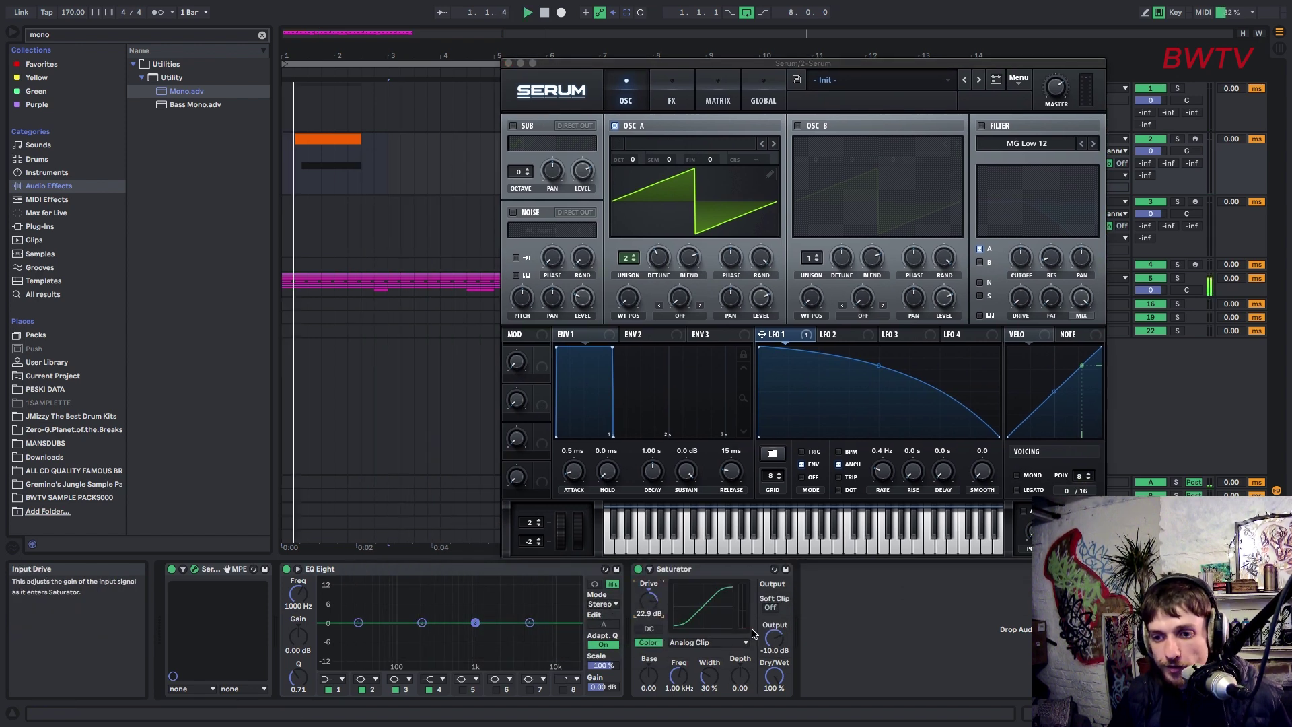
left_click_drag(773, 646, 773, 640)
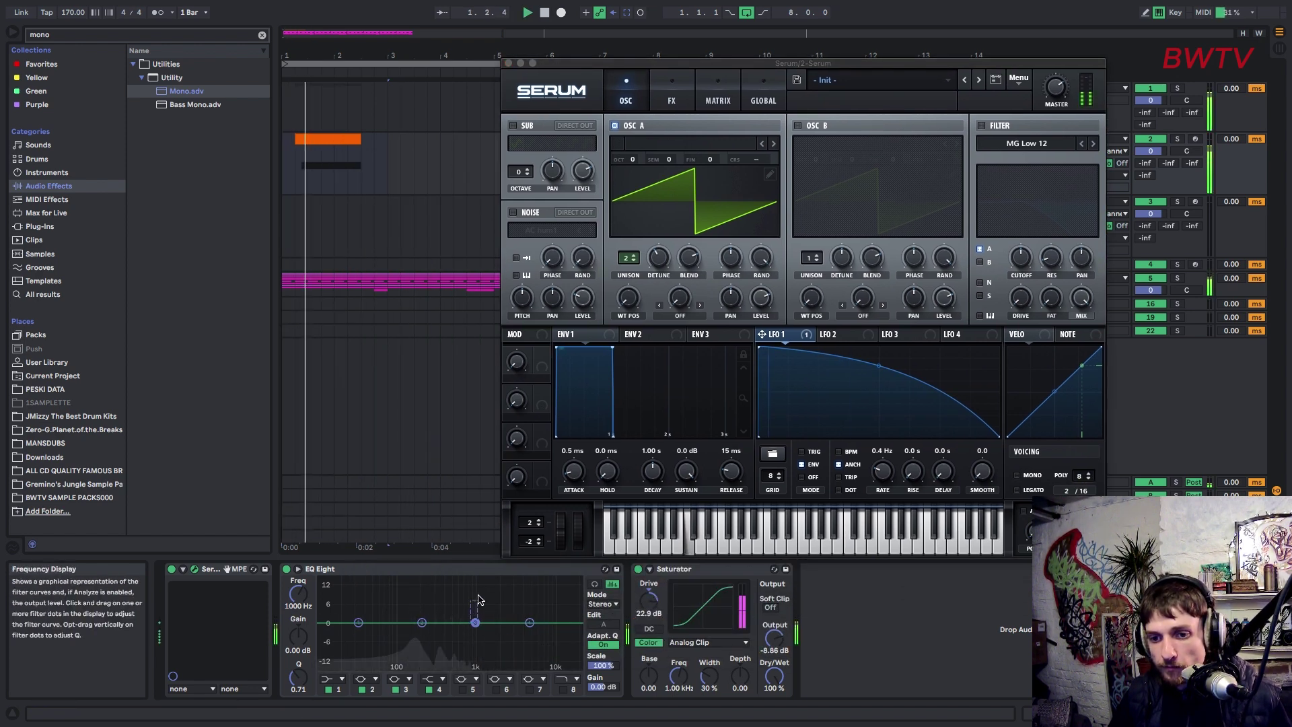
Step: Move the 1 kHz band of the Serum track's EQ Eight to a higher frequency and lower its gain
left_click_drag(475, 626, 531, 649)
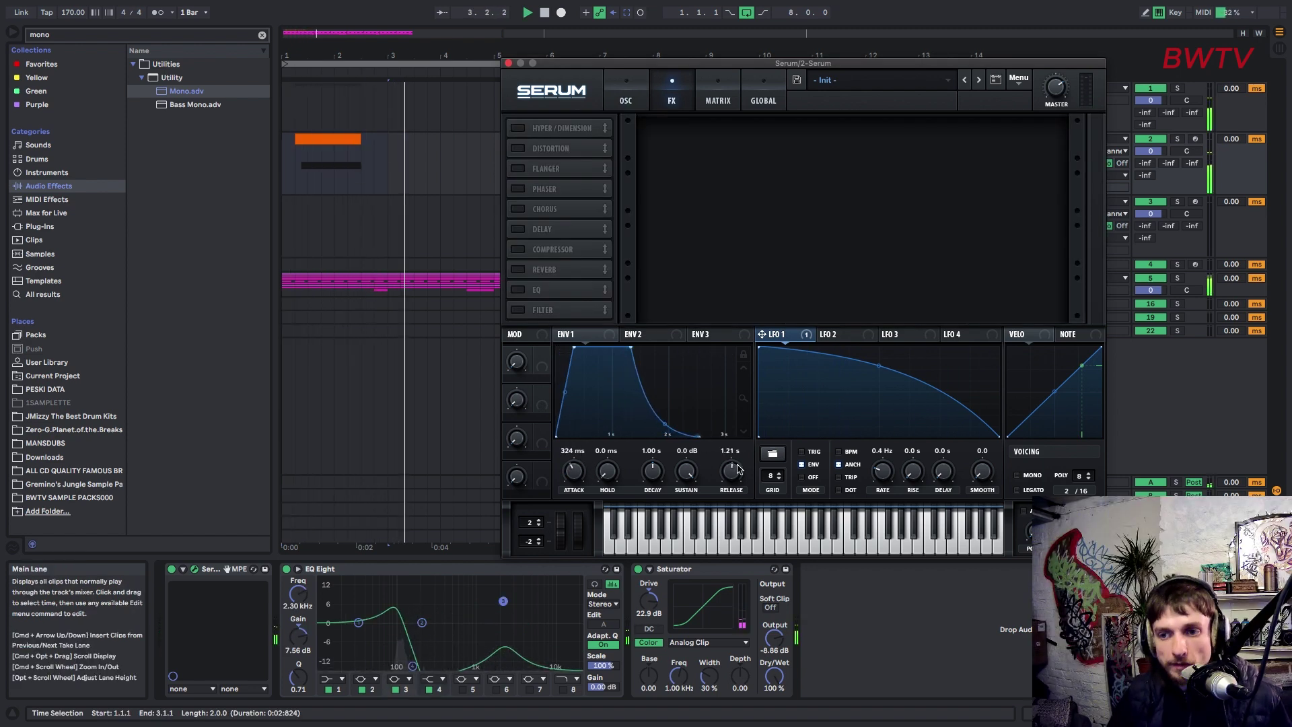
Step: Set Serum's Env 1 release to about 685 ms, raise LFO 1's end point and flatten its curve
left_click_drag(738, 469, 738, 481)
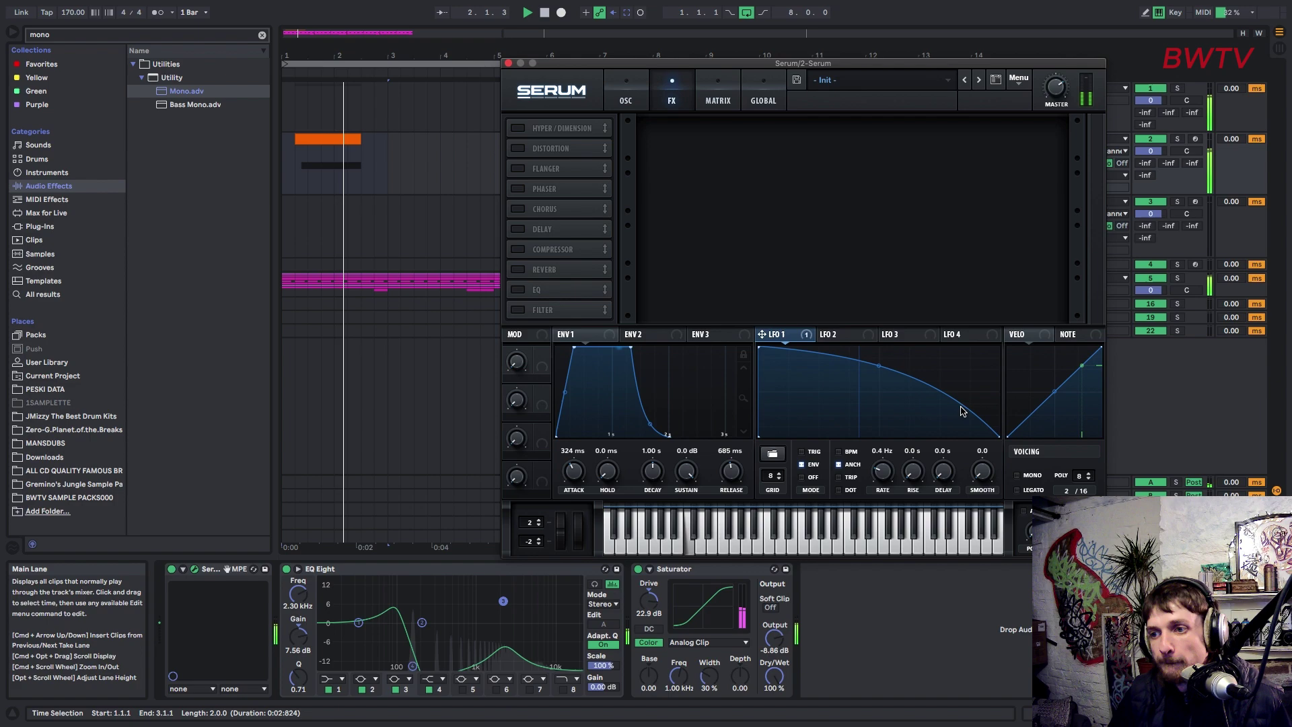
double_click(989, 395)
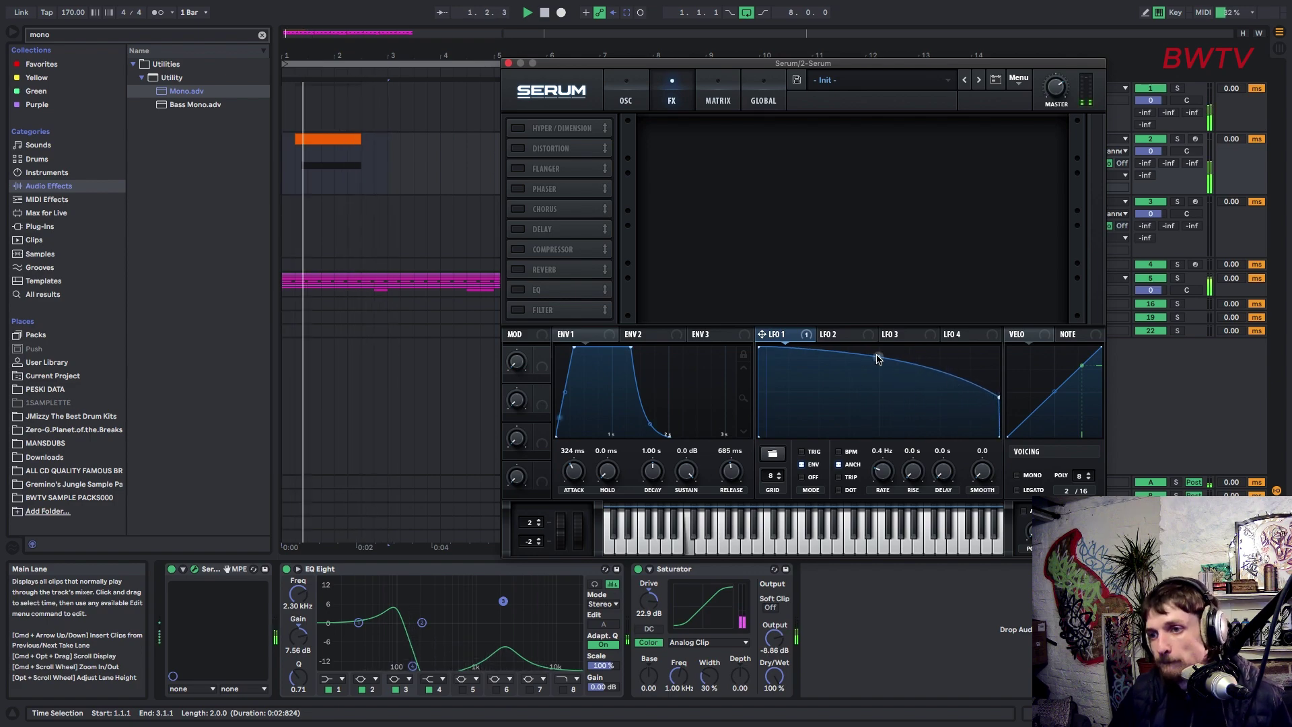
left_click_drag(878, 356, 876, 363)
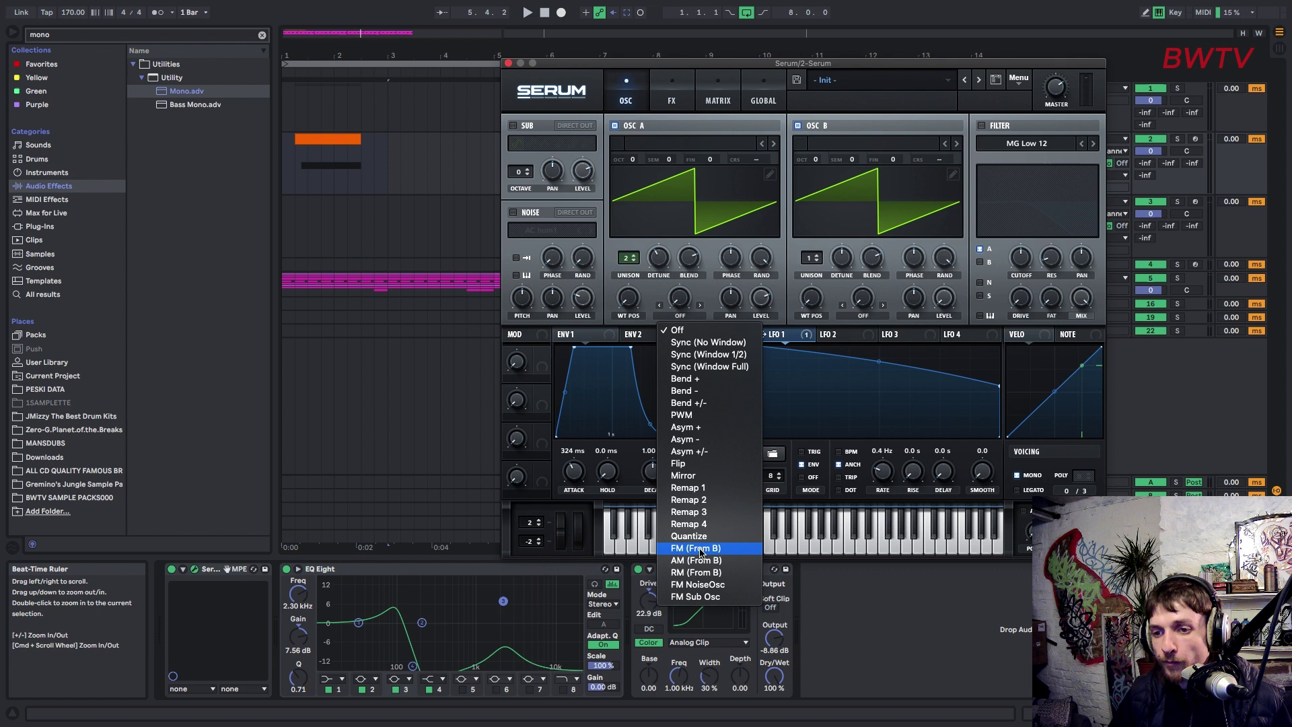
Step: Set Osc A's warp mode to FM (From B) and reshape Env 1 with a 109 ms attack and a lower sustain
left_click(700, 552)
key("space")
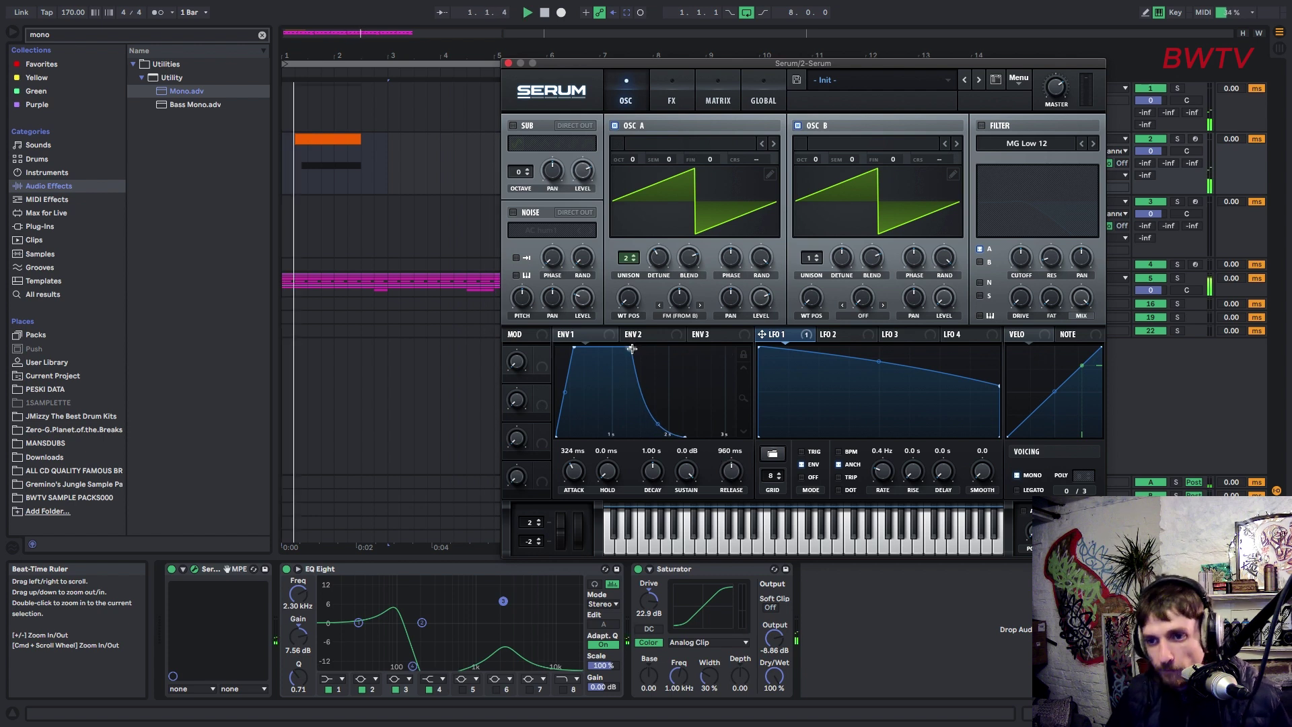
left_click_drag(632, 348, 678, 384)
left_click_drag(575, 348, 563, 348)
key("space")
key("space")
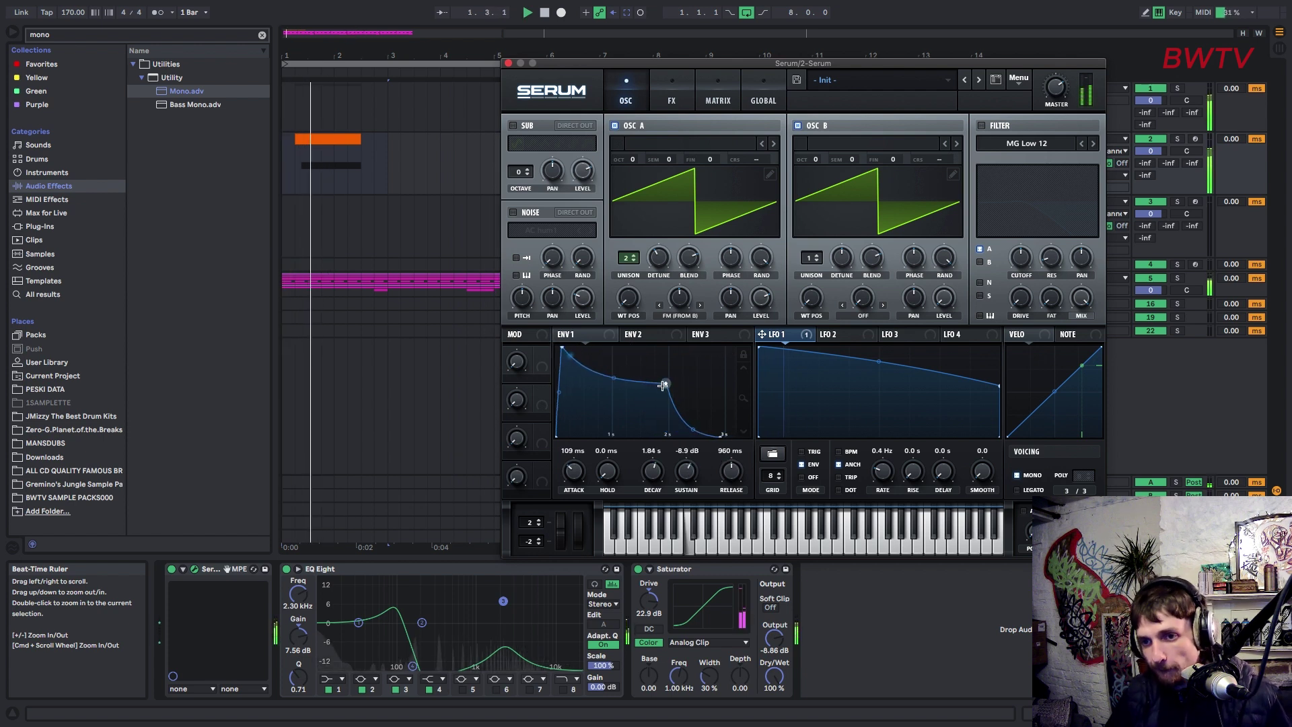
left_click_drag(663, 385, 645, 390)
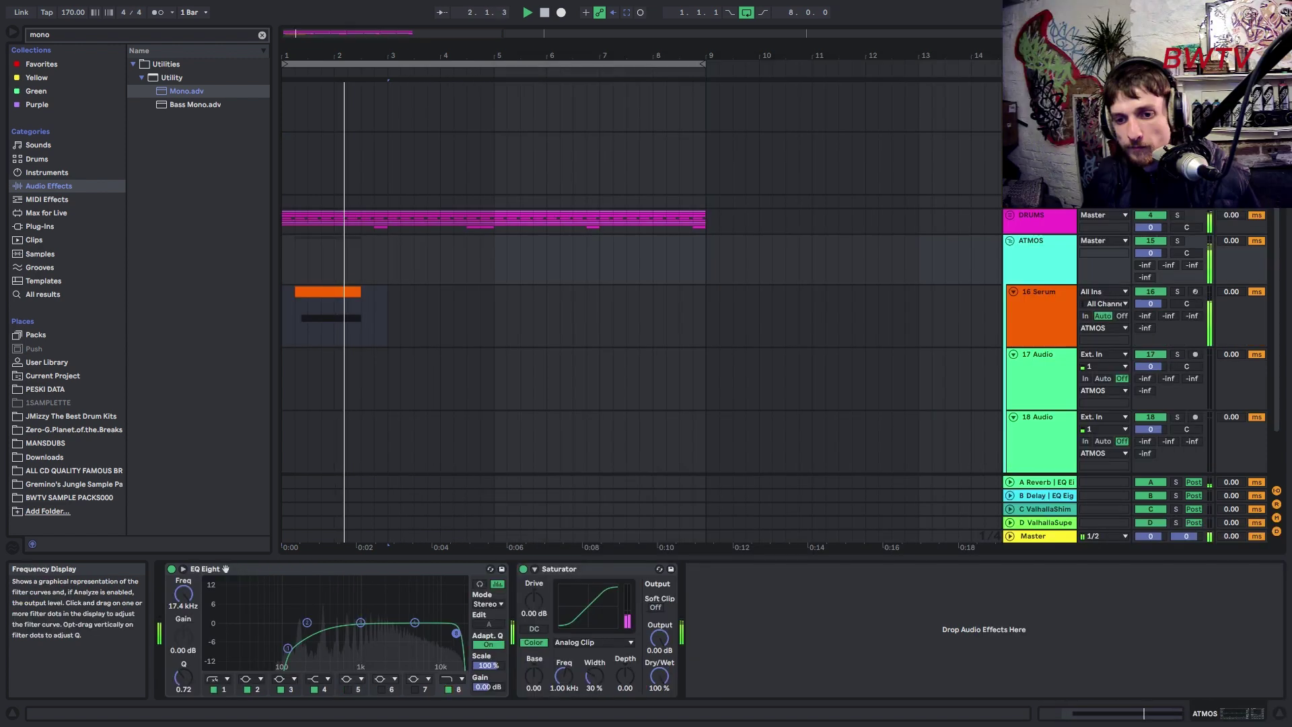
Step: Set the ATMOS group's EQ Eight high cut to 2.40 kHz and its Saturator to 14.9 dB drive and -10.3 dB output
left_click_drag(456, 632, 390, 644)
left_click_drag(534, 600, 534, 572)
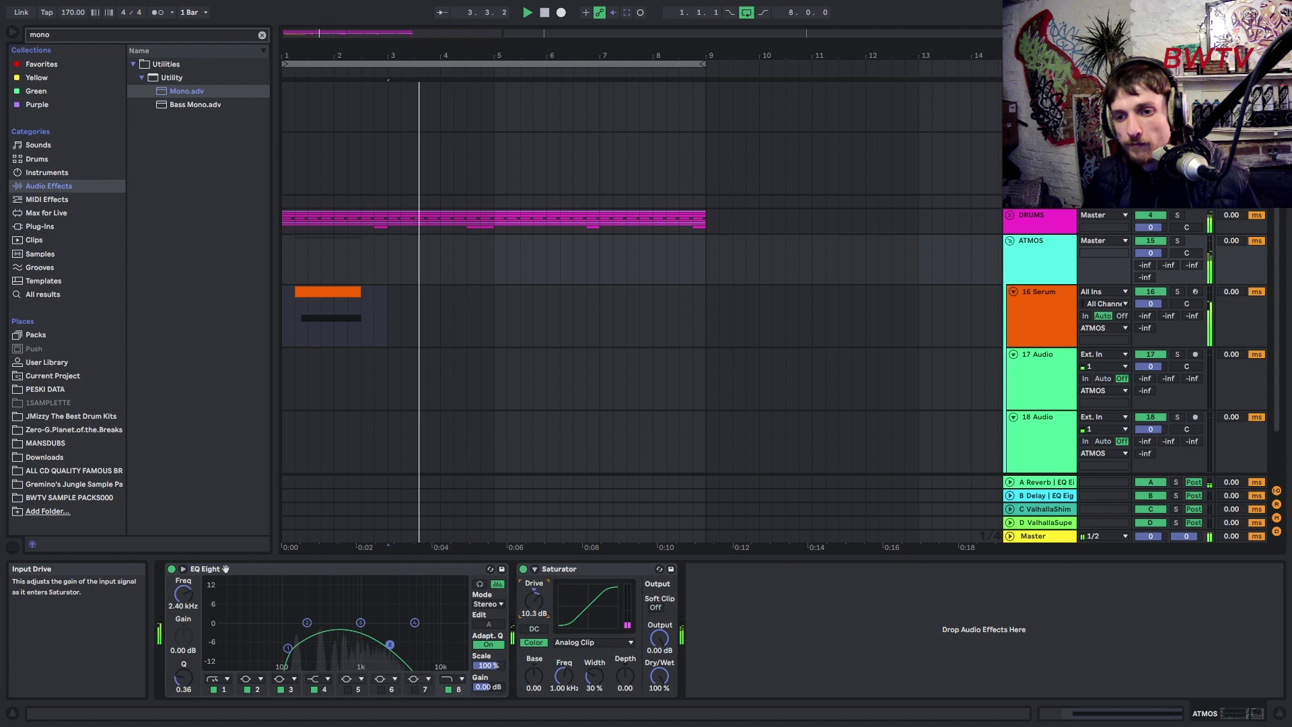
left_click_drag(658, 643, 658, 659)
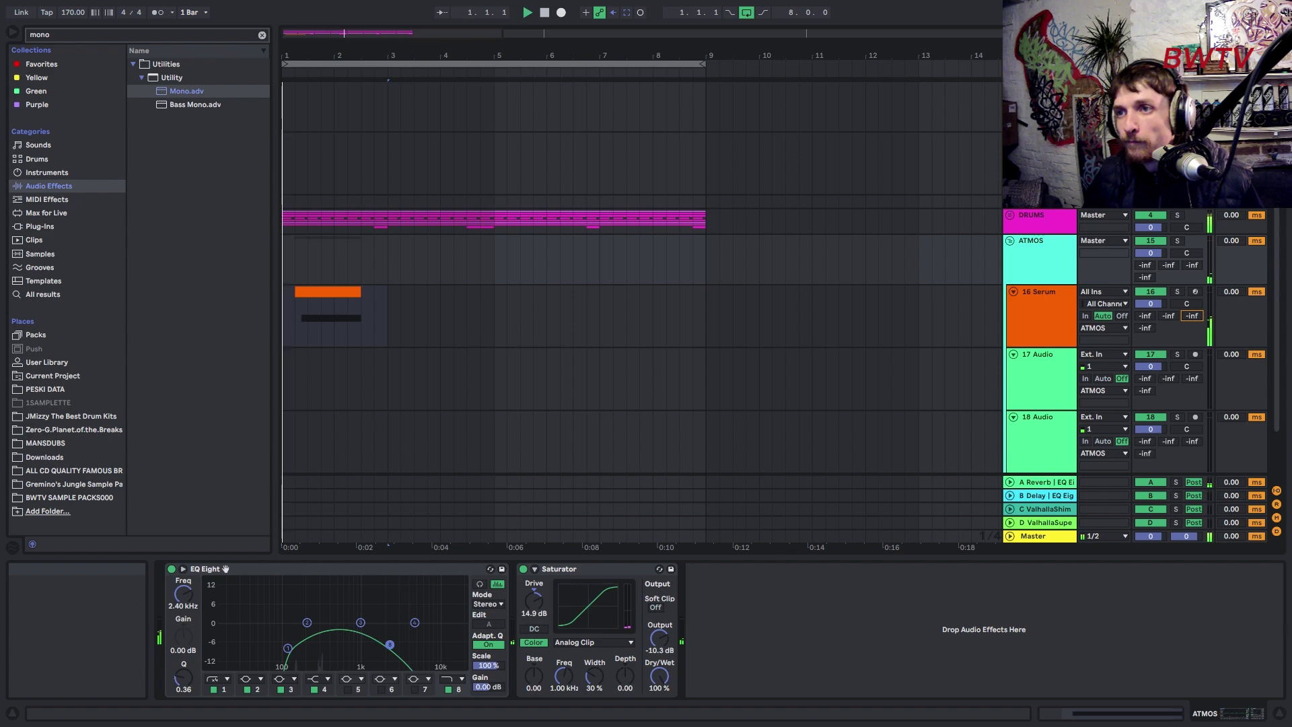
Step: Automate the Serum track's C-ValhallaShim send to ramp up from within the clip to -1.2 dB just after its end
key("a")
left_click(374, 335)
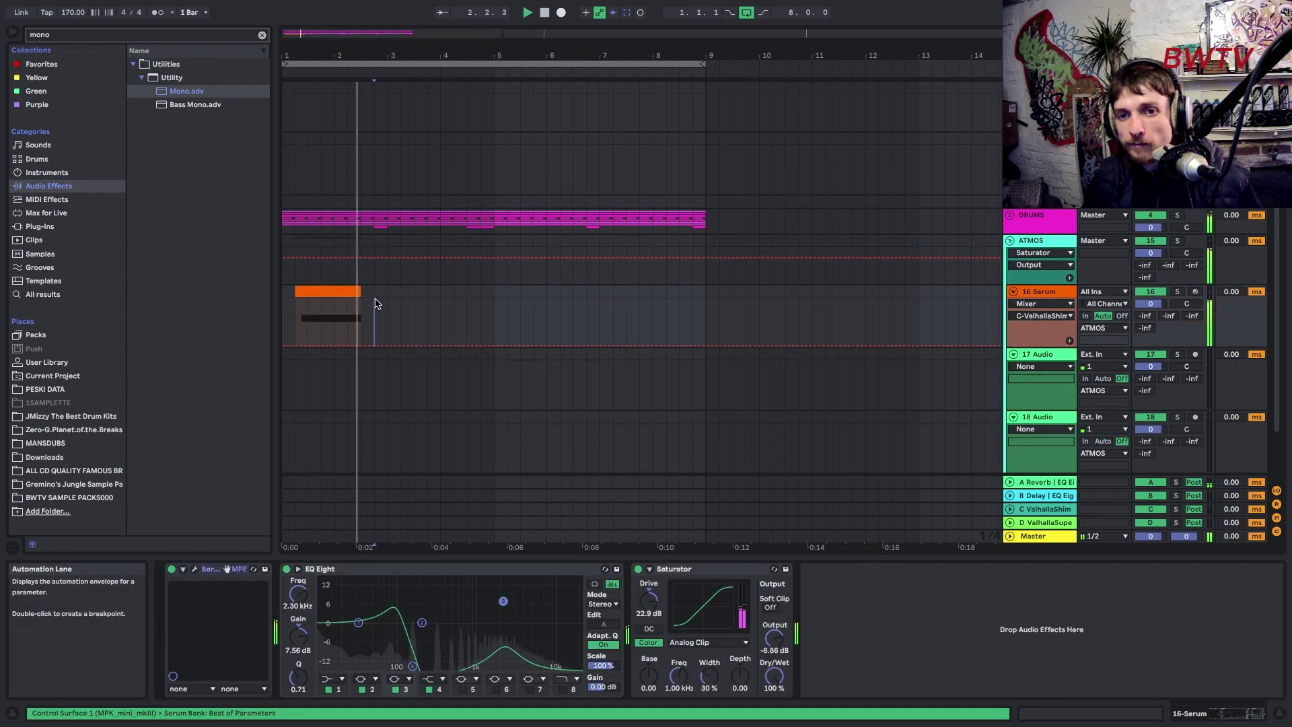
double_click(374, 299)
left_click_drag(308, 328, 308, 345)
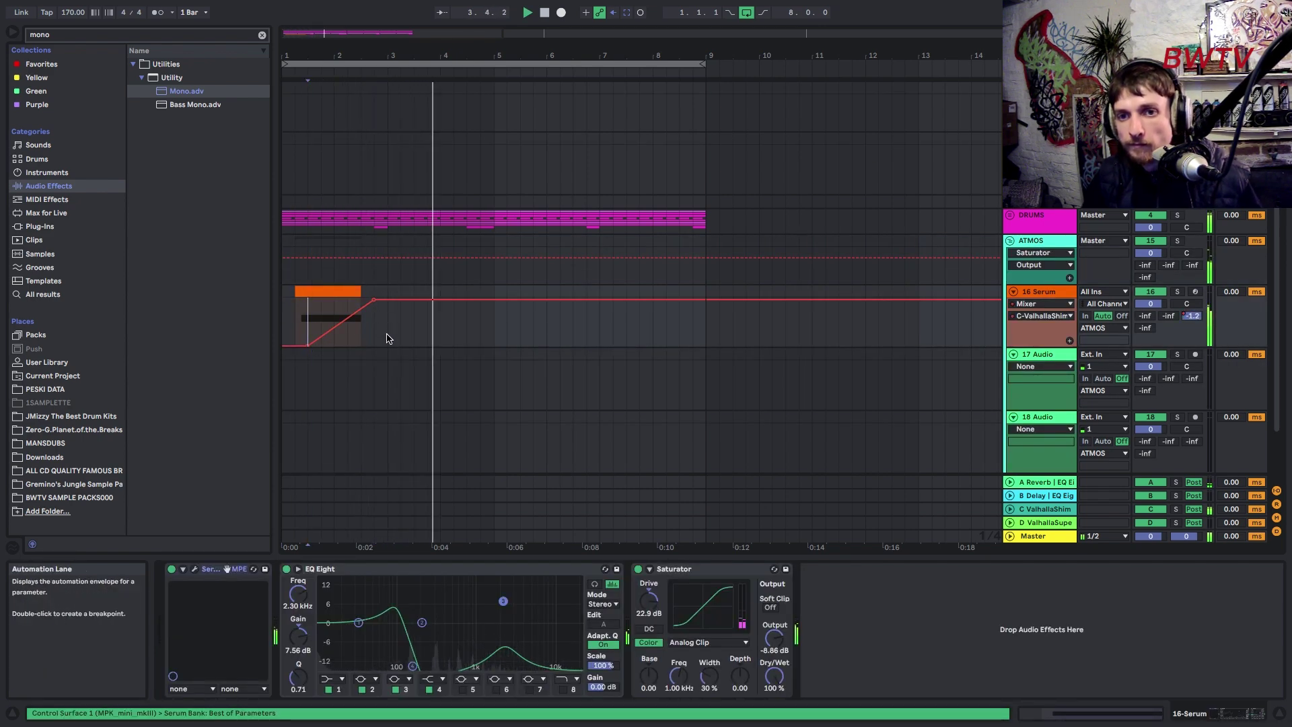
Step: Duplicate the drum clips along the arrangement so the drums run to bar 33
left_click_drag(515, 59, 514, 26)
left_click_drag(387, 214, 207, 219)
key("ctrl+d")
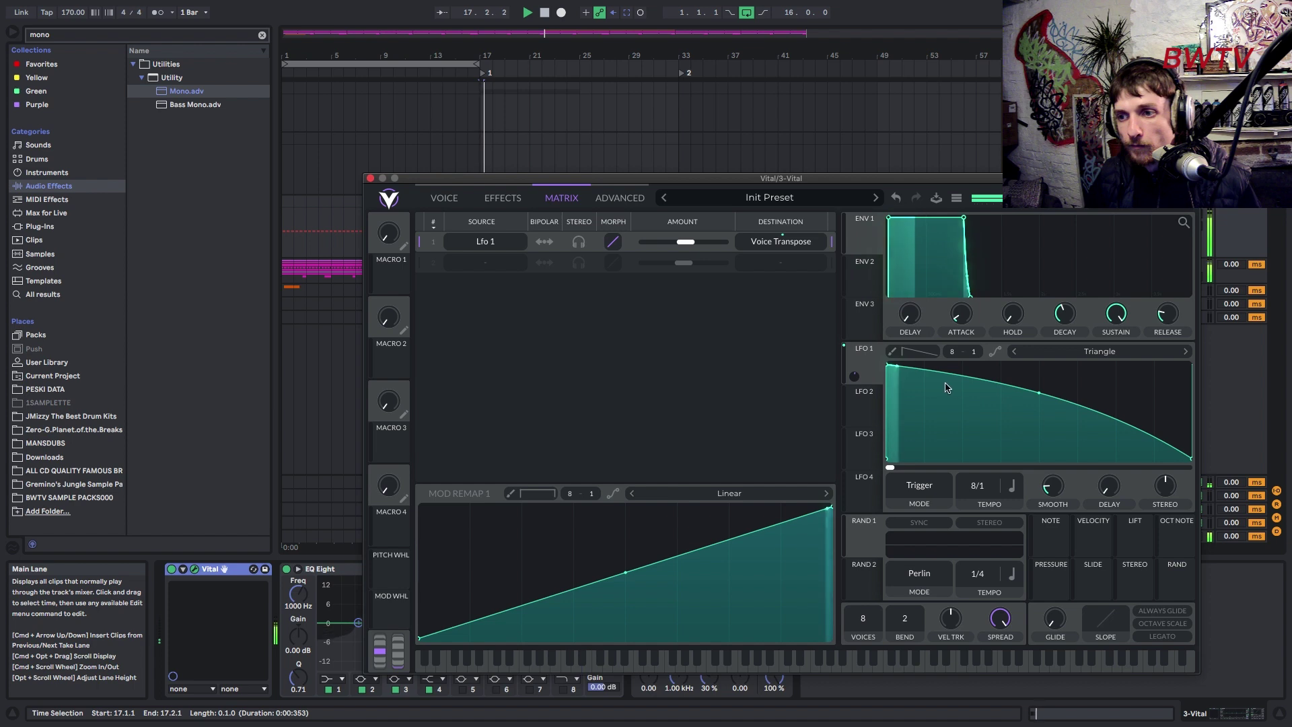
Step: Set Vital's LFO 1 tempo to 1/2 and replay the bass from bar 17
key("space")
key("space")
left_click_drag(981, 486, 989, 442)
key("space")
key("space")
Step: Straighten Vital's LFO 1 curve, lower its start point to about half height, and set the voices to 1
left_click_drag(1040, 399, 1039, 404)
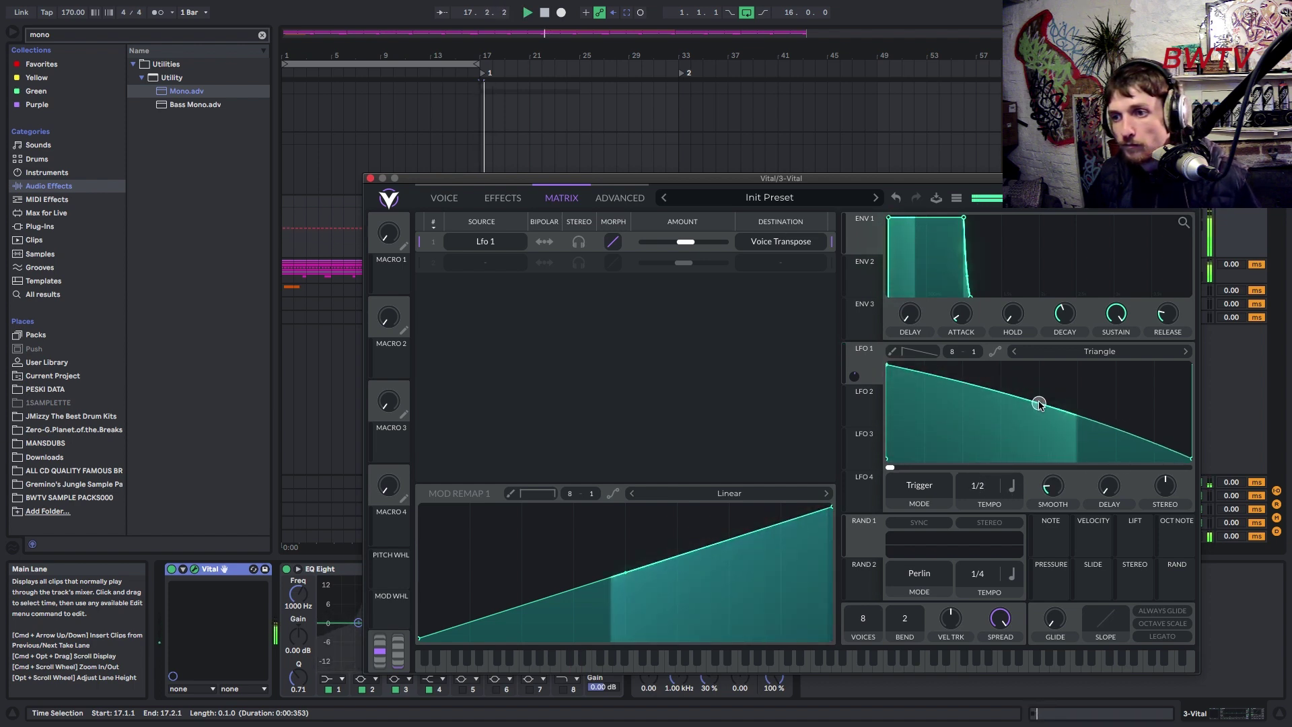
left_click_drag(892, 372, 888, 417)
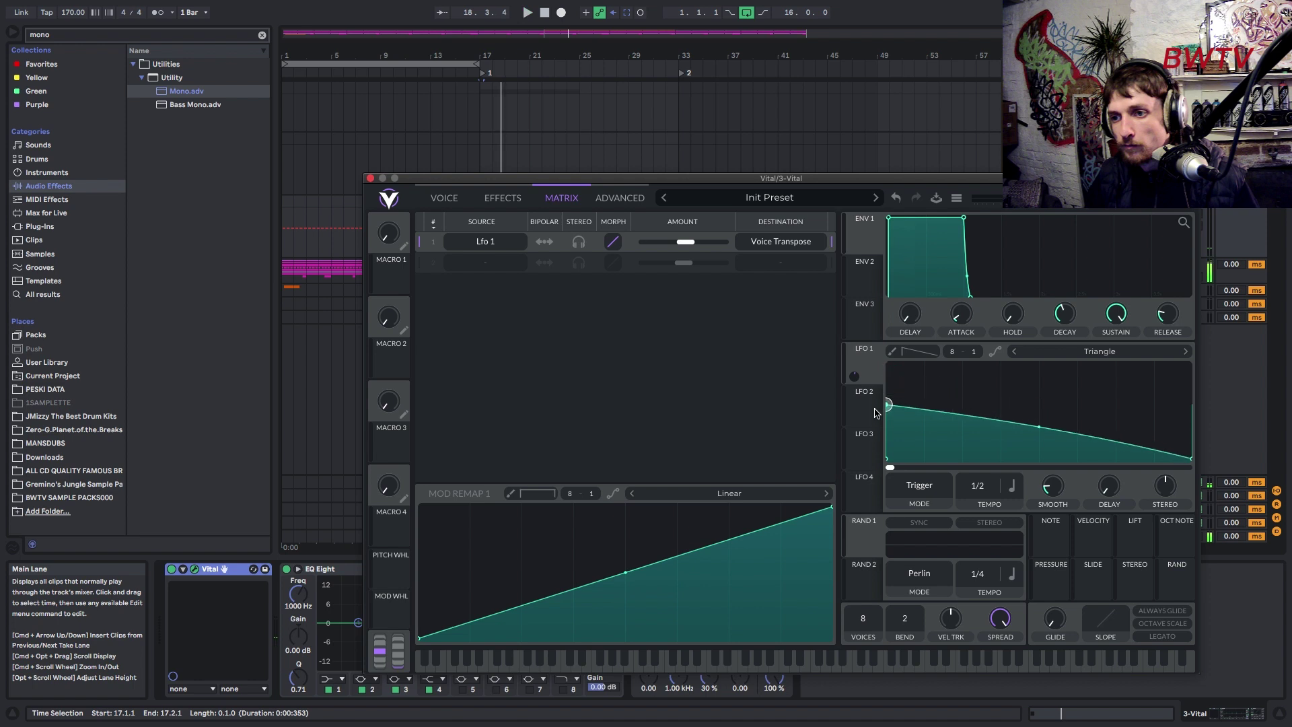
left_click_drag(860, 613, 860, 646)
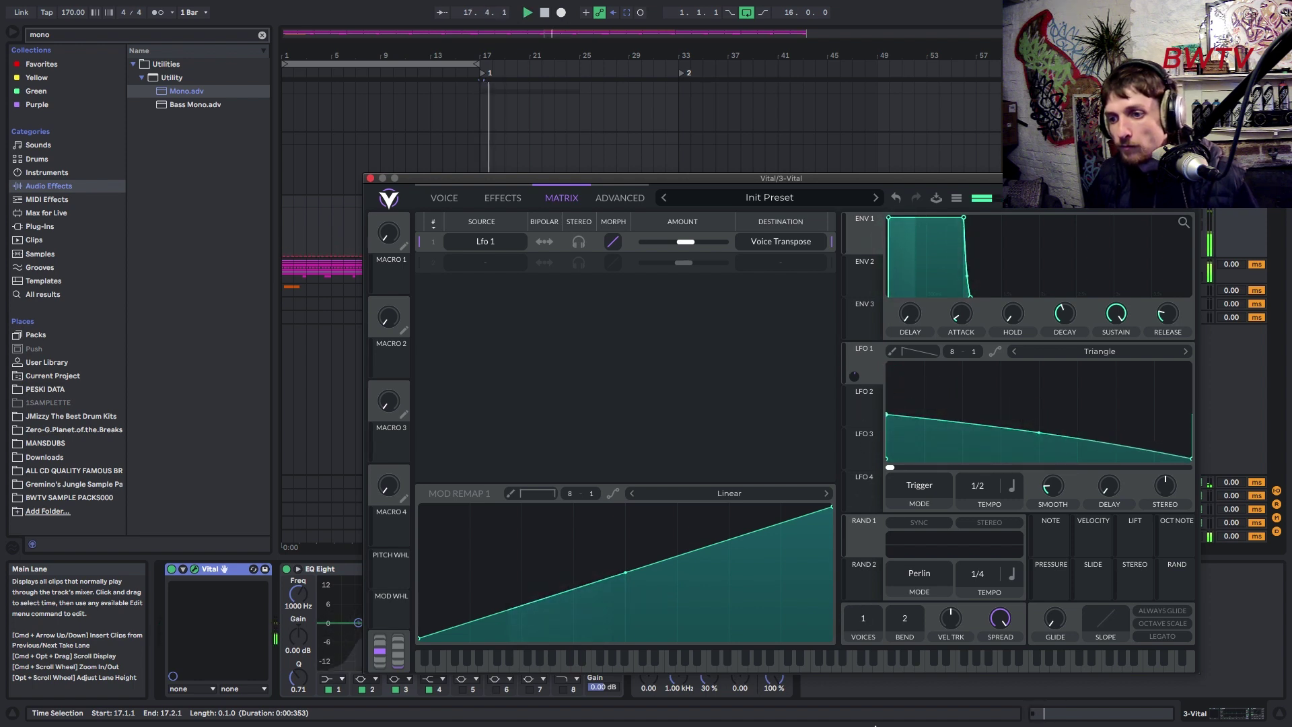
Step: Set Vital's oscillator 1 to Basic Shapes with 0% phase randomization, and enable Distortion with its drive raised
left_click(445, 198)
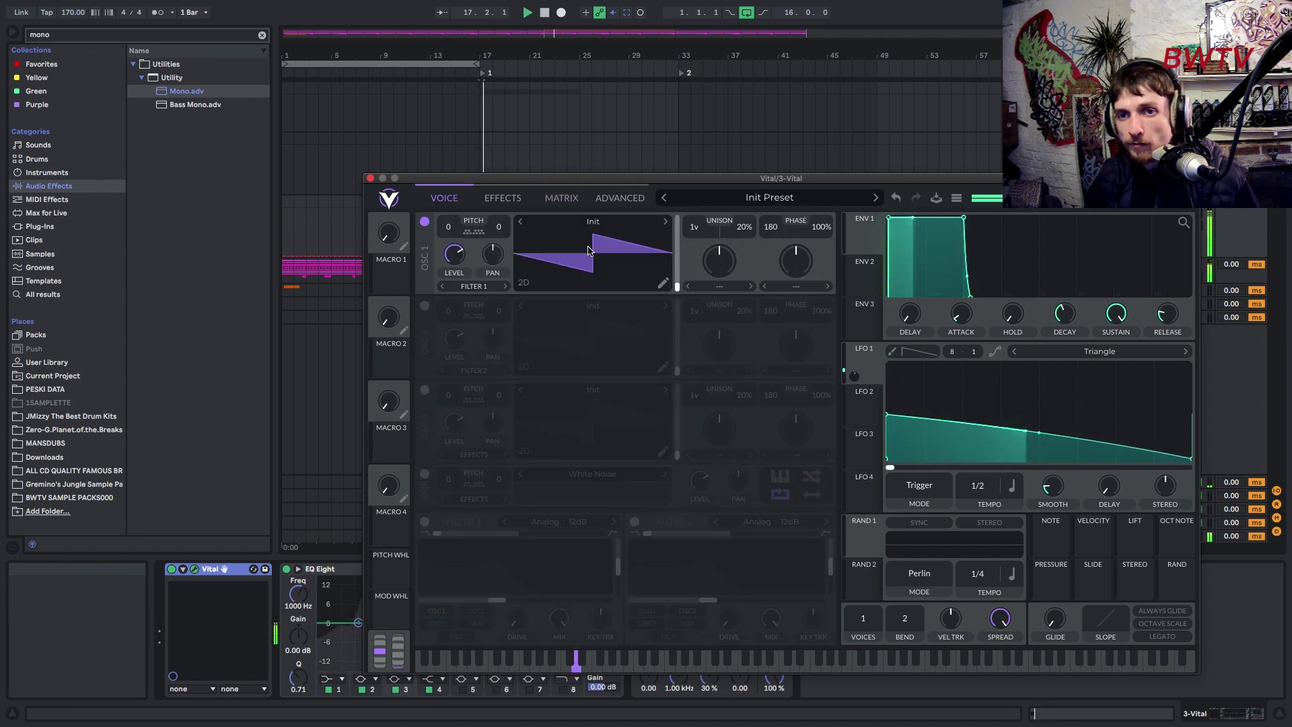
left_click(666, 222)
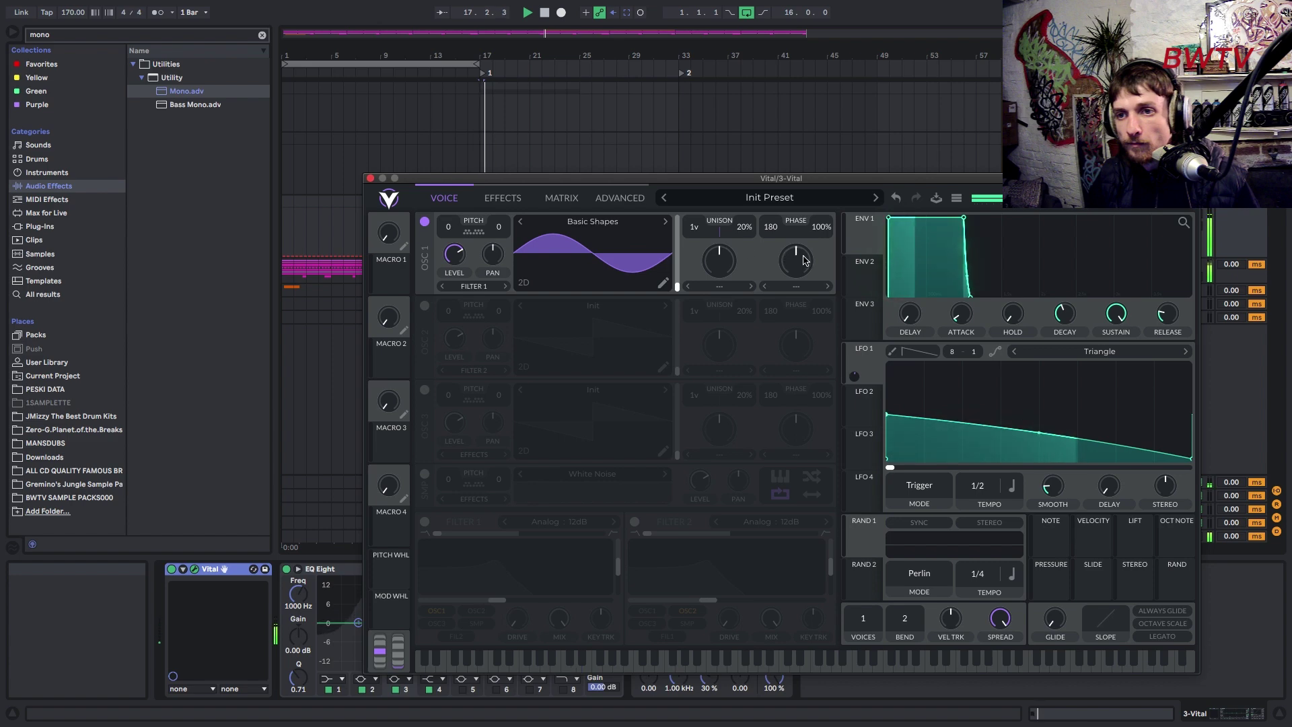
left_click_drag(821, 227, 801, 337)
left_click(502, 198)
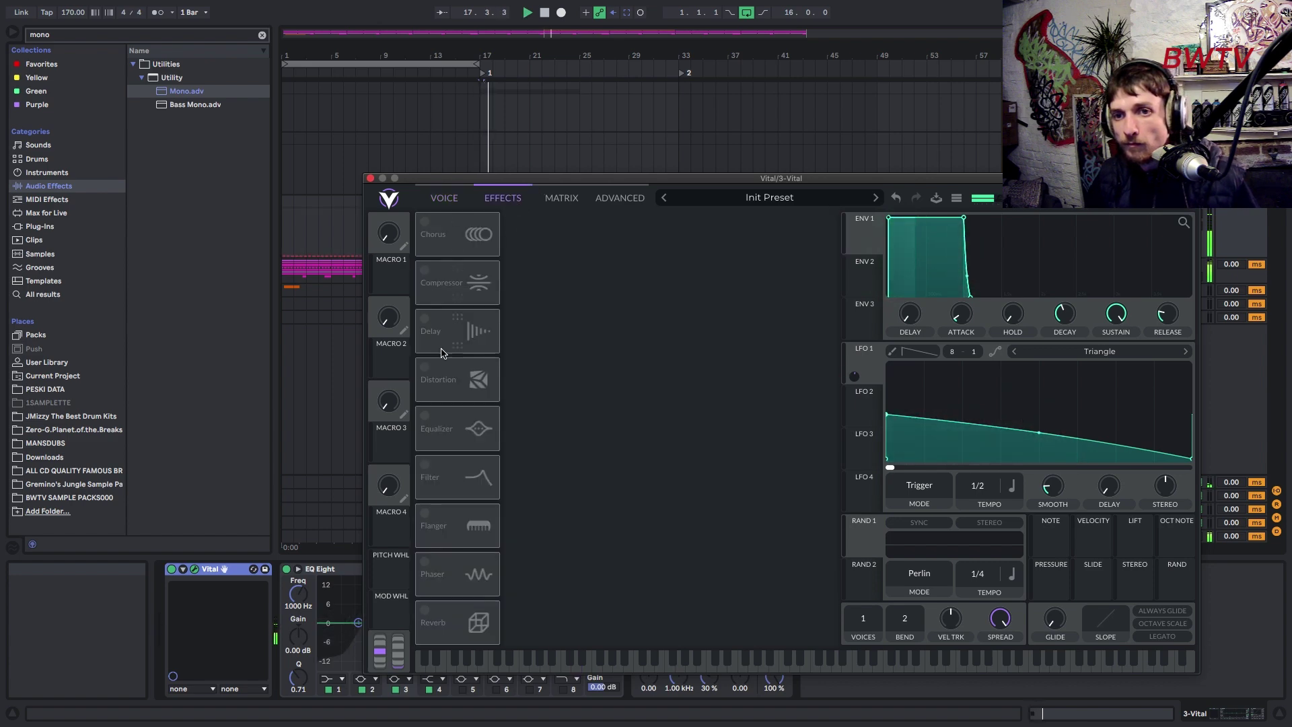
left_click(425, 366)
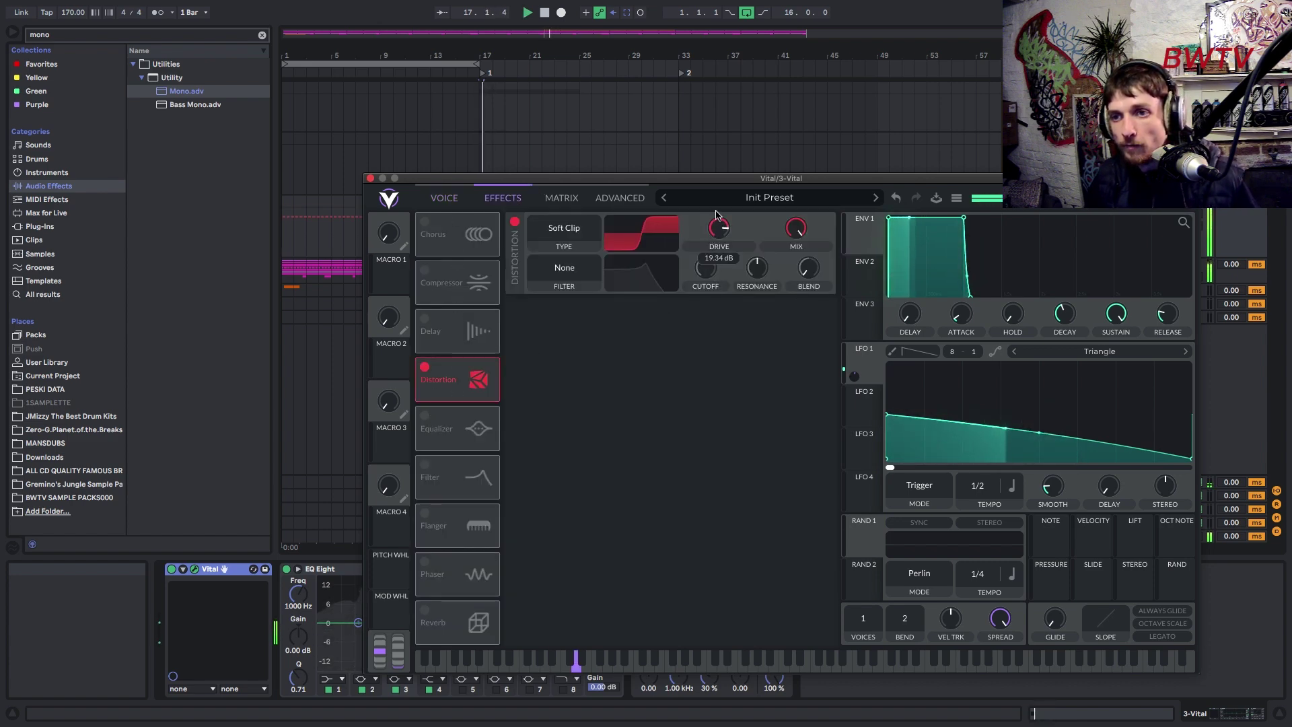
Step: Place the bass clip's short note at 1.3.3 on D0 and select the notes of the first bar
left_click_drag(440, 583, 442, 578)
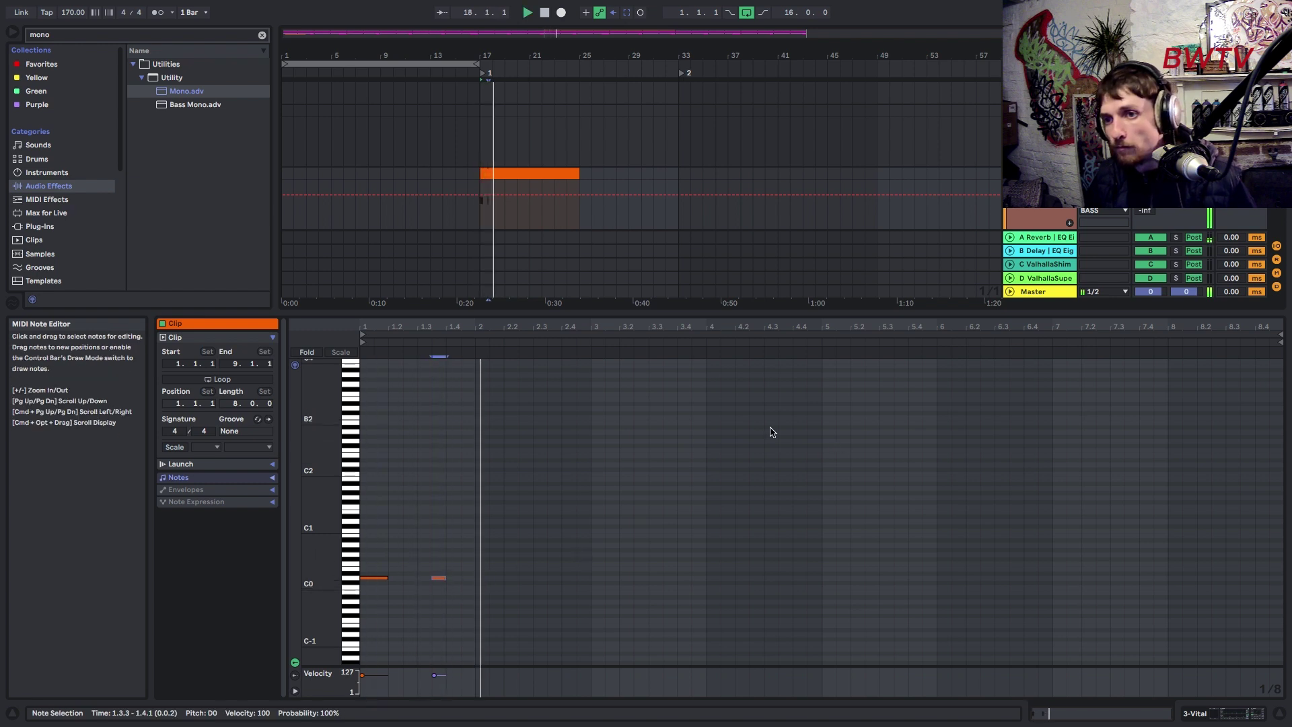
left_click_drag(469, 575, 353, 609)
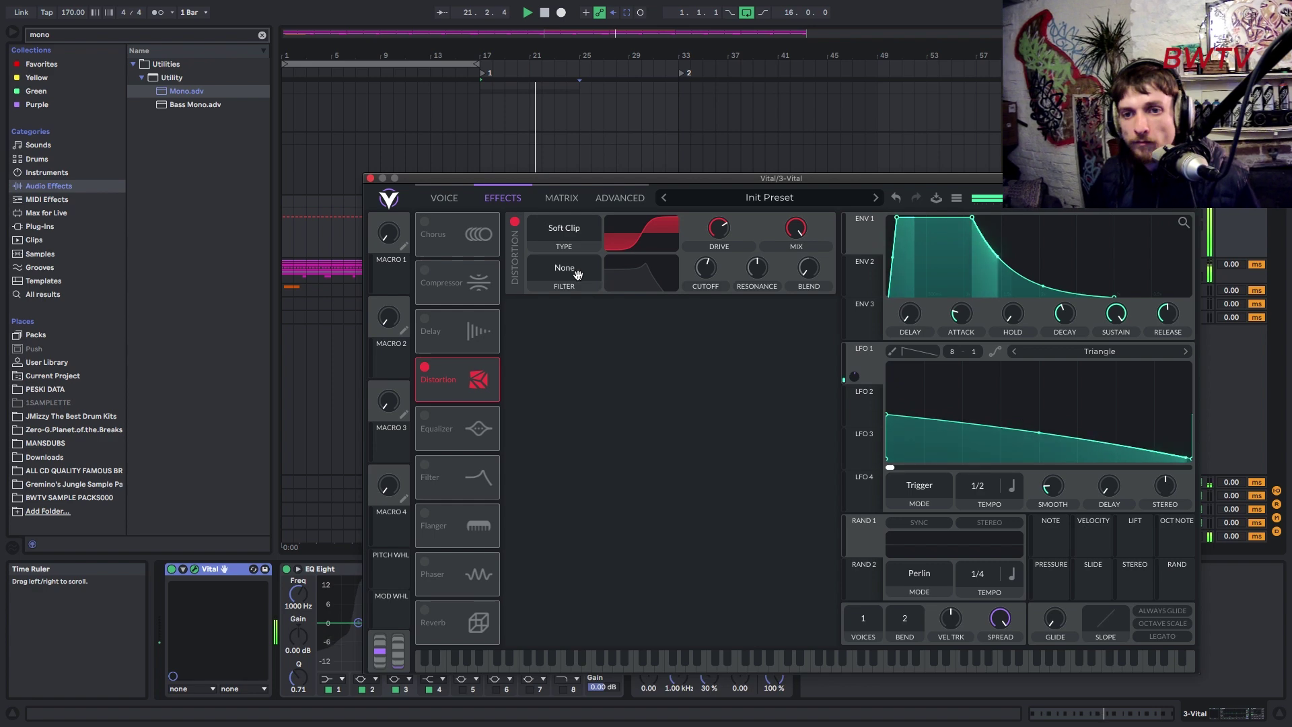
Step: Set Vital's distortion filter to Post with a cutoff of about 64 semitones
left_click(569, 272)
left_click(567, 315)
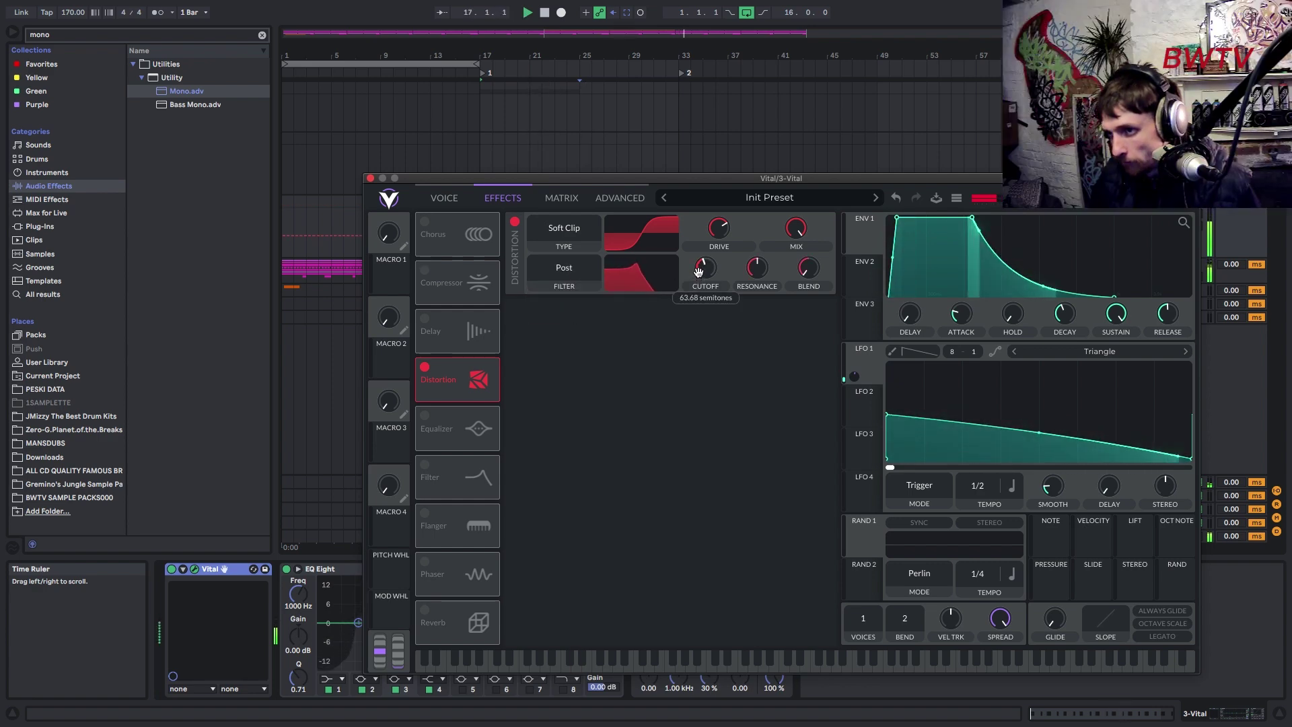
Step: Enable Vital's oscillator 2 with the Basic Shapes wavetable, transposed up 24 semitones
left_click(444, 198)
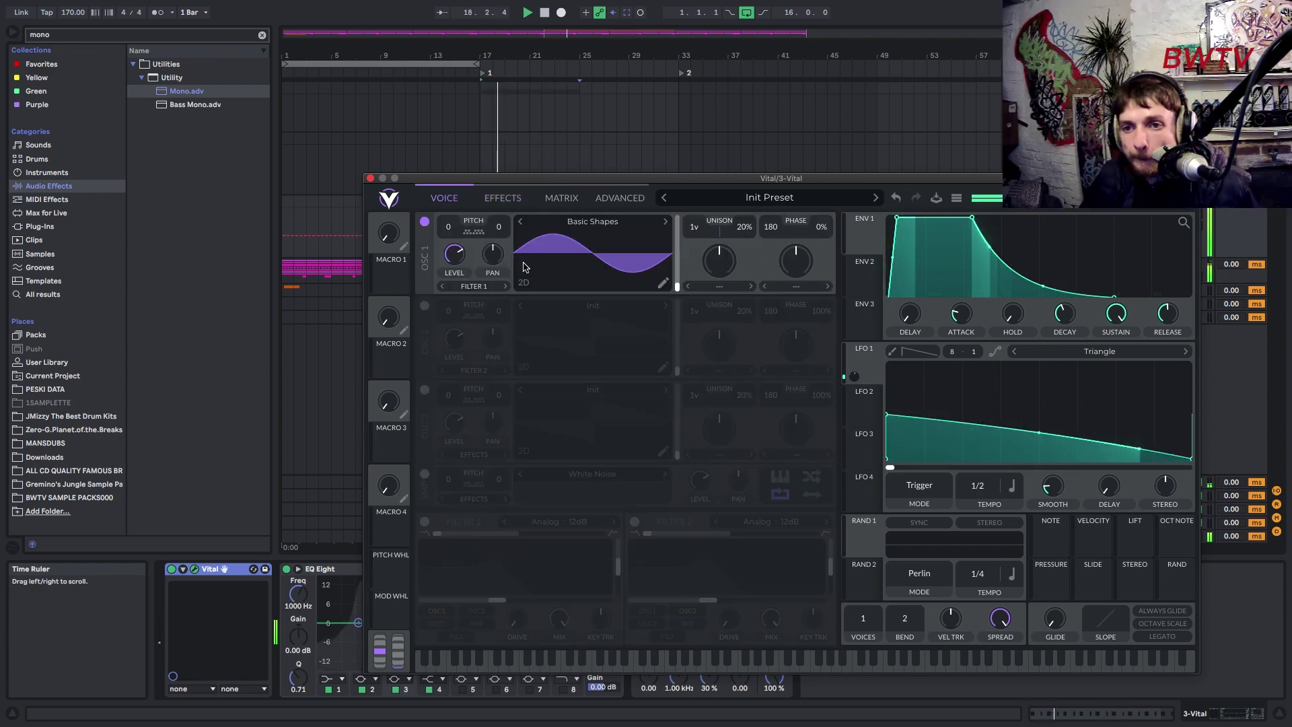
left_click(425, 308)
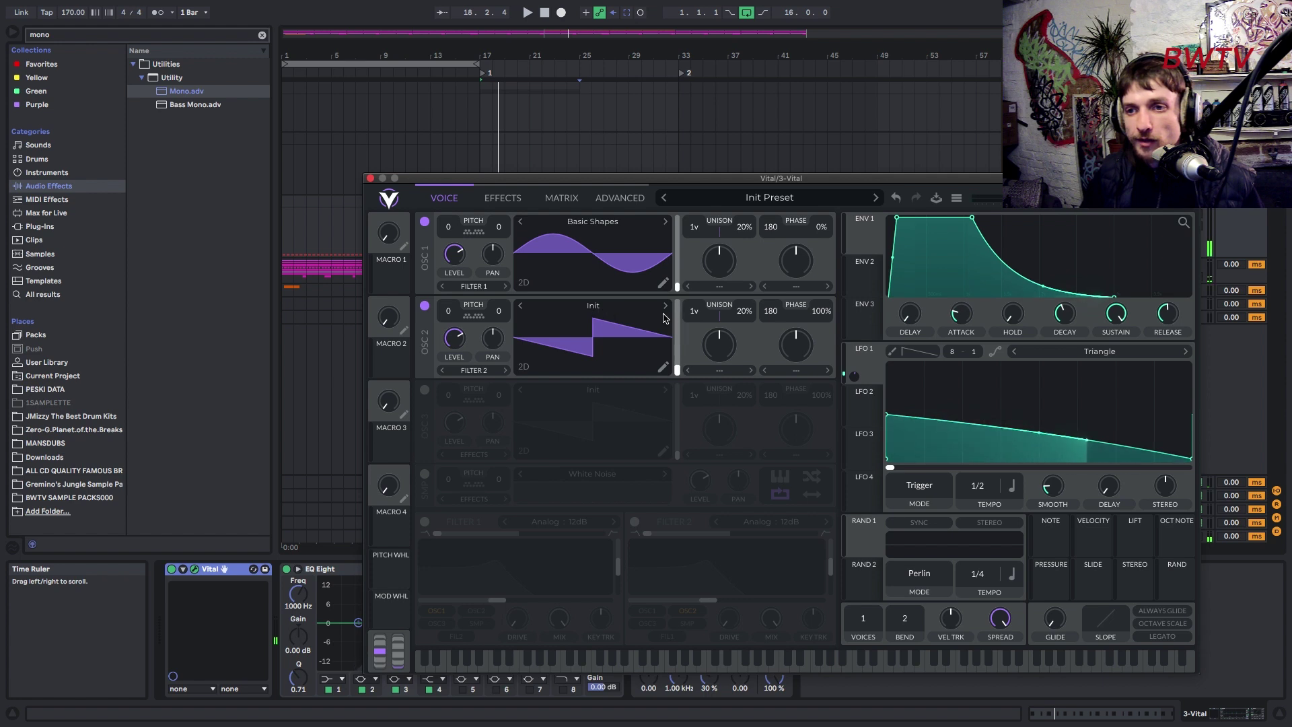
left_click(663, 318)
left_click(895, 333)
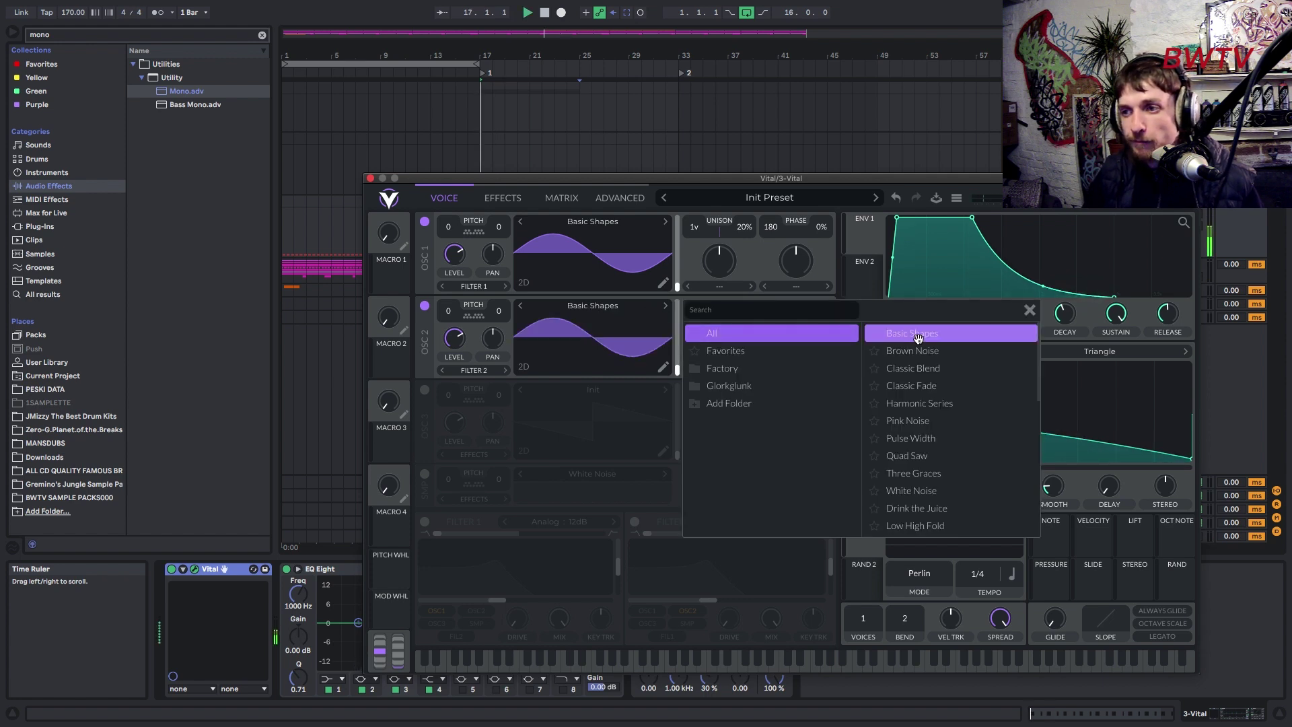
left_click(1028, 312)
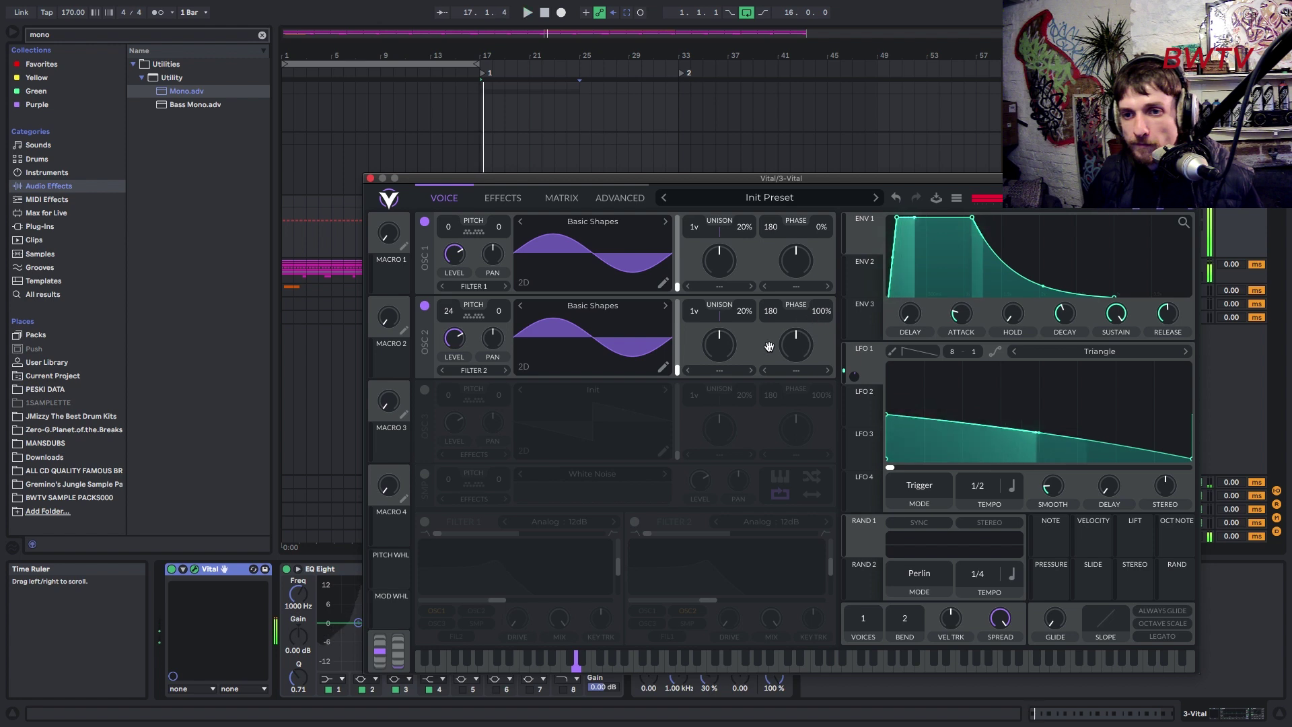
Step: Set oscillator 1's phase warp to FM <- Osc 2 with a low amount, and close Vital
left_click(781, 285)
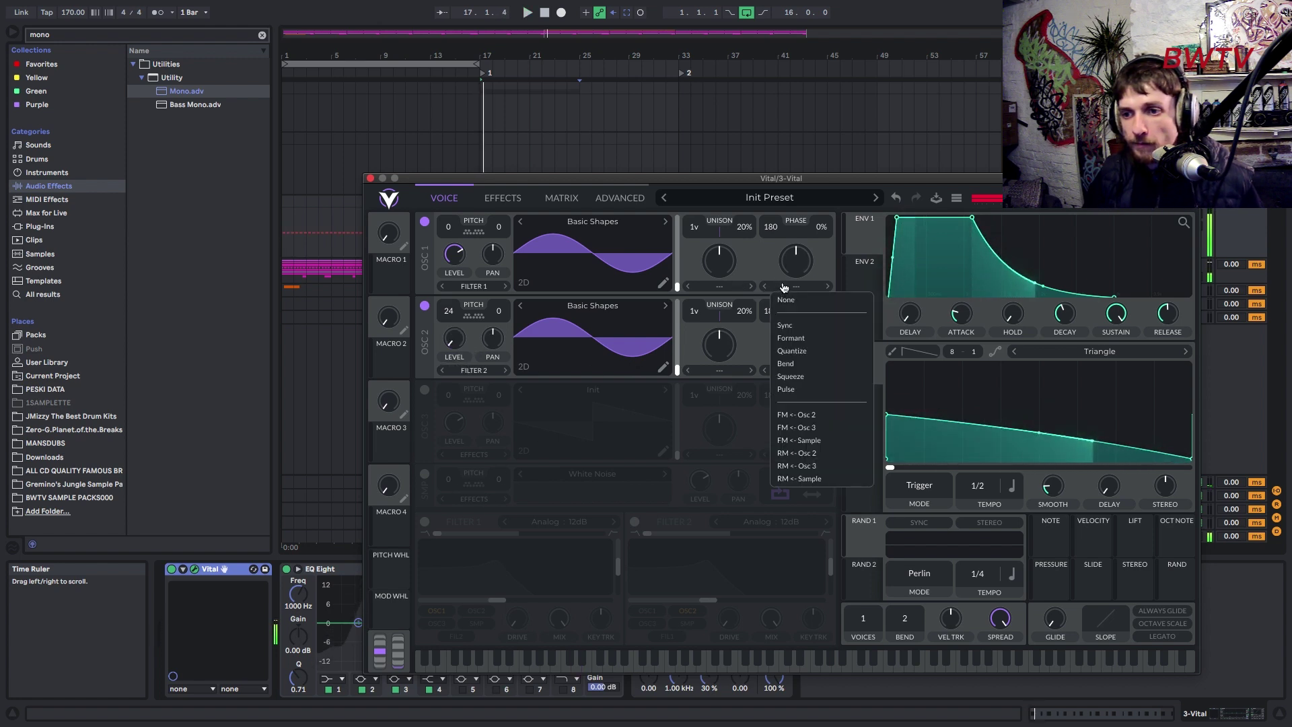
left_click(804, 426)
left_click_drag(796, 266, 780, 307)
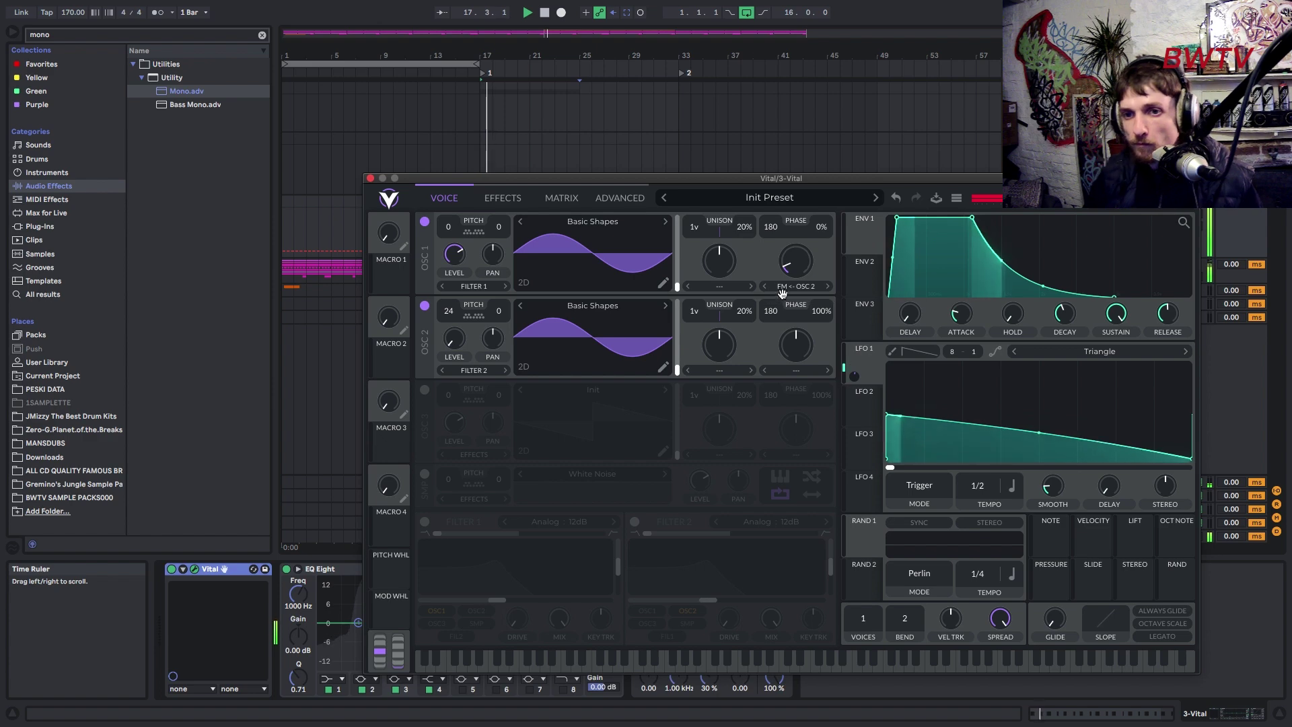
left_click(1048, 205)
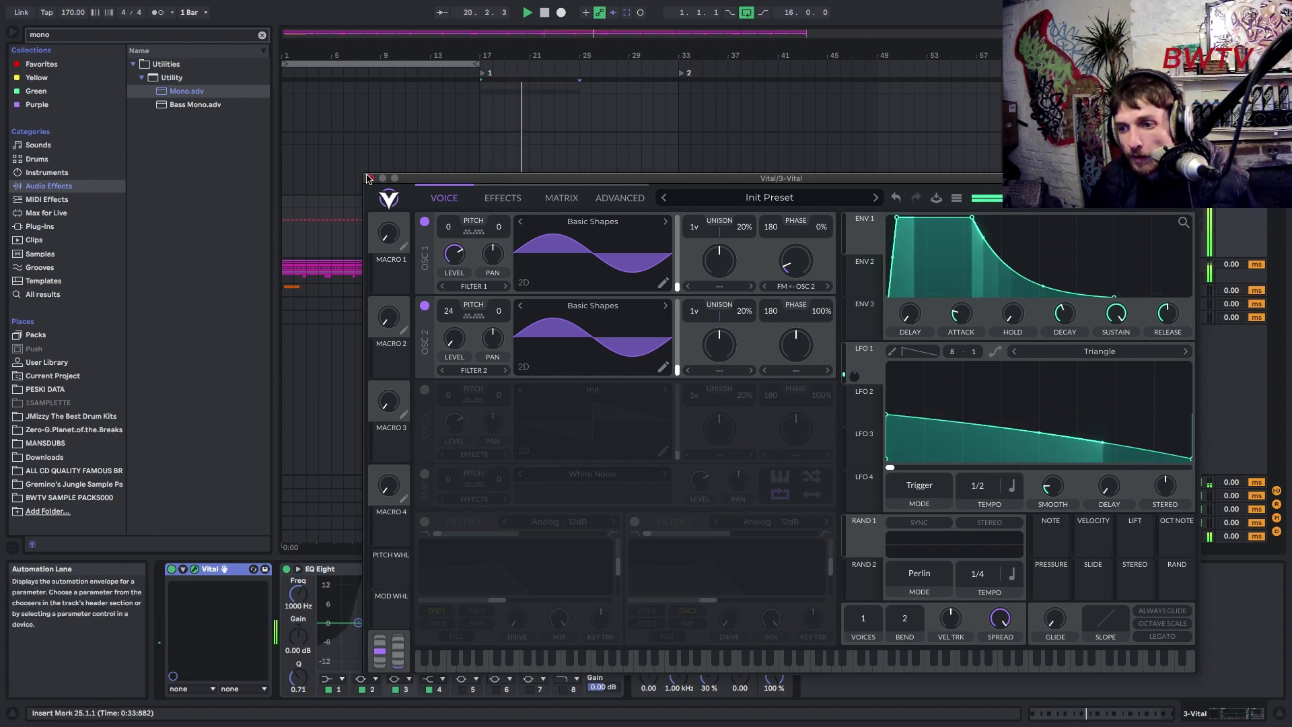
left_click(370, 177)
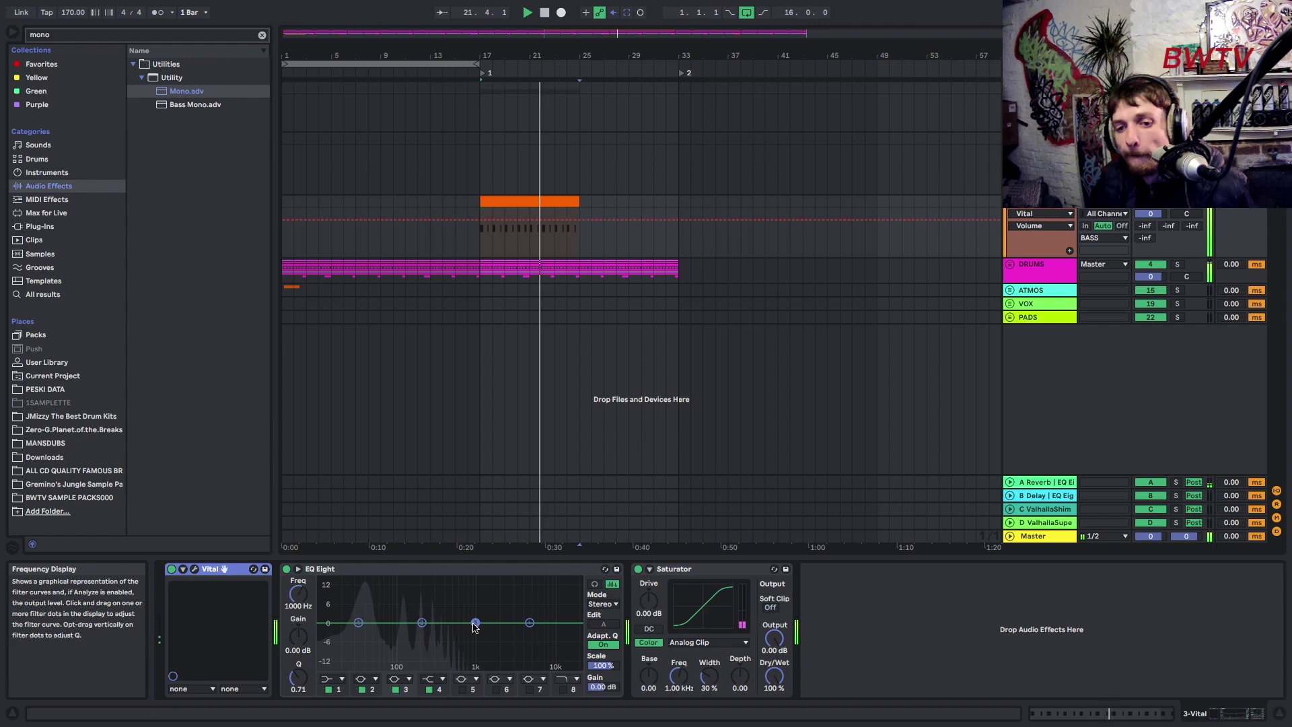
Step: Boost the Vital track's lows with EQ Eight band 2 and cut band 3 by 10 dB at 297 Hz
left_click_drag(475, 623, 364, 607)
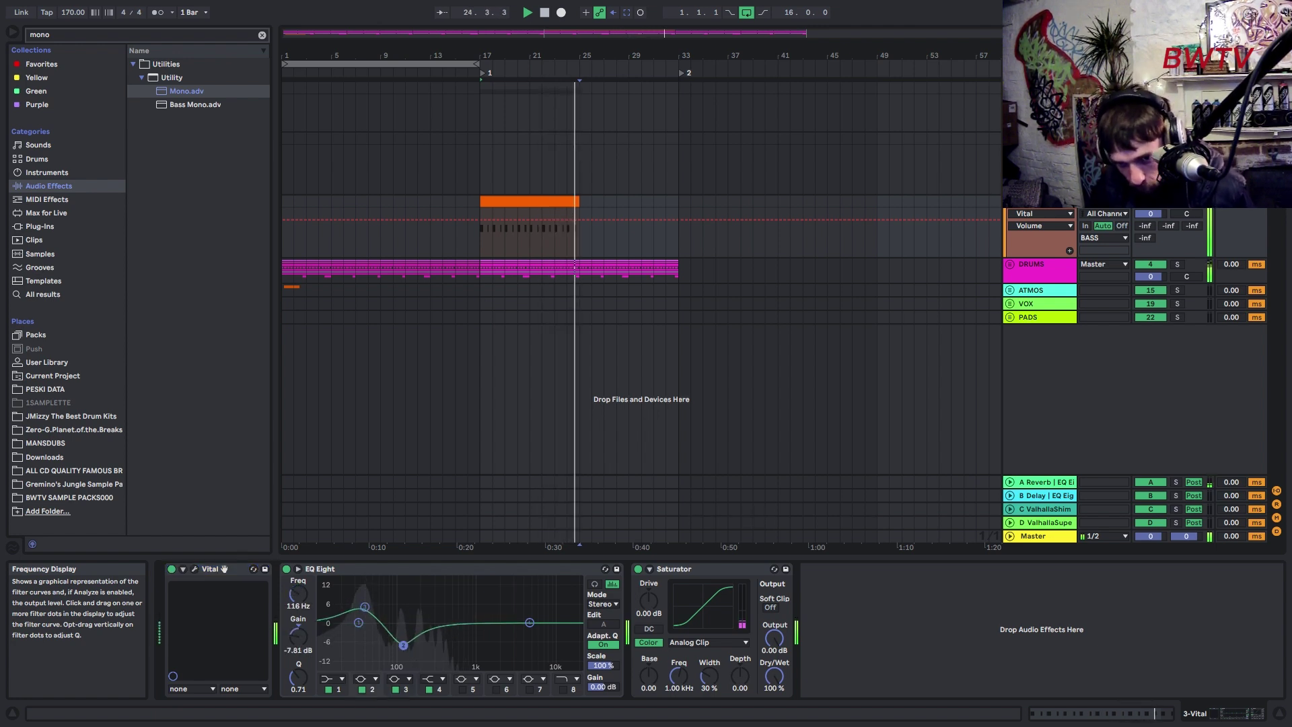
key("space")
key("space")
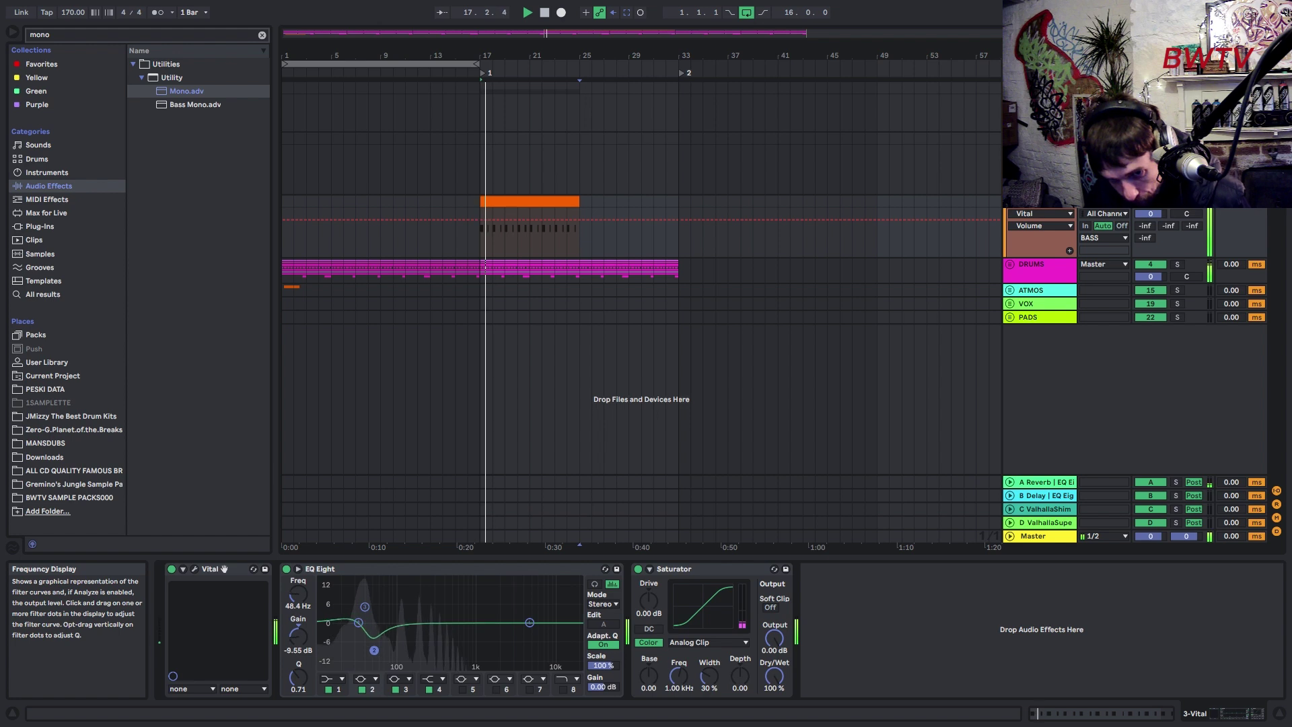
left_click_drag(434, 651, 435, 651)
Step: Set the Vital track's Saturator to 13.1 dB drive and -6.29 dB output with Soft Clip on
left_click_drag(648, 599, 648, 574)
mouse_move(774, 637)
left_mouse_down()
mouse_move(774, 656)
mouse_move(774, 625)
left_mouse_up()
left_click(769, 607)
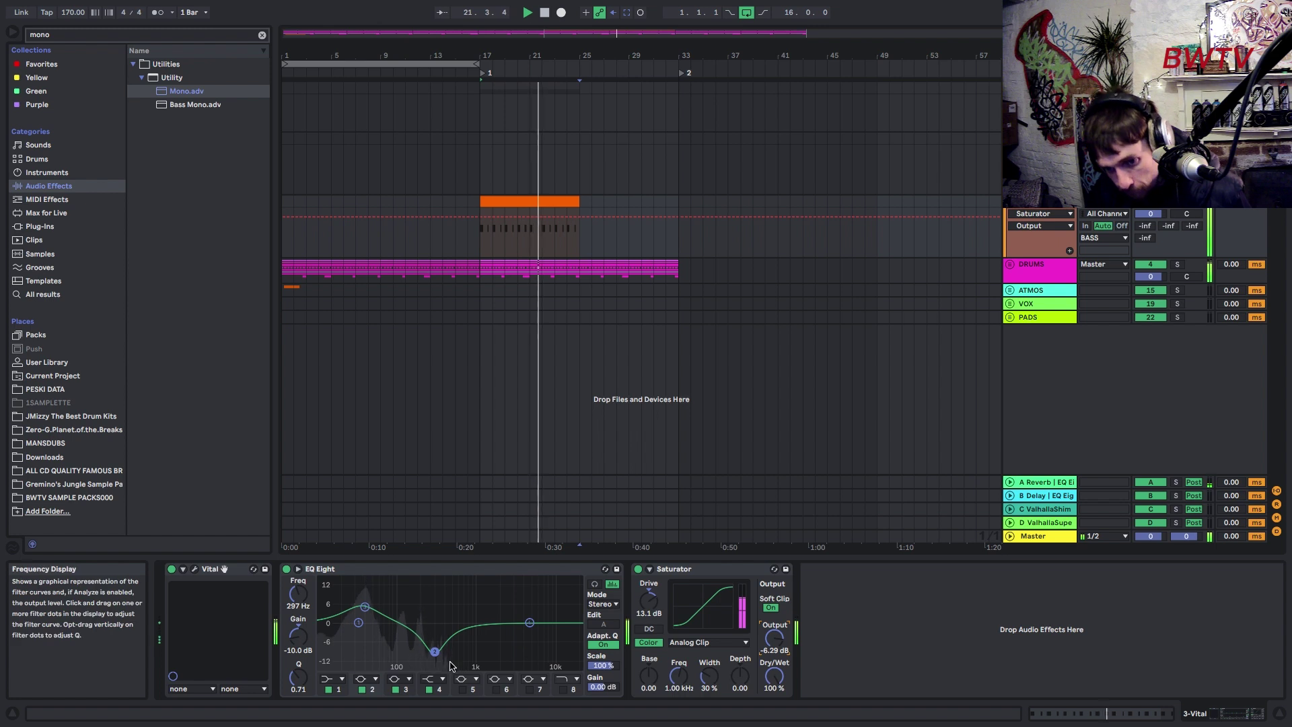
Step: Deepen the EQ Eight band 3 cut and set band 4 to -15.0 dB at 37.5 Hz
mouse_move(417, 655)
left_mouse_down()
mouse_move(401, 657)
mouse_move(423, 666)
left_mouse_up()
left_click_drag(530, 622, 396, 666)
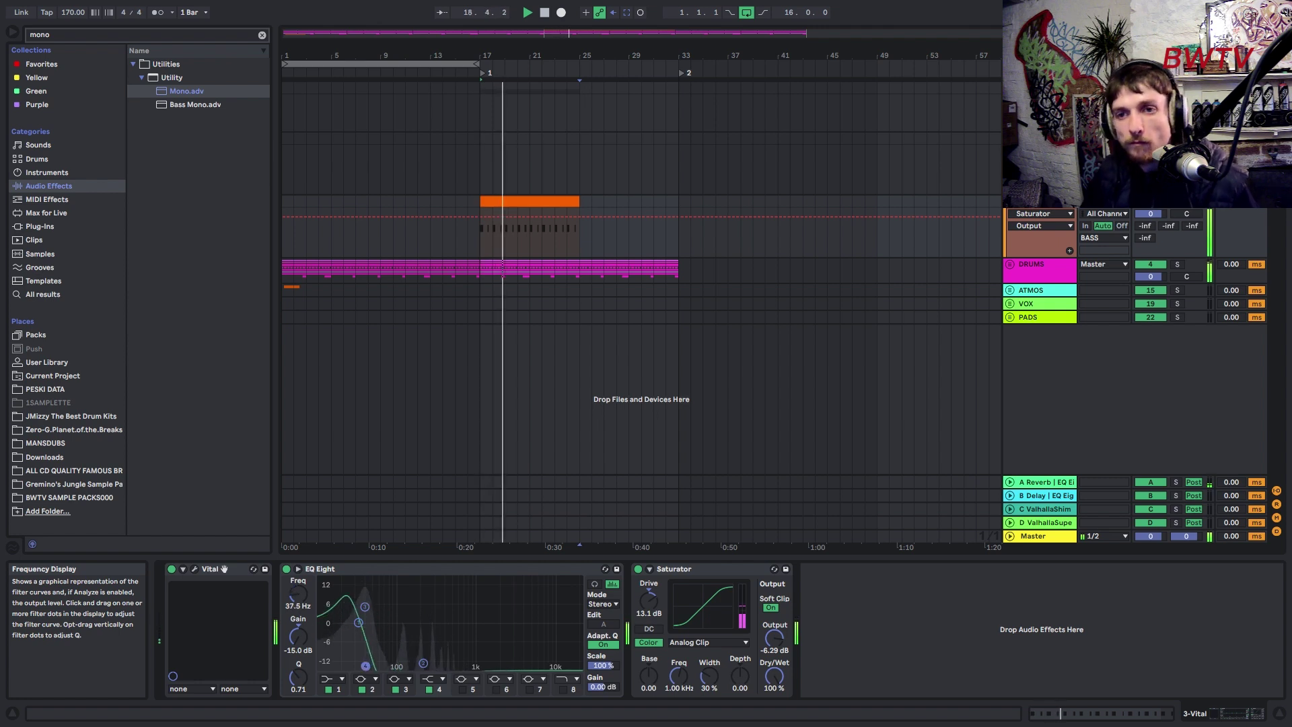
Step: Switch the Vital track's Saturator curve to Sinoid Fold and set its drive to 11.2 dB
left_click(708, 642)
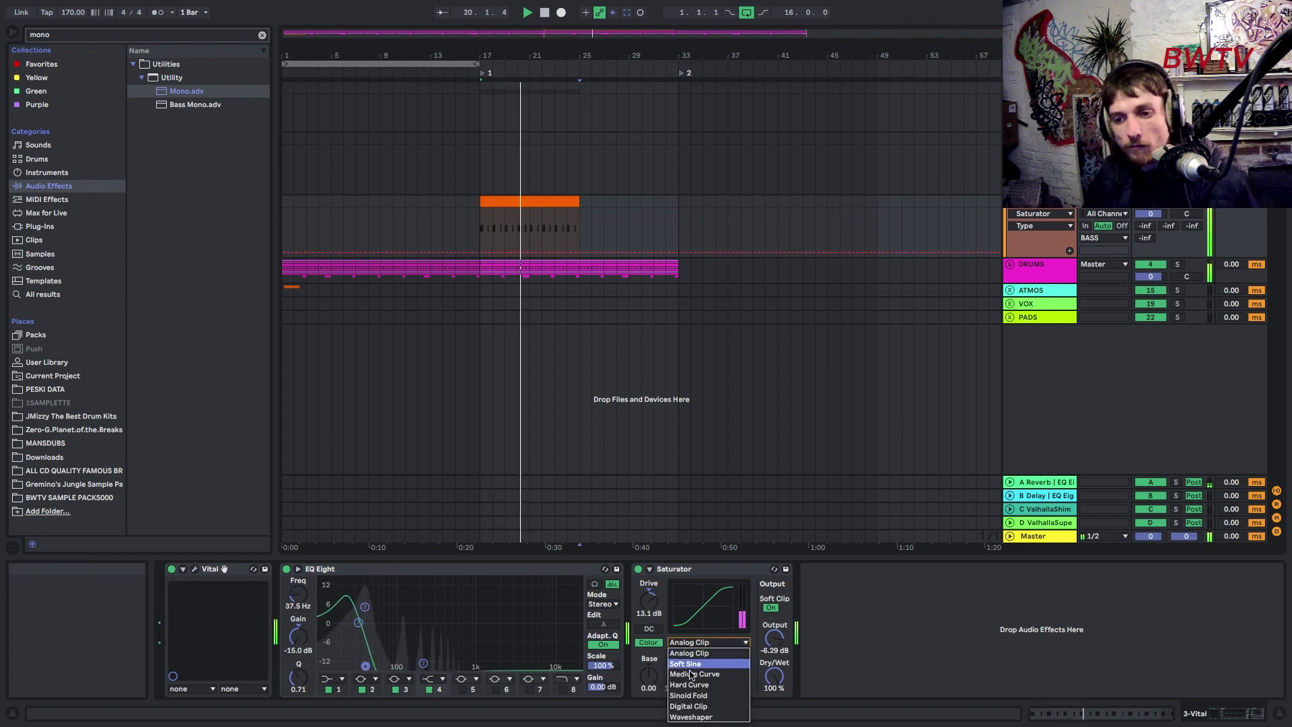
left_click(703, 689)
left_click_drag(652, 612, 652, 623)
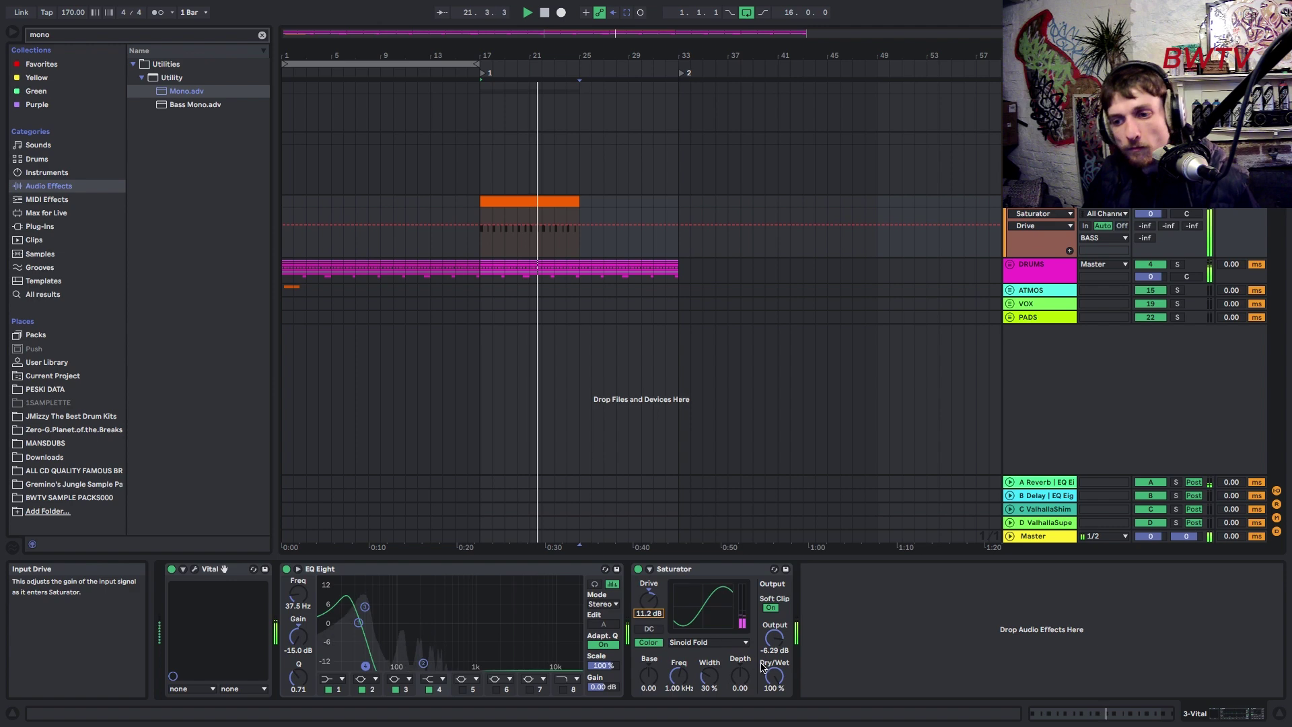
Step: Raise the output level of the Vital track's Saturator
left_click_drag(774, 638, 774, 625)
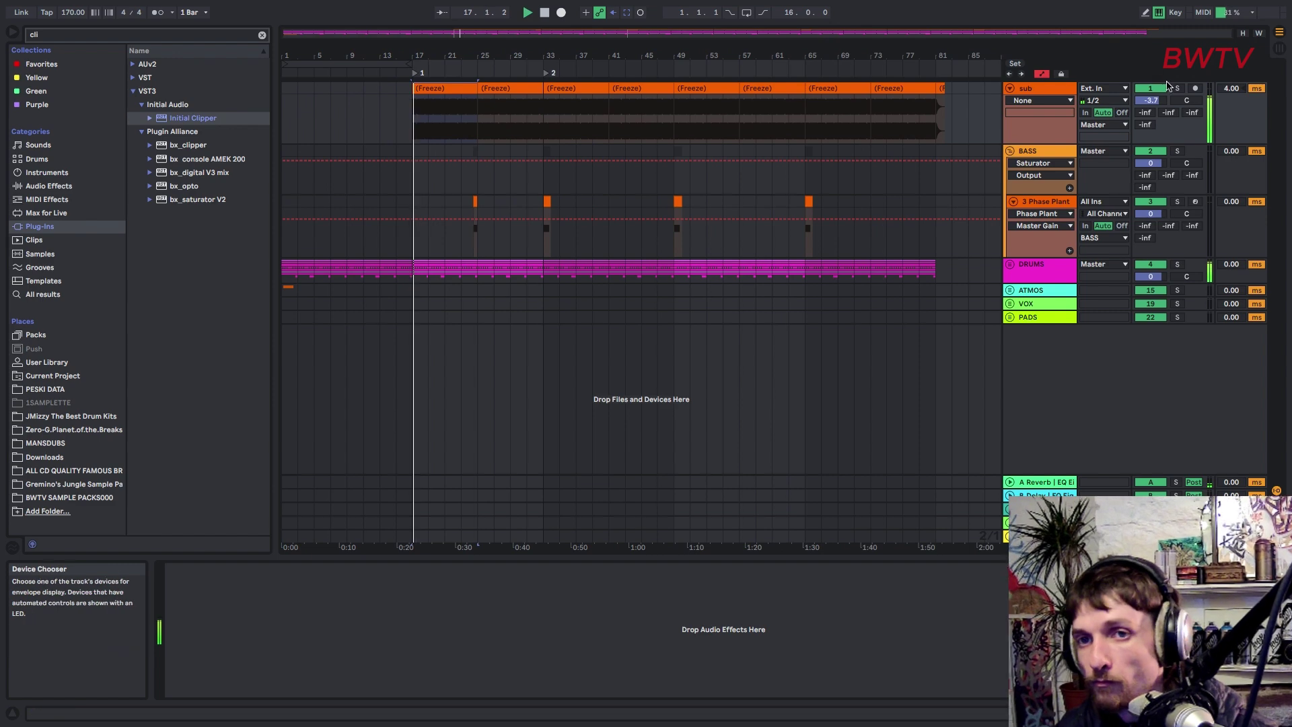
Step: Set the sub track's volume to -8.0 dB and consolidate its part from bar 17 to bar 19 into a two-bar clip
mouse_move(1151, 100)
left_mouse_down()
mouse_move(1150, 117)
mouse_move(1151, 94)
left_mouse_up()
left_click_drag(413, 51, 413, 155)
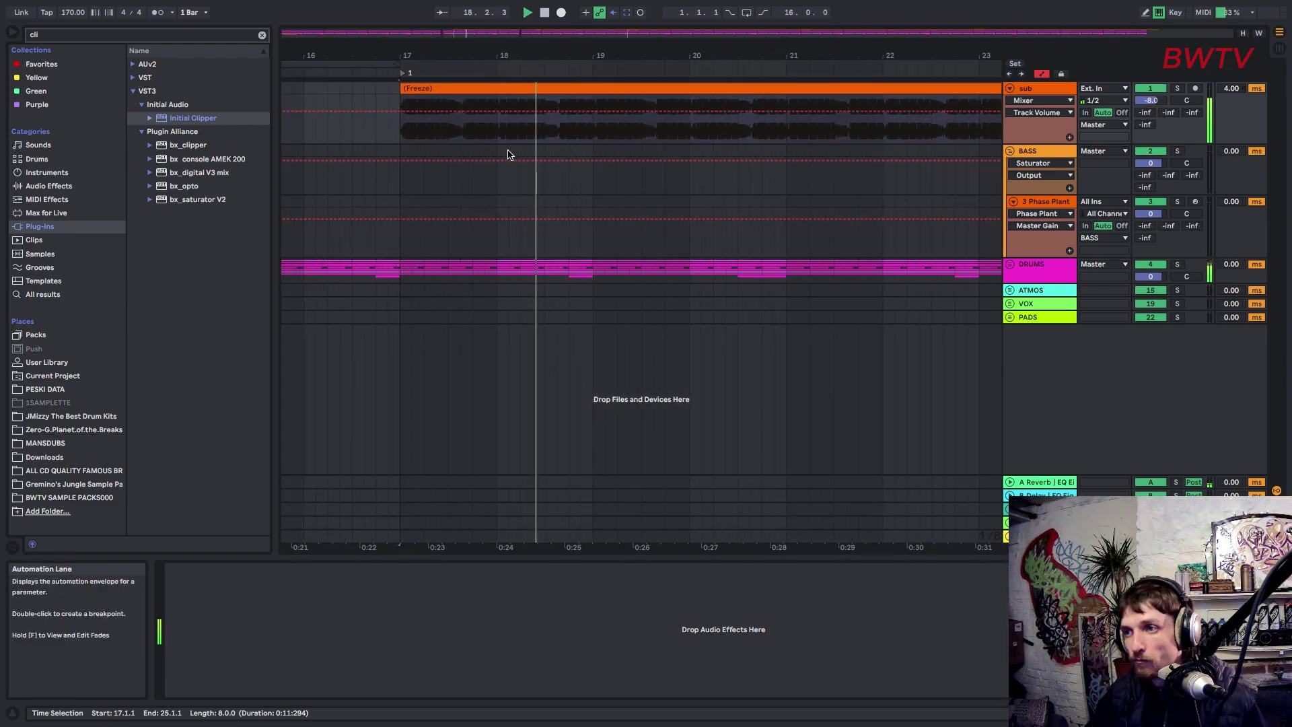
key("space")
left_click_drag(544, 88, 405, 99)
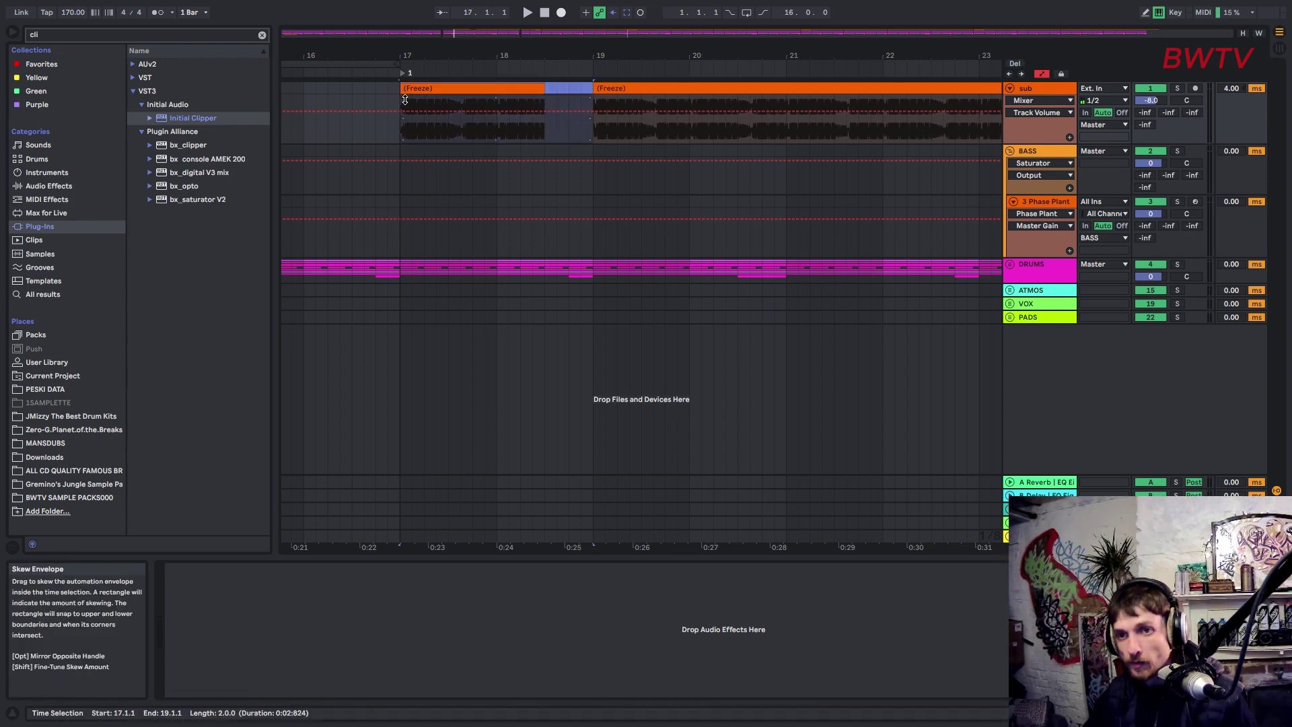
key("super+j")
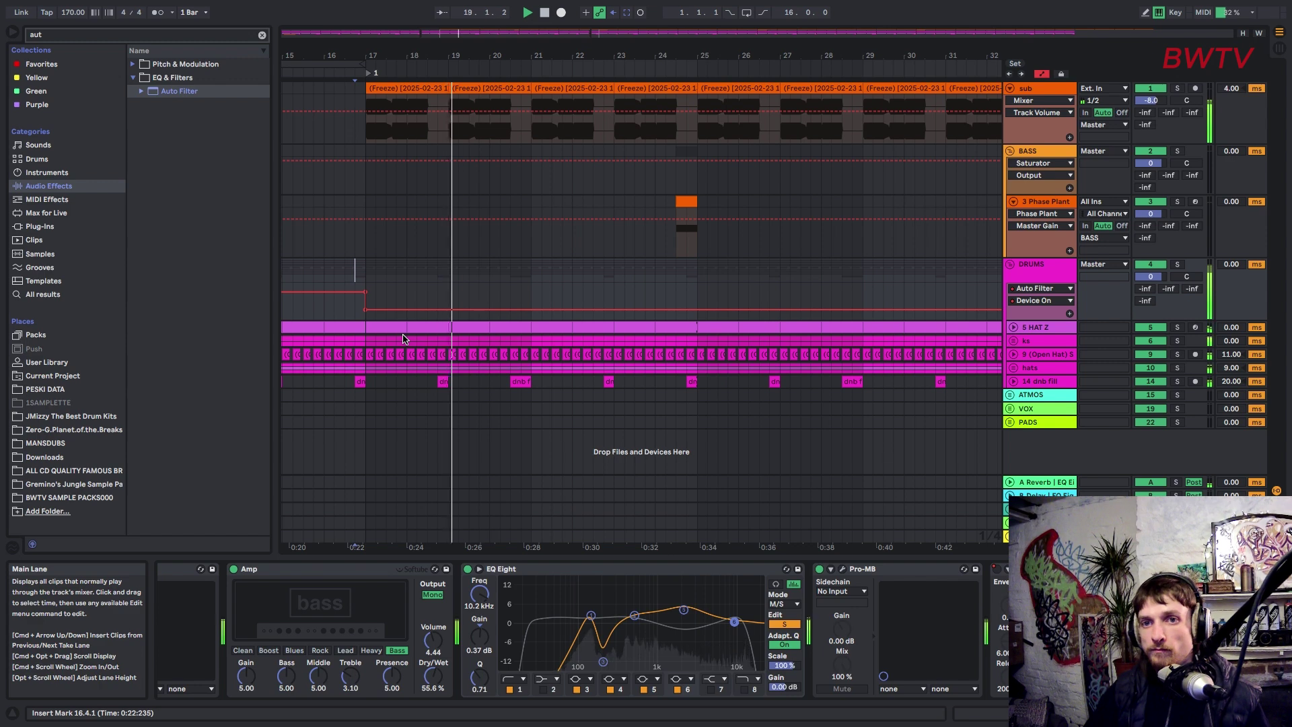
Step: Place LO SUBBA CLIP.aif on the sub track at bar 24, copy it just before bar 21, and play back from bar 17
left_click(1049, 92)
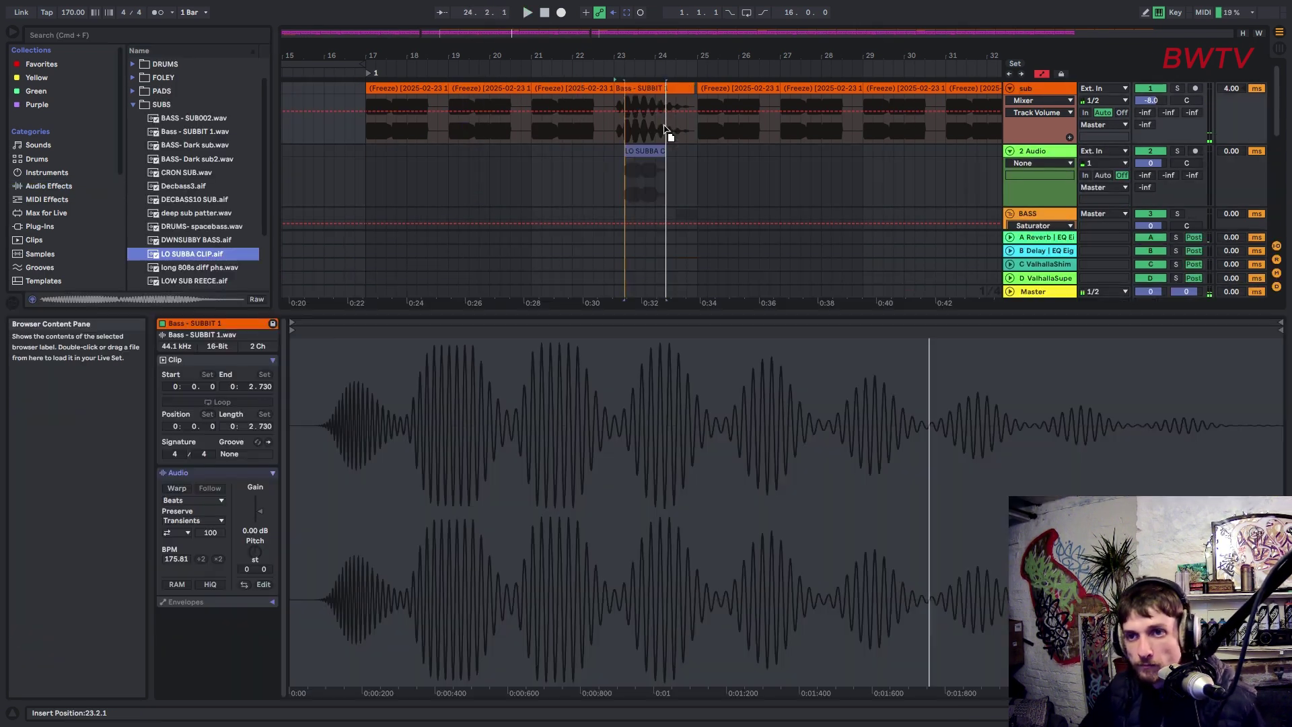
left_click_drag(669, 129, 652, 111)
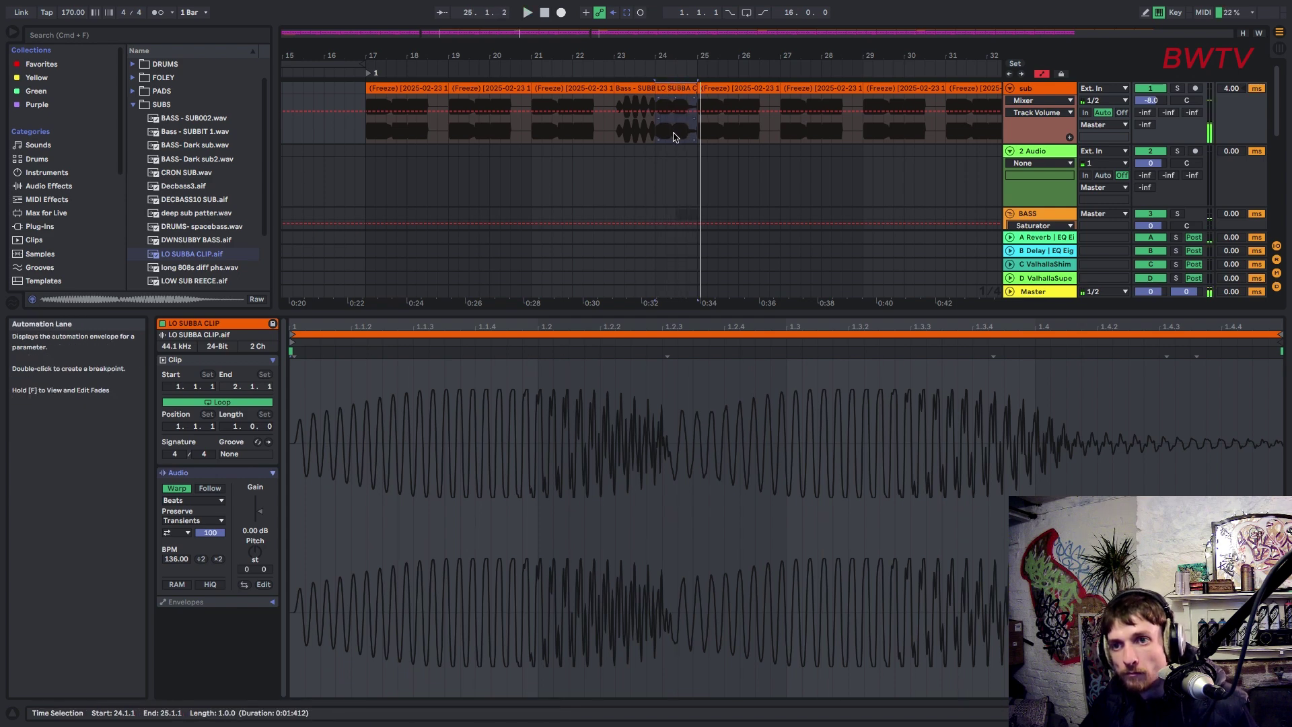
left_click_drag(662, 89, 515, 95)
key("space")
left_click(377, 87)
key("space")
key("space")
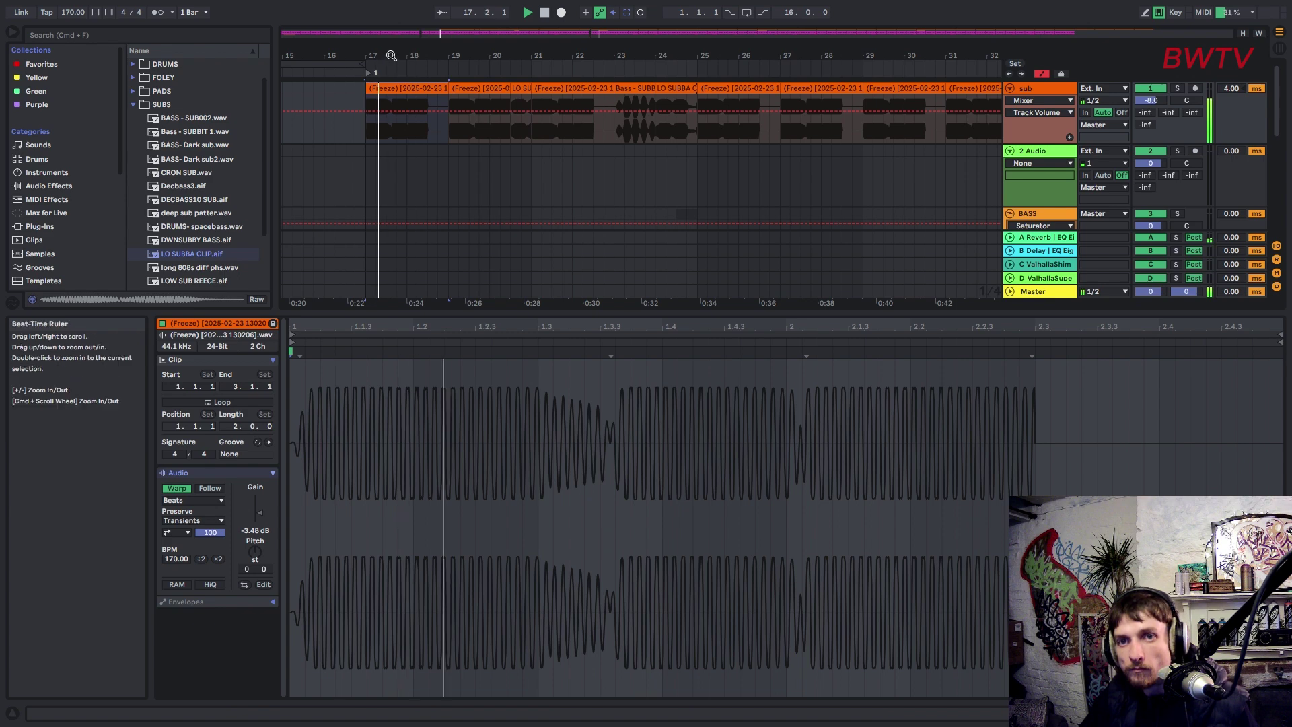
Step: Duplicate the sub track's eight-bar pattern from bar 17 to 25 repeatedly until it fills up to bar 89
left_click_drag(391, 56, 407, 21)
left_click_drag(404, 175, 423, 121)
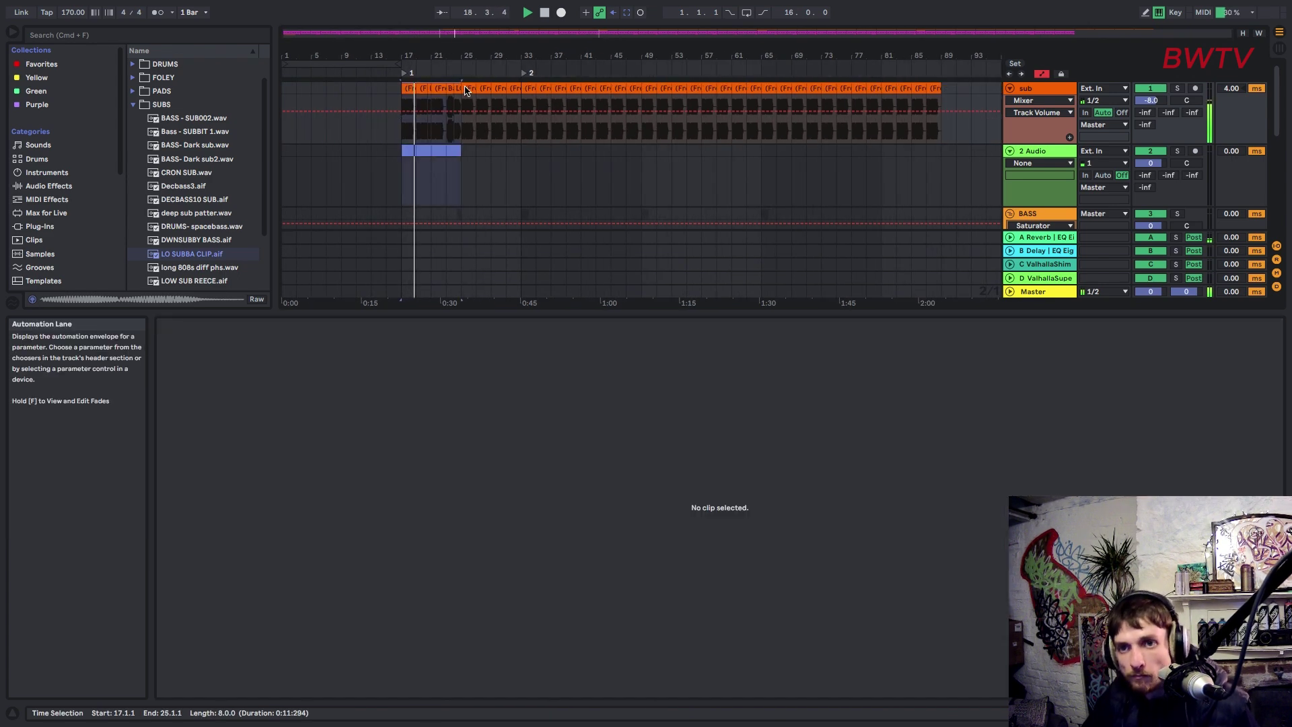
key("super+d")
key("super+d")
key("super+d")
key("super+d")
key("super+d")
key("super+d")
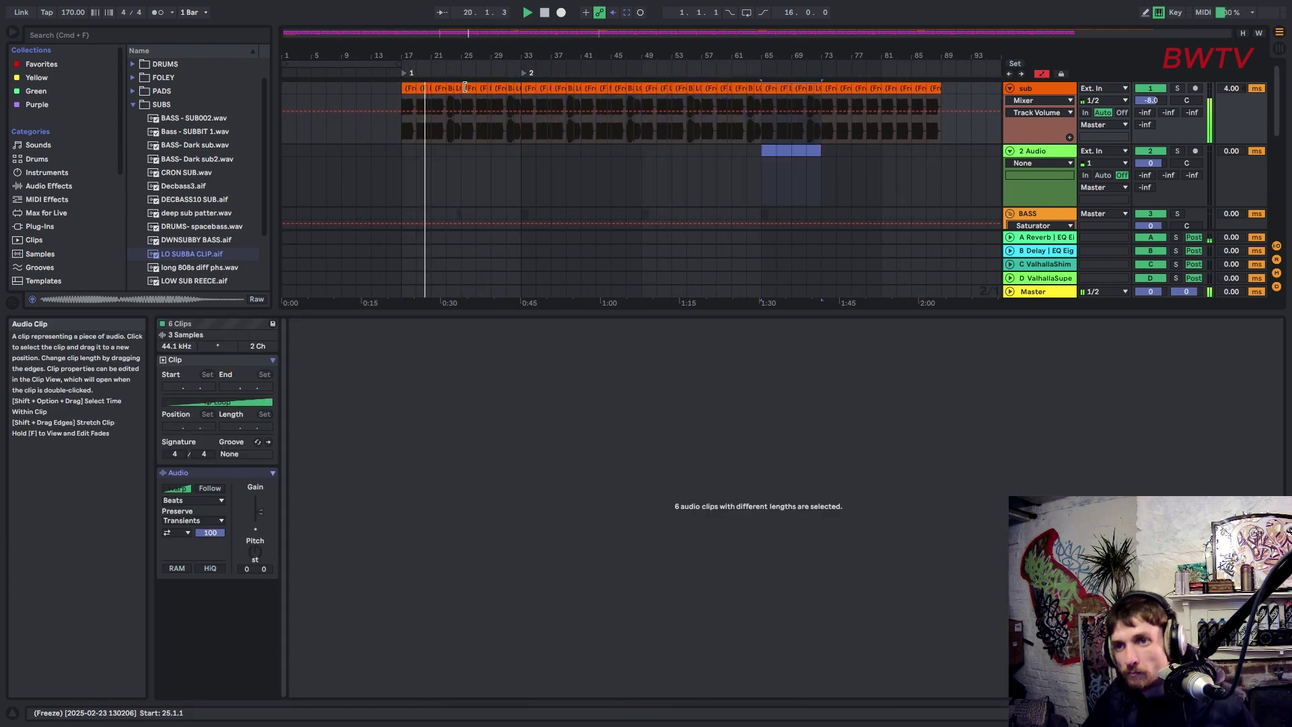
key("super+d")
key("super+d")
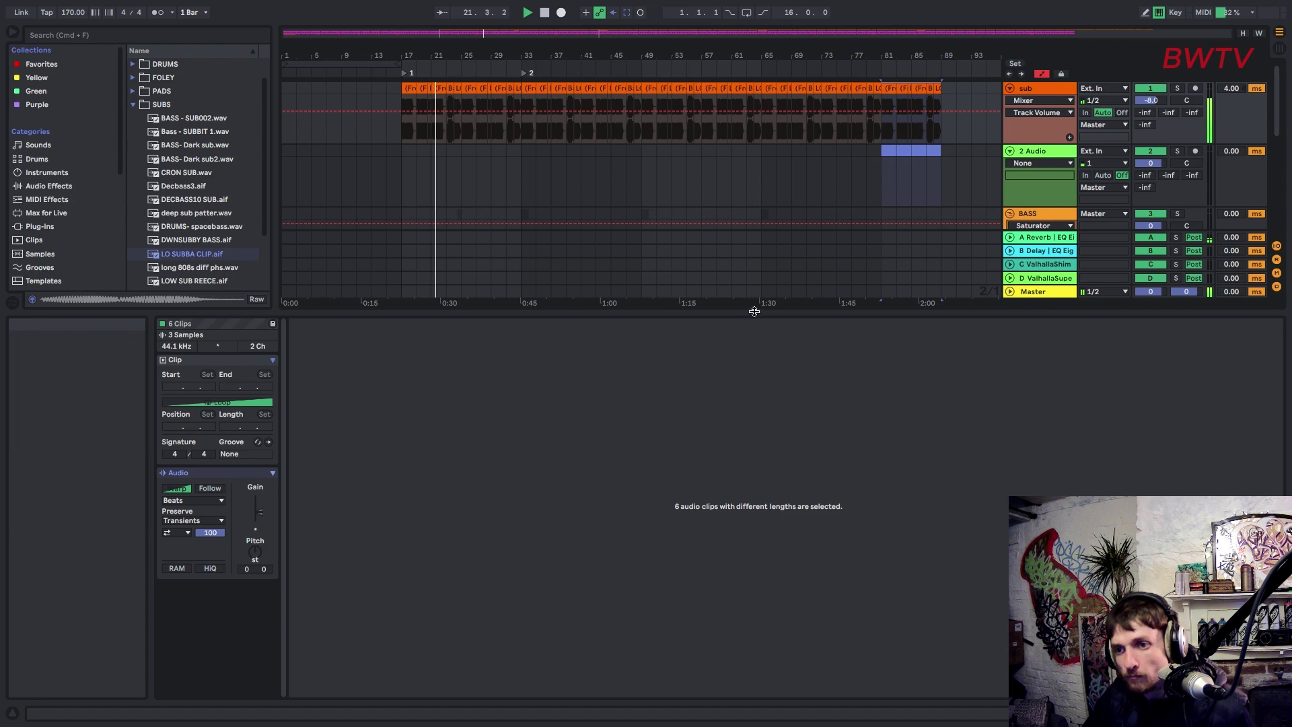
Step: Turn off transient looping in the hats loop clip at bar 17 and set its transient envelope to 10
left_click_drag(752, 321, 755, 562)
left_click(1042, 74)
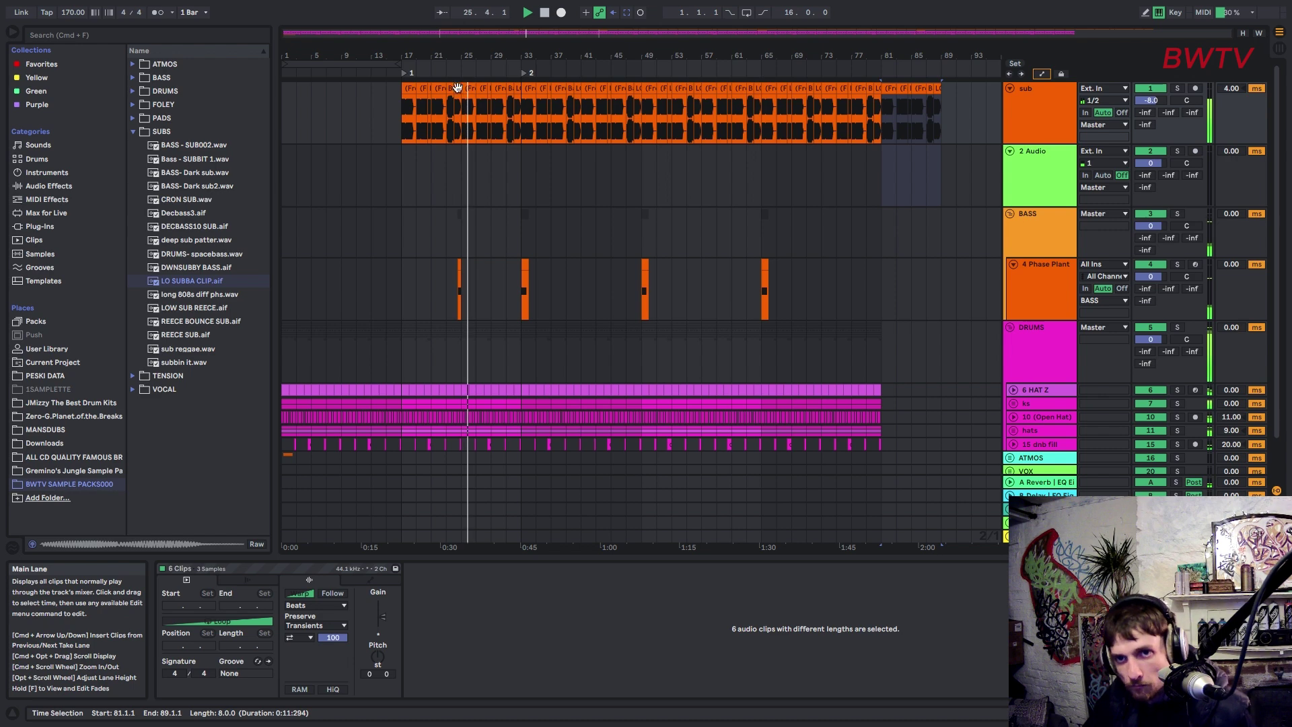
left_click_drag(404, 55, 394, 199)
scroll(393, 204, "down", 3)
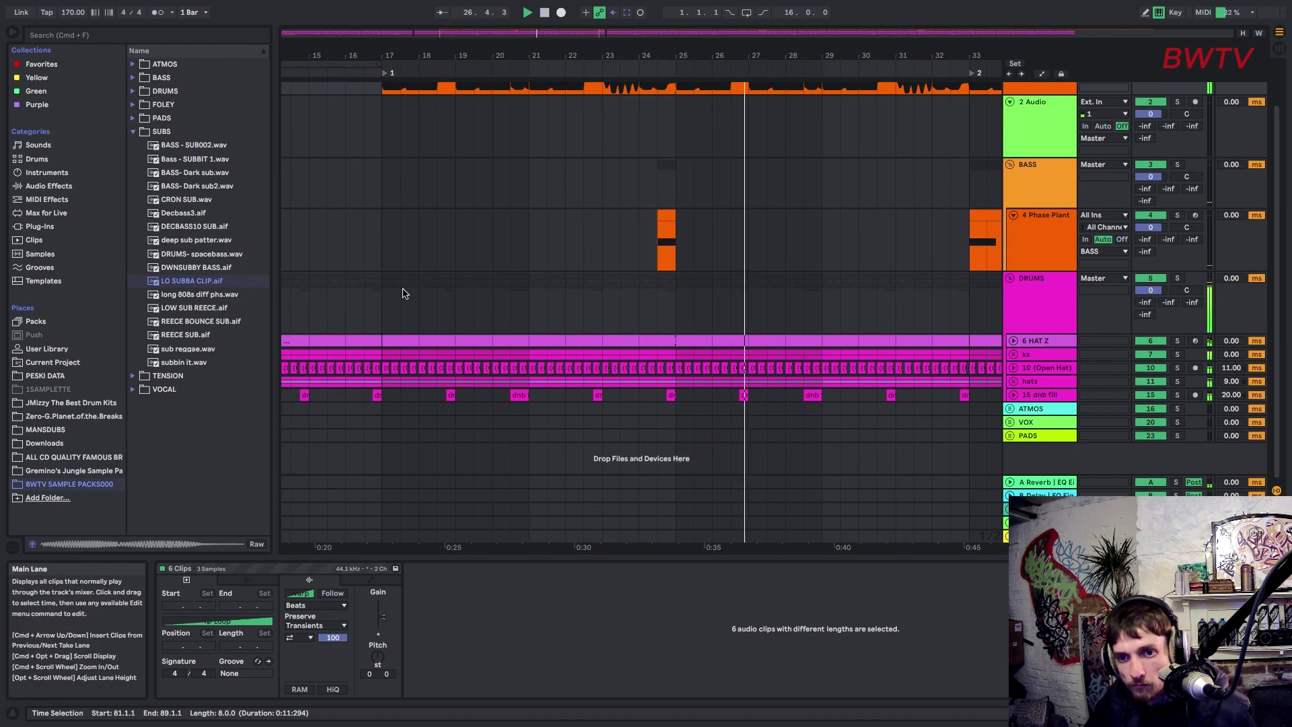
left_click(1013, 381)
scroll(405, 296, "down", 8)
left_click(381, 260)
key("space")
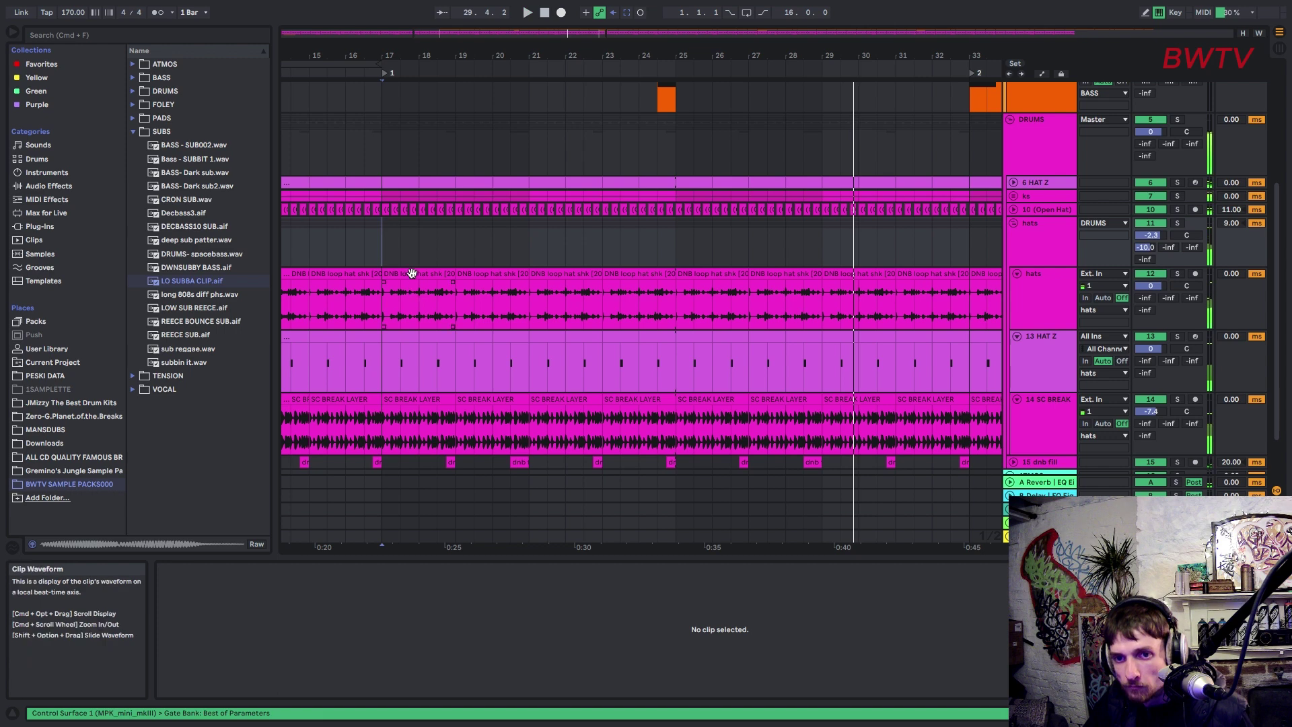
left_click(412, 274)
left_click(299, 637)
left_click(297, 649)
key("space")
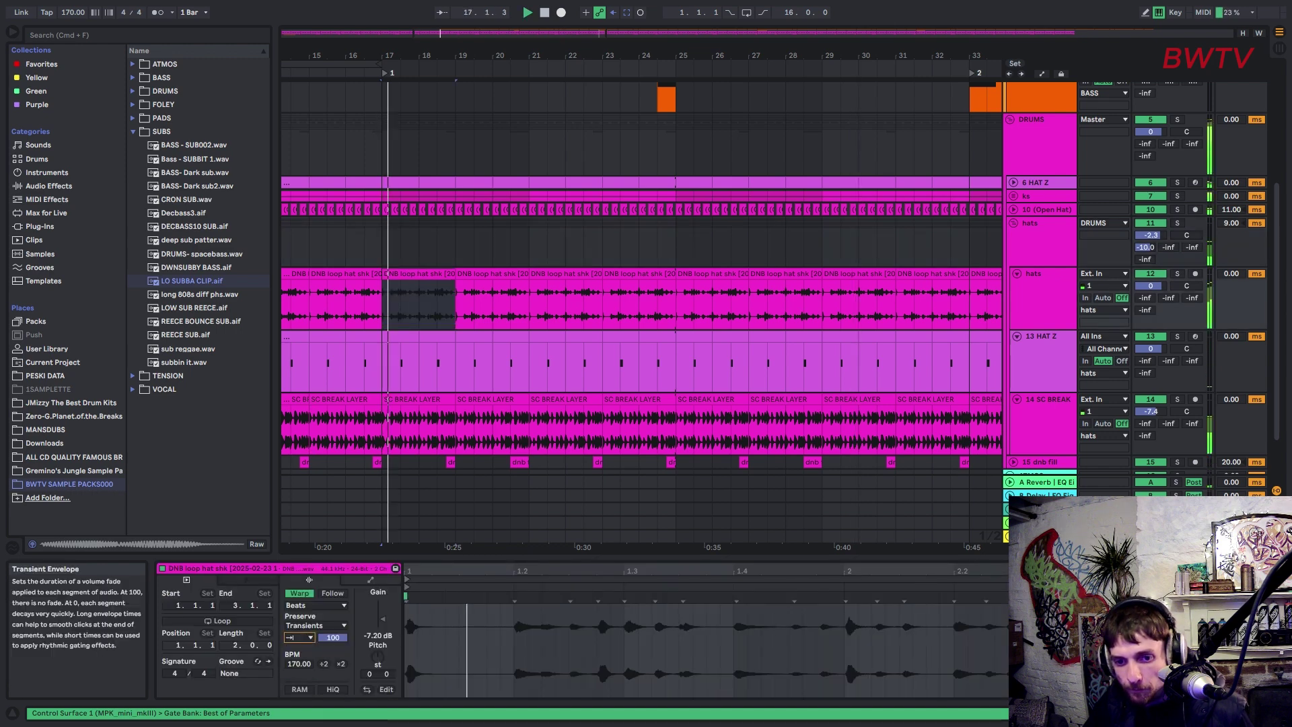
left_click_drag(333, 637, 332, 698)
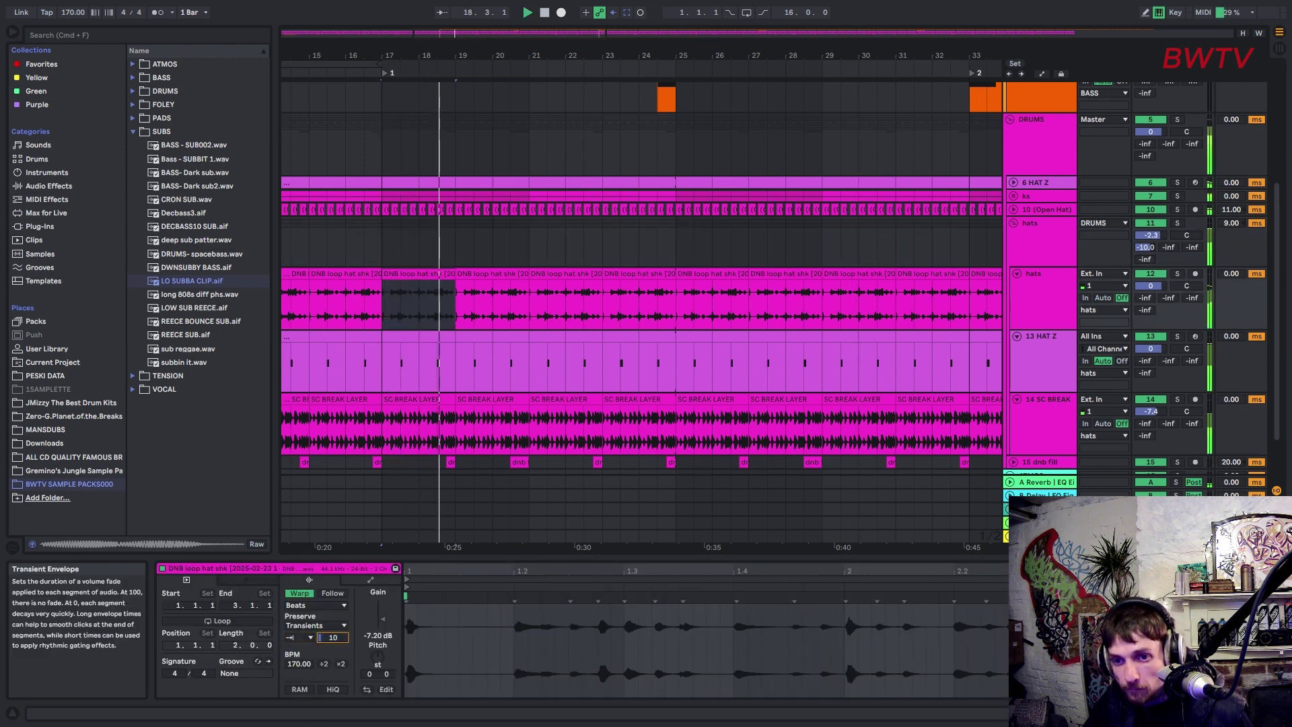
Step: Duplicate the edited two-bar hats clip nine times from bar 19 through bar 37
left_click(425, 274)
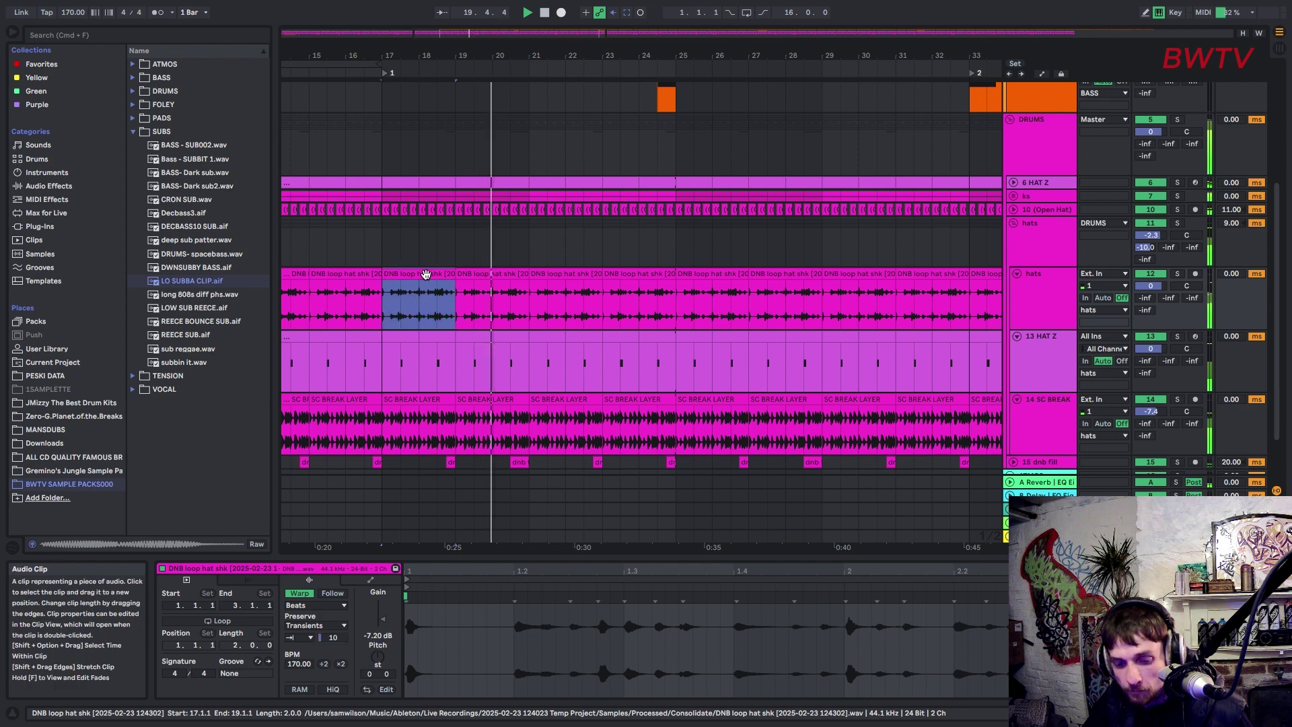
key("super+d")
key("super+d")
key("super+d")
key("super+d")
key("super+d")
key("super+d")
key("super+d")
key("super+d")
key("super+d")
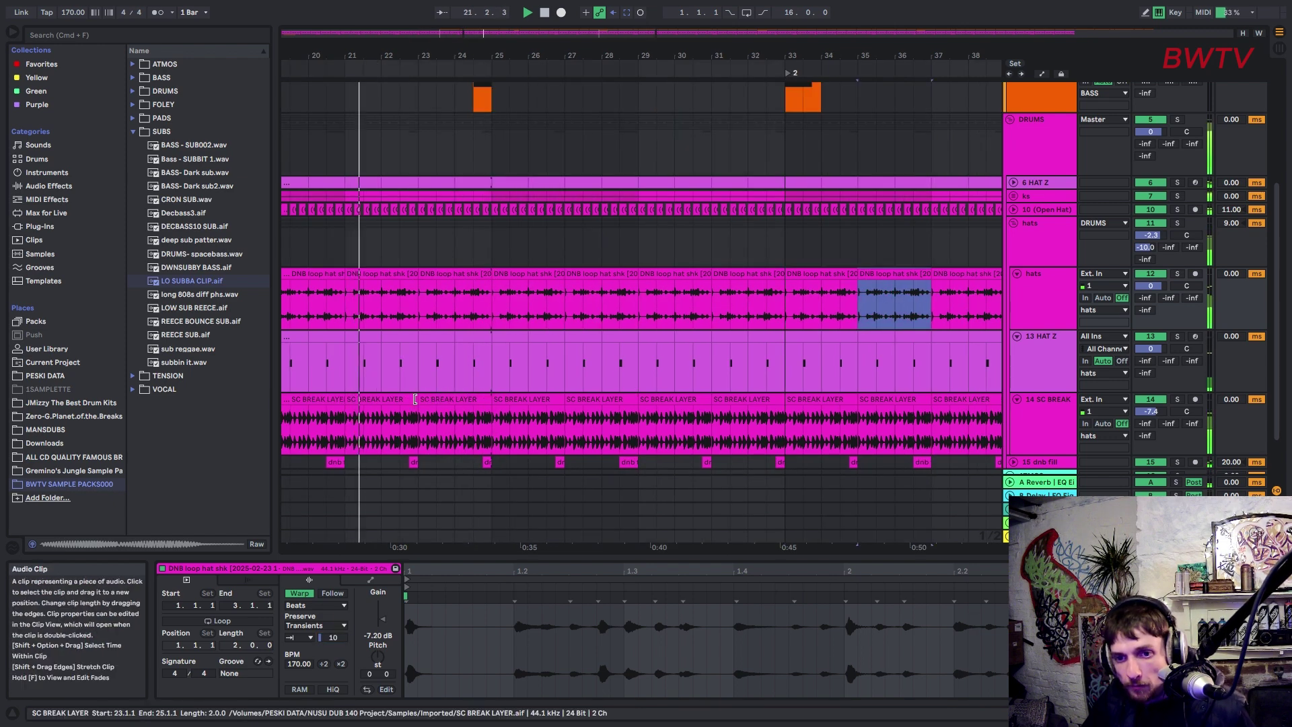
Step: Set the SC BREAK LAYER clip at bar 19 to a transient envelope of 0 without transient looping, and duplicate it up to bar 41
left_click(330, 402)
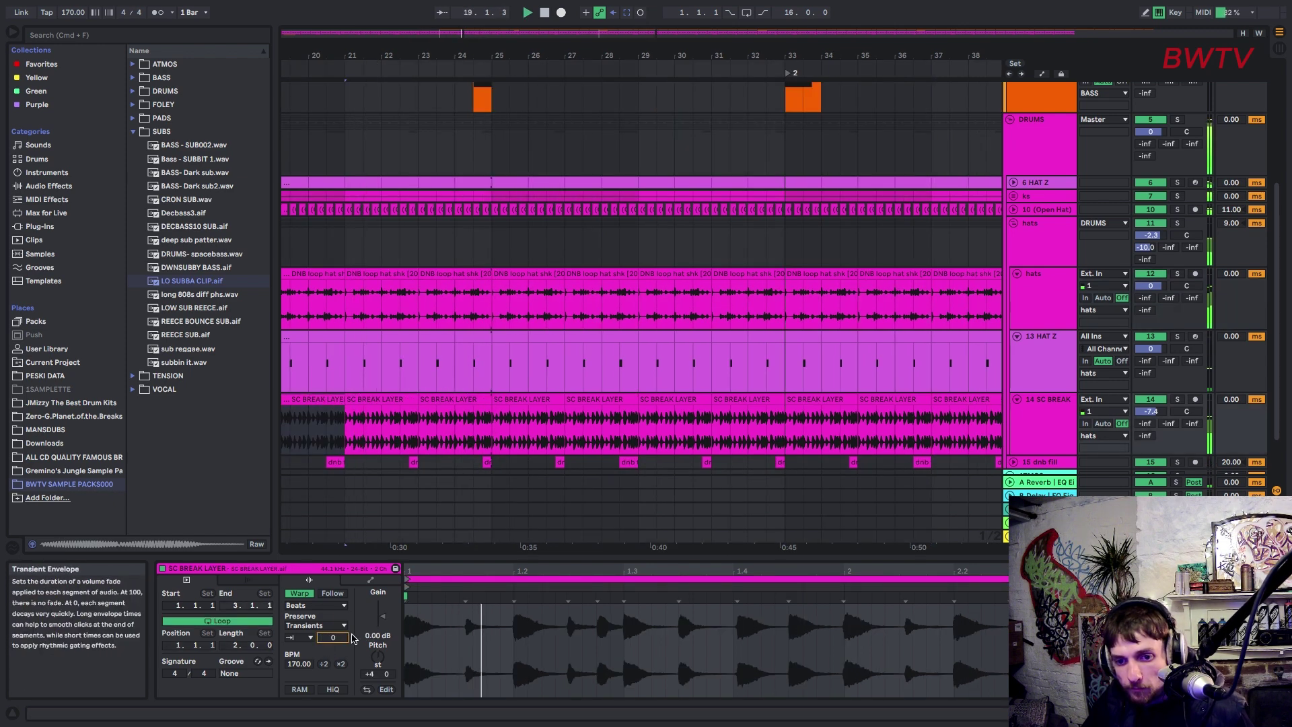
left_click(332, 401)
key("super+d")
key("super+d")
key("super+d")
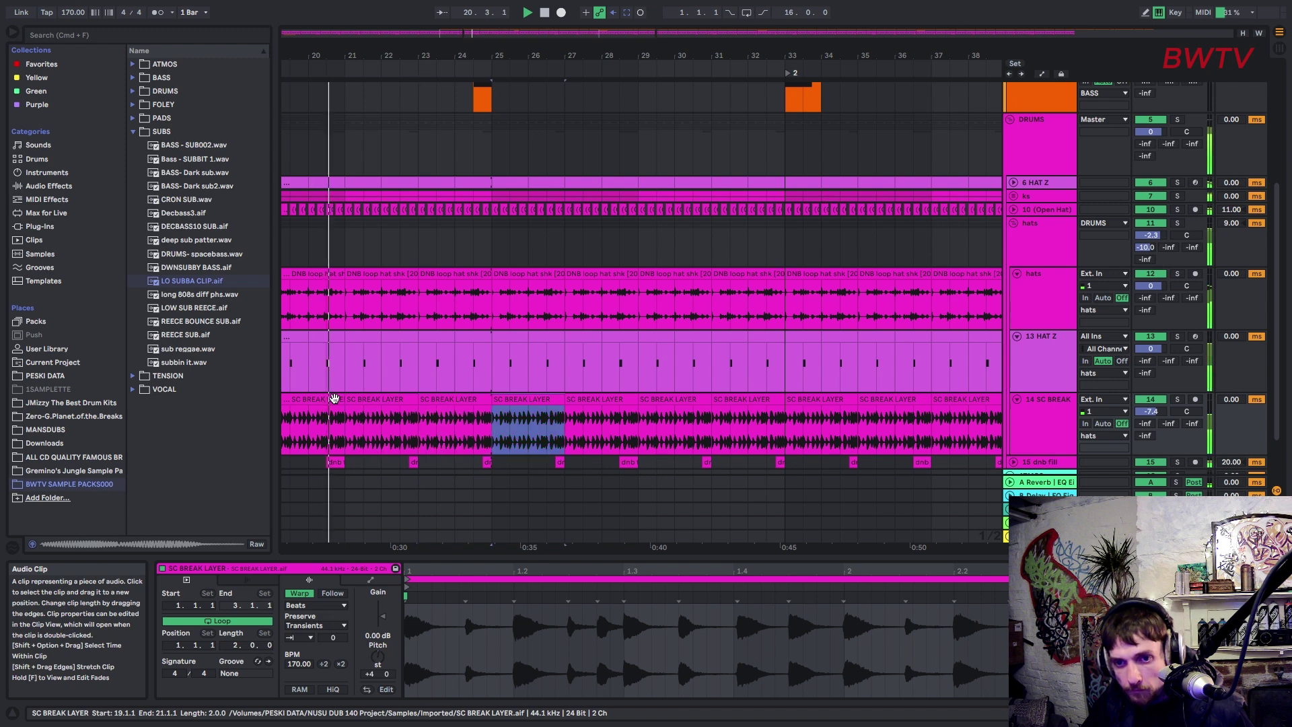
key("super+d")
key("super+d")
key("super+d")
key("super+d")
key("super+d")
key("super+d")
key("super+d")
Step: Warp the Open Hat clips from bar 17 to 33 in Beats mode with transient looping off and a transient envelope of 40
left_click_drag(431, 55, 431, 14)
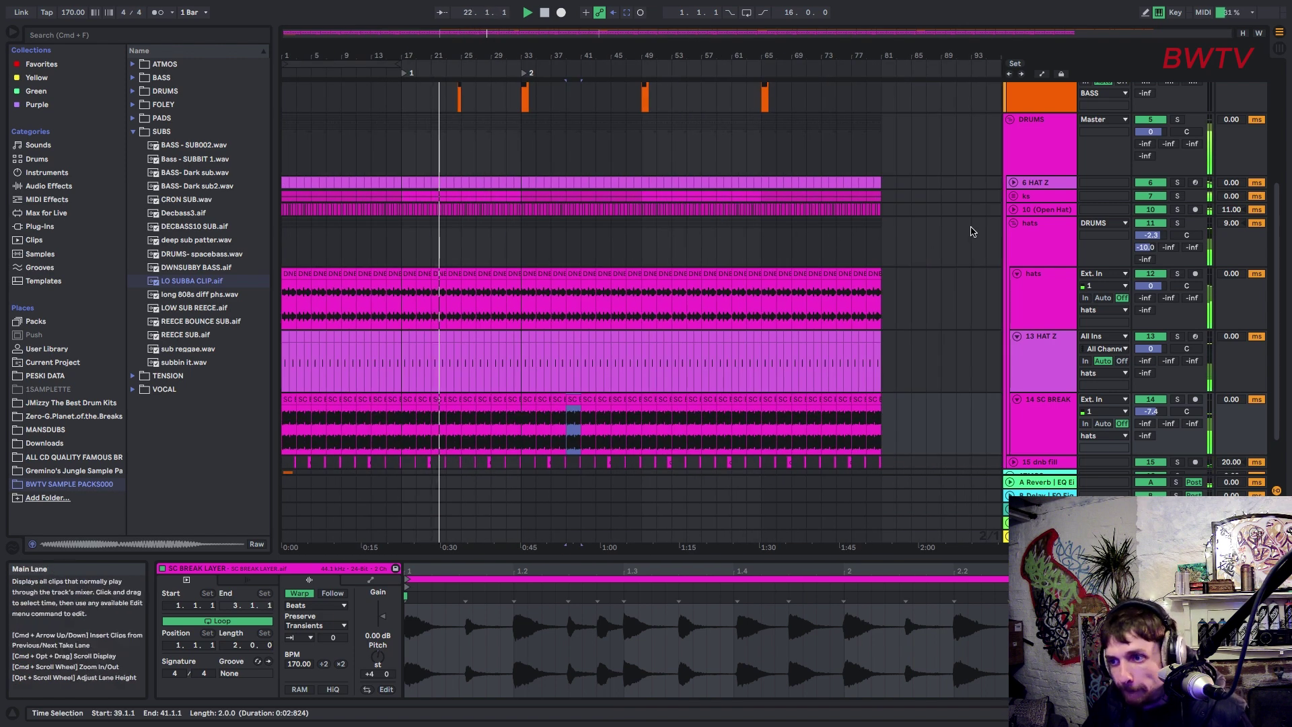
left_click(1012, 209)
double_click(1039, 211)
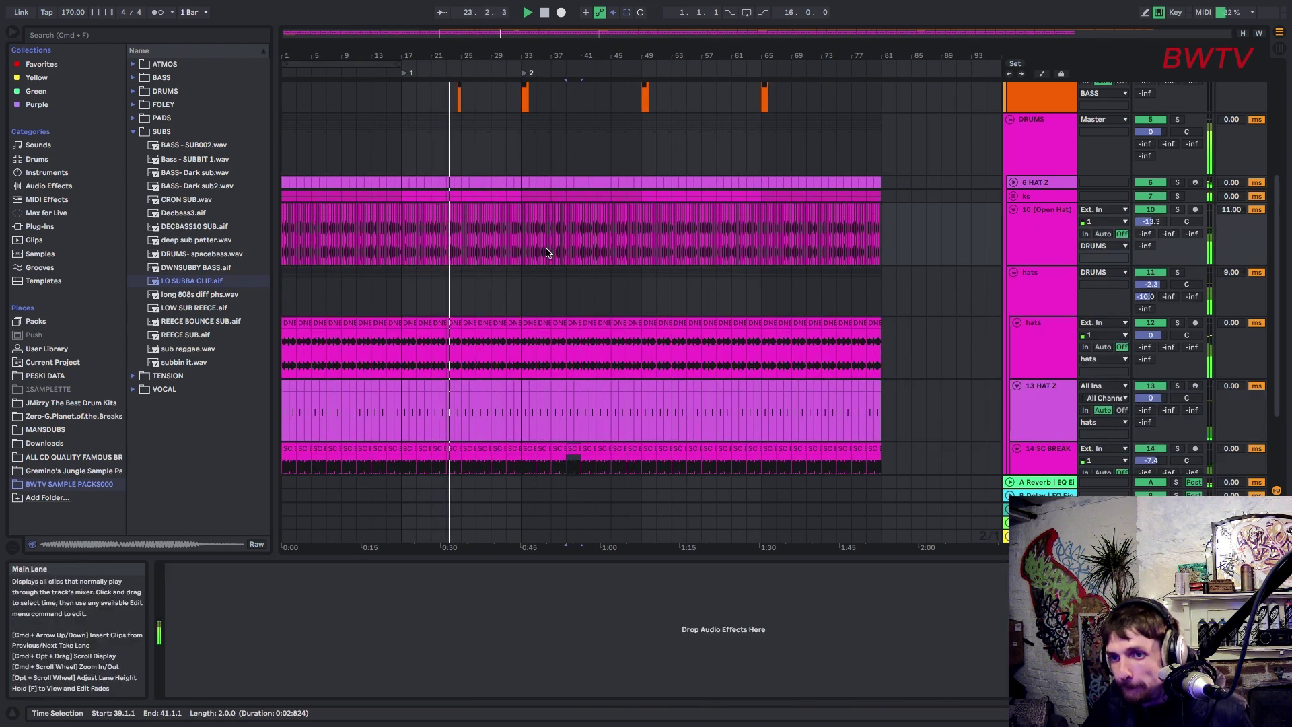
double_click(402, 233)
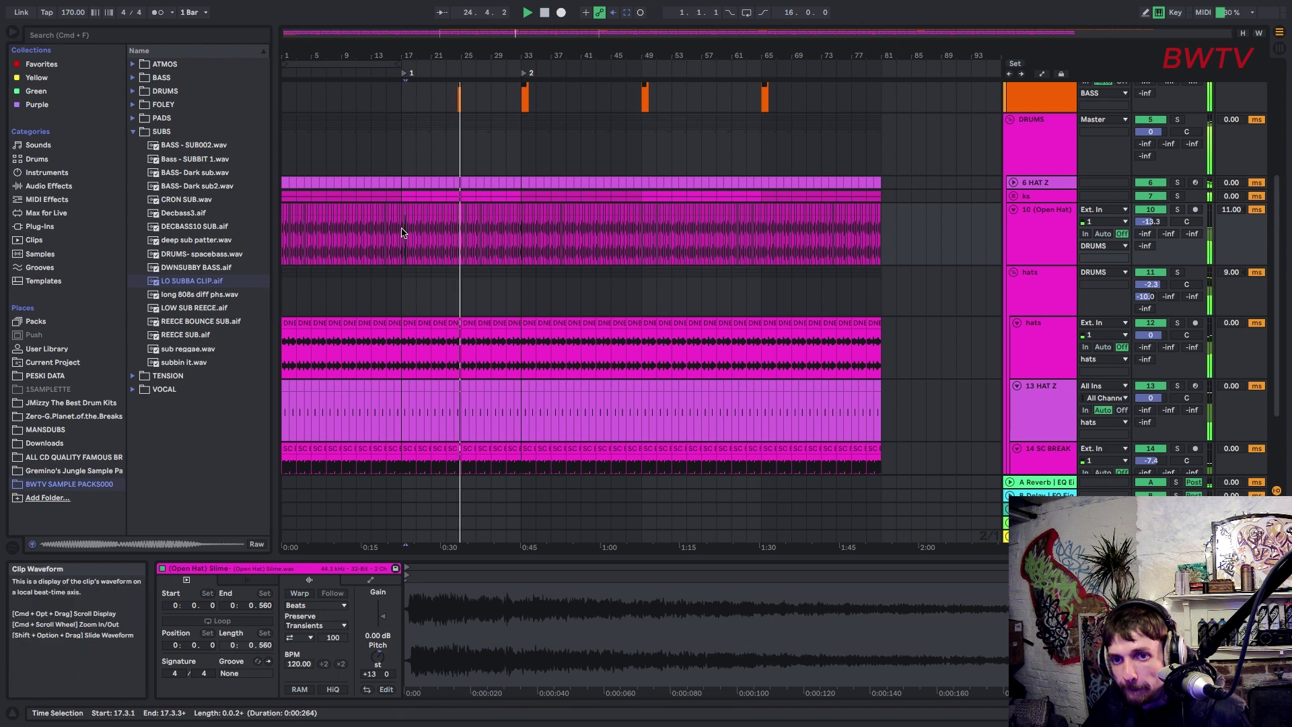
left_click_drag(401, 232, 520, 219)
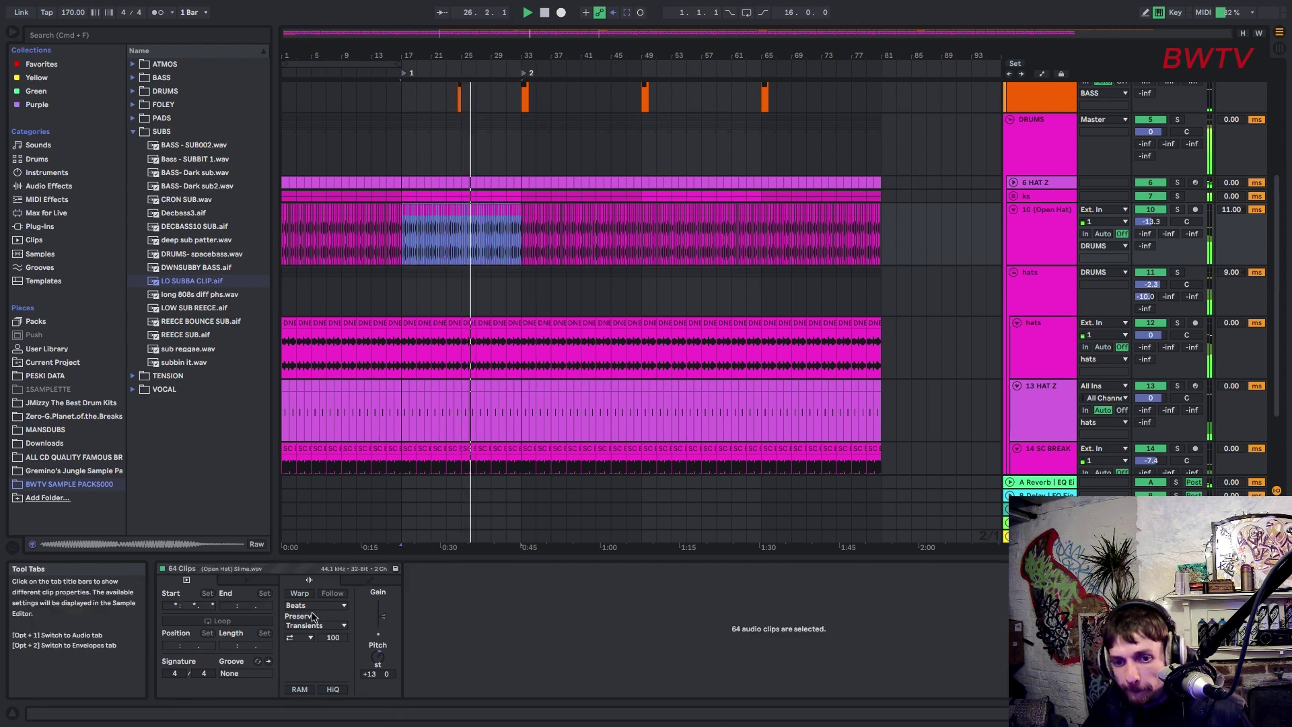
left_click(309, 637)
left_click(308, 639)
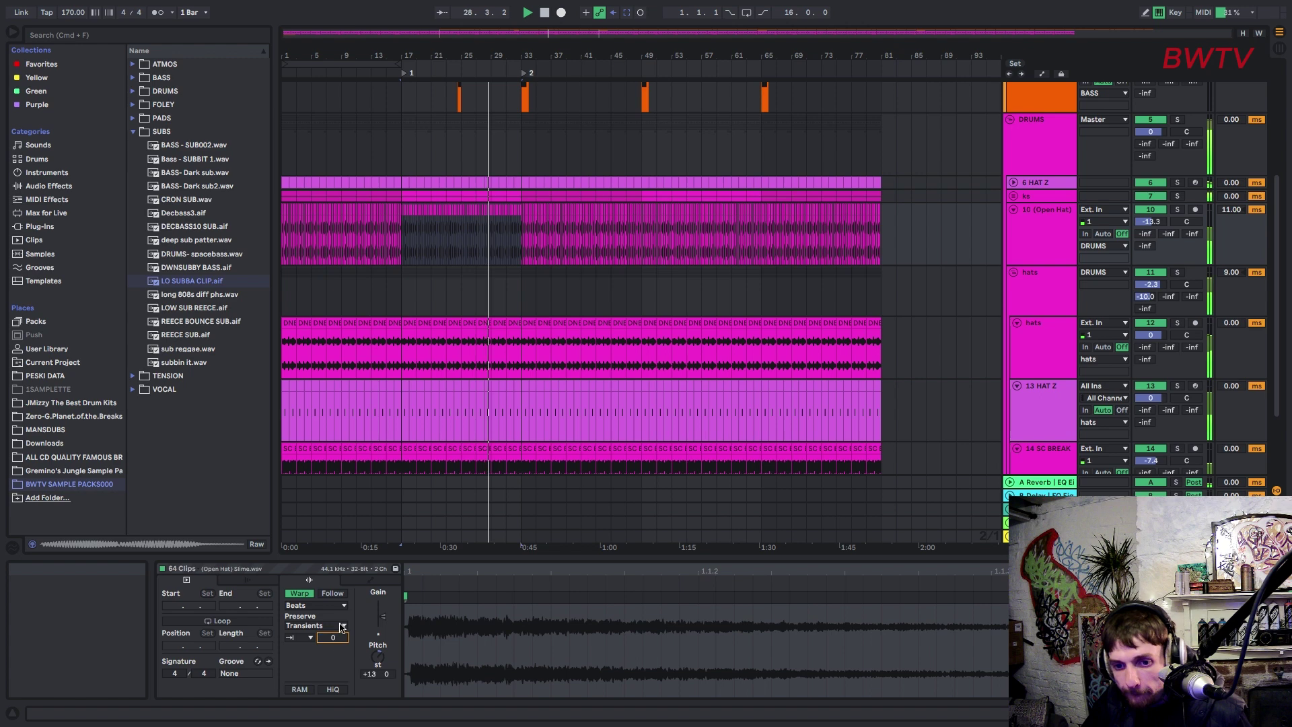
type("8")
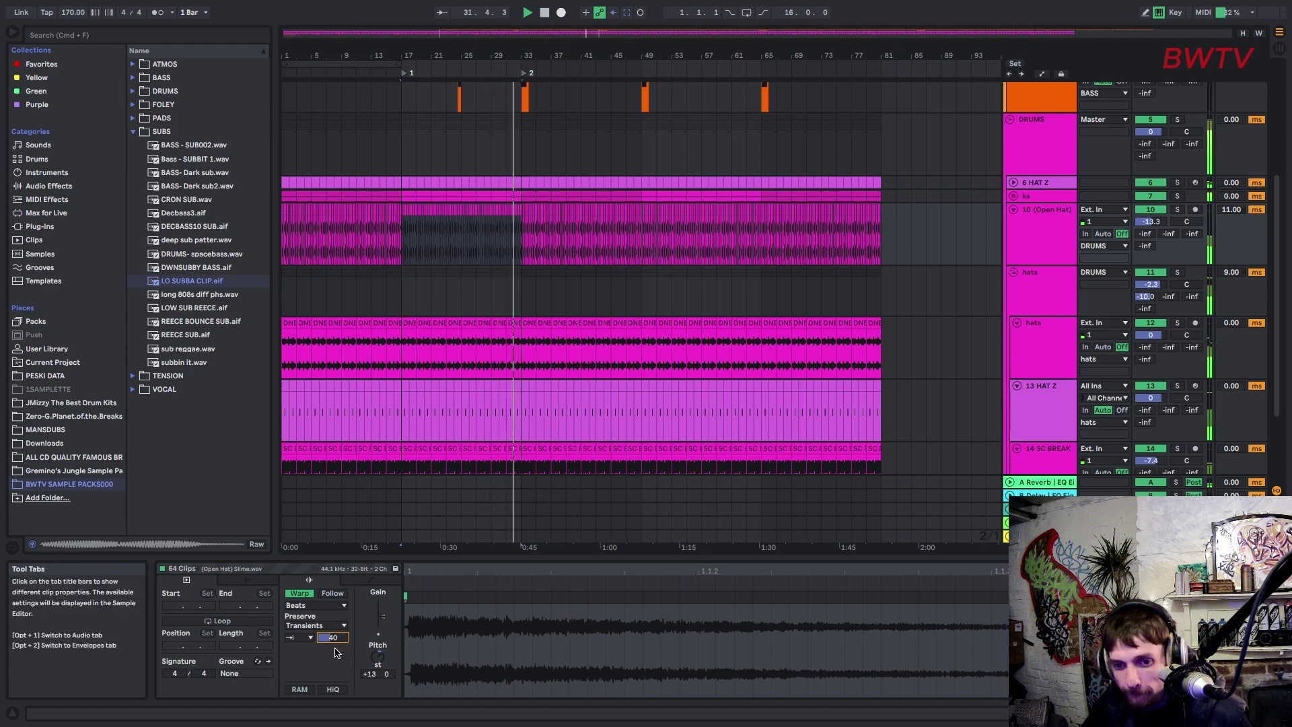
Step: Duplicate the Open Hat section from bar 17 to 33 four times and play the arrangement back
left_click(397, 291)
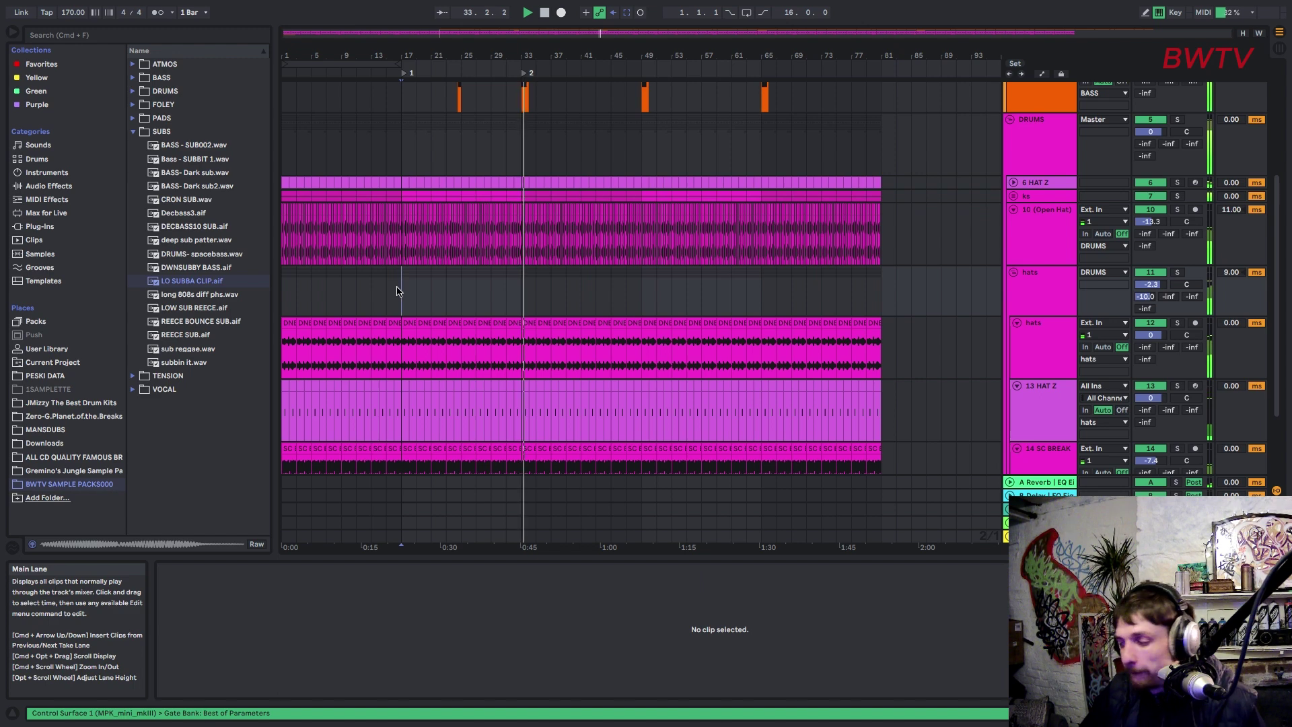
left_click_drag(397, 291, 522, 239)
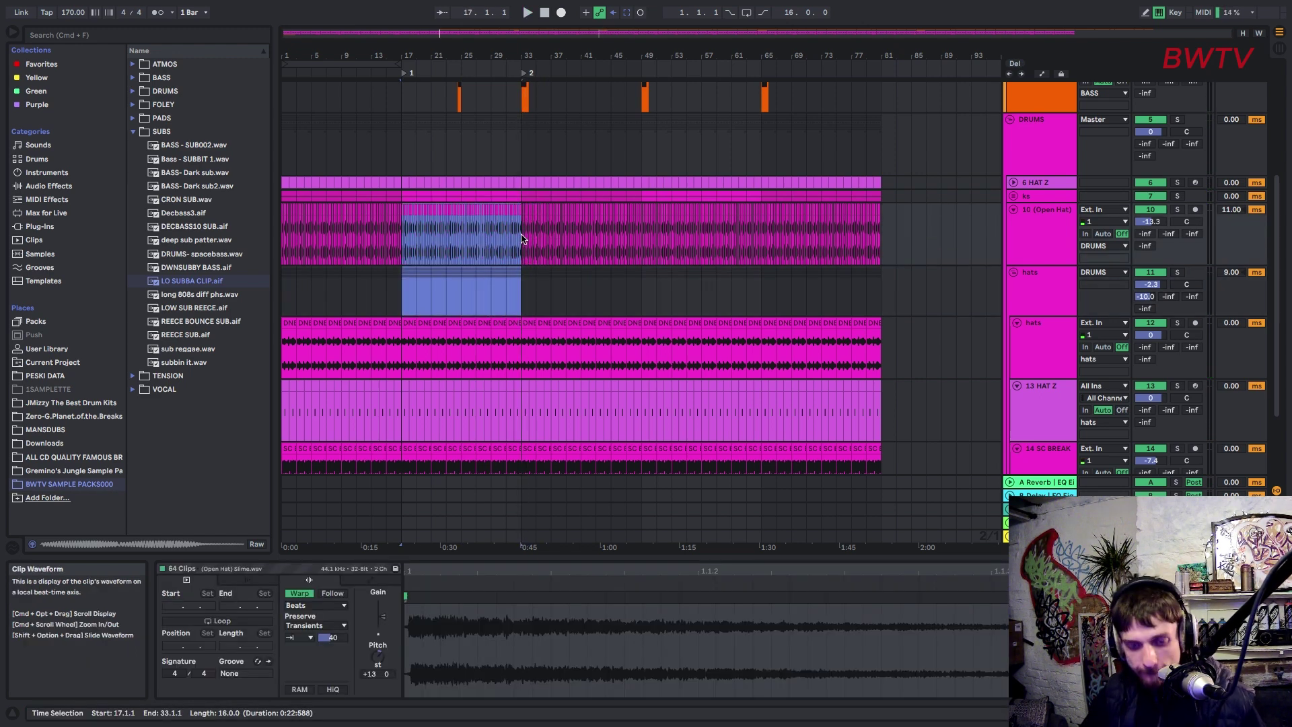
key("super+d")
key("super+d")
key("super+d")
key("super+d")
left_click(388, 143)
key("space")
left_click(328, 144)
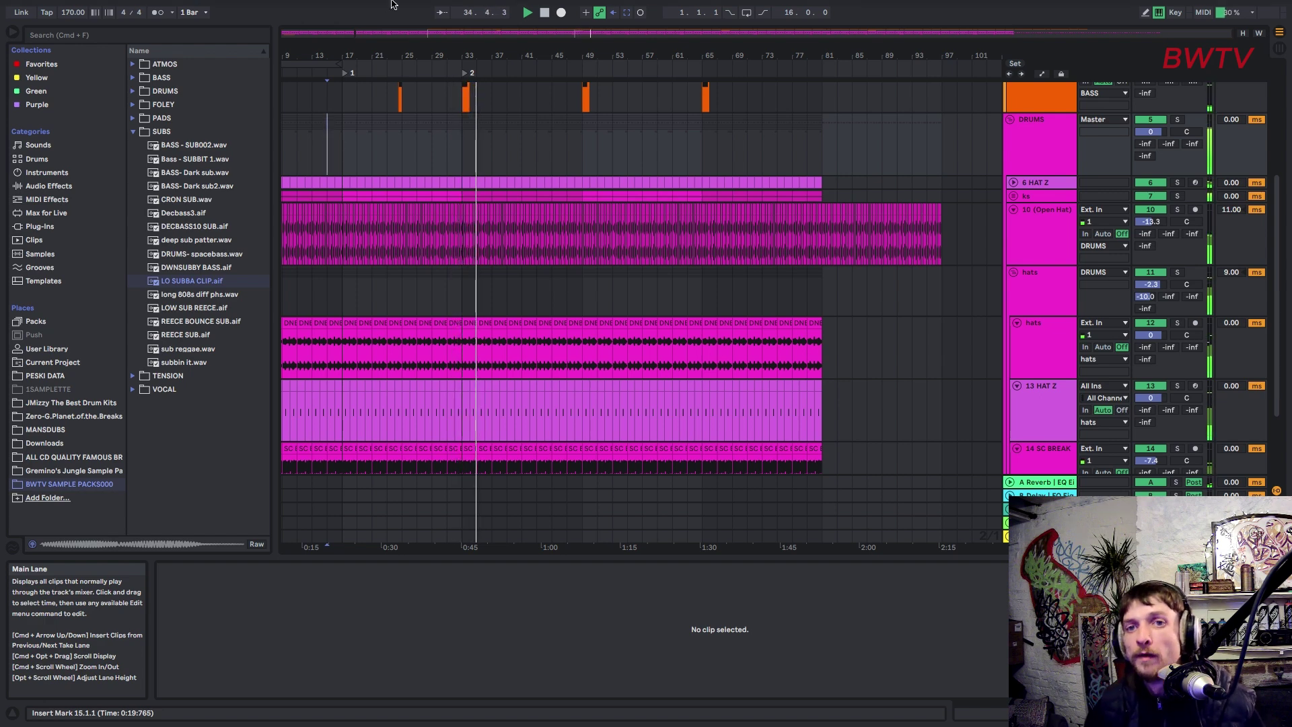
Step: Delete the Phase Plant clips from bar 33 onwards
scroll(412, 113, "up", 3)
left_click_drag(463, 165, 748, 151)
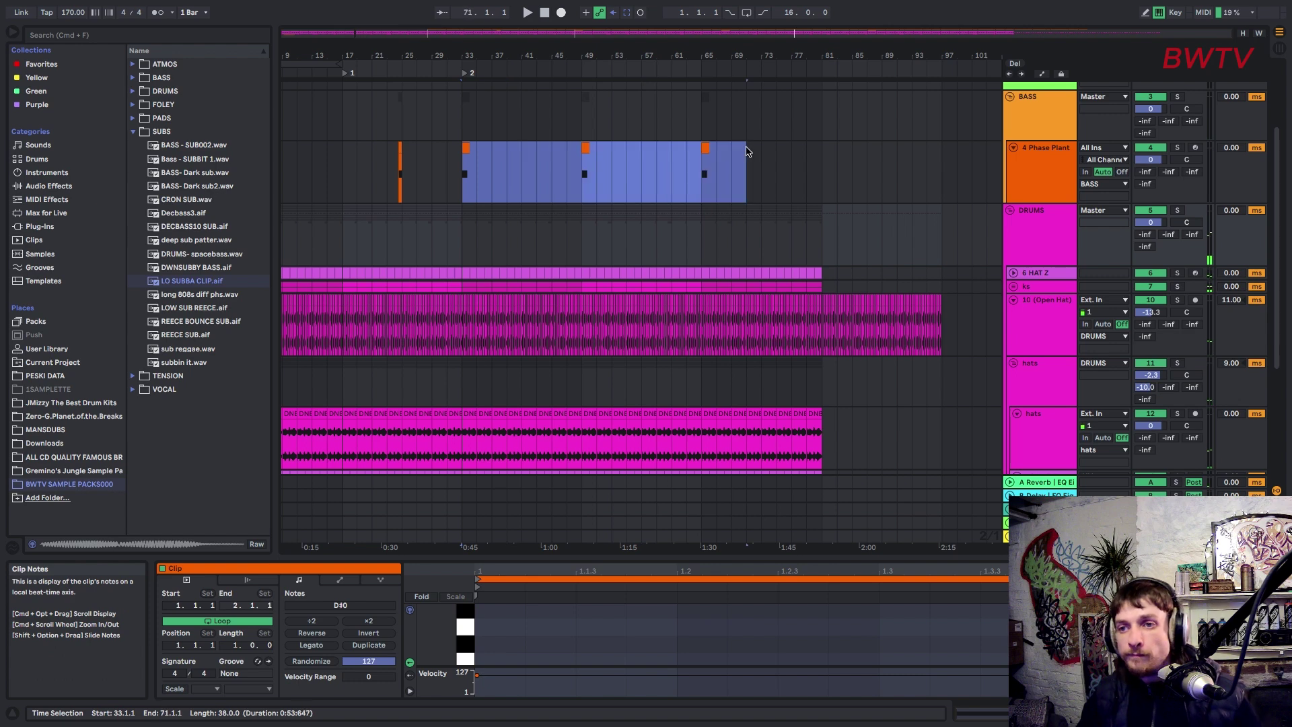
key("Delete")
Step: Add three audio tracks below the Phase Plant track in the BASS group
left_click(1031, 172)
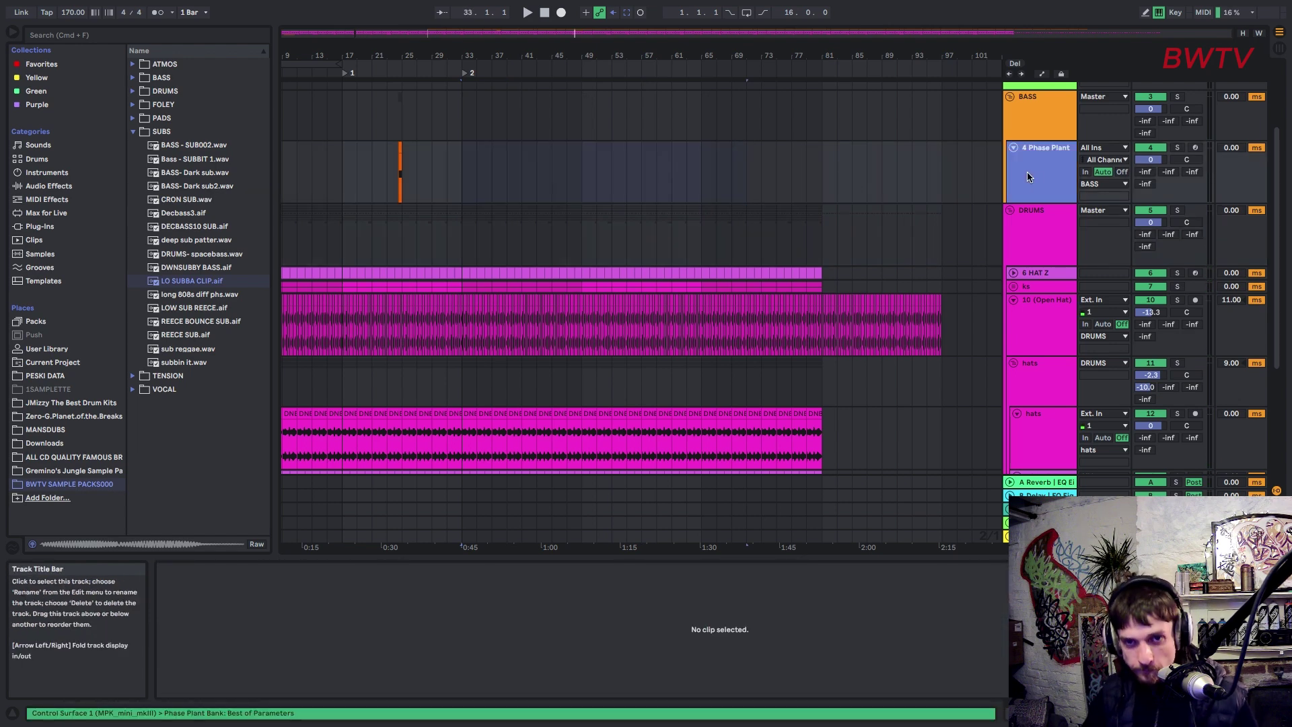
key("super+t")
key("super+t")
key("super+t")
left_click_drag(299, 52, 358, 52)
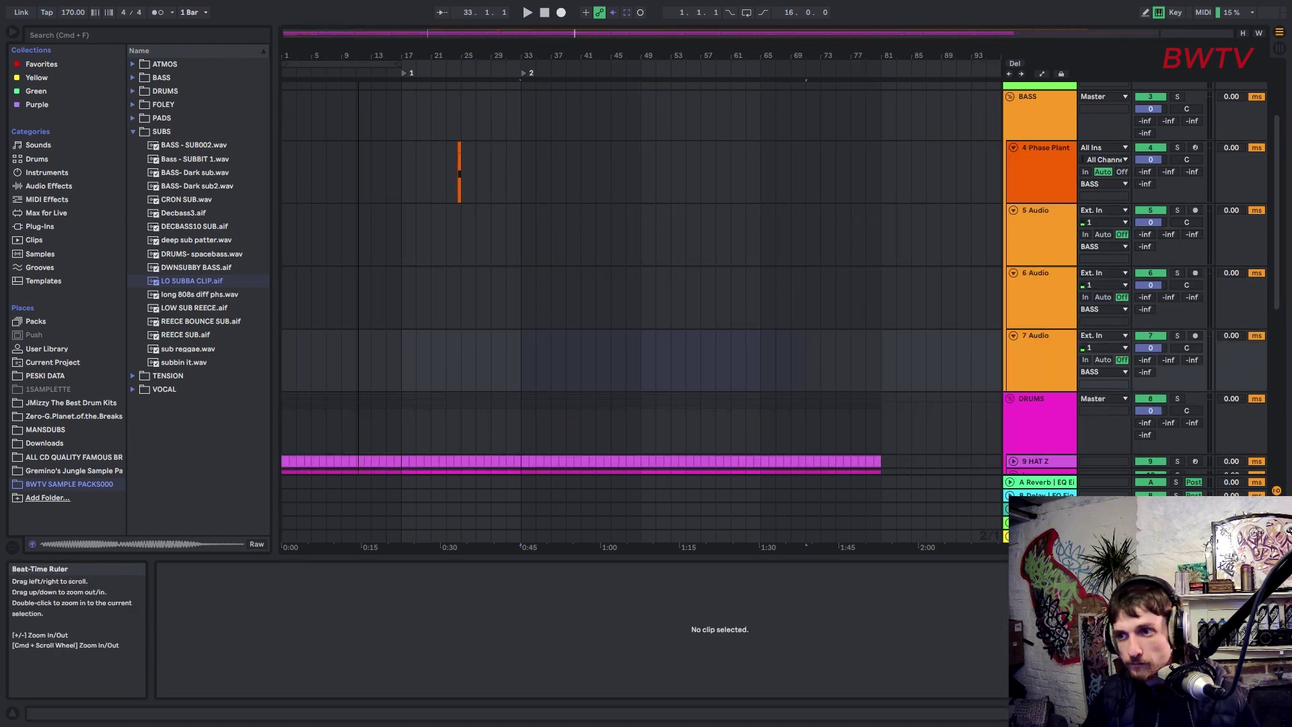
Step: Audition samples in the pack's BASS folder, including 11 minus FM BASS, BASS - env bend and BADSTAB, to find a bass stab
left_click(130, 133)
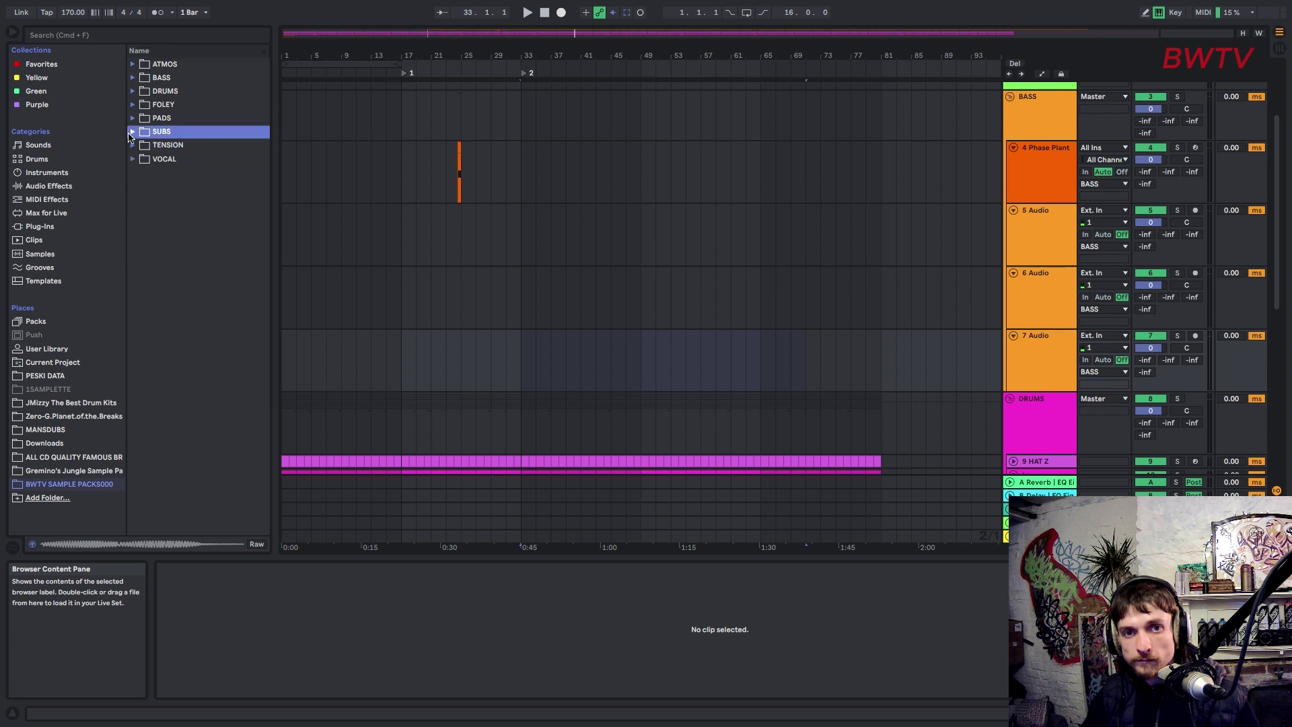
left_click(133, 79)
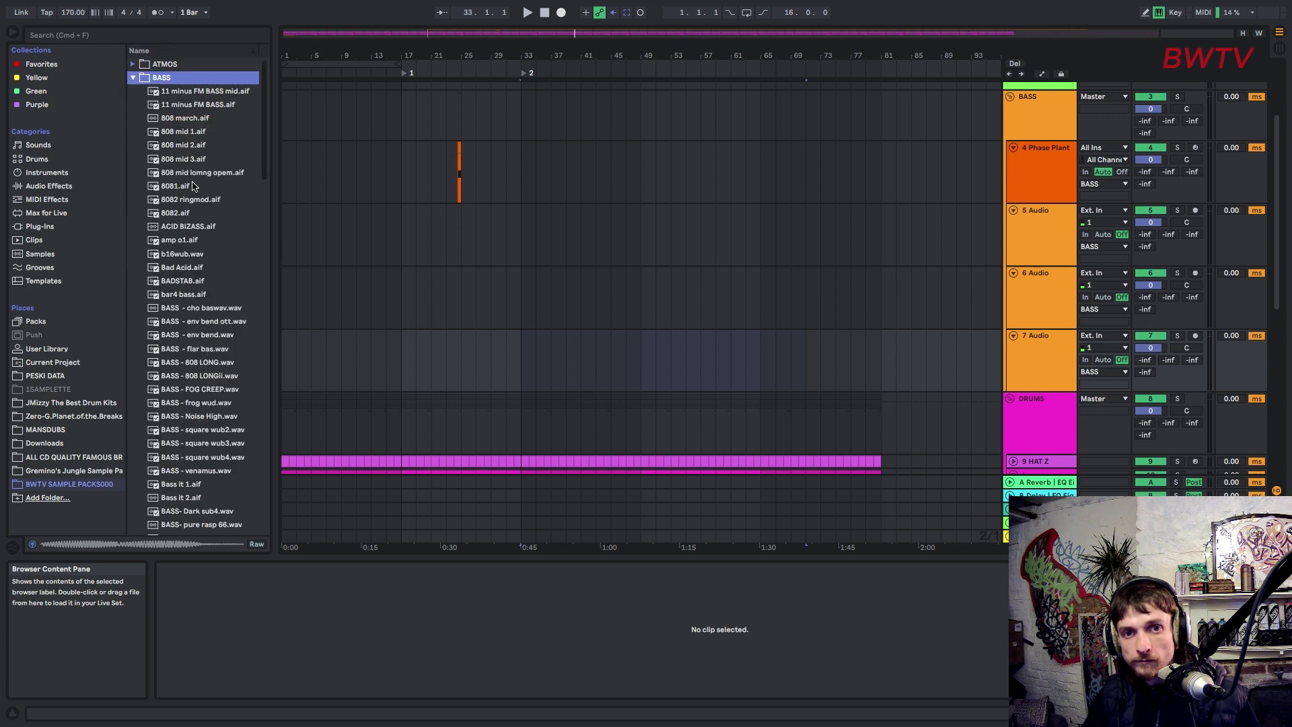
left_click(192, 187)
left_click(180, 105)
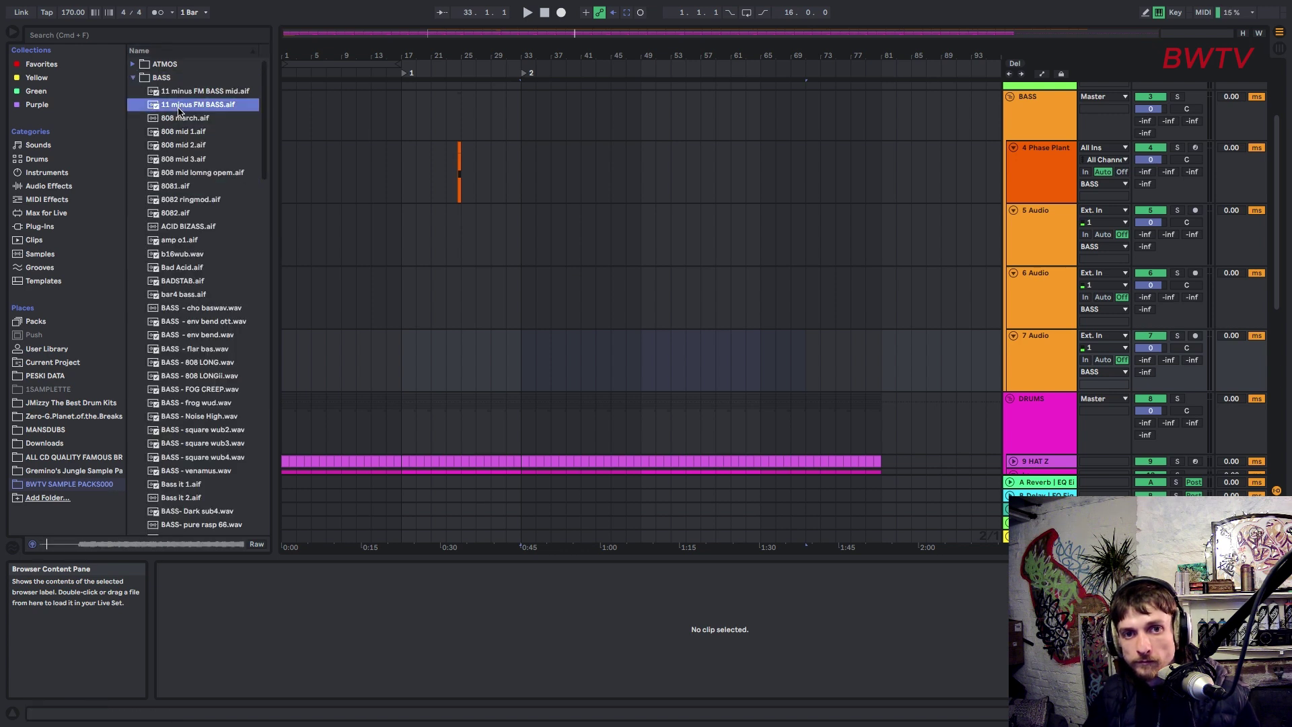
left_click(205, 388)
left_click(201, 402)
left_click(187, 336)
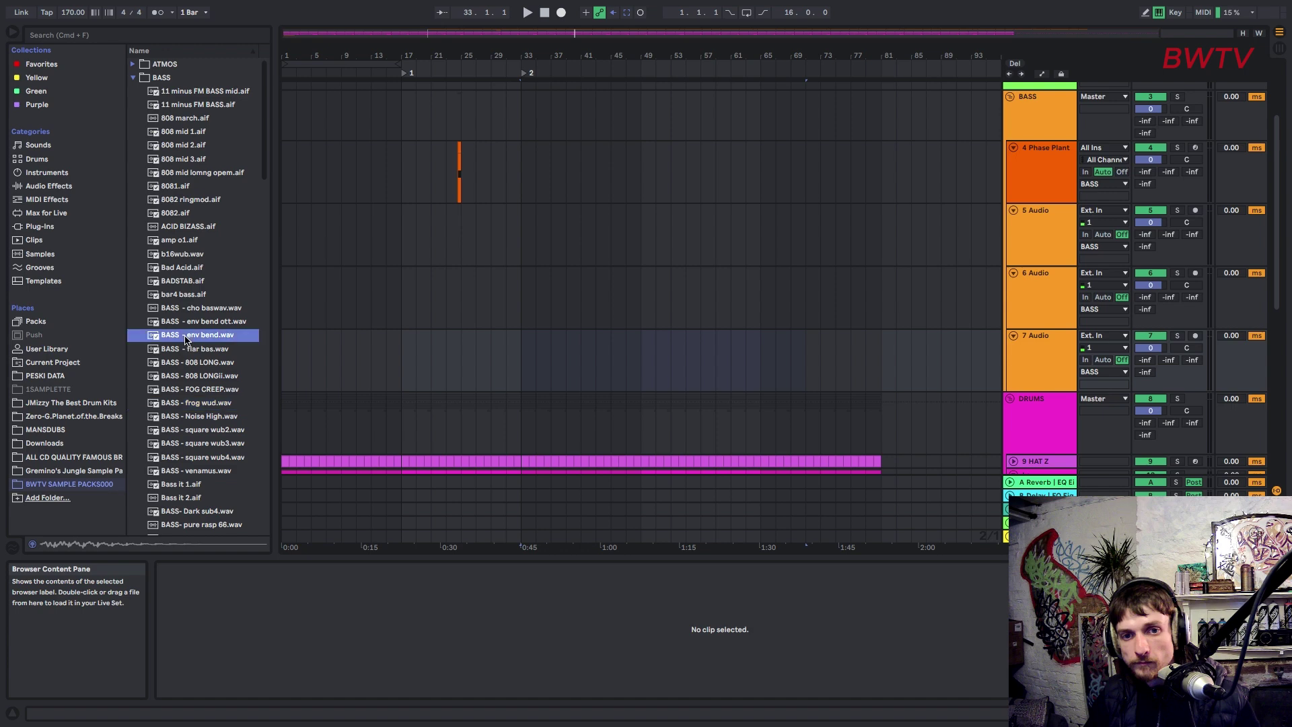
left_click(179, 283)
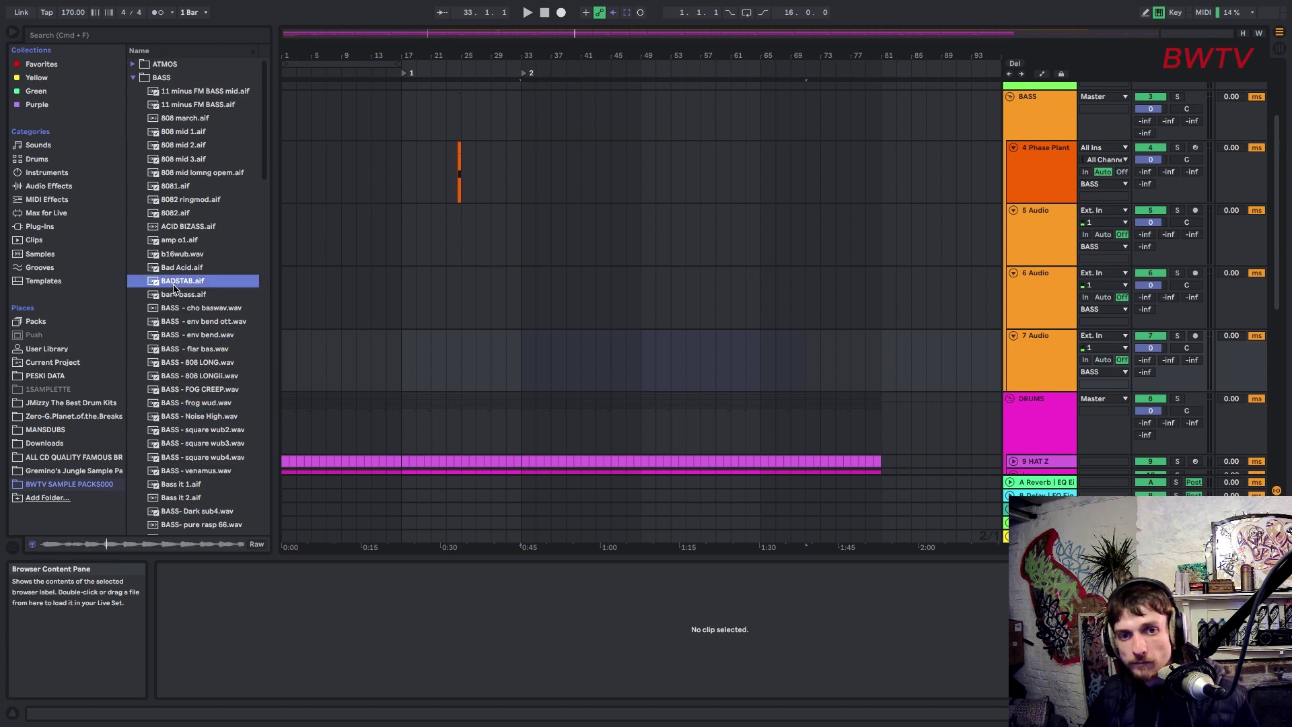
Step: Place BADSTAB.aif unwarped on the 5 Audio track and cut it into short stabs at 22.3 and 24.3
left_click_drag(425, 239, 452, 239)
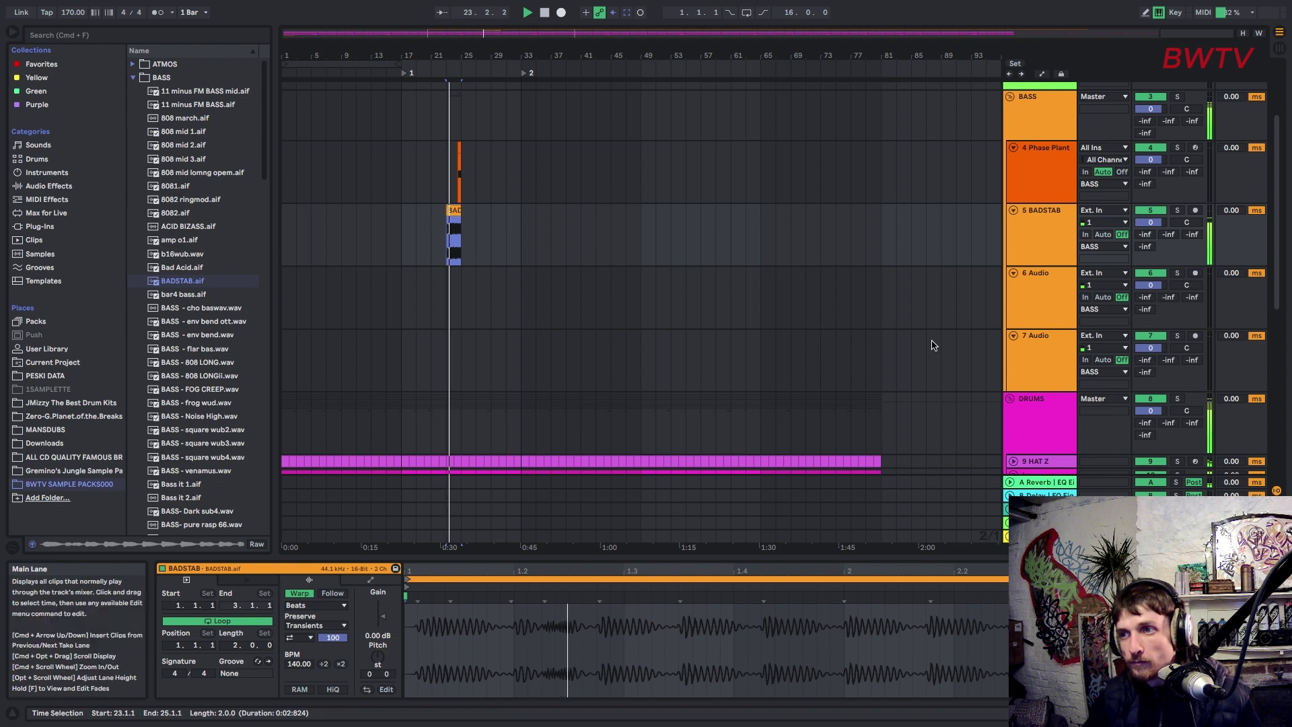
left_click(309, 595)
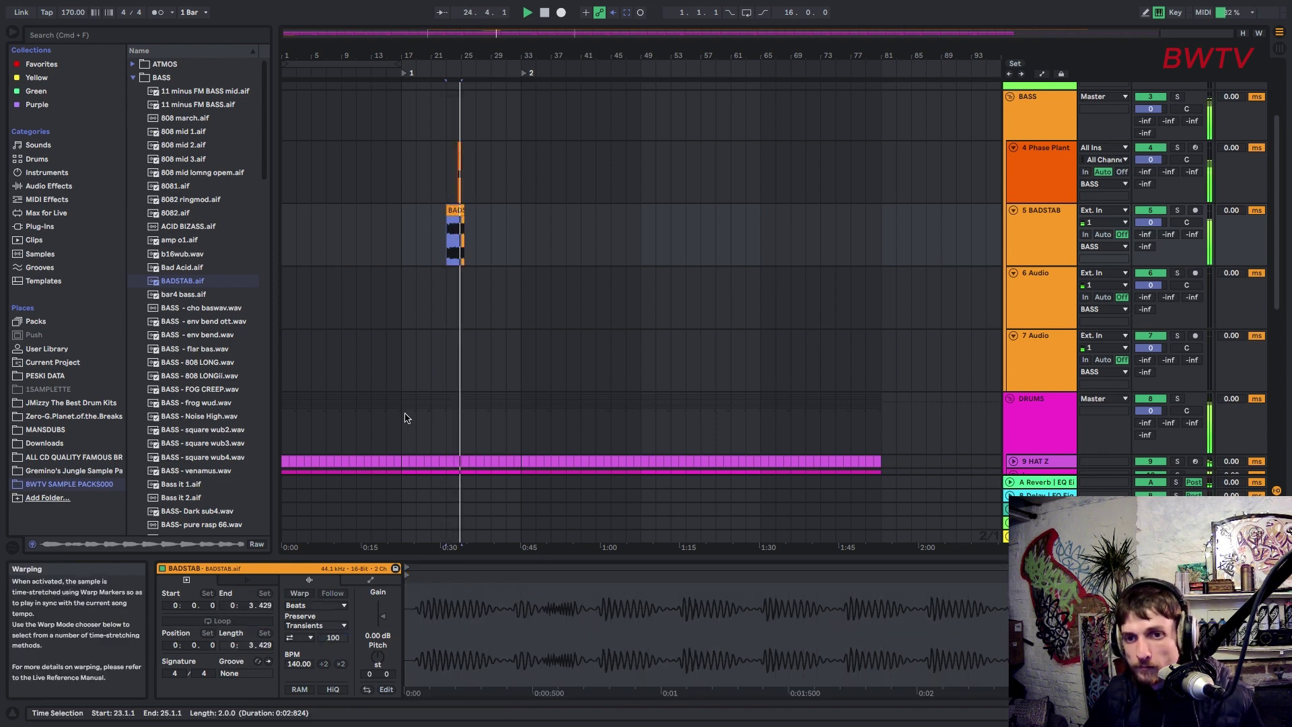
key("space")
left_click_drag(448, 55, 435, 209)
key("space")
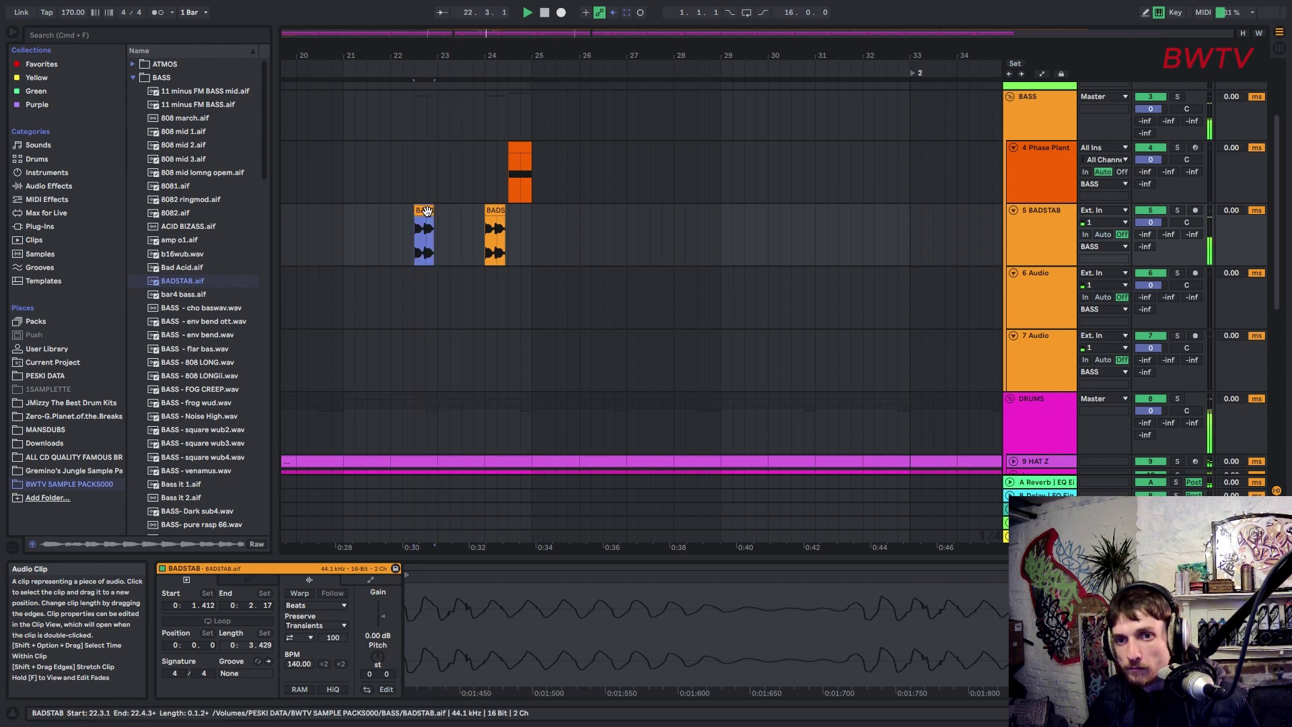
scroll(434, 211, "down", 5)
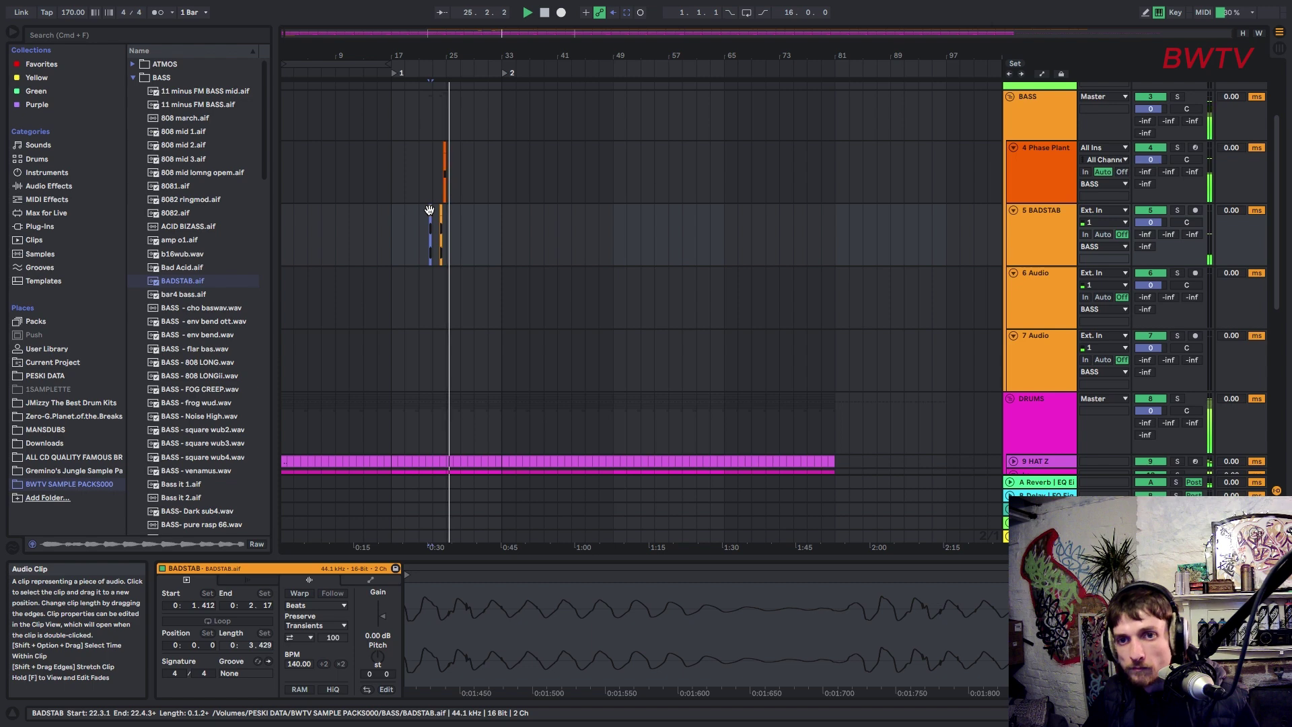
Step: Copy the BADSTAB stab into the two bars from bar 17 and duplicate that section repeatedly up to bar 27
left_click(429, 210)
left_click_drag(430, 219, 397, 216)
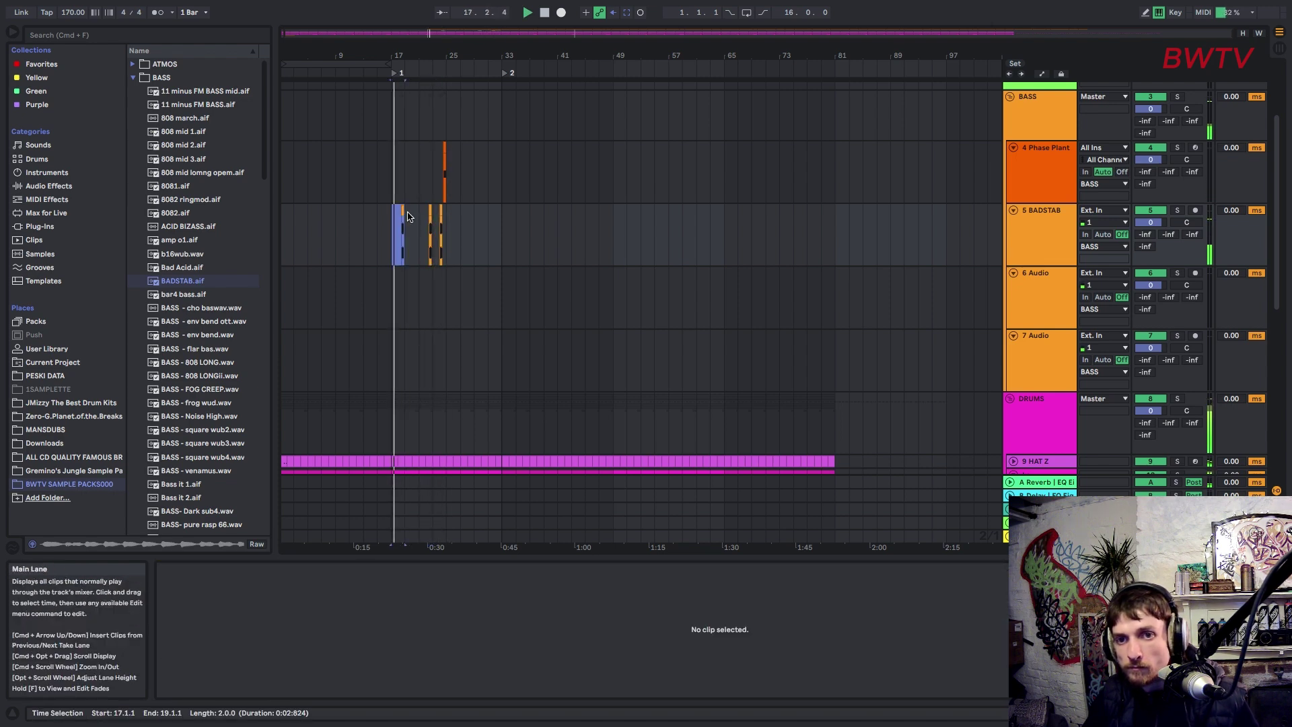
key("super+d")
key("super+d")
key("super+d")
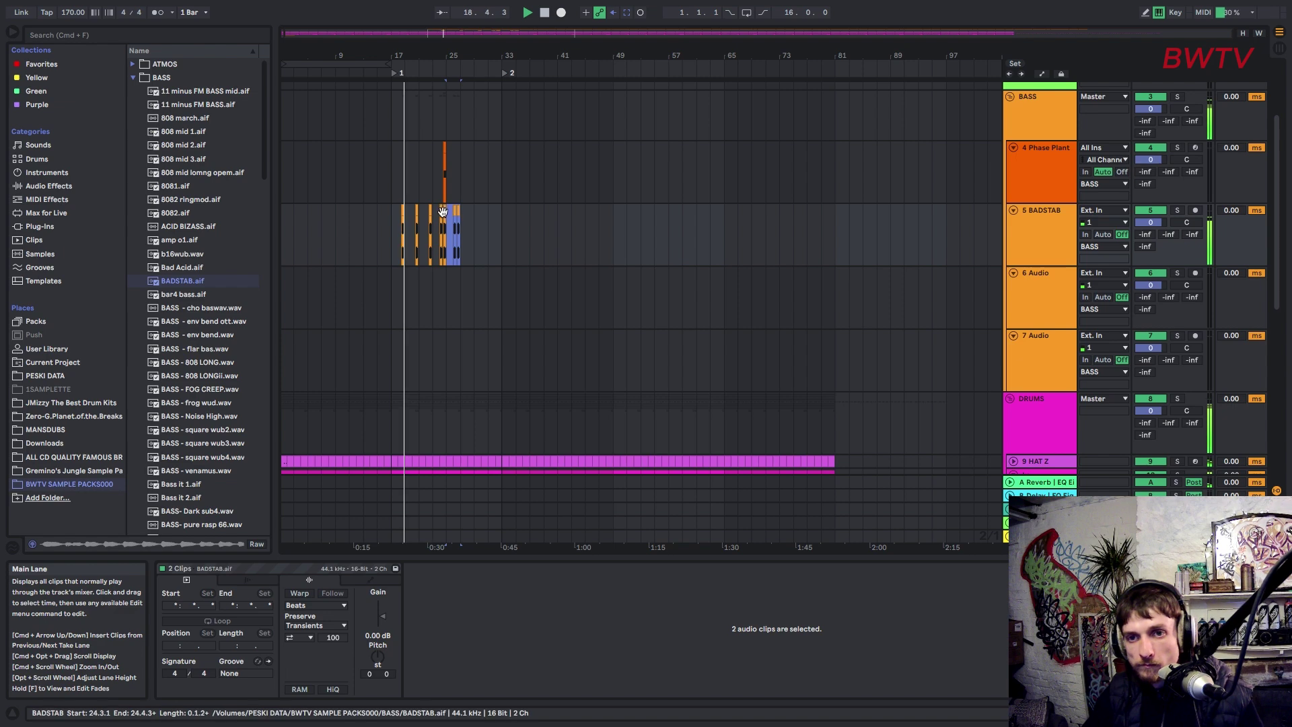
Step: Delete the BADSTAB stabs around 20.3 and 24.3 and those in bars 25 to 27, keeping only 18.3 and 22.3
left_click(441, 212)
left_click(437, 215)
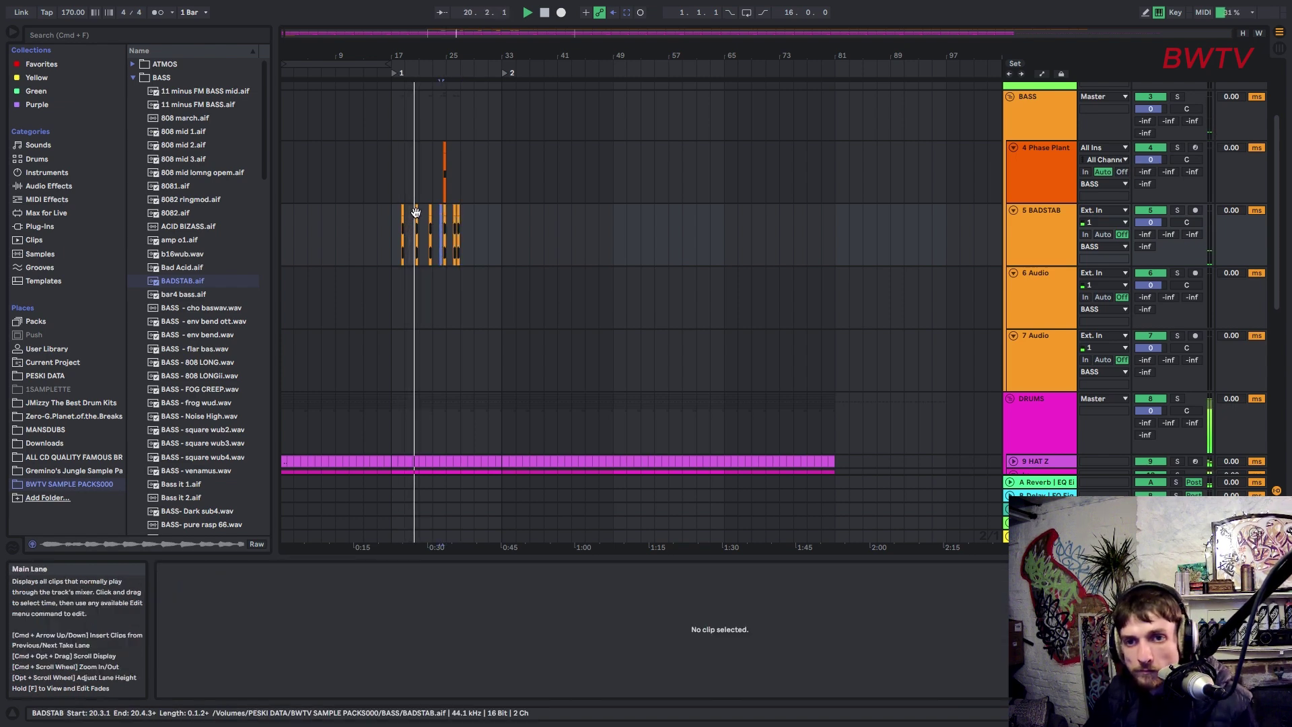
left_click(416, 214)
key("Delete")
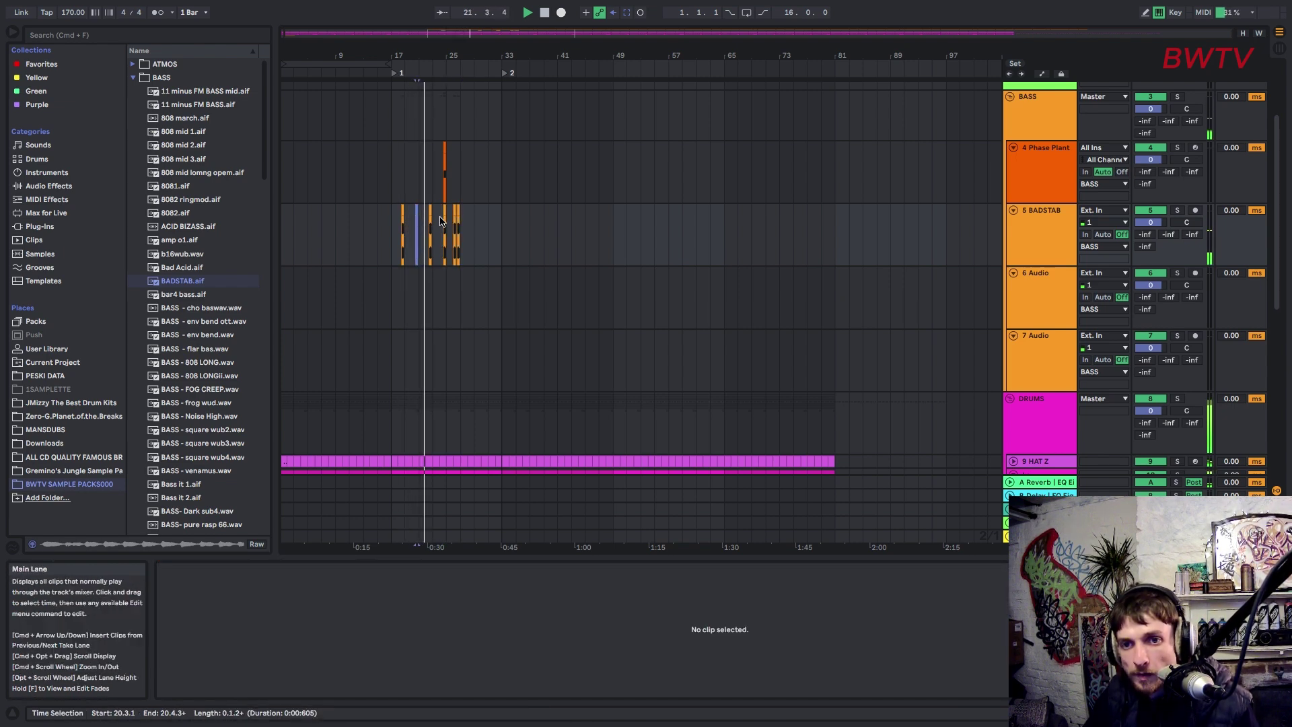
left_click(441, 215)
left_click(444, 215)
key("Delete")
left_click_drag(445, 215, 464, 224)
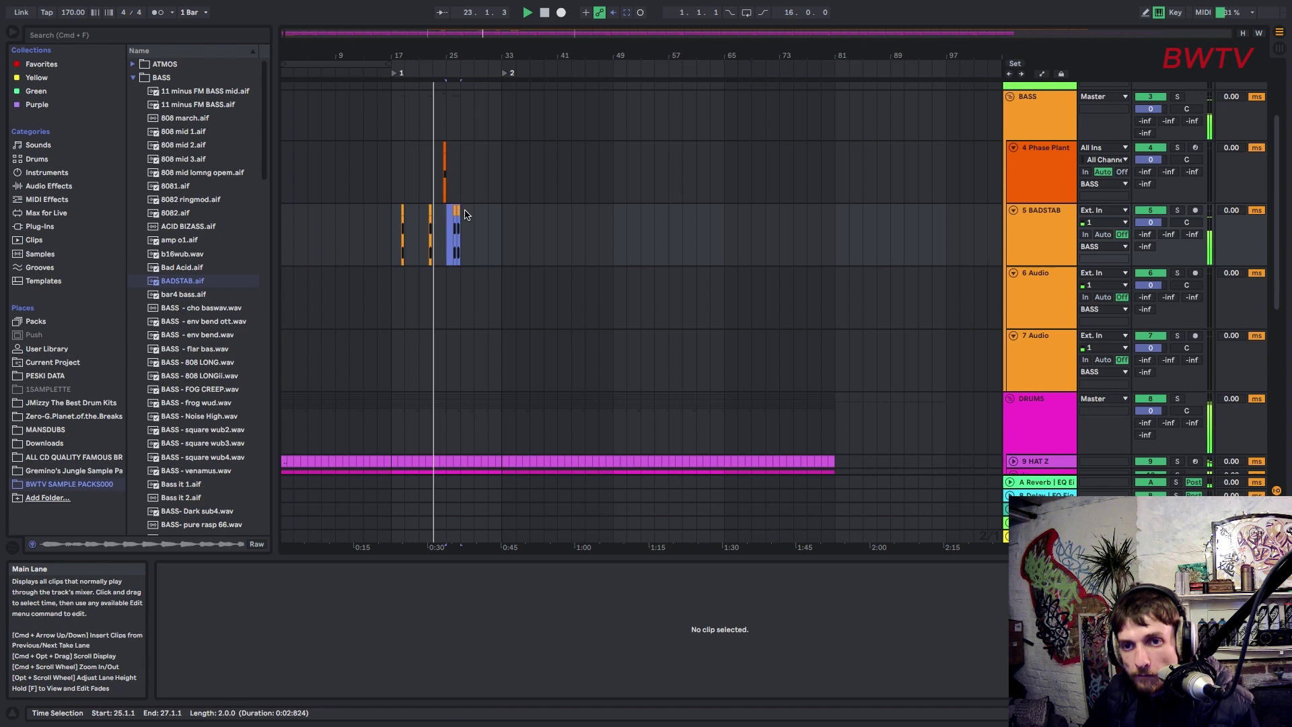
key("Delete")
Step: Duplicate the BADSTAB section from bar 17 to 27 eight times, filling the track up to bar 107
left_click(393, 212, "shift")
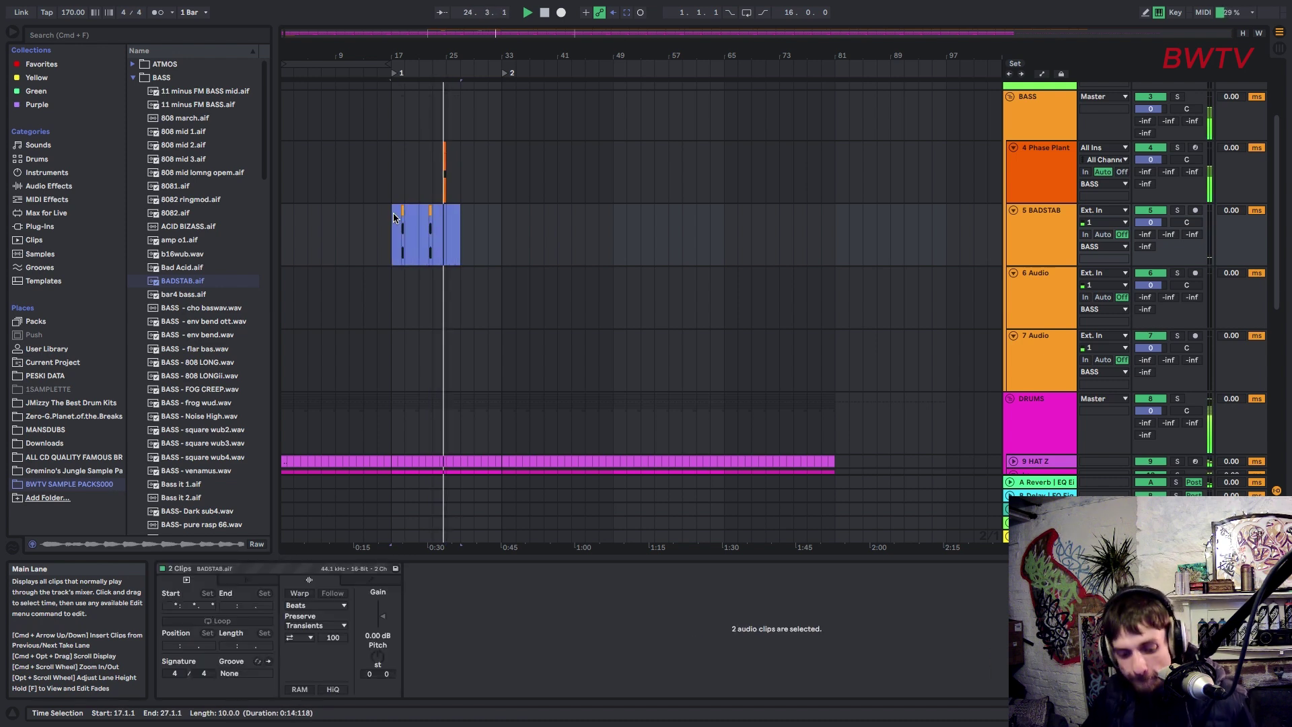
key("super+d")
key("super+d")
key("super+d")
key("super+d")
key("super+d")
key("super+d")
key("super+d")
key("super+d")
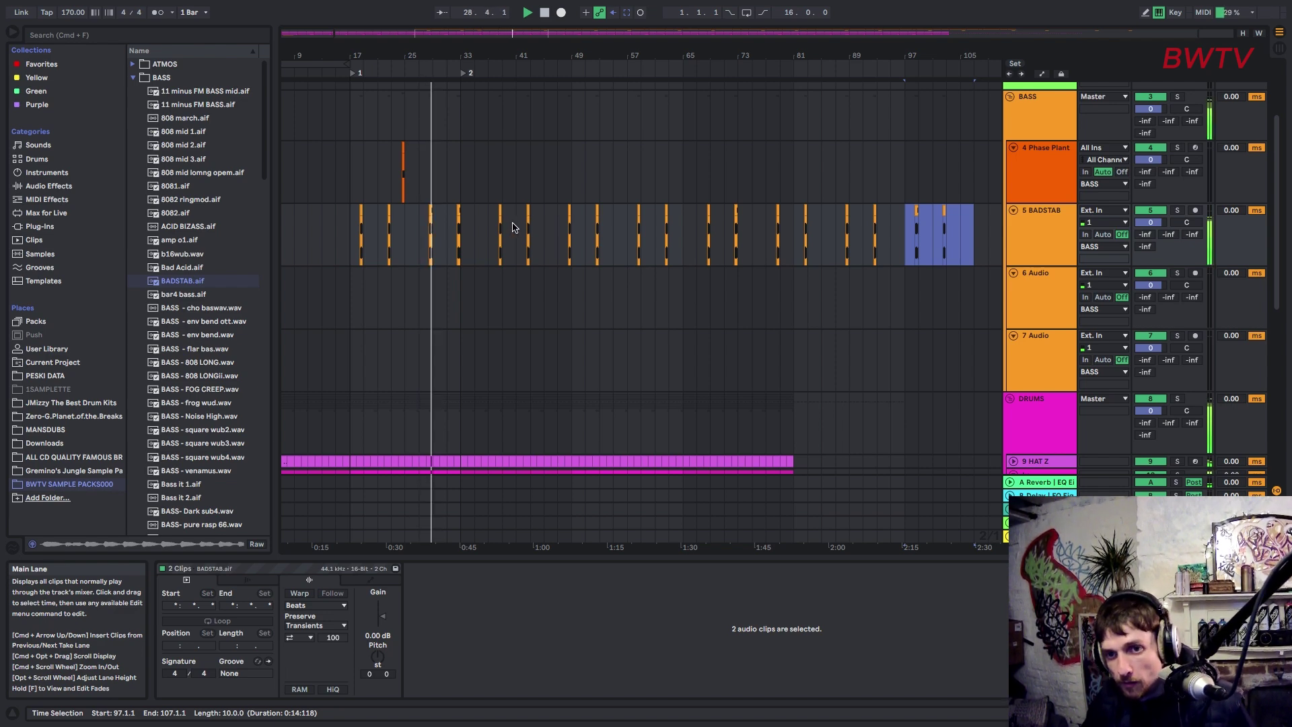
Step: Try BASS - frog wud.wav at bar 25 on the 6 Audio track and undo it
left_click(222, 403)
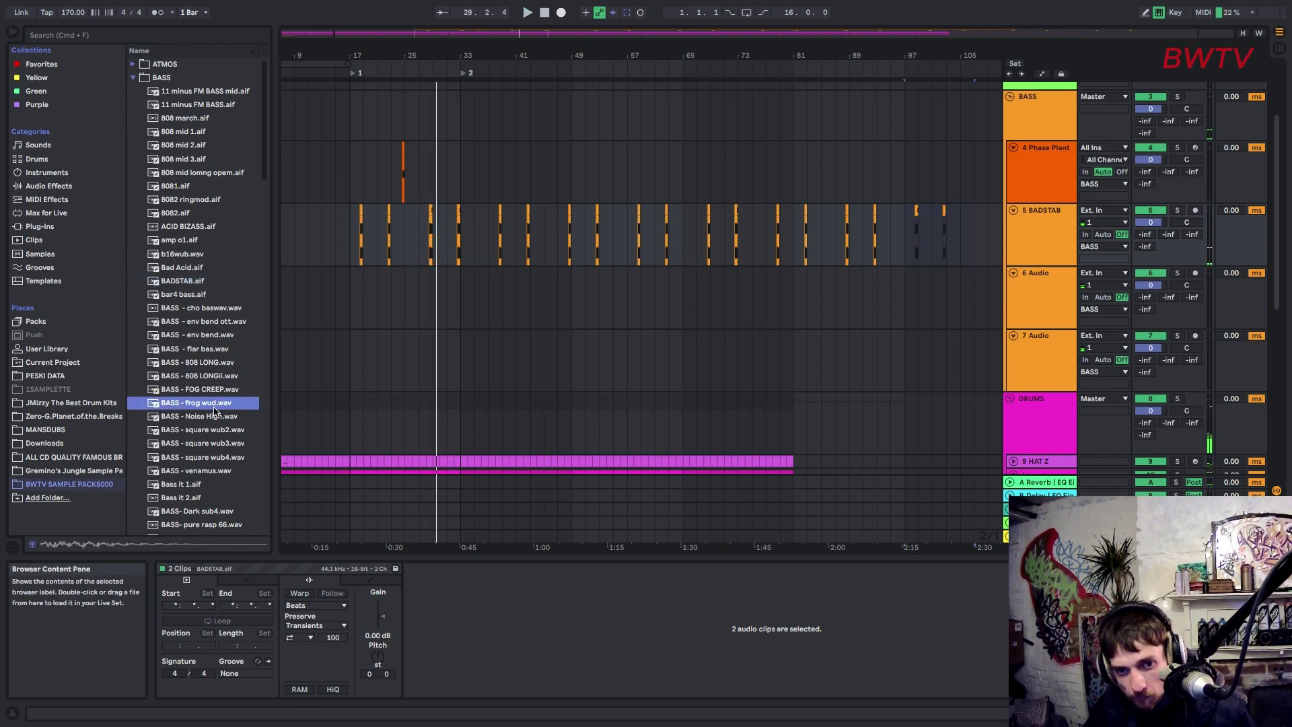
left_click_drag(222, 402, 406, 299)
left_click_drag(405, 54, 470, 273)
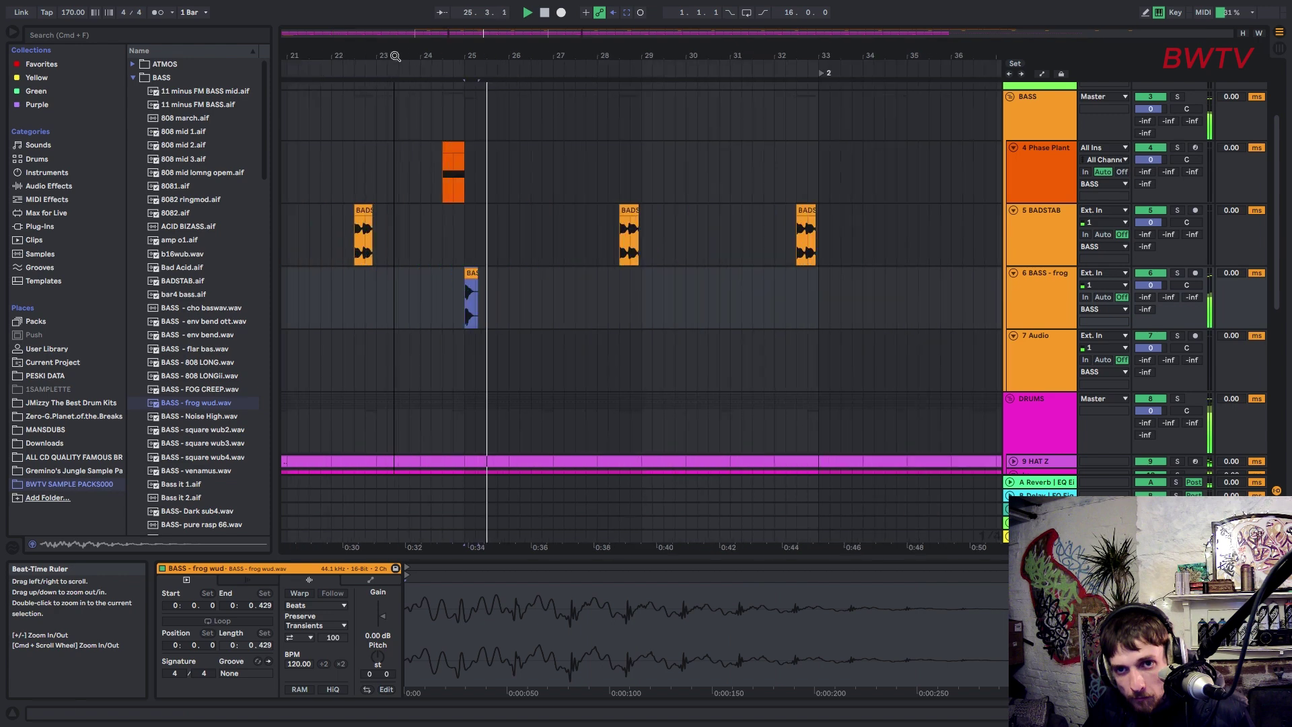
key("super+z")
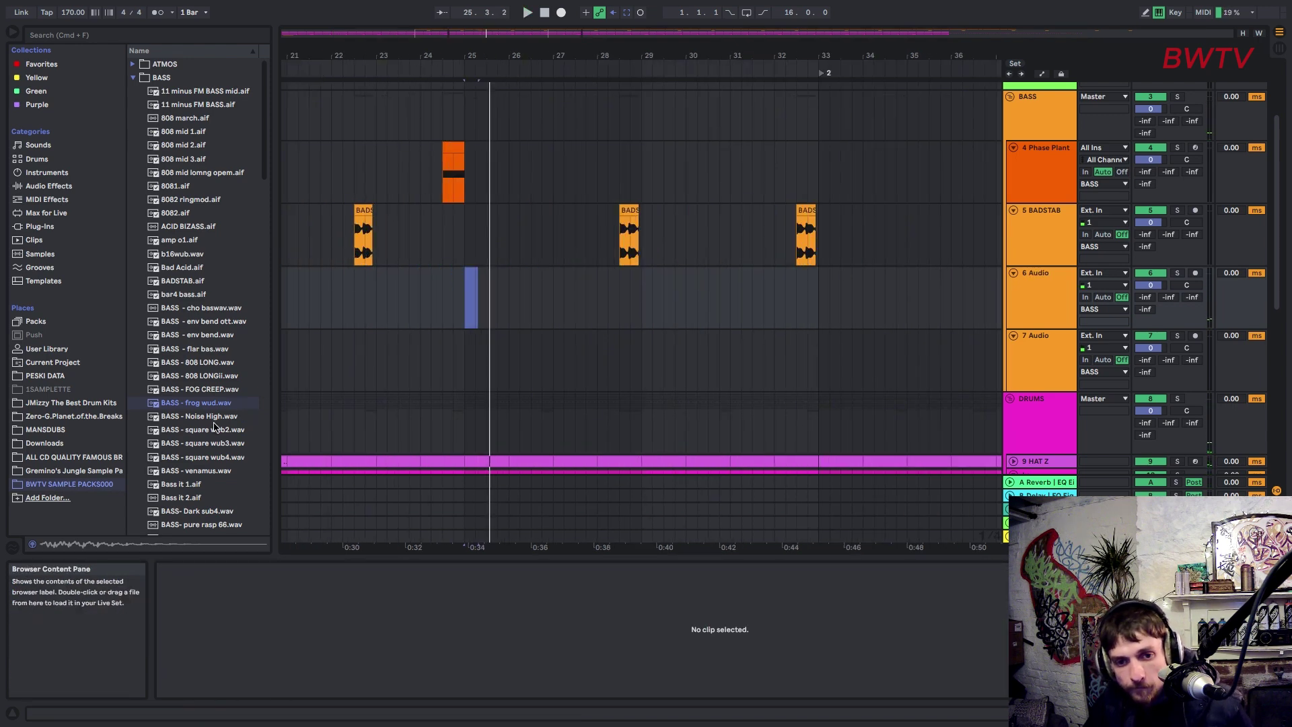
Step: Place BASS - square wub2.wav on the 6 Audio track as two hits, at about 25.2 and 26.3, and play them back
left_click(202, 429)
left_click_drag(197, 431, 476, 279)
key("space")
key("space")
left_click(466, 283)
key("space")
key("space")
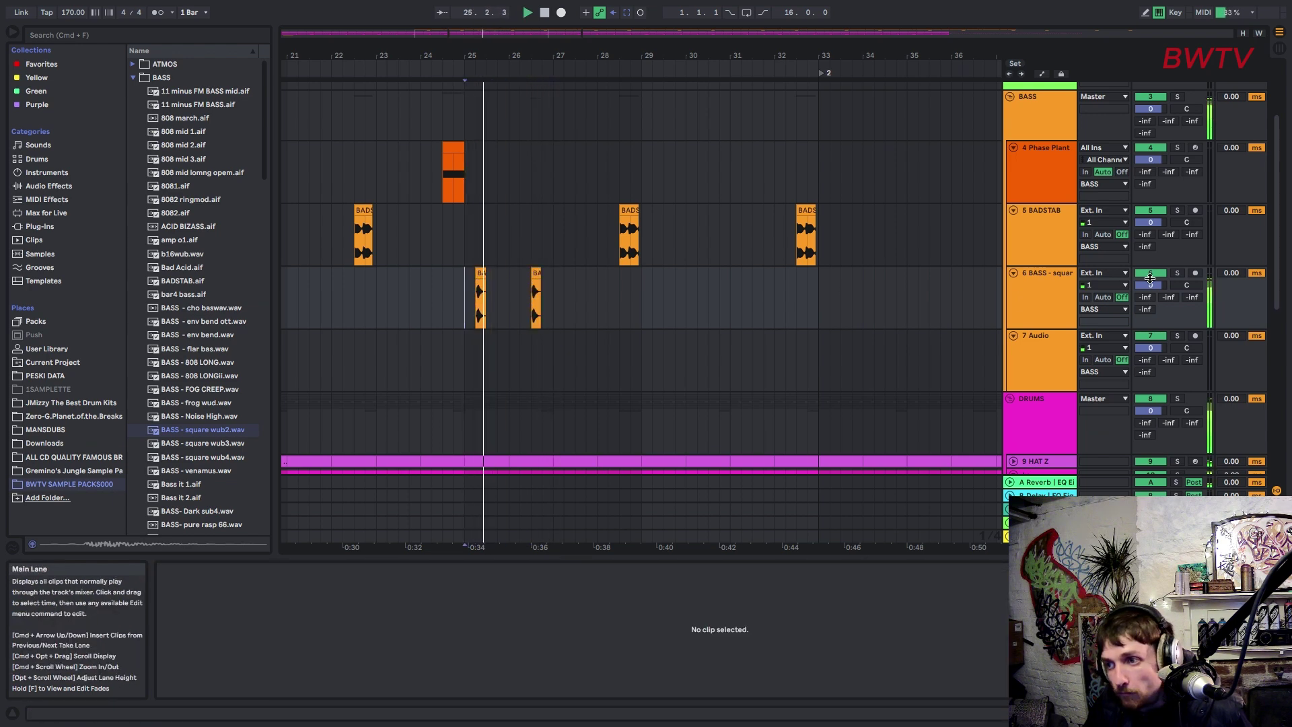
Step: Lower the square wub track's volume to -4.7 and move its first hit half a beat later in bar 25
left_click_drag(468, 52, 469, 101)
key("space")
key("space")
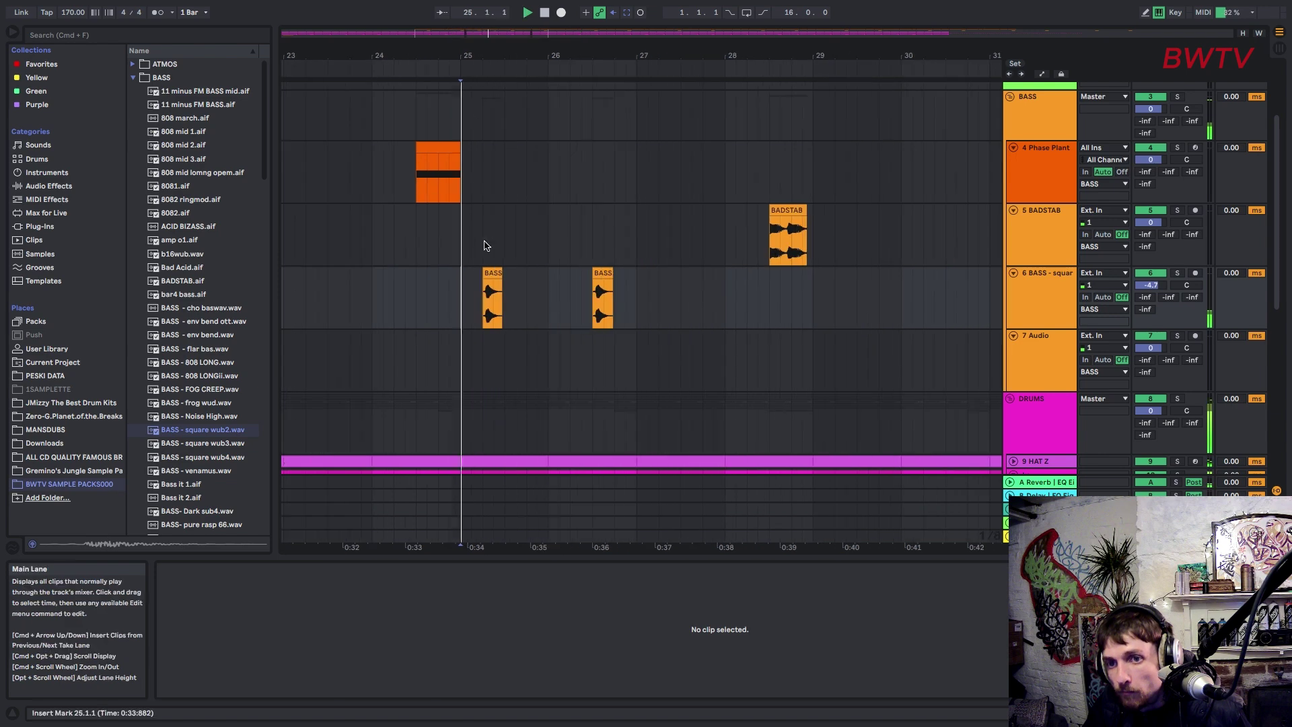
key("space")
left_click_drag(490, 274, 502, 274)
key("space")
left_click(482, 279)
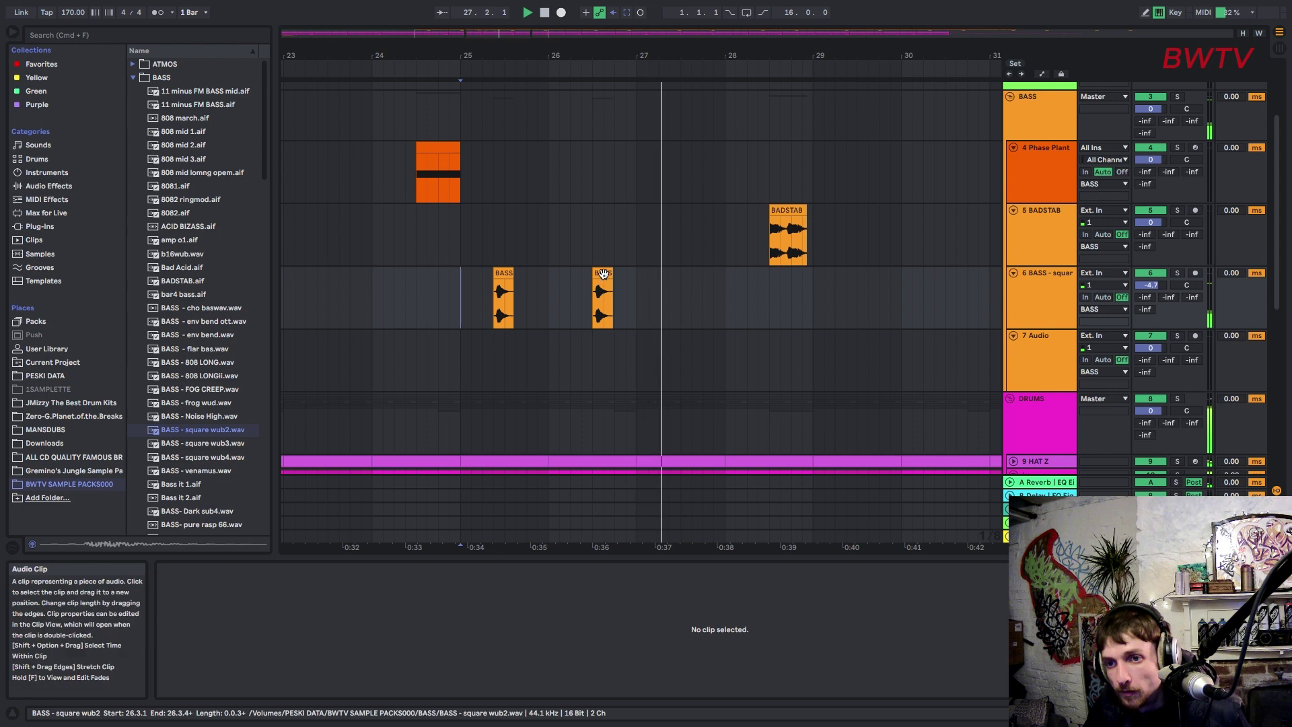
Step: Delete the square wub hit at 26.3 and duplicate the section from bar 25 to 27 once
left_click(603, 297)
left_click_drag(455, 317, 626, 277)
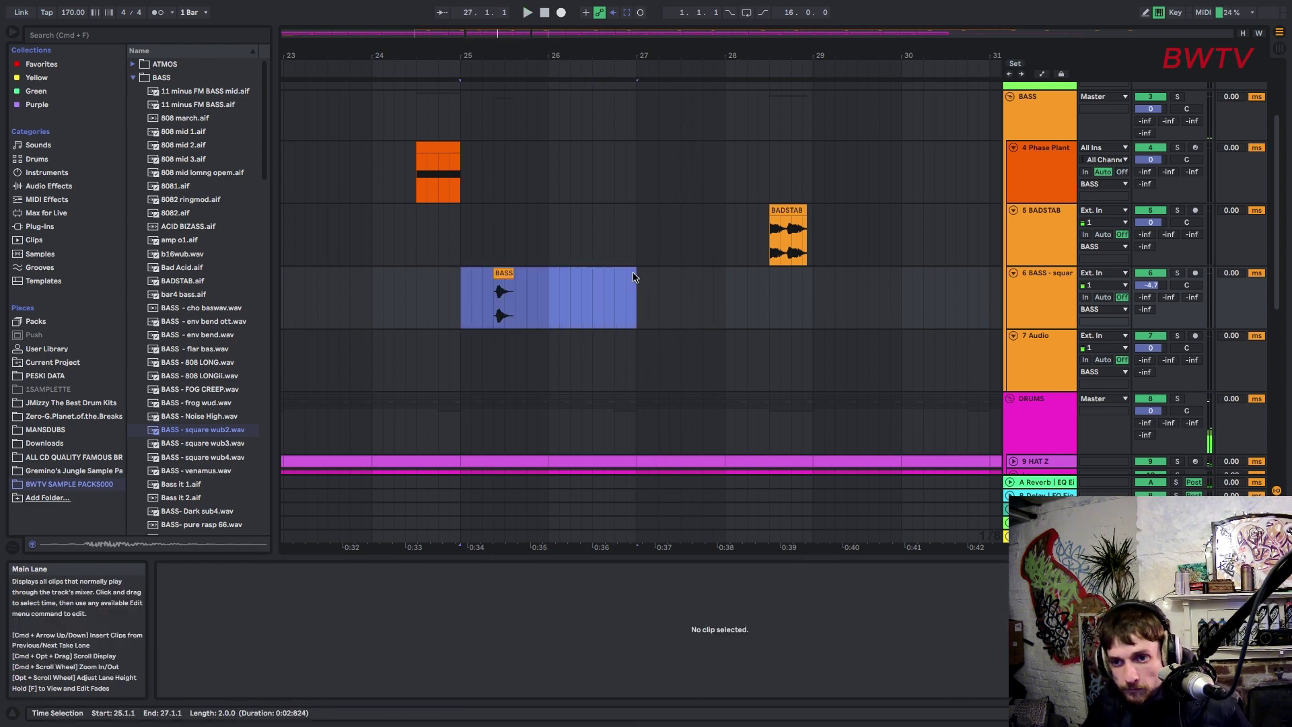
key("super+d")
left_click_drag(550, 61, 550, 21)
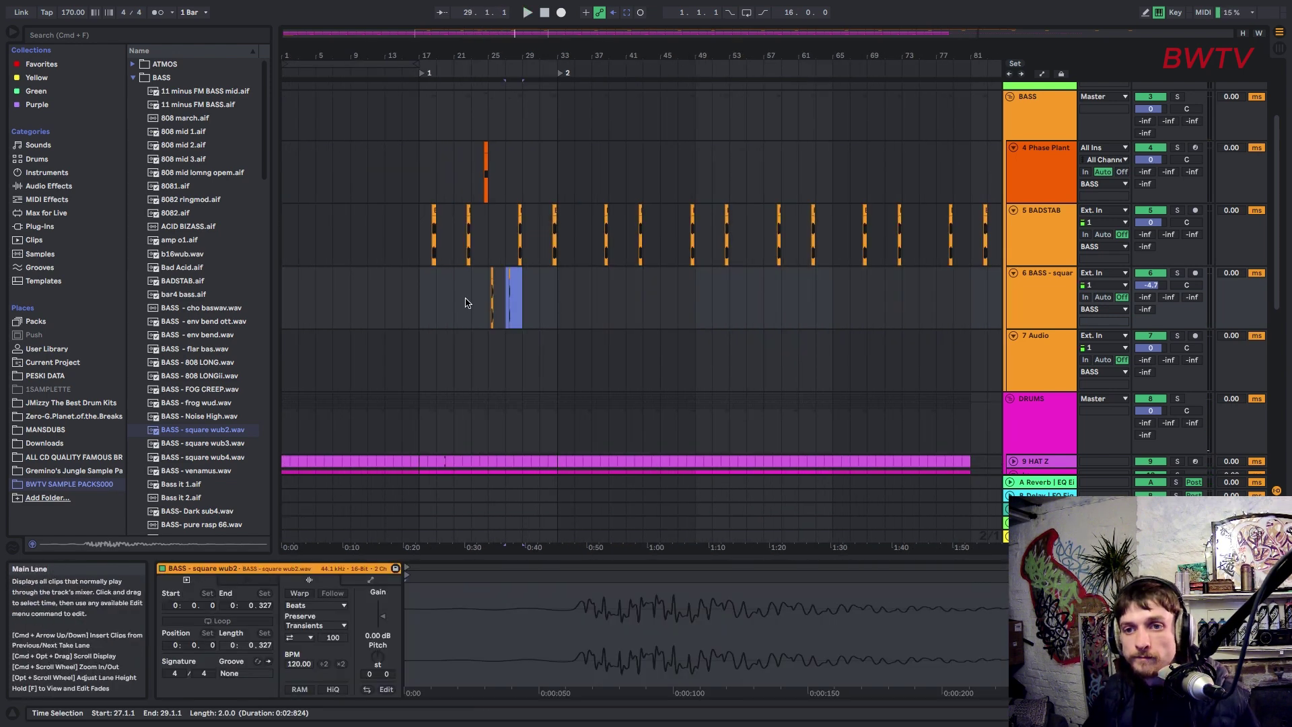
Step: Copy the pair of square wub hits to bar 17 and duplicate the eight-bar section four times
left_click_drag(486, 297, 557, 298)
left_click_drag(490, 275, 422, 288)
left_click_drag(419, 294, 444, 290)
left_click(475, 294)
key("super+d")
key("super+d")
key("super+d")
key("super+d")
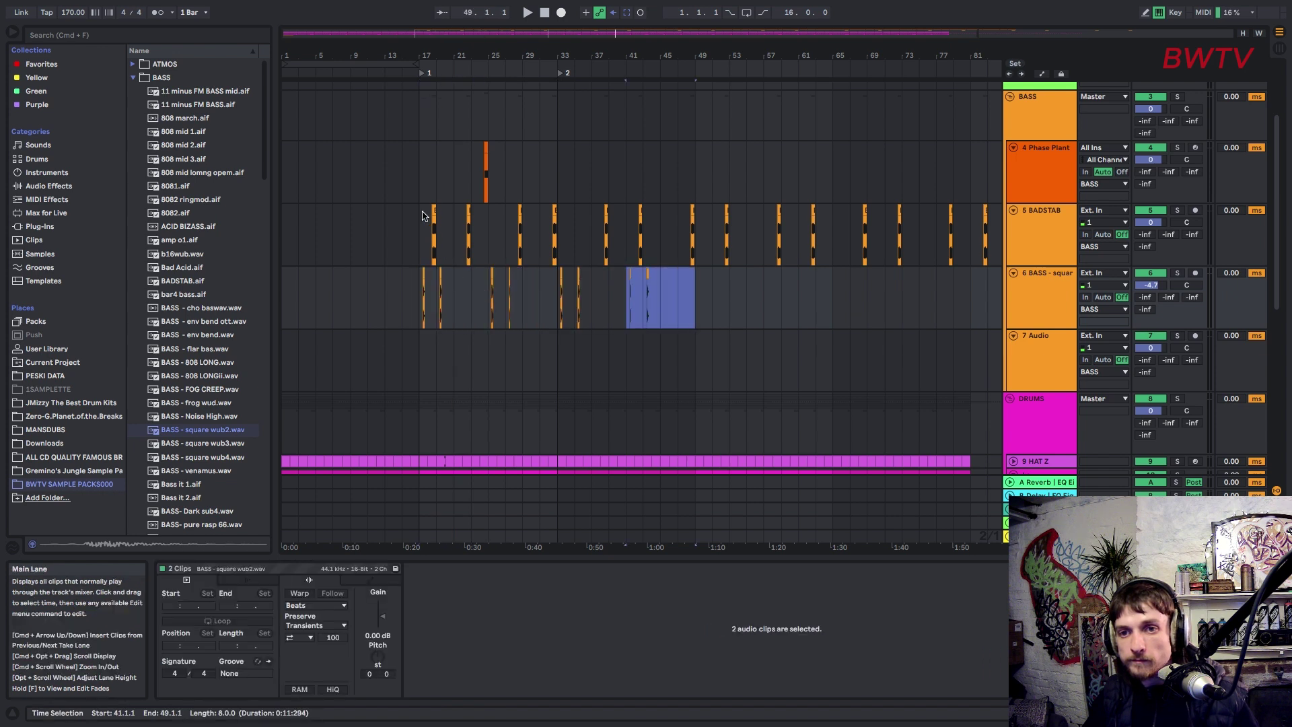
Step: Play the arrangement from bar 15, collapse the track groups and expand the ATMOS group
left_click(404, 170)
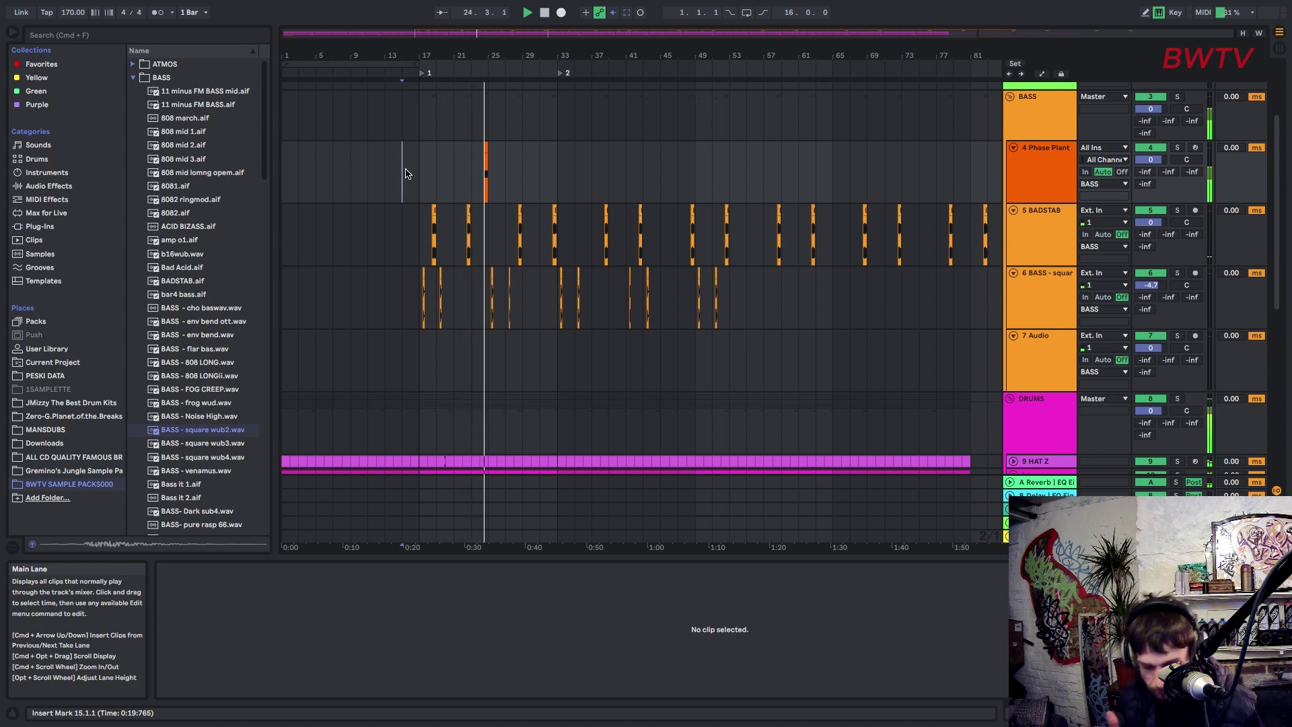
left_click(1009, 97, "alt")
left_click_drag(472, 182, 505, 182)
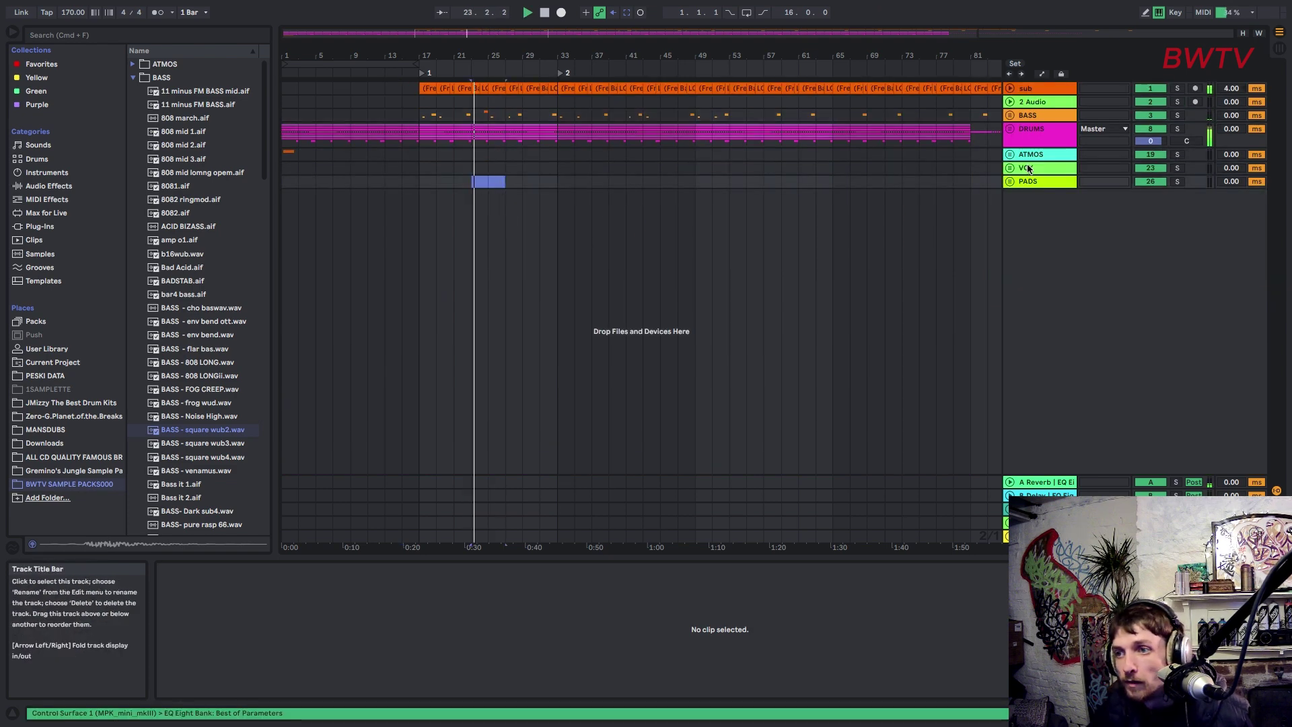
left_click(1010, 156)
Step: Audition samples in the pack's ATMOS folder and place grain riser 6.wav at bar 23 on the 21 Audio track
left_click(133, 76)
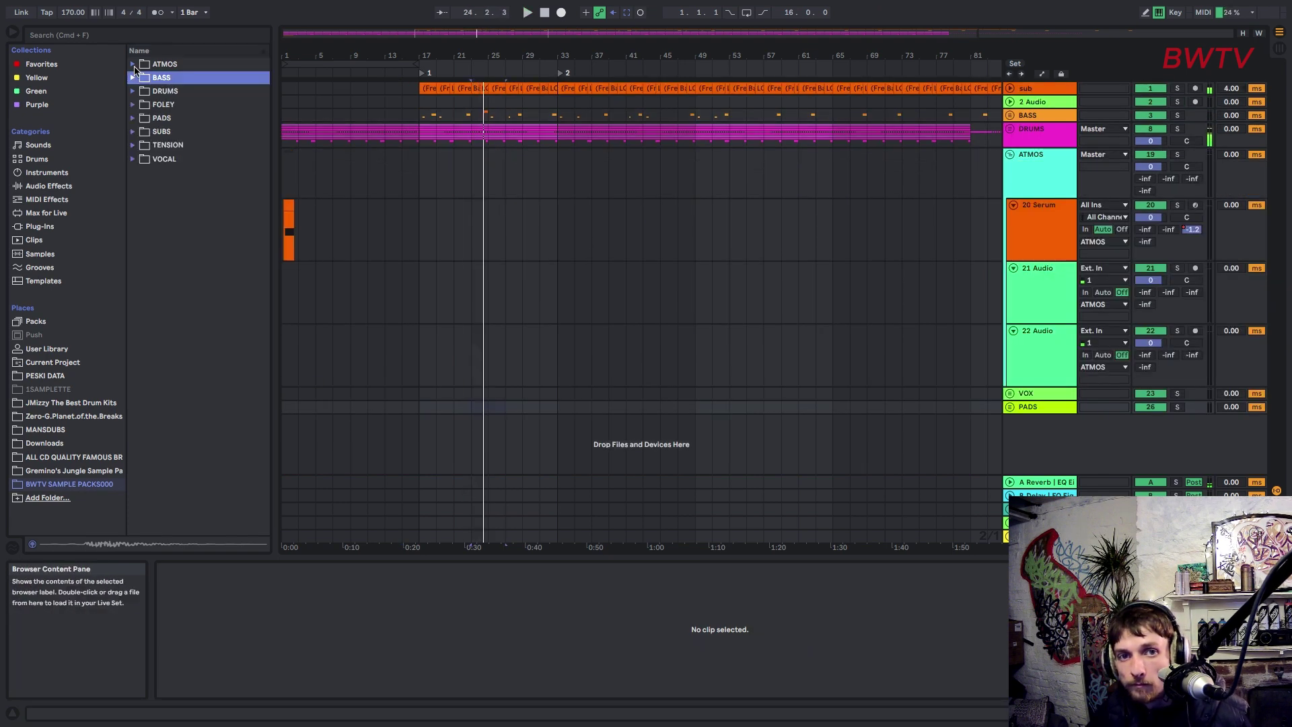
left_click(133, 64)
left_click(190, 322)
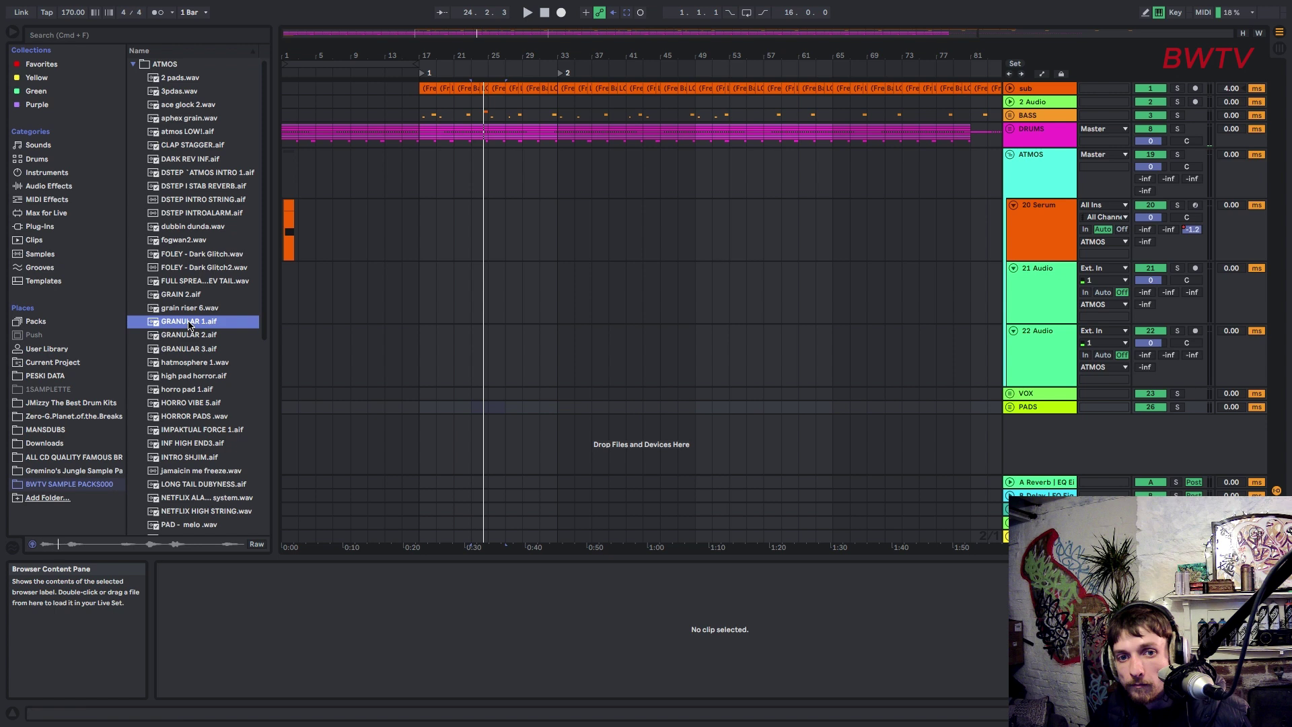
left_click(187, 307)
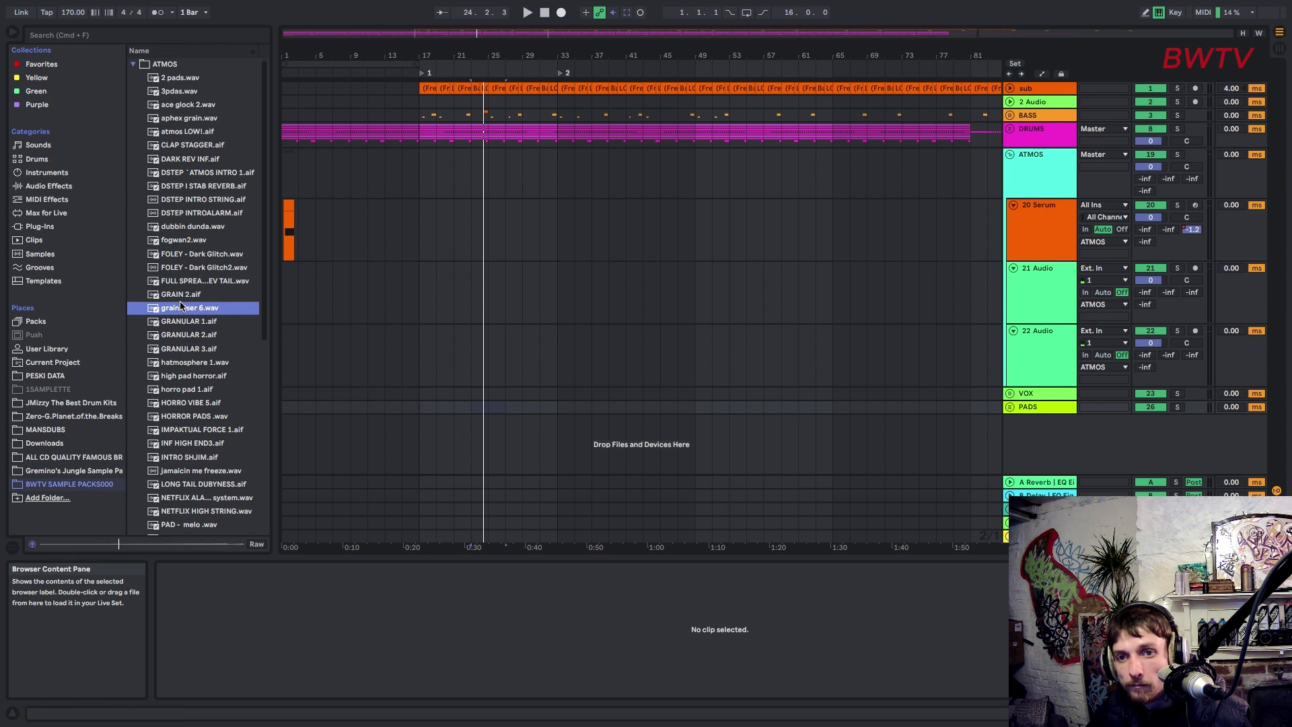
left_click_drag(179, 304, 477, 301)
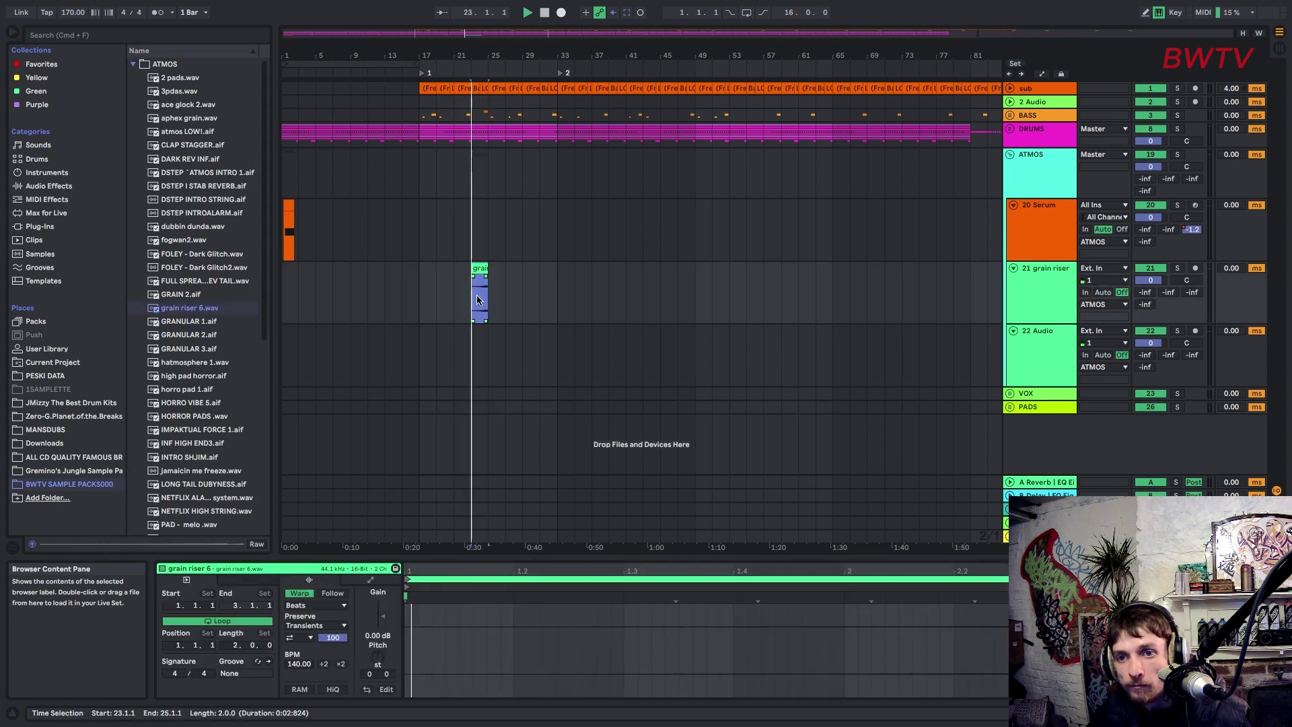
Step: Audition more samples in the ATMOS and FOLEY folders and place Deczap1.aif at bar 23 on the 22 Audio track
left_click(202, 499)
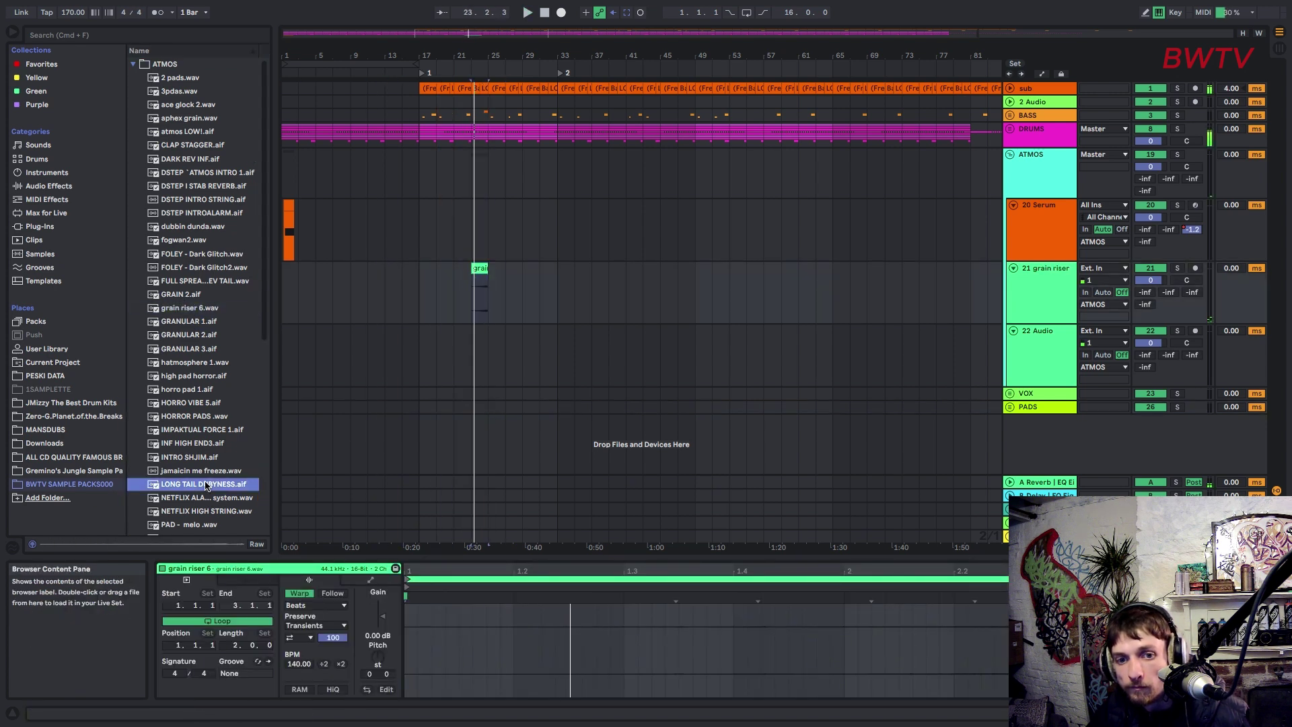
left_click(193, 525)
scroll(202, 437, "down", 8)
left_click(200, 447)
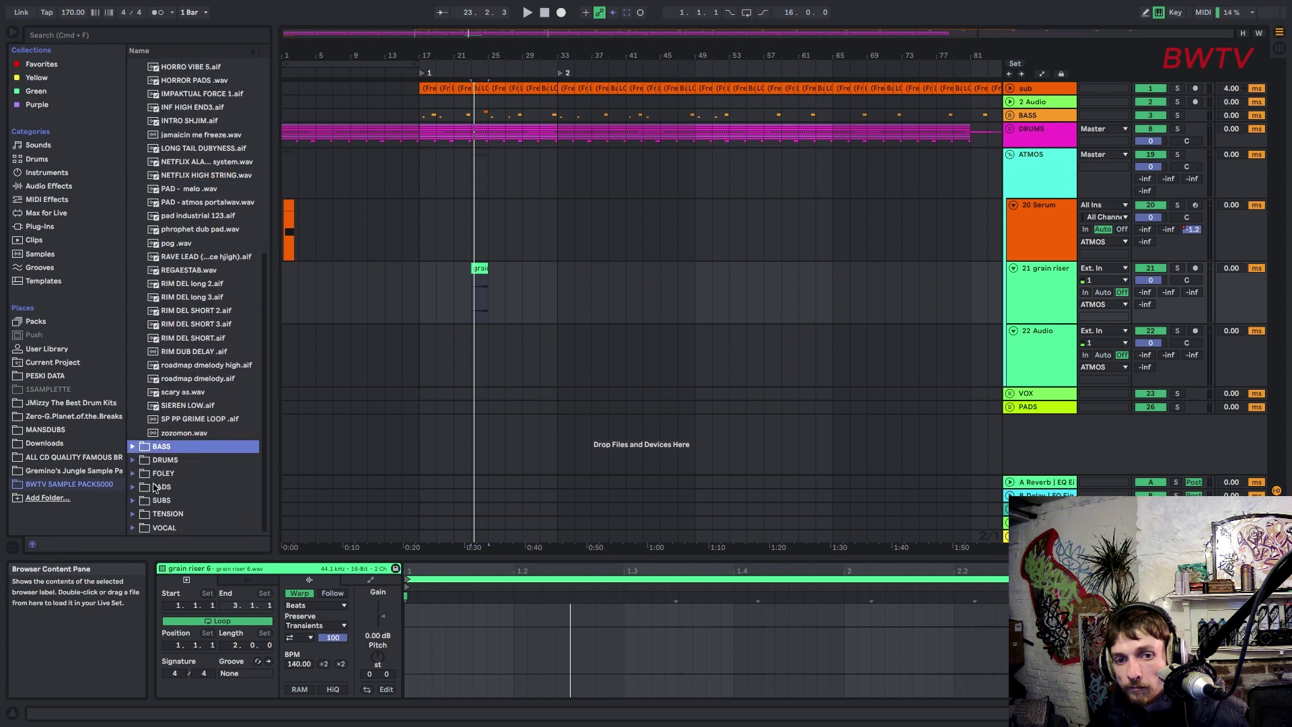
left_click(134, 473)
left_click(197, 281)
left_click(174, 131)
left_click(175, 160)
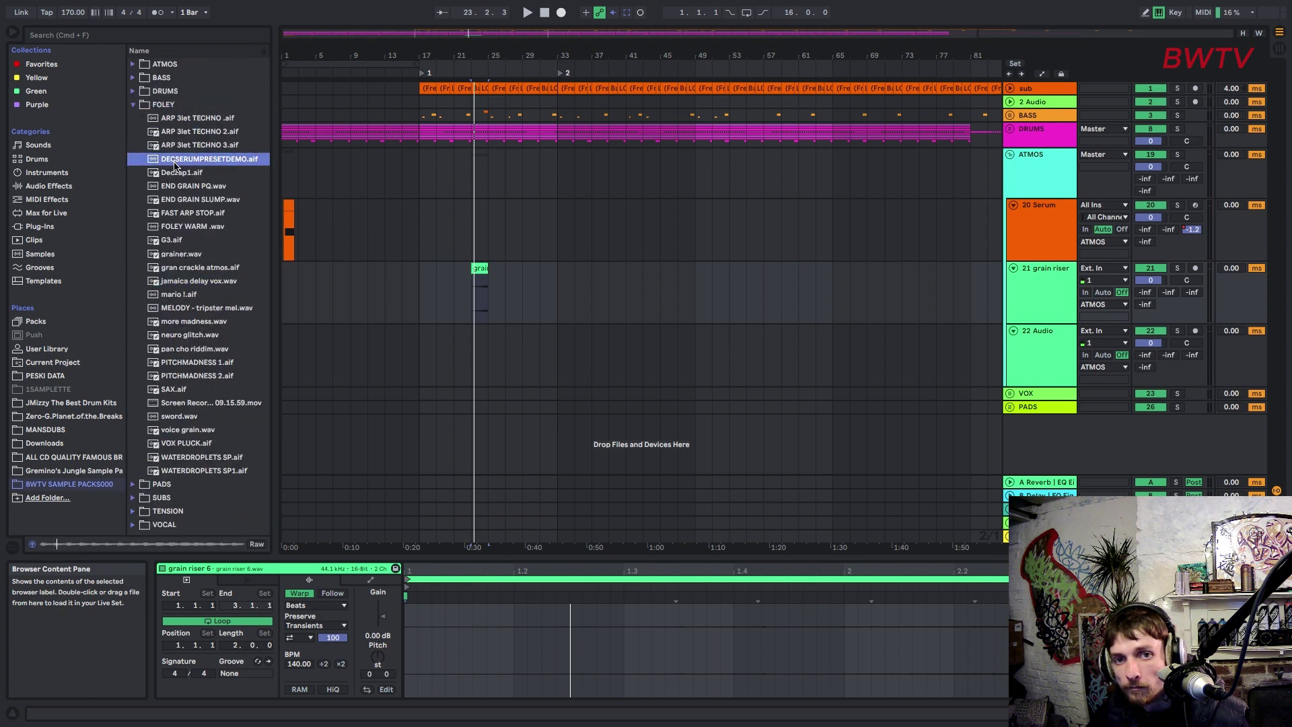
left_click(174, 174)
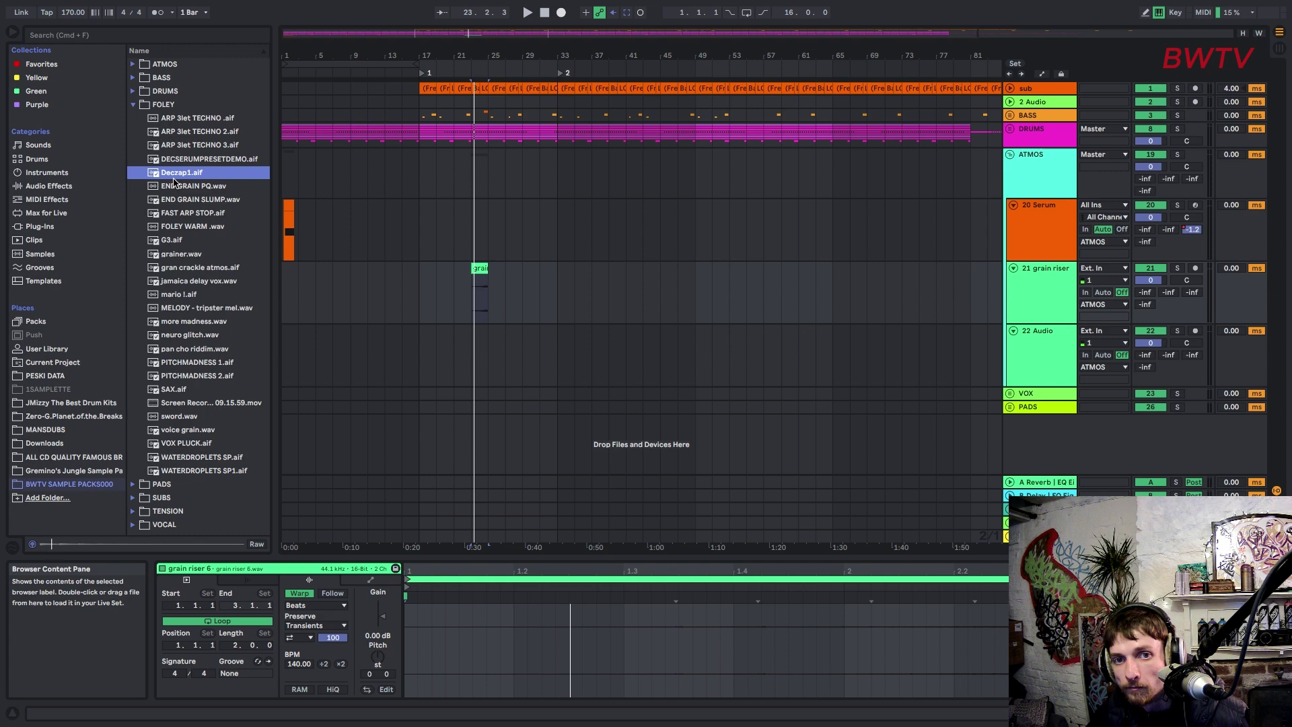
left_click_drag(171, 176, 475, 353)
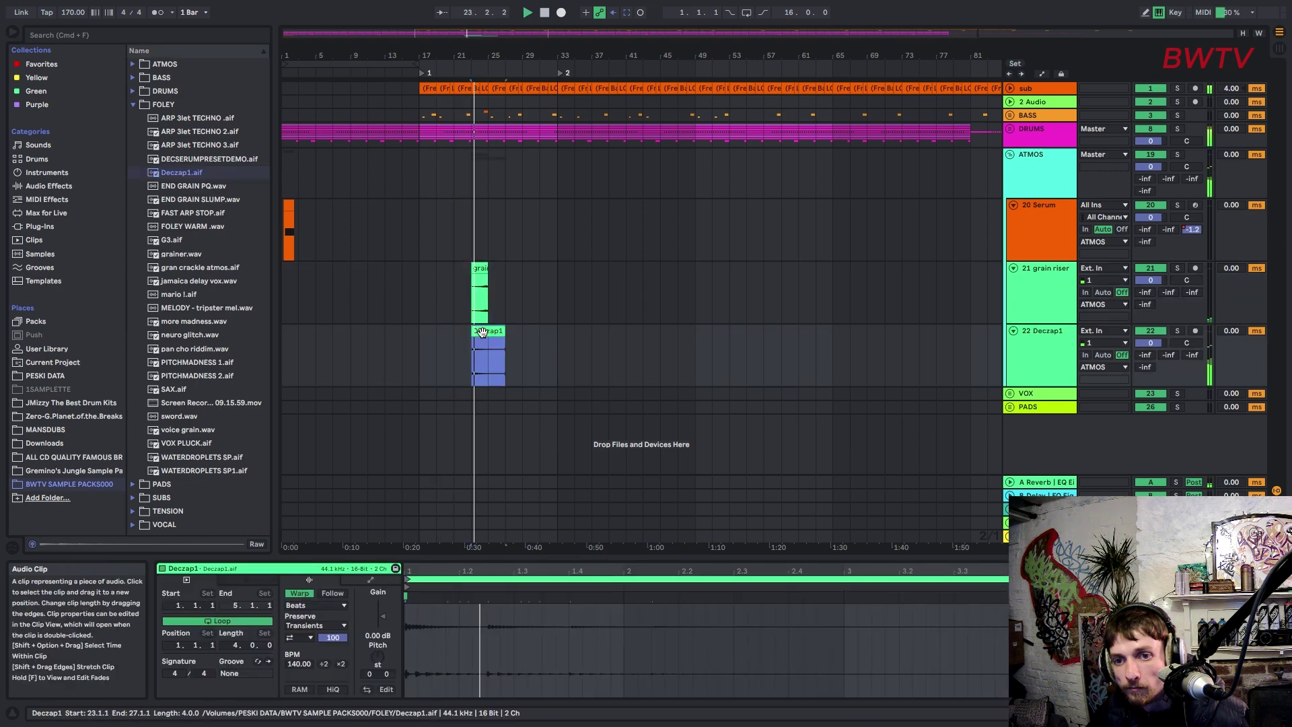
Step: Place neuro glitch.wav at bar 23 on a new audio track and move the Deczap1 clip to bar 25
left_click_drag(180, 340, 500, 357)
left_click(1053, 354)
key("super+t")
key("space")
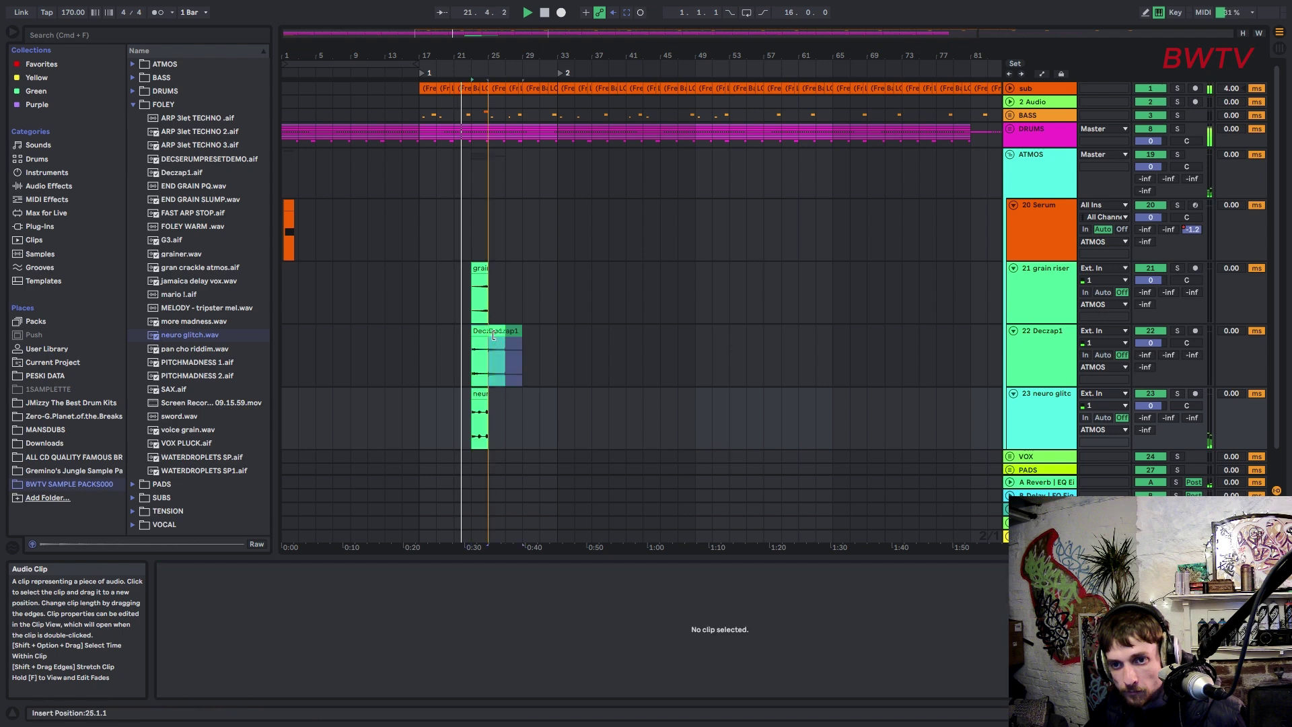
left_click(470, 366)
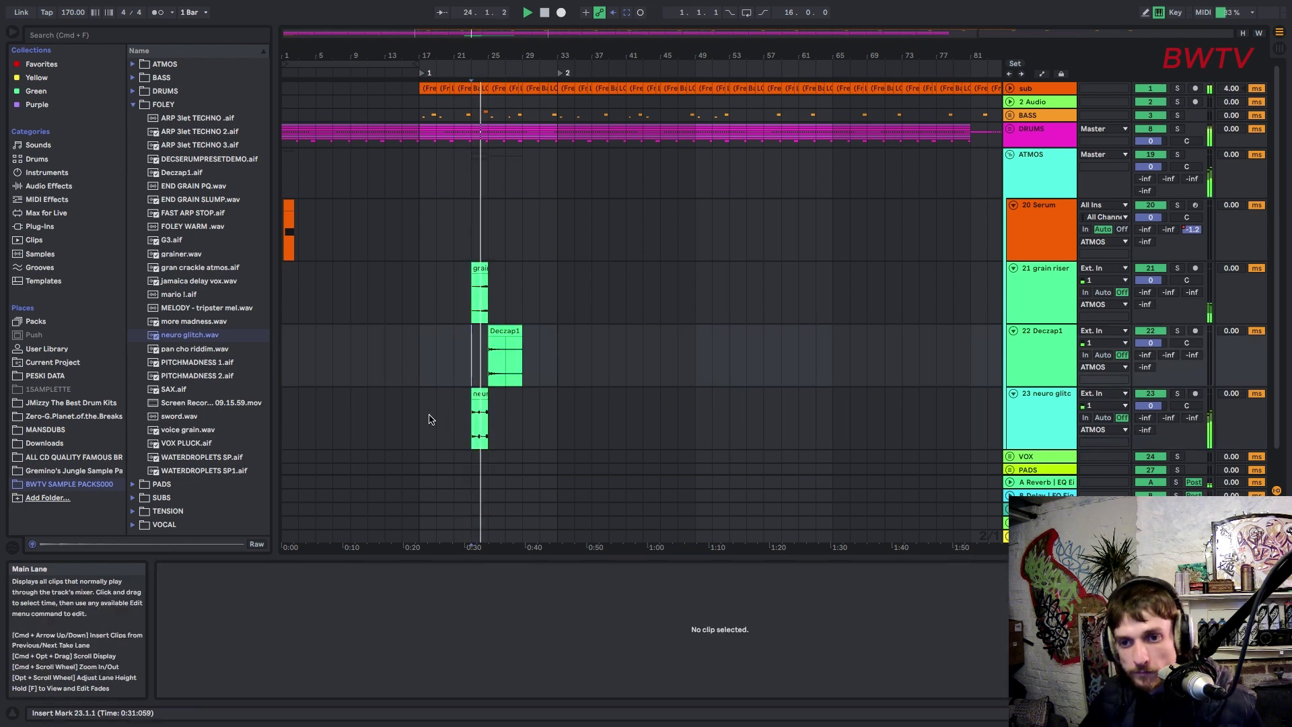
Step: Add audio tracks below neuro glitch and place WATERDROPLETS SP.aif on the first one, cut to bars 23 to 25
left_click_drag(196, 457, 274, 461)
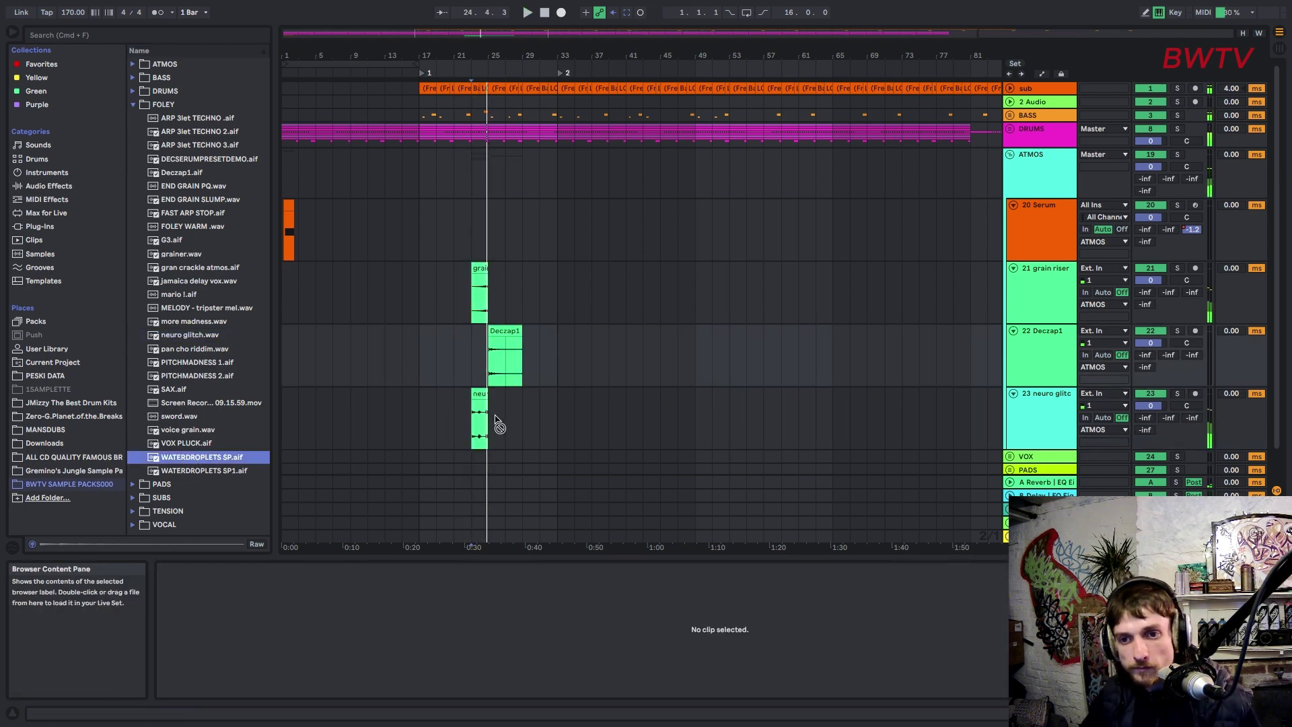
left_click_drag(498, 423, 543, 410)
left_click(1048, 414)
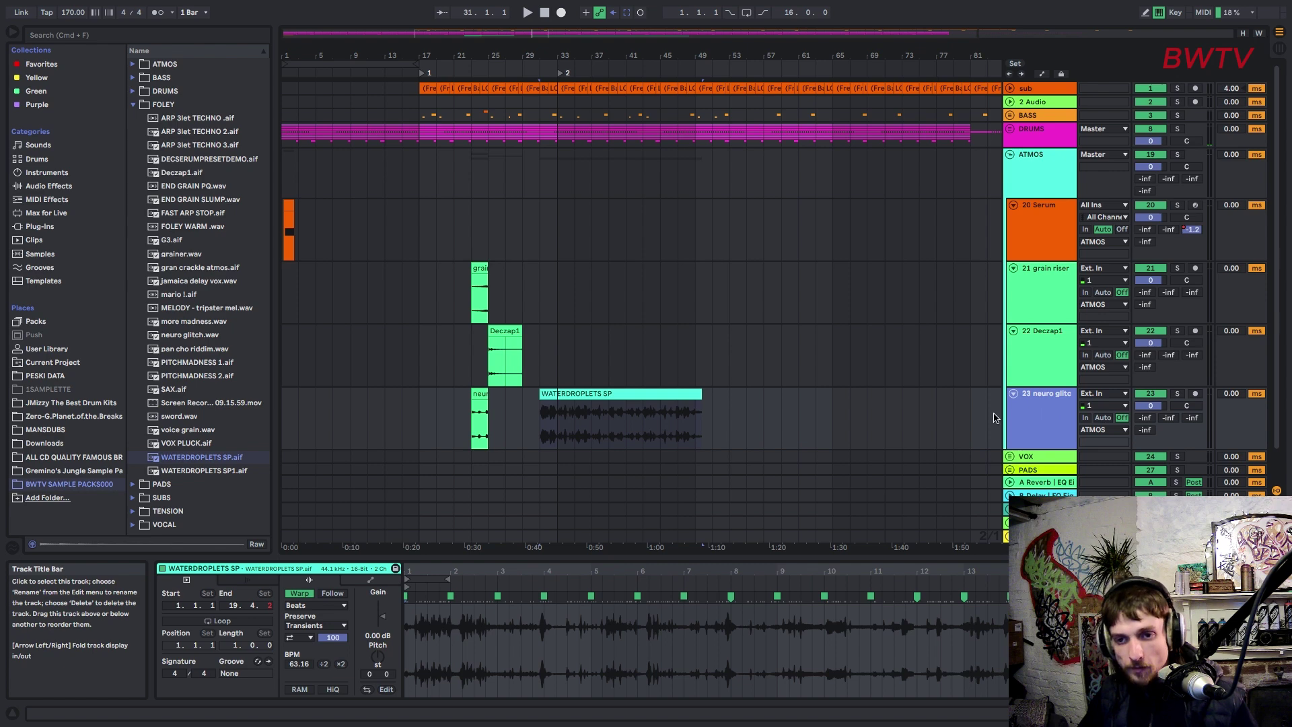
scroll(994, 418, "down", 5)
left_click(543, 231)
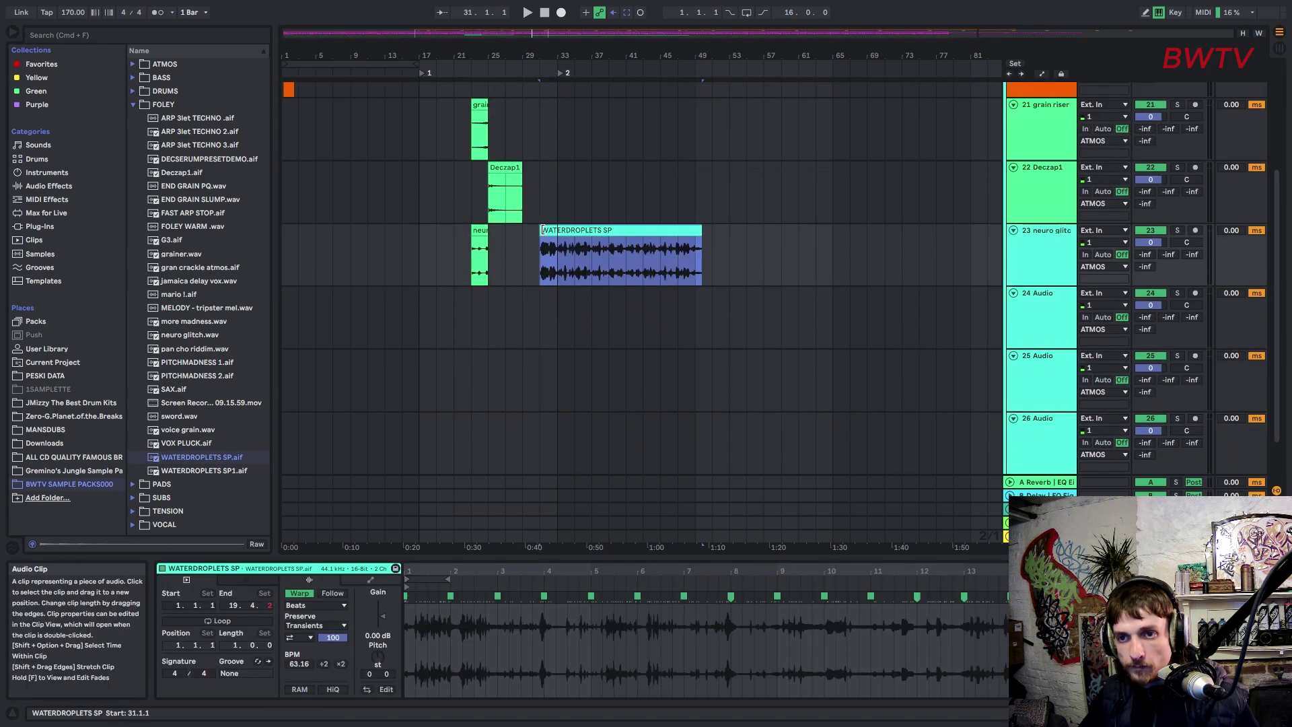
left_click_drag(542, 230, 488, 294)
Step: Play the arrangement and set the water droplets track's volume to -16.4 dB
key("space")
left_click_drag(1148, 305, 1151, 329)
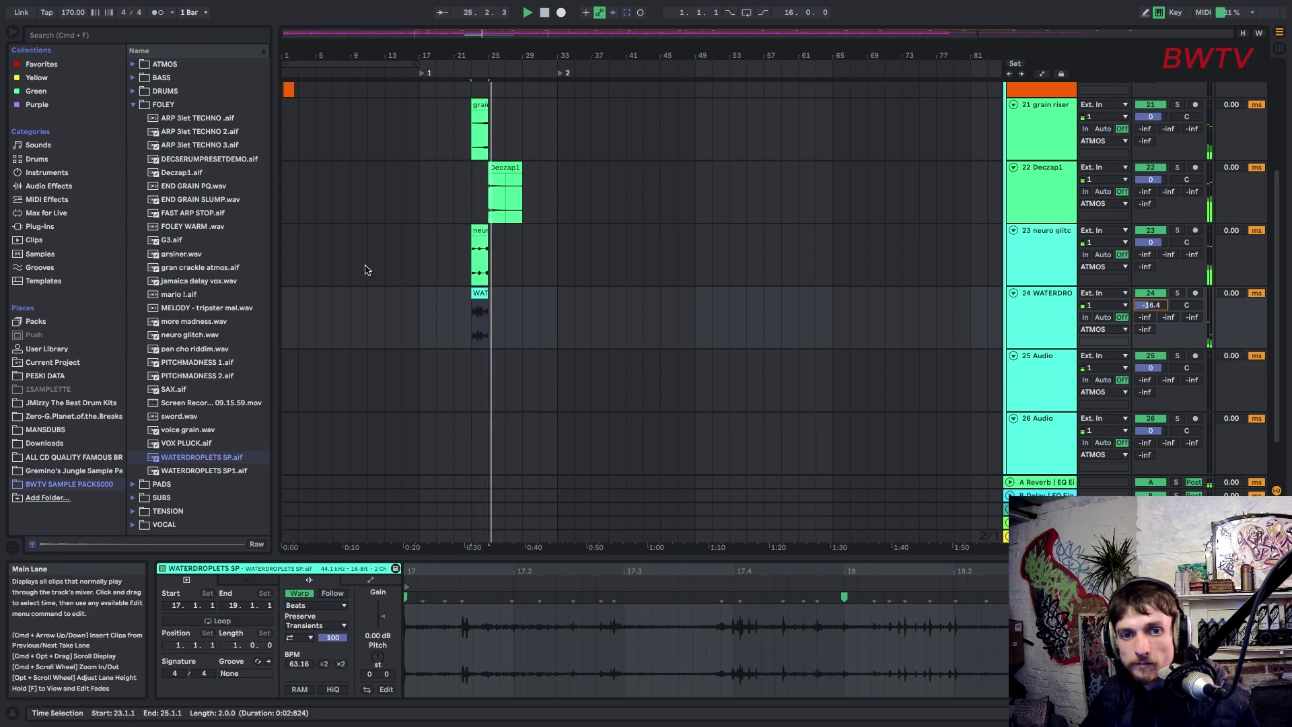
left_click(417, 222)
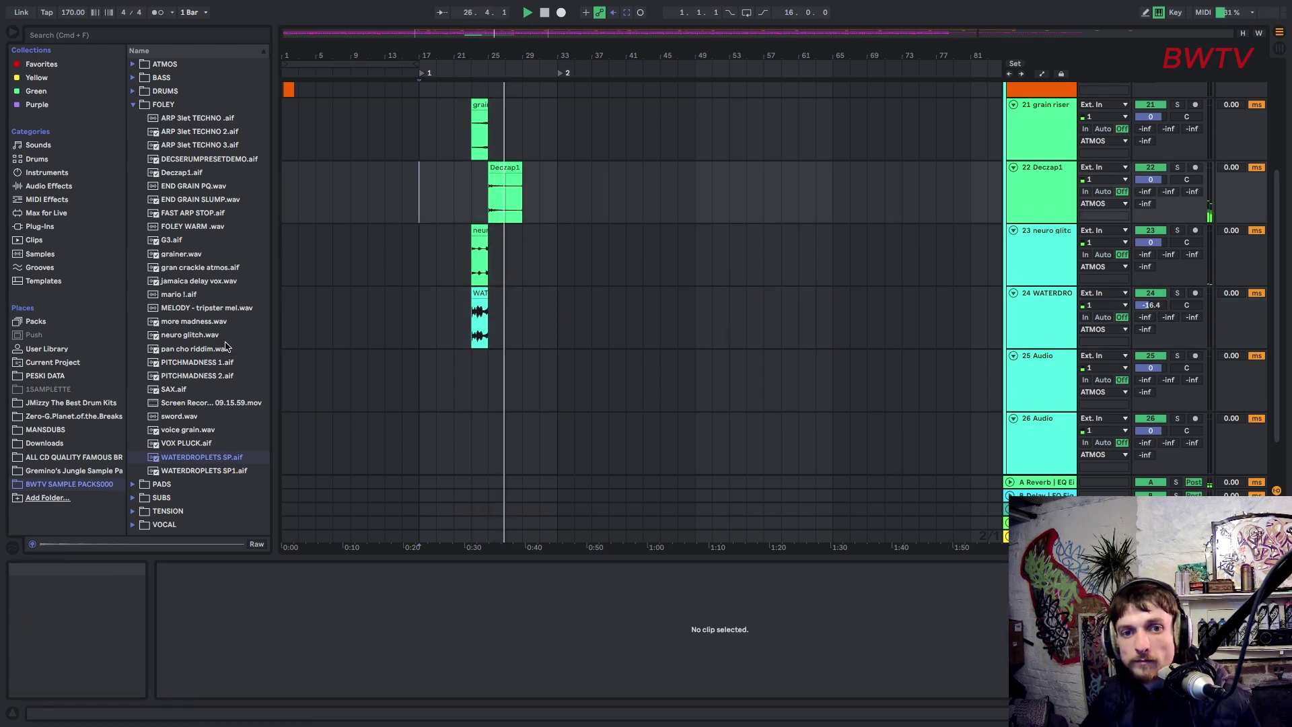
Step: Audition FOLEY samples, place gran crackle atmos.aif on the 25 Audio track at bars 13 to 17 and 25 to 33, and play it
left_click(180, 296)
left_click(178, 284)
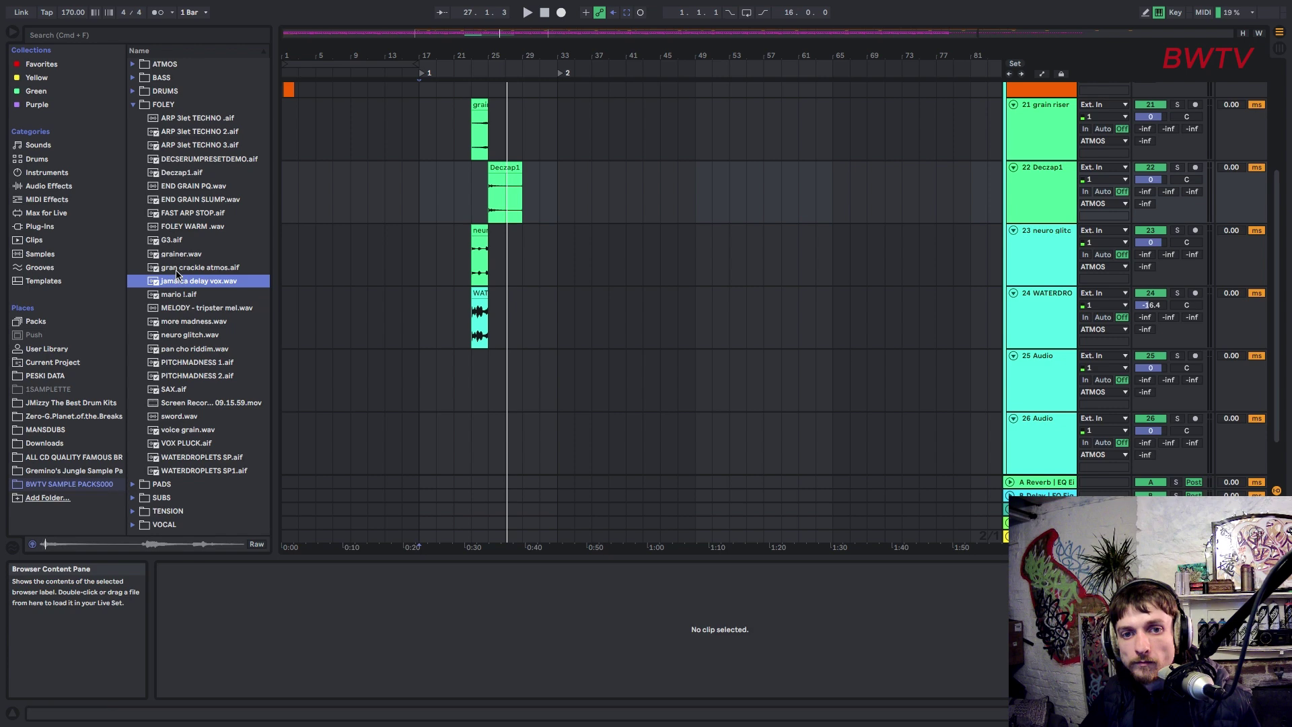
left_click(176, 267)
left_click_drag(183, 269, 417, 358)
left_click(451, 381)
key("space")
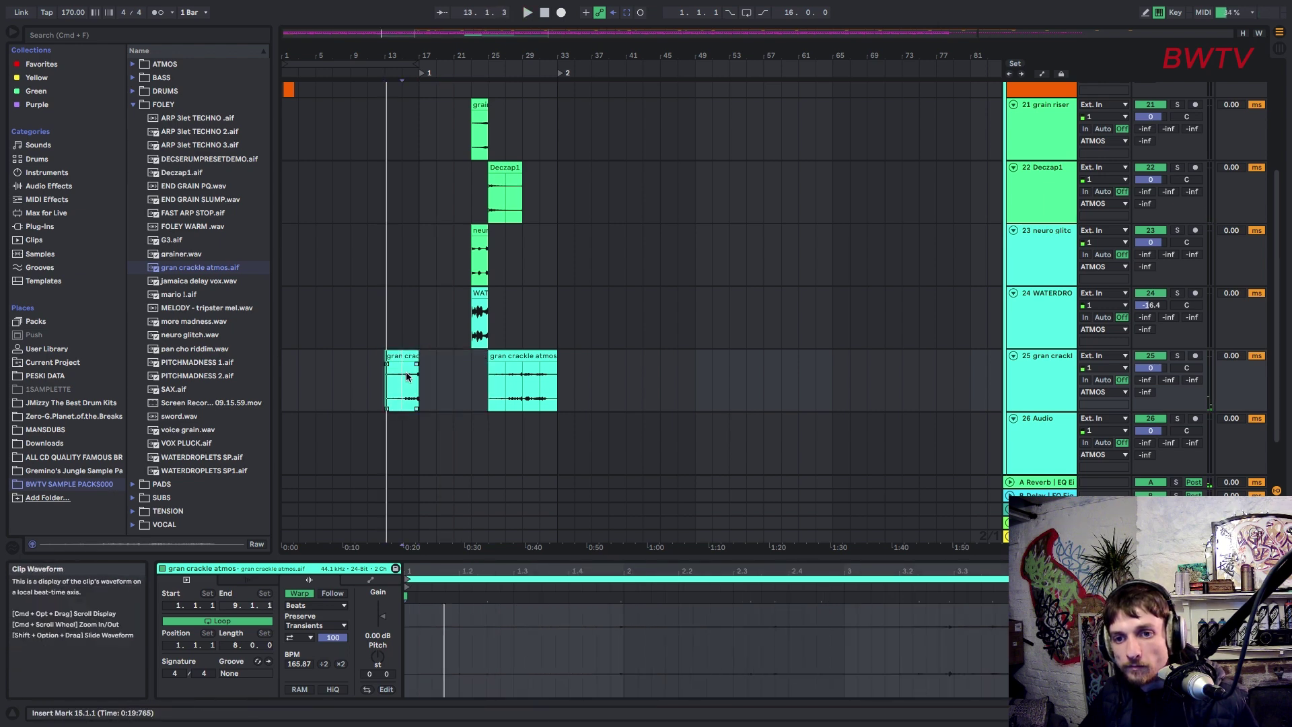
left_click(1014, 355, "alt")
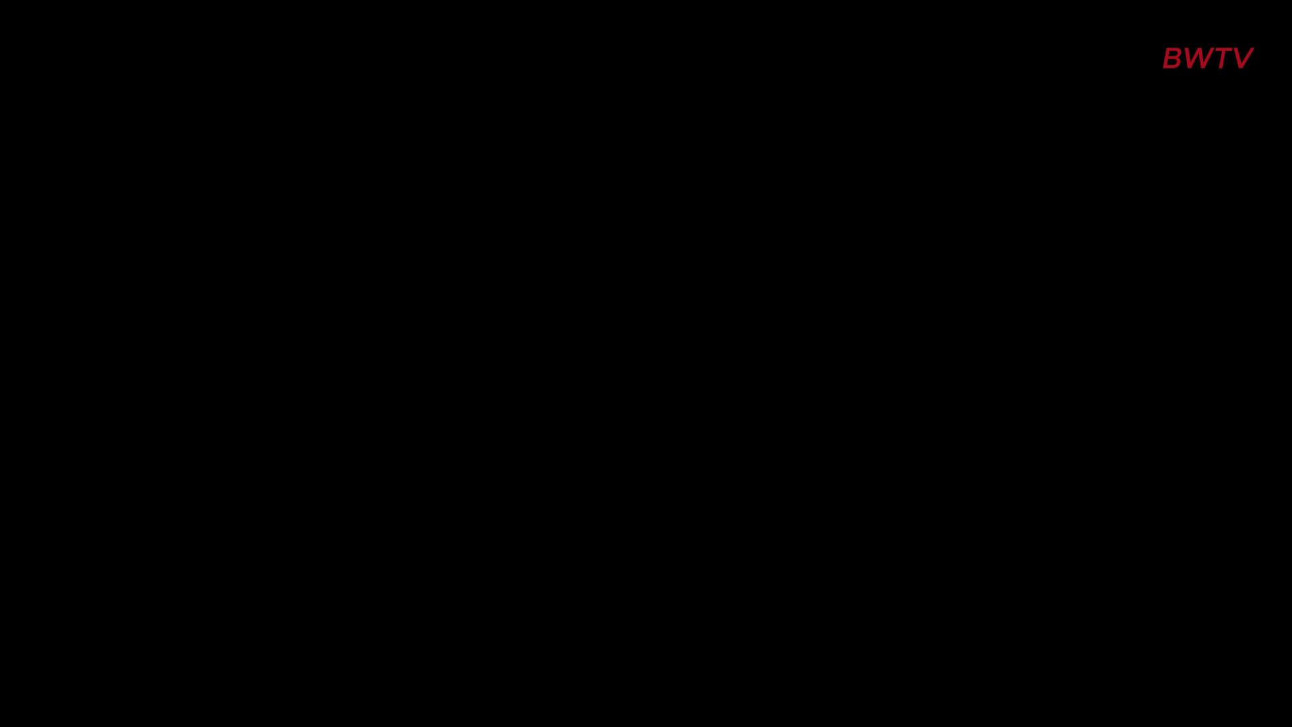